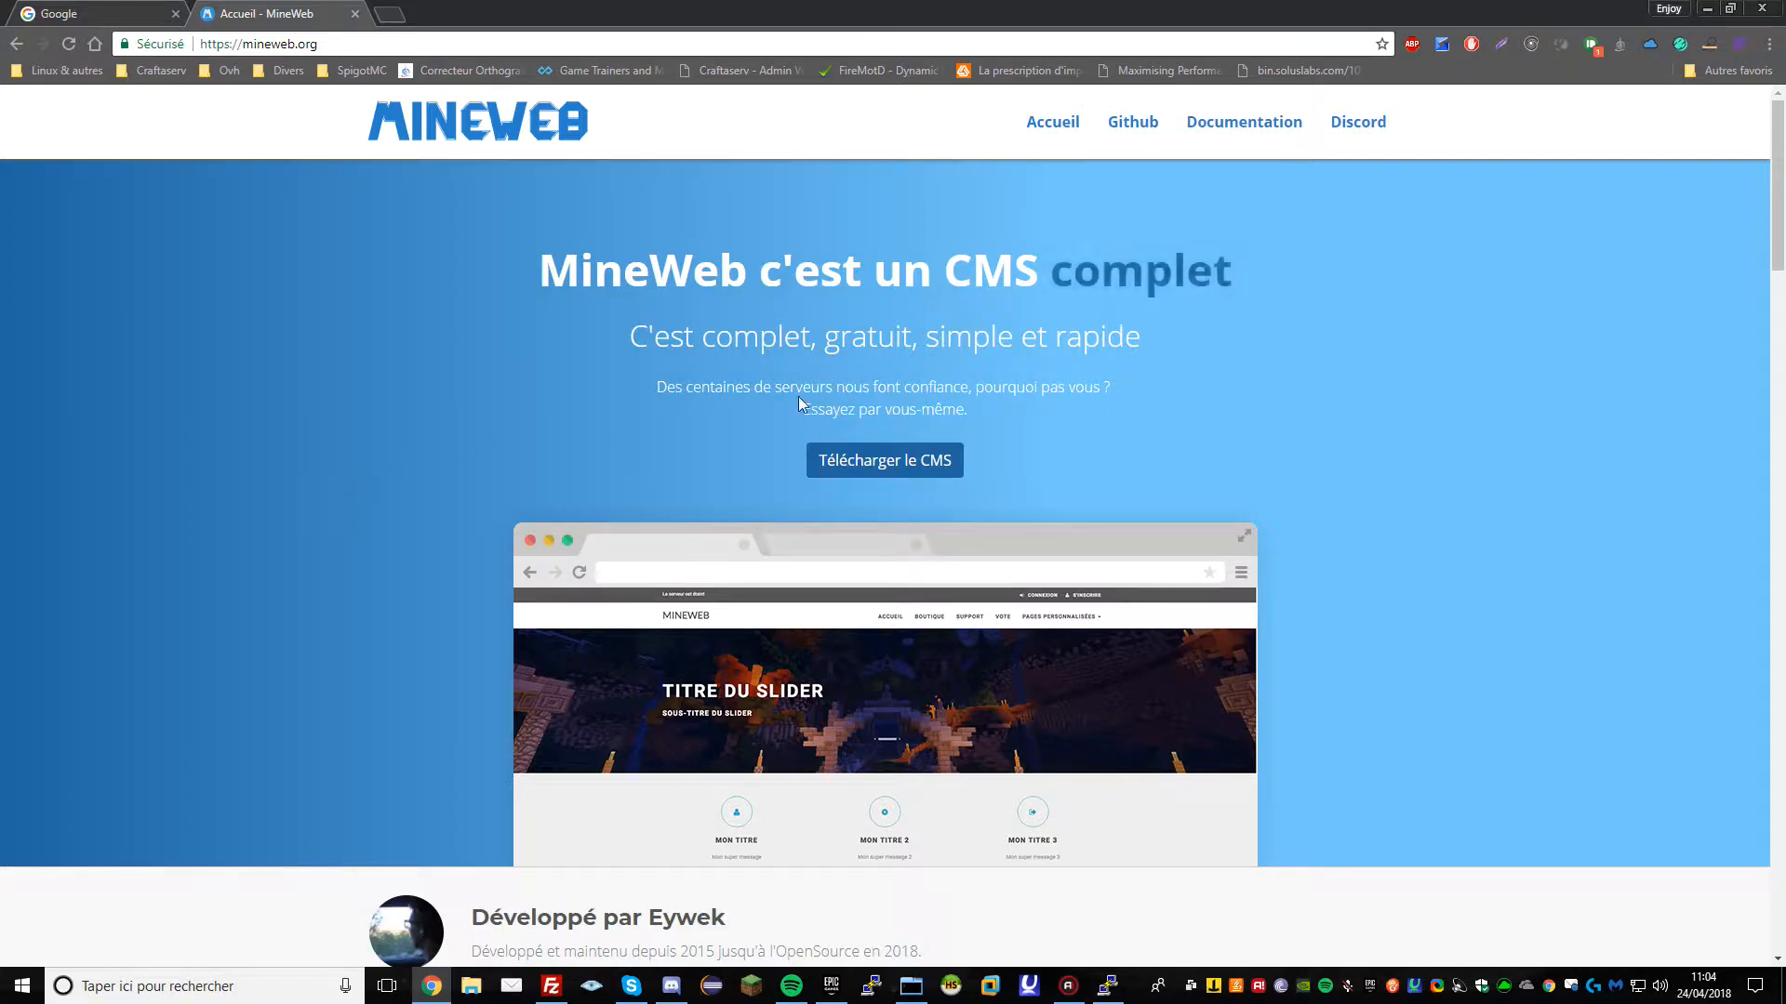
Switch to the Google tab and load funmc.fr
left_click(98, 15)
left_click_drag(98, 14, 279, 15)
left_click(314, 46)
type("funmc.fr")
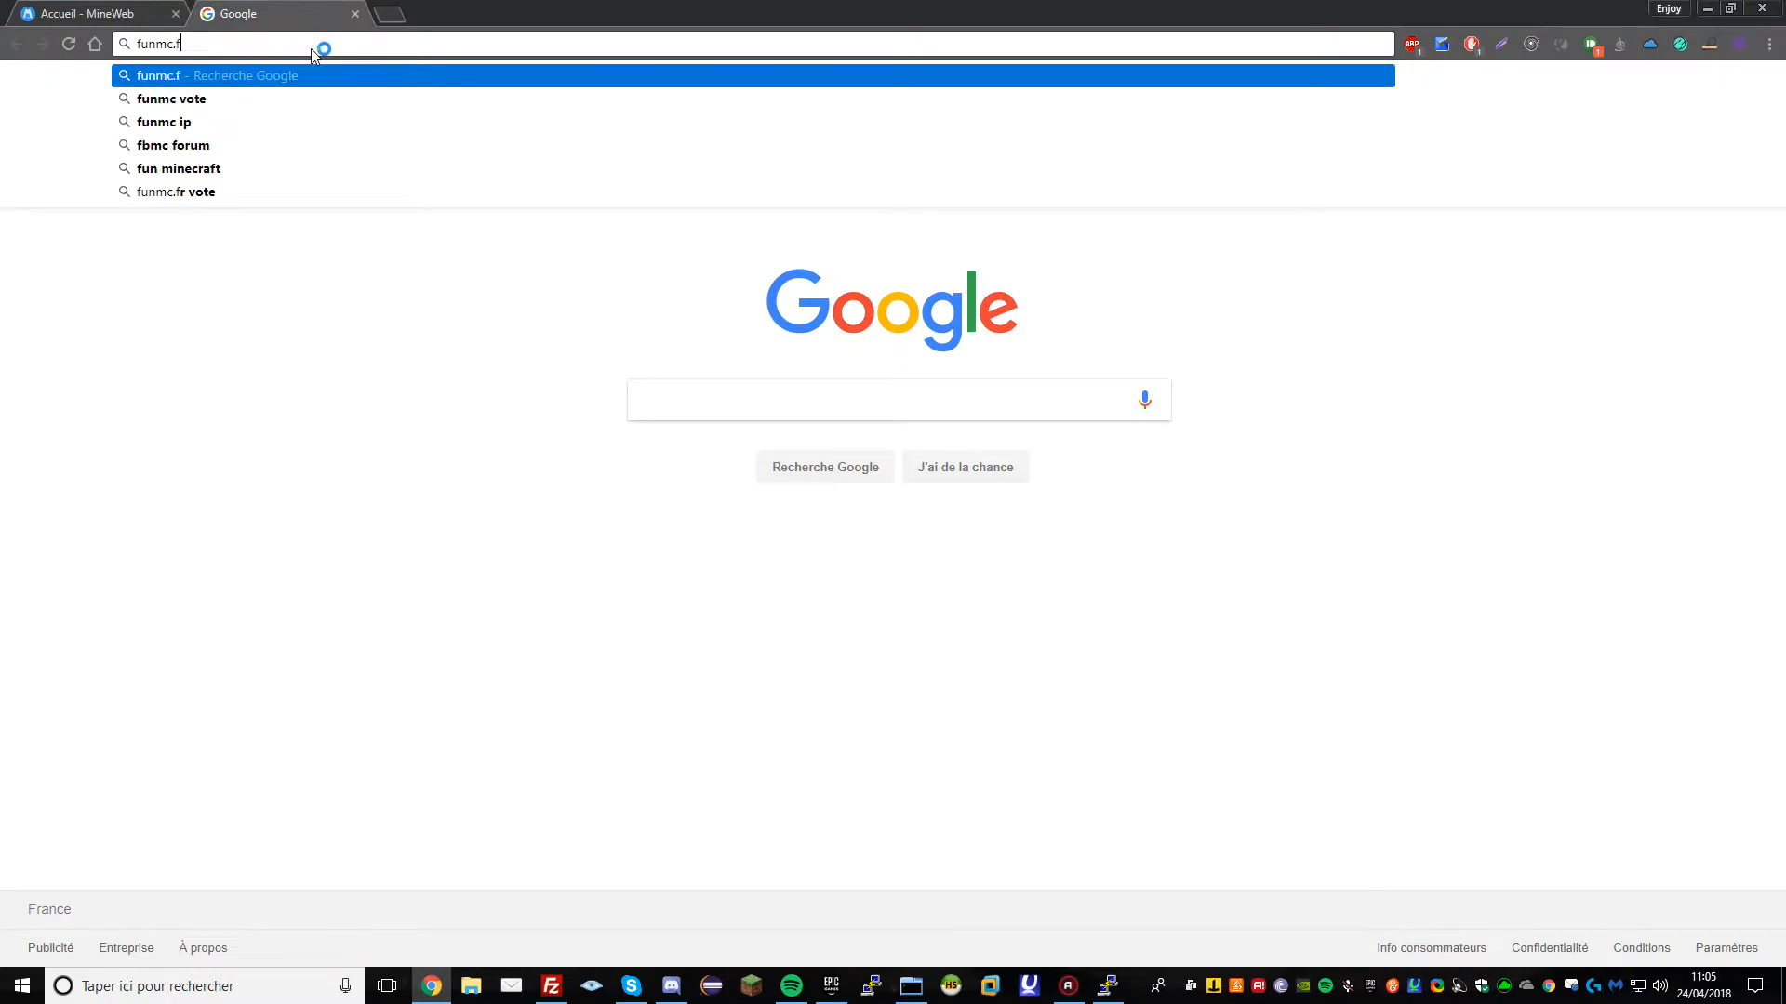
key("Return")
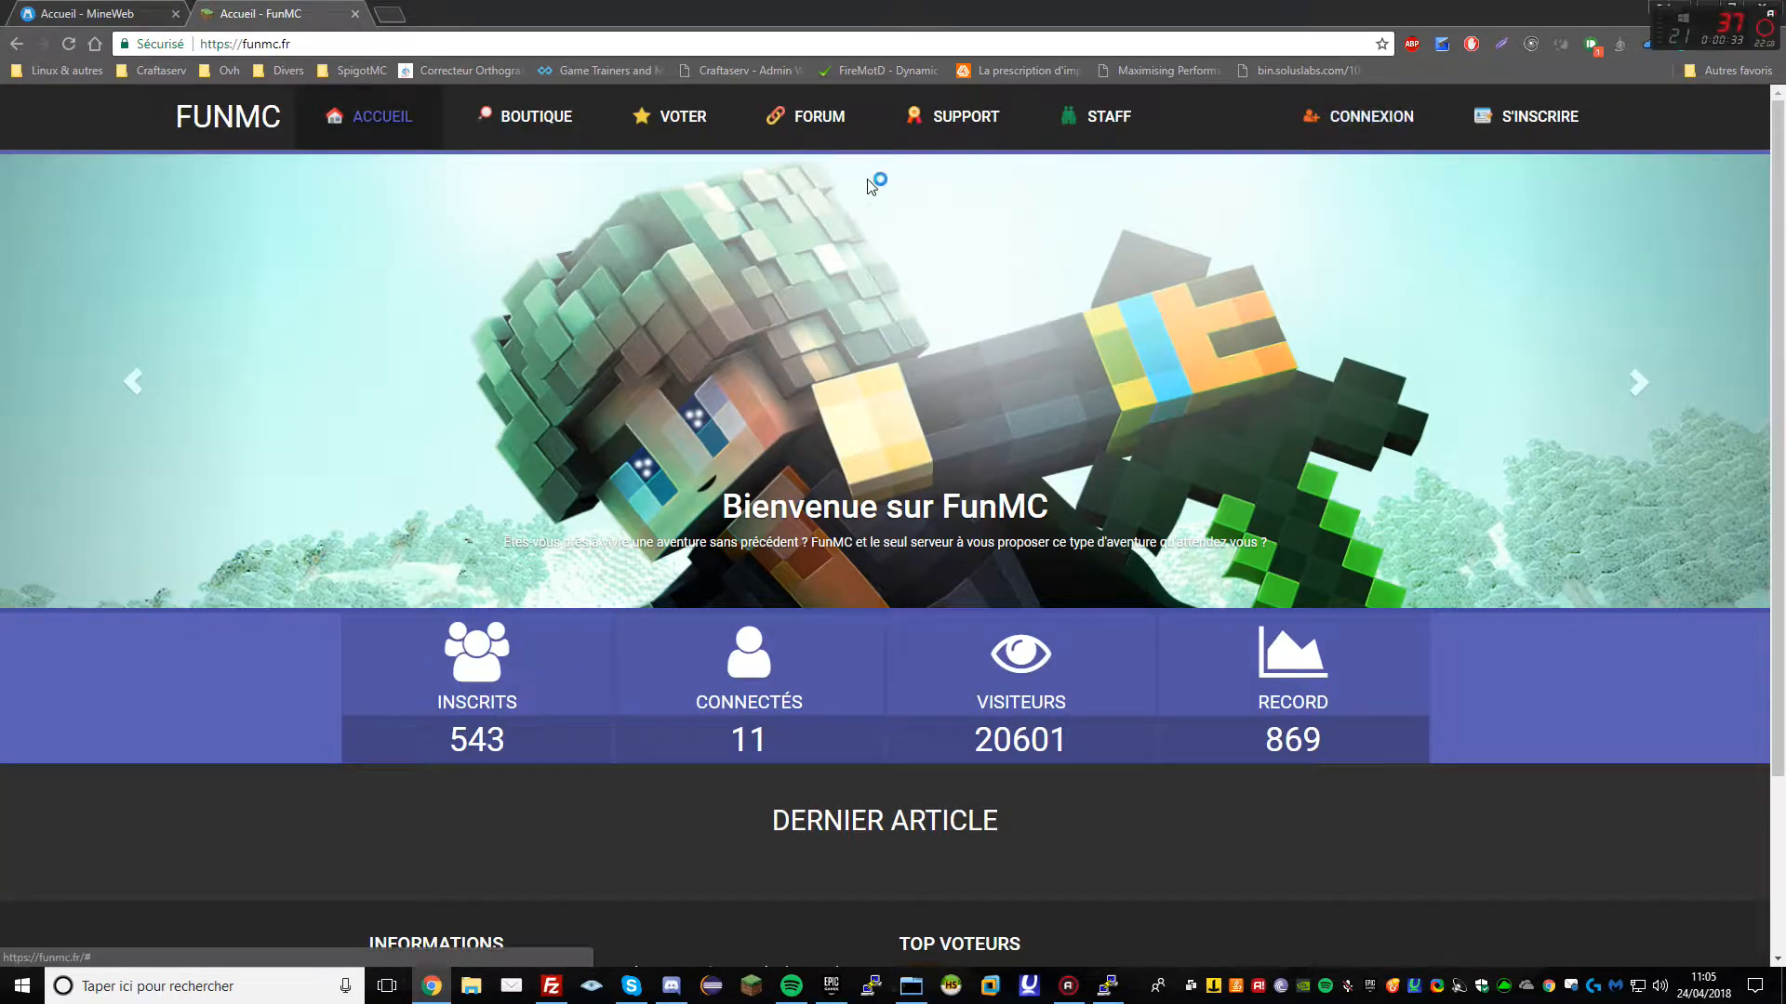
Sign in to the FunMC site with the saved admin username and password
left_click(1395, 120)
left_click(790, 221)
left_click(772, 266)
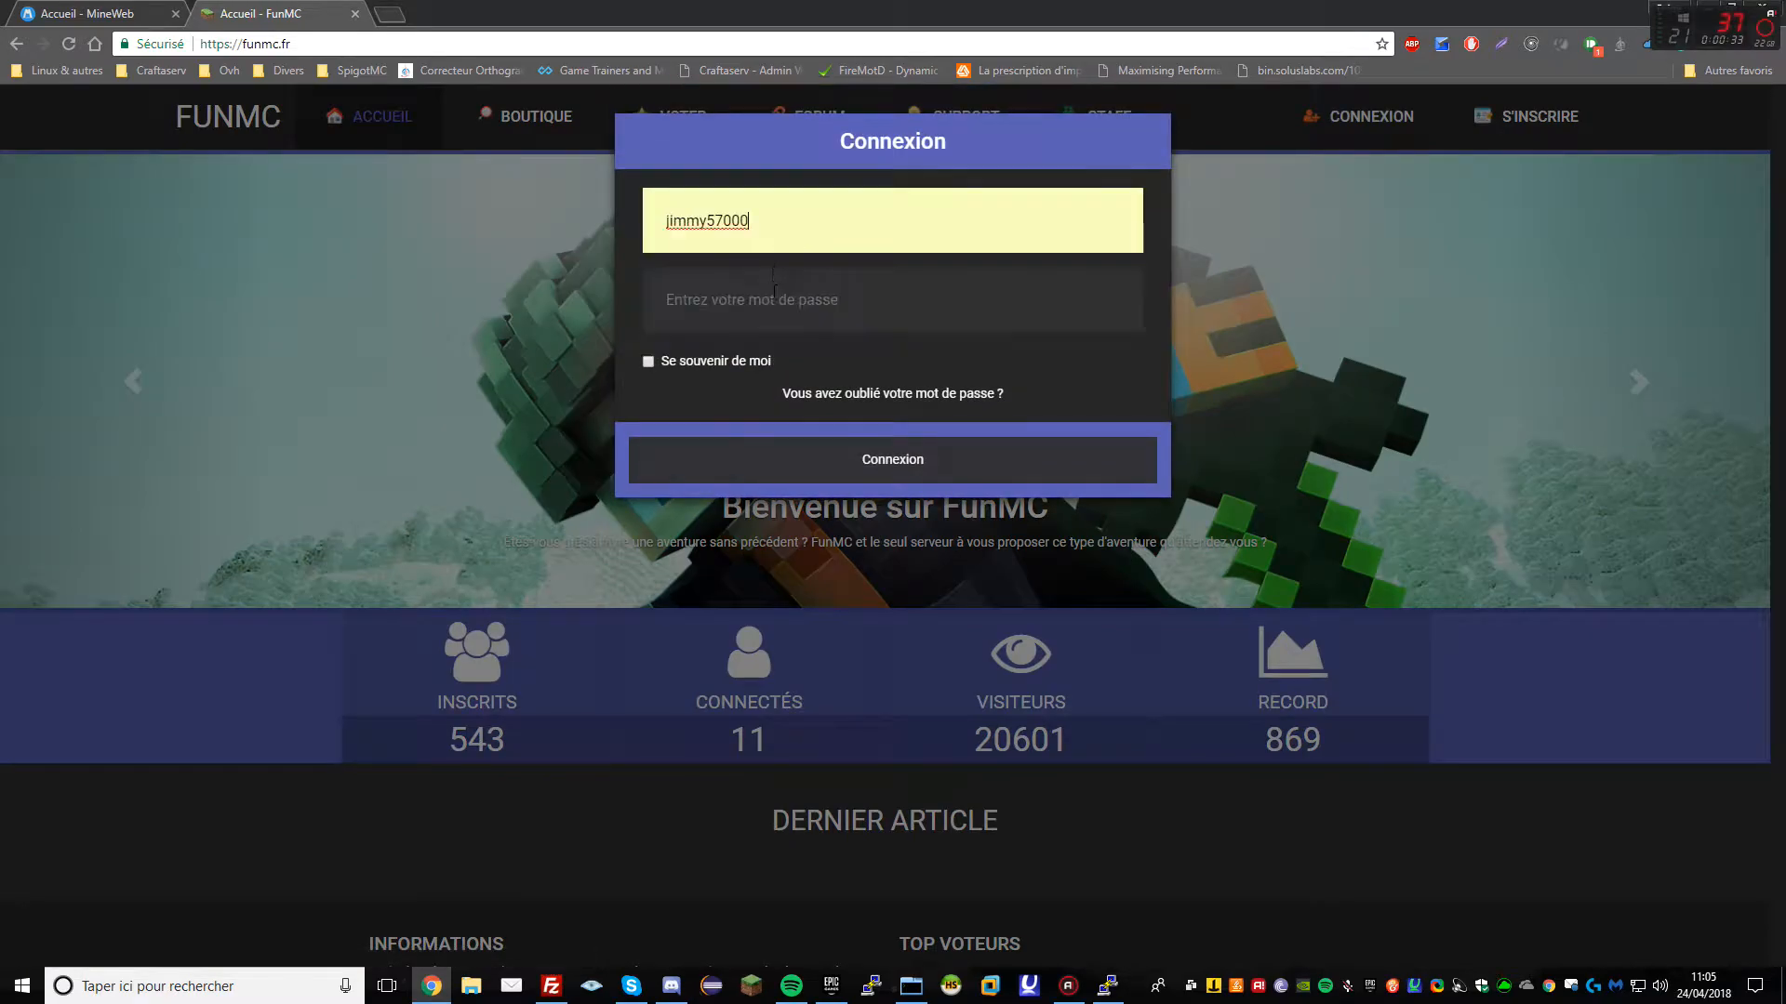
type("•••")
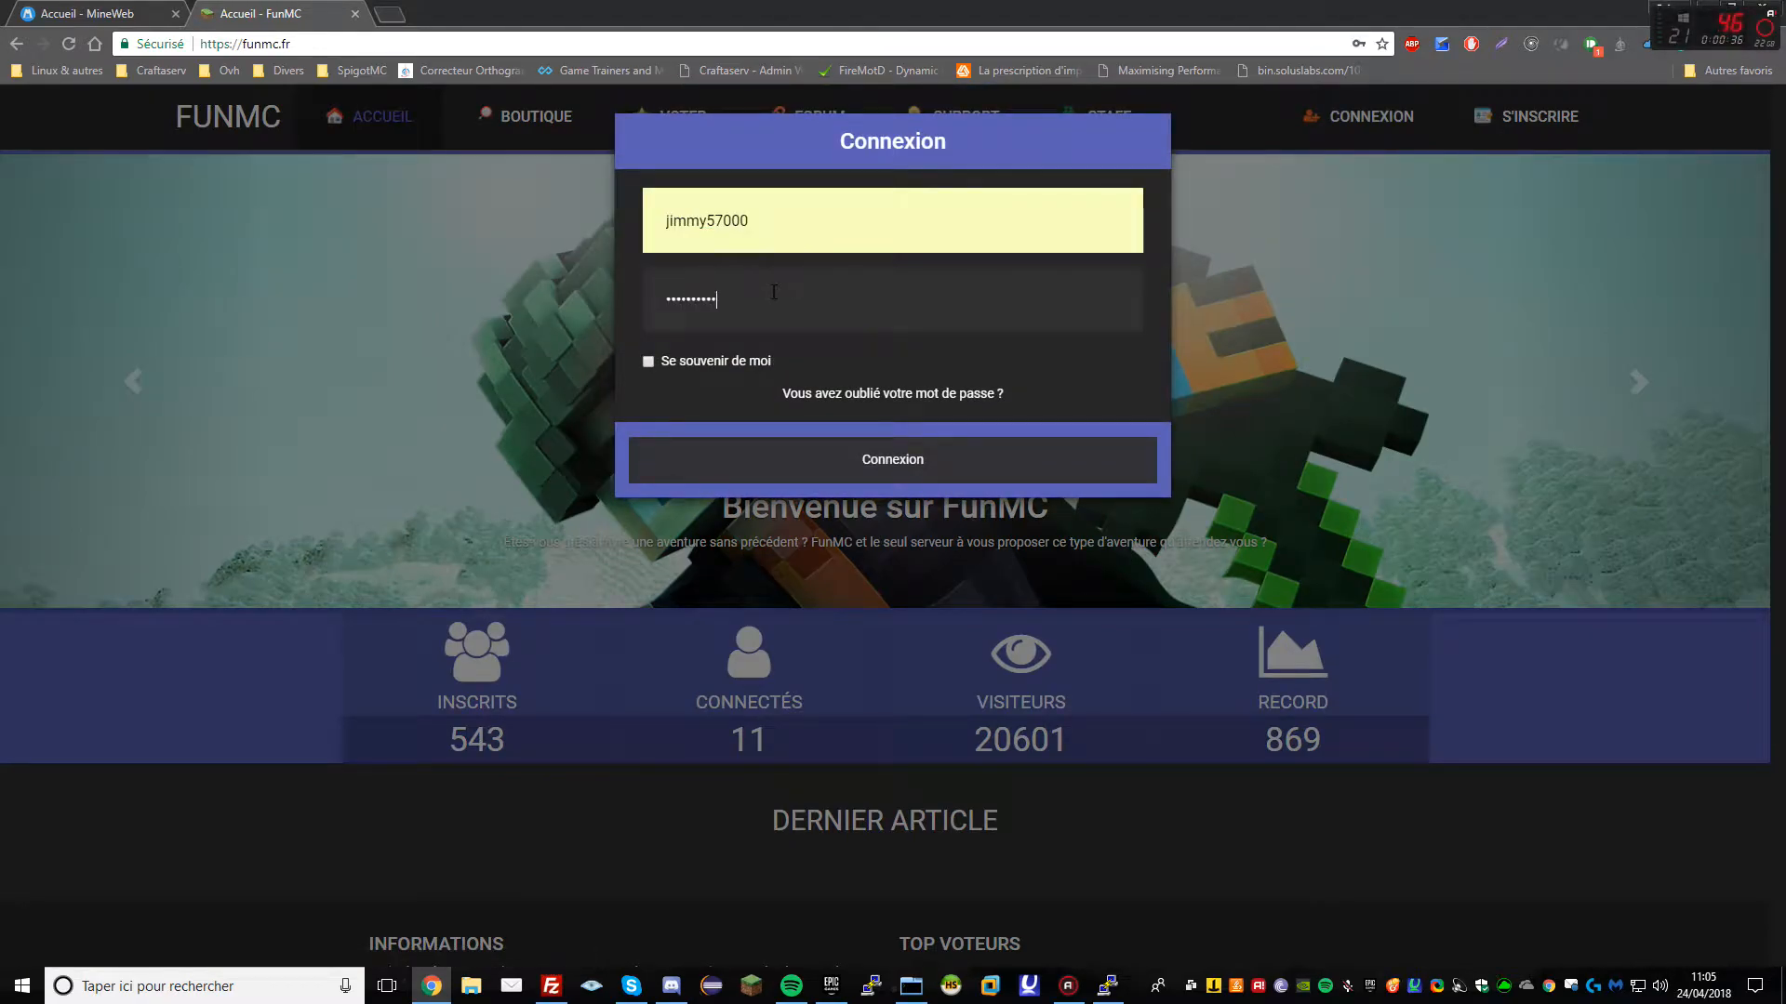
key("Return")
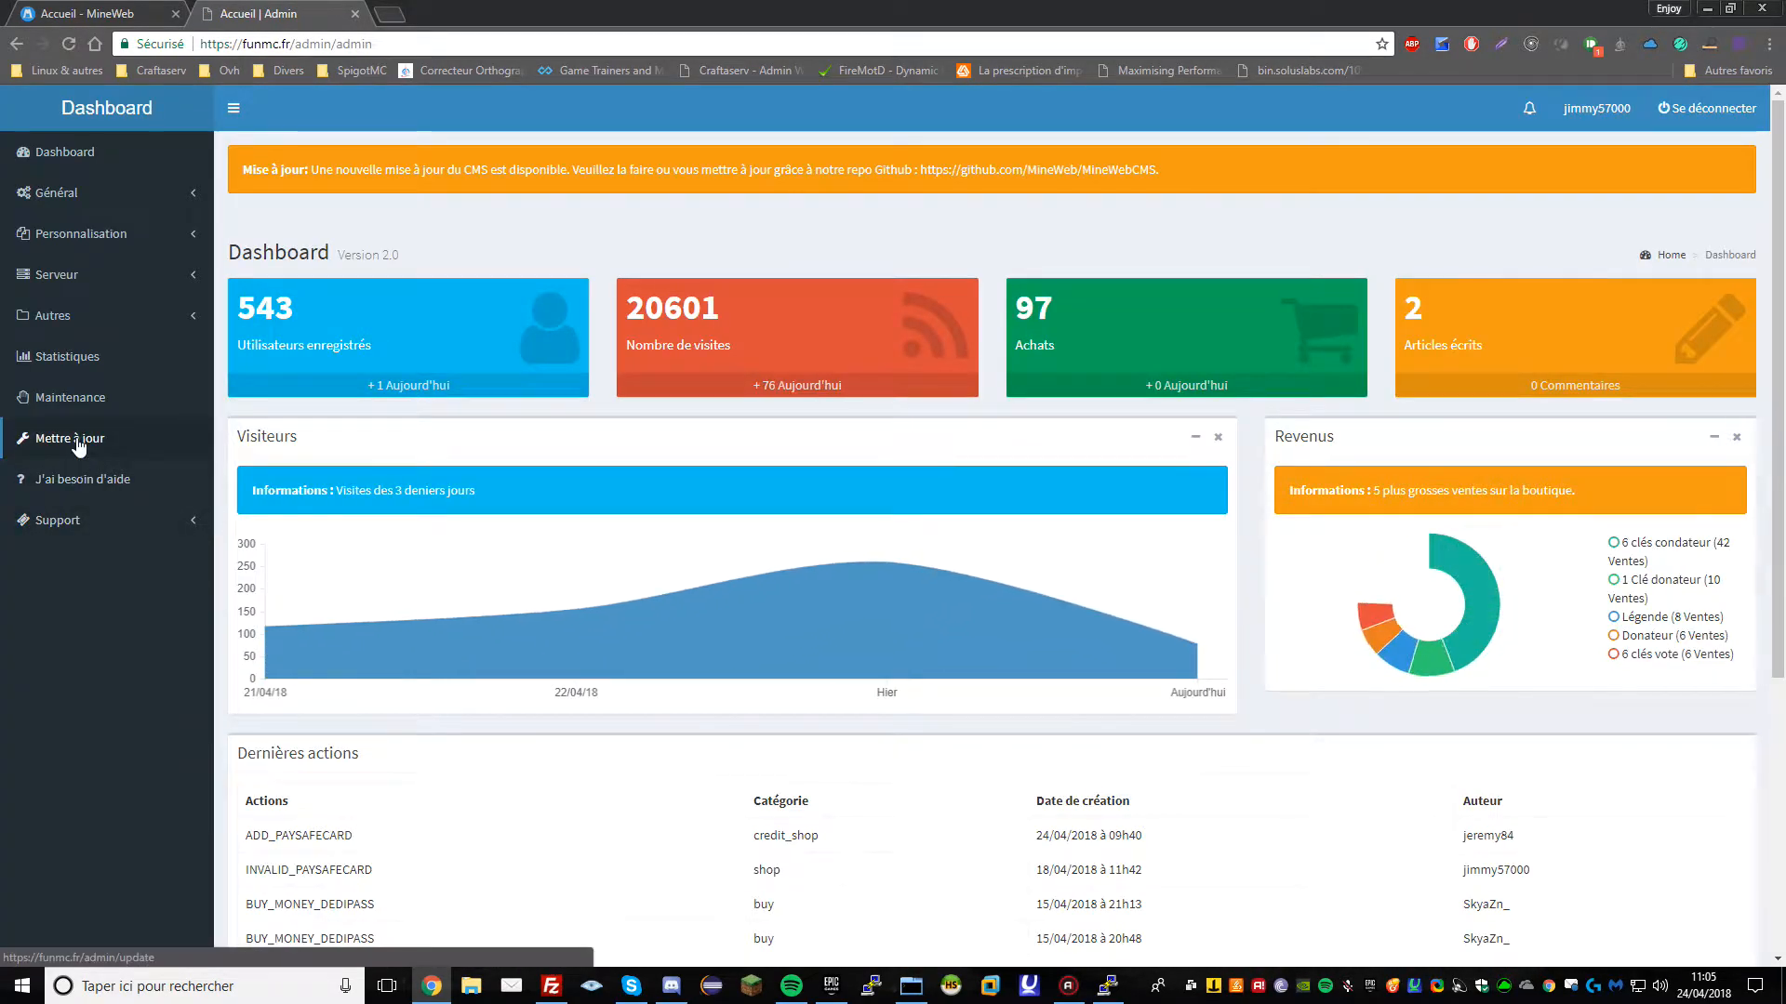
In the admin panel, compare installed 1.3.6 with available 1.4.0, then expand Autres
left_click(112, 438)
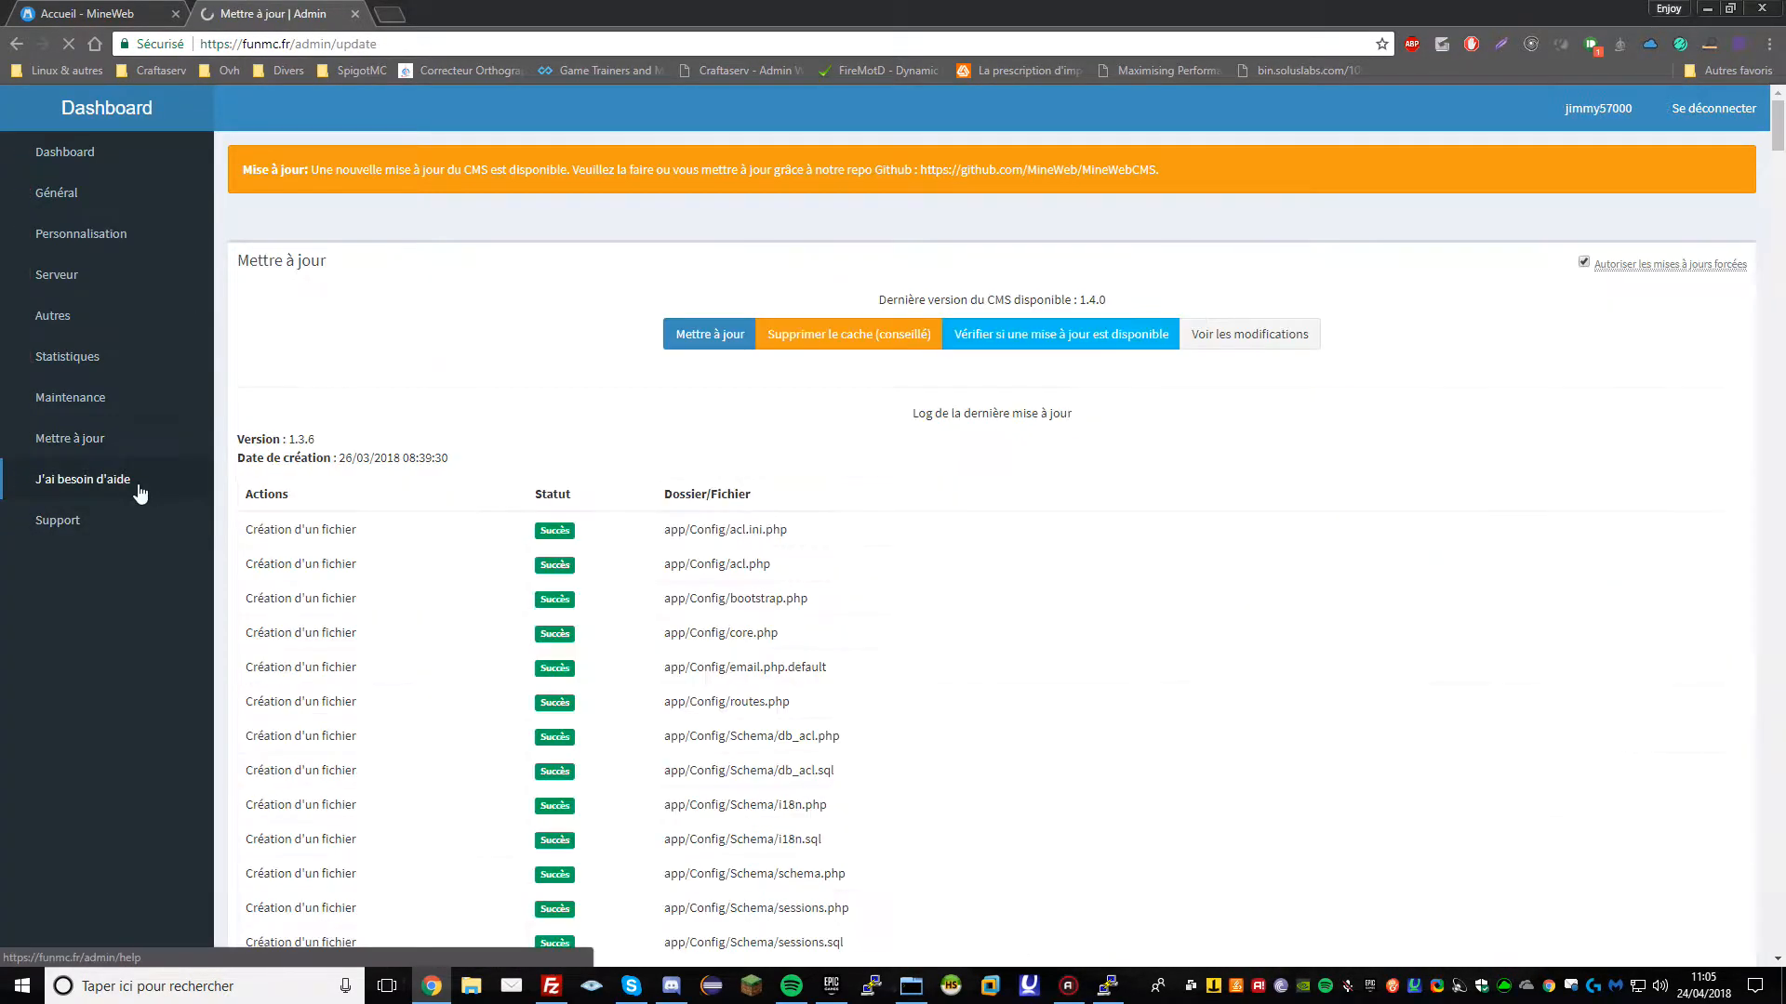
left_click_drag(237, 439, 341, 442)
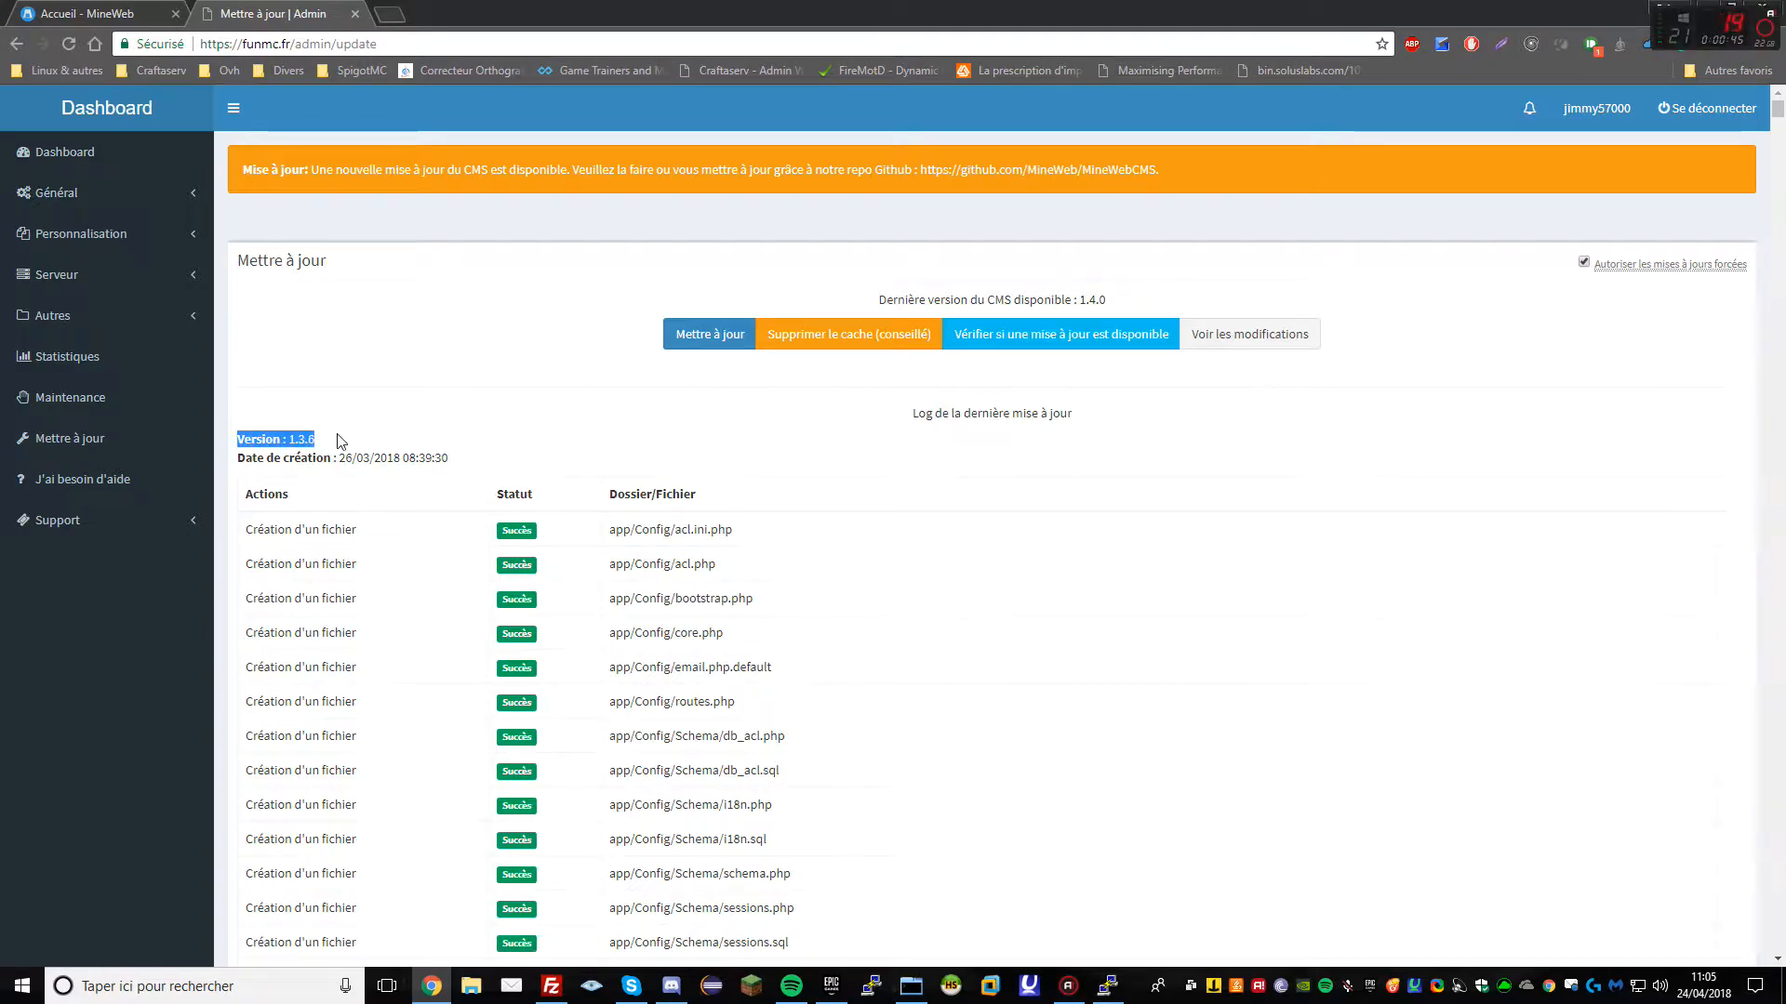
left_click_drag(839, 303, 1152, 295)
left_click(528, 350)
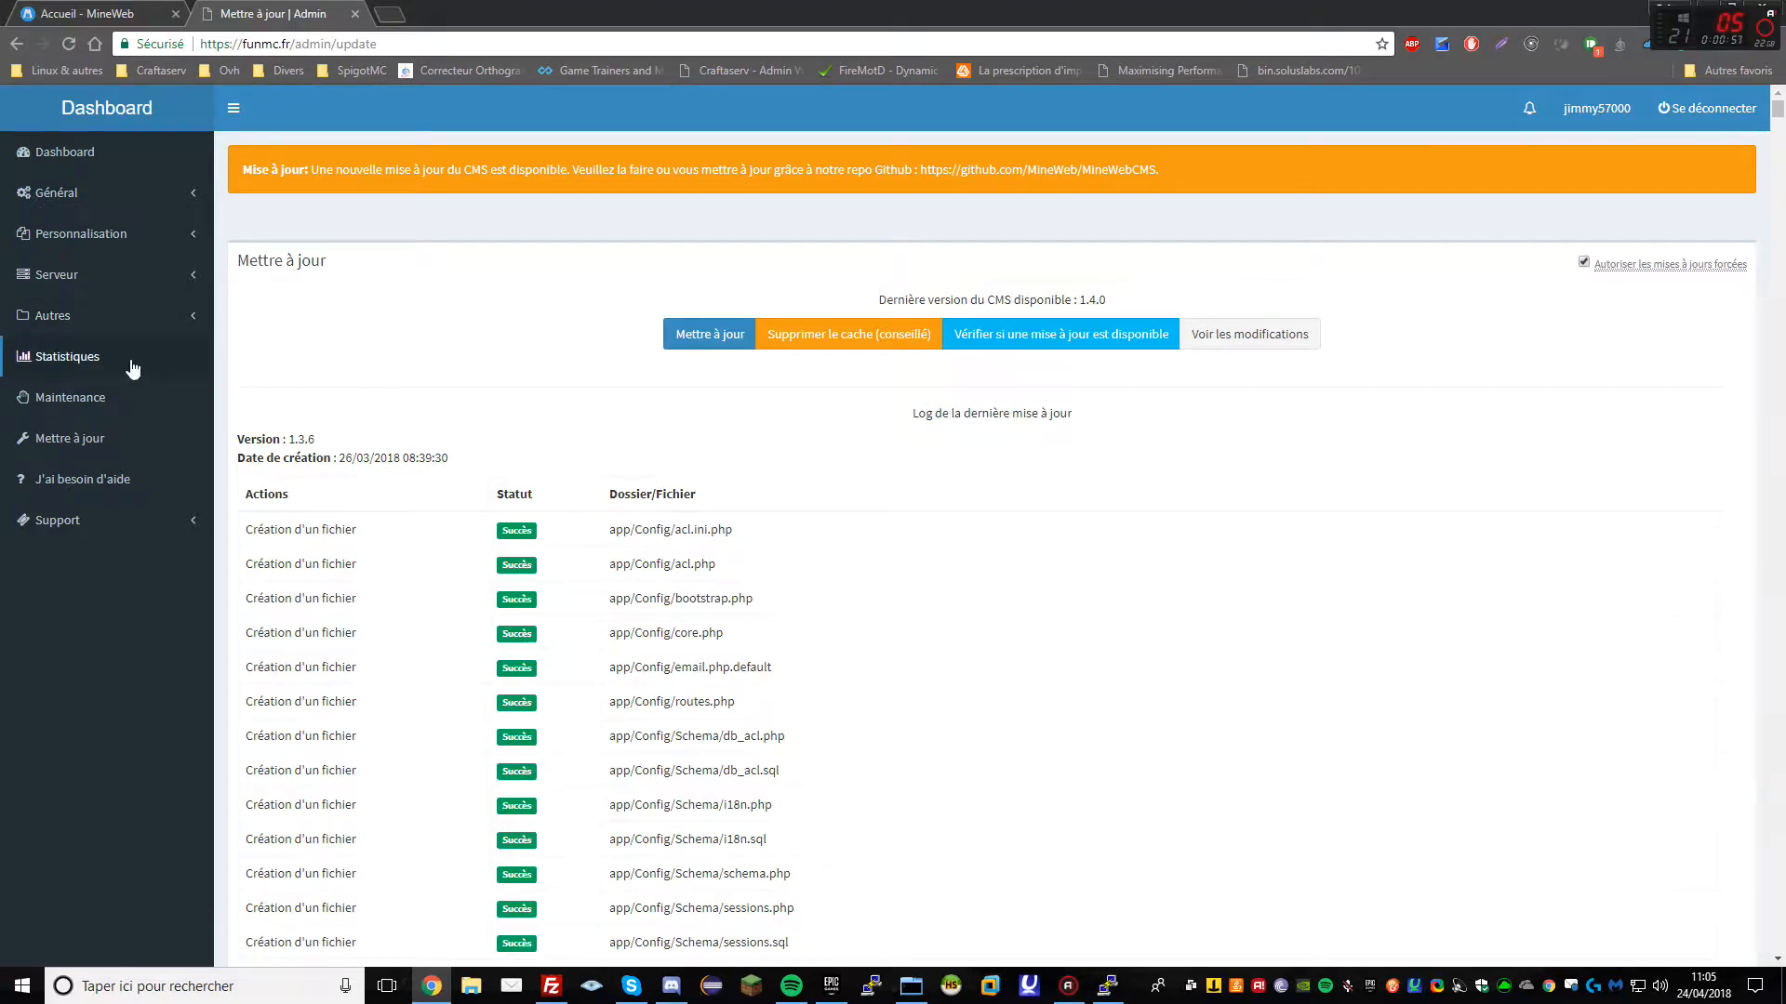
left_click(124, 320)
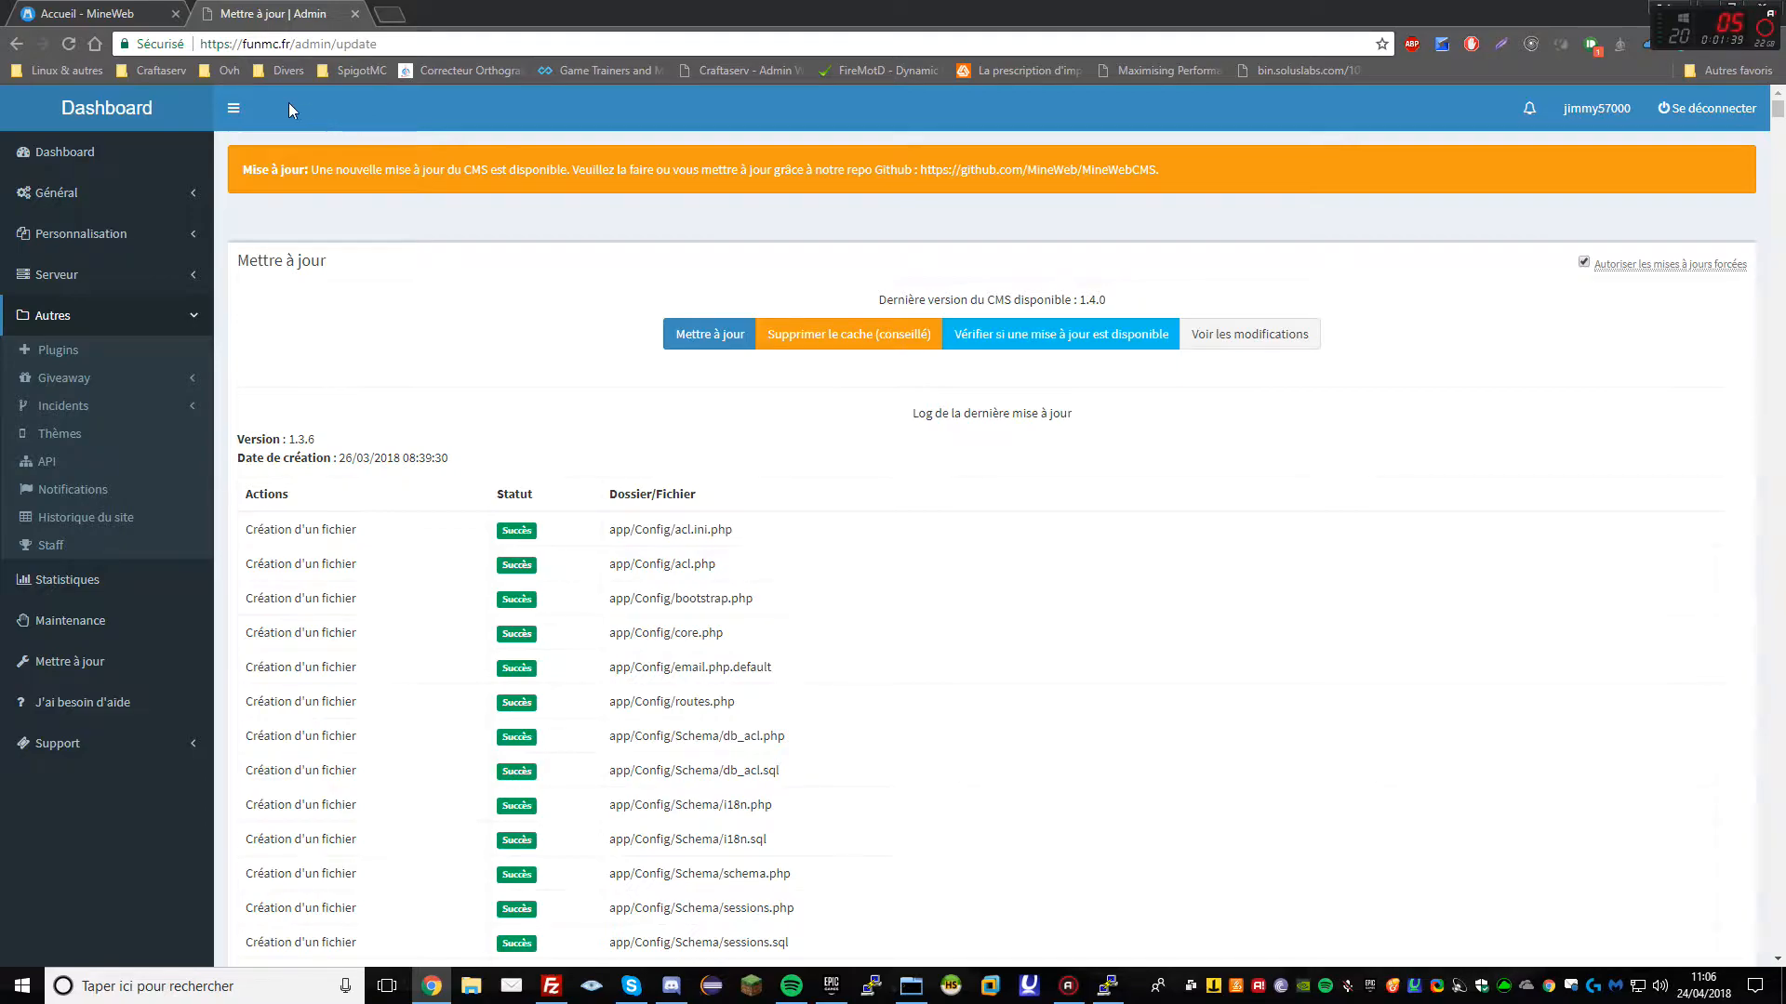
Load funmc.fr/phpmyadmin and log in as root
left_click(124, 23)
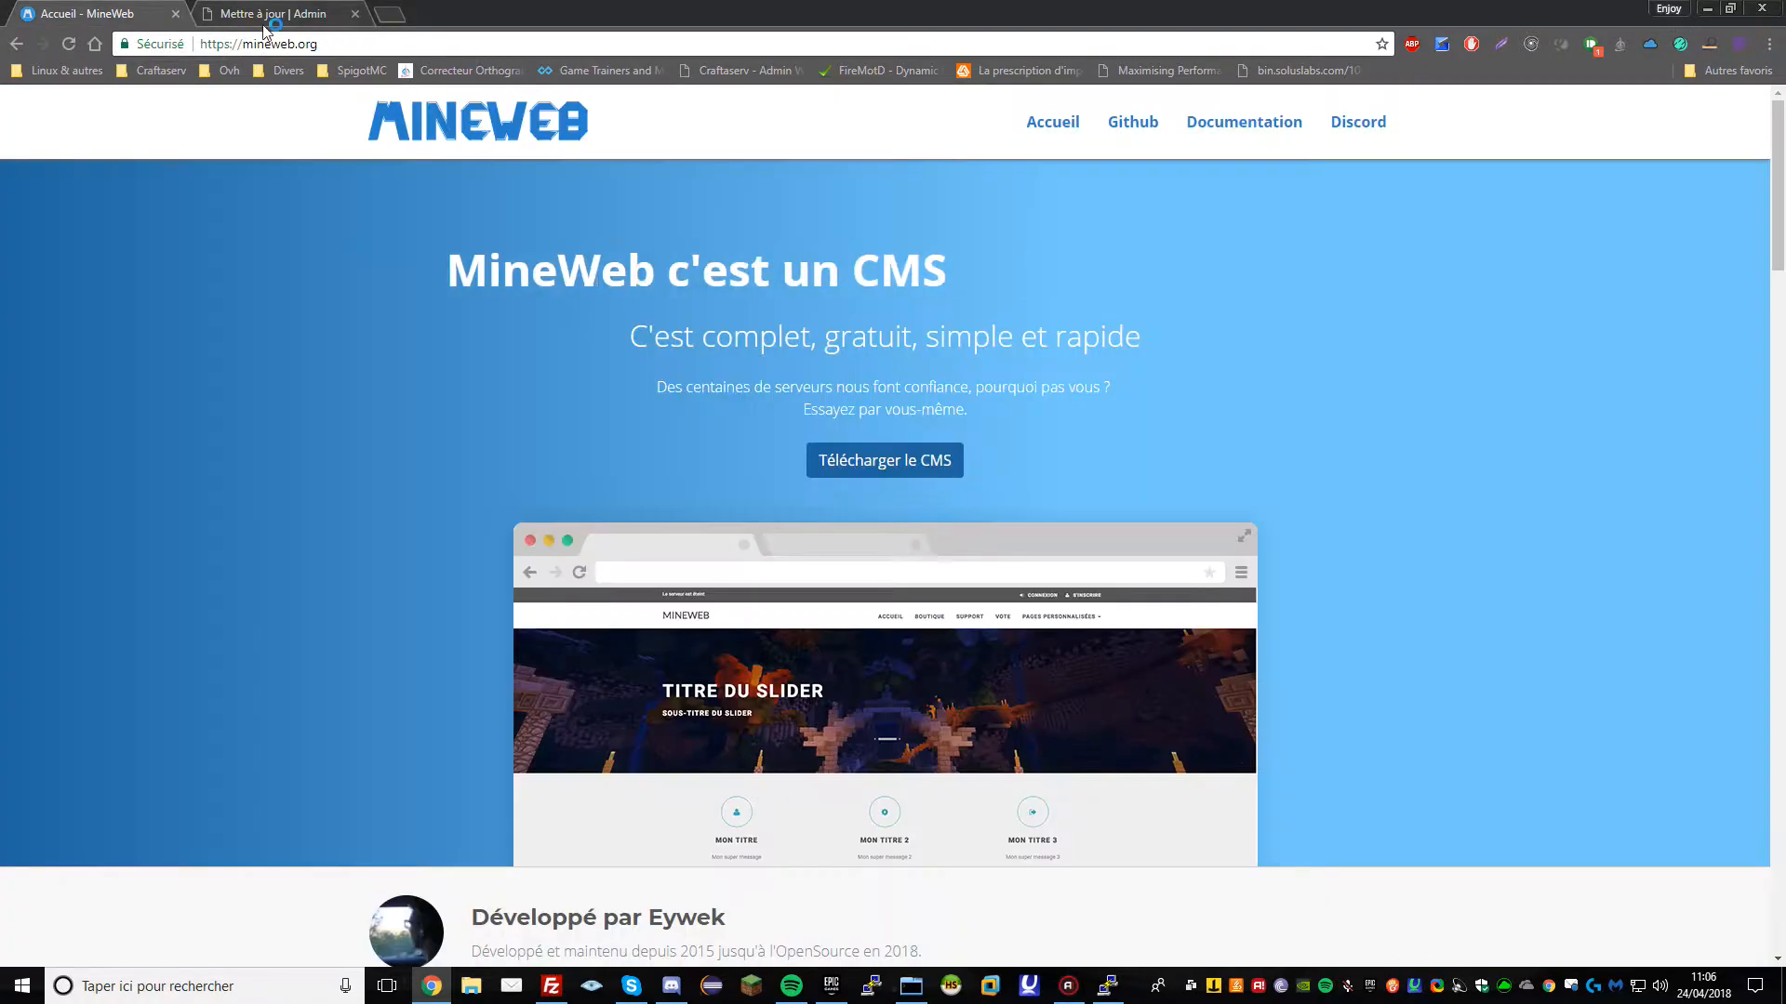
left_click_drag(270, 13, 88, 13)
triple_click(293, 437)
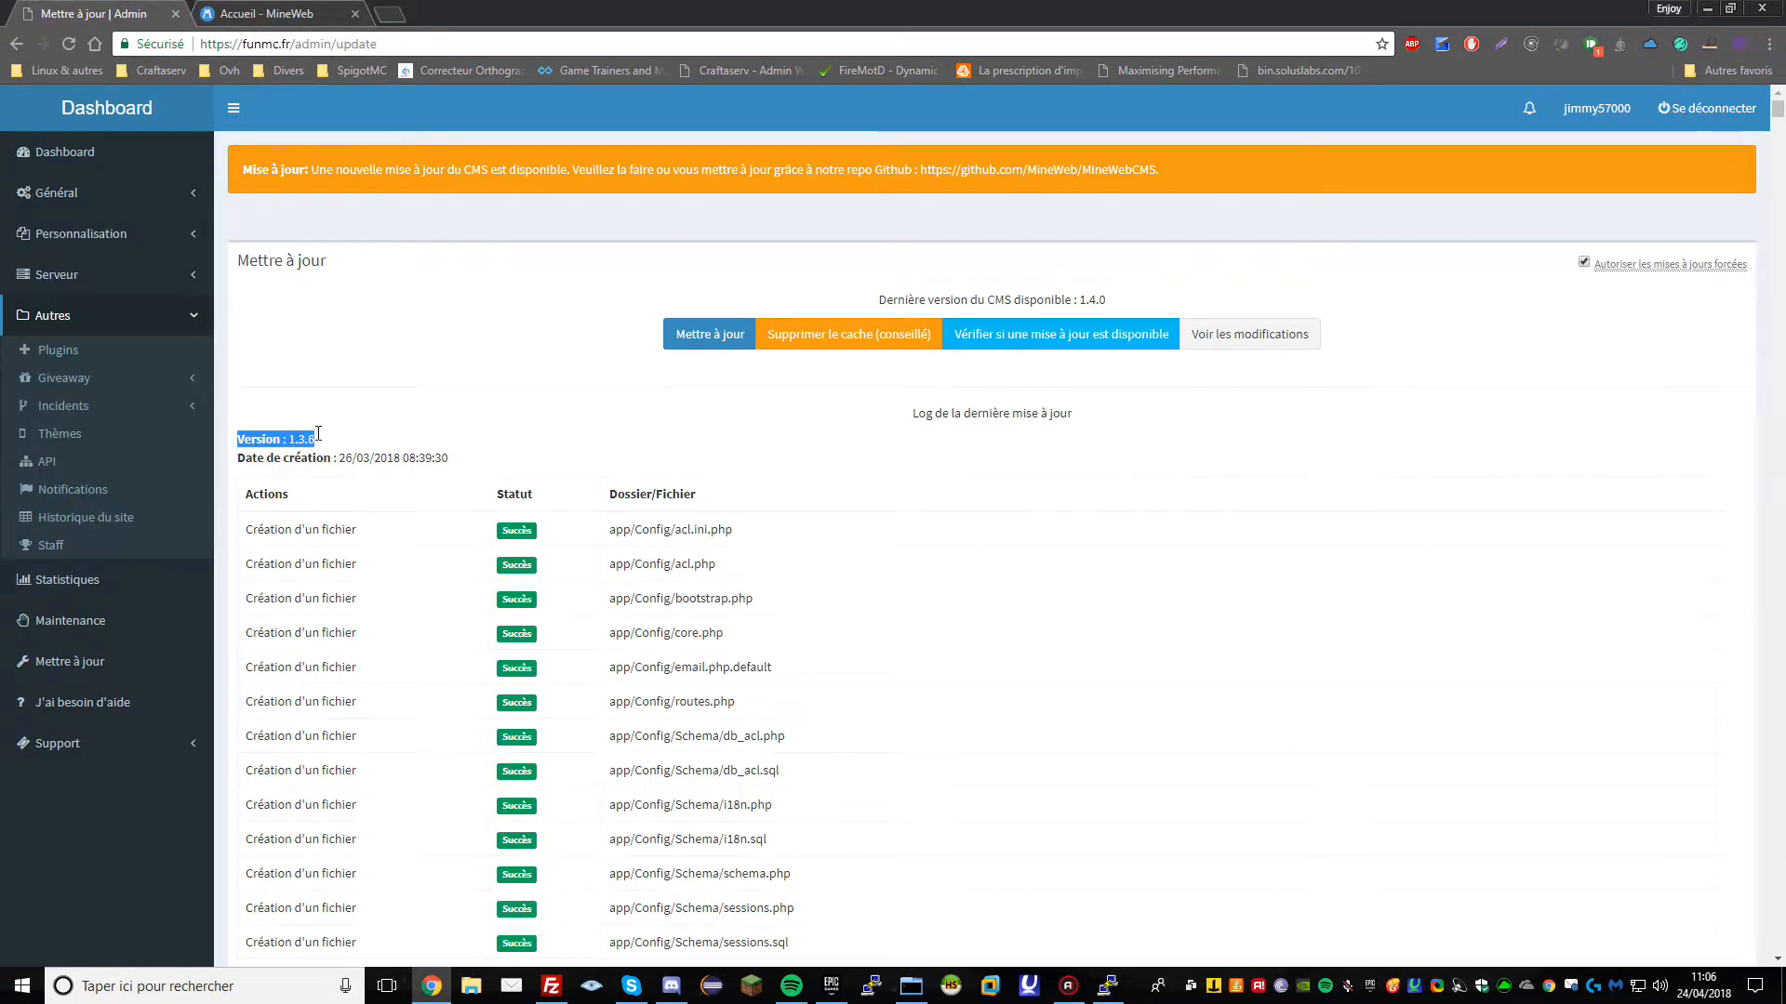
left_click(293, 437)
left_click_drag(296, 44, 377, 44)
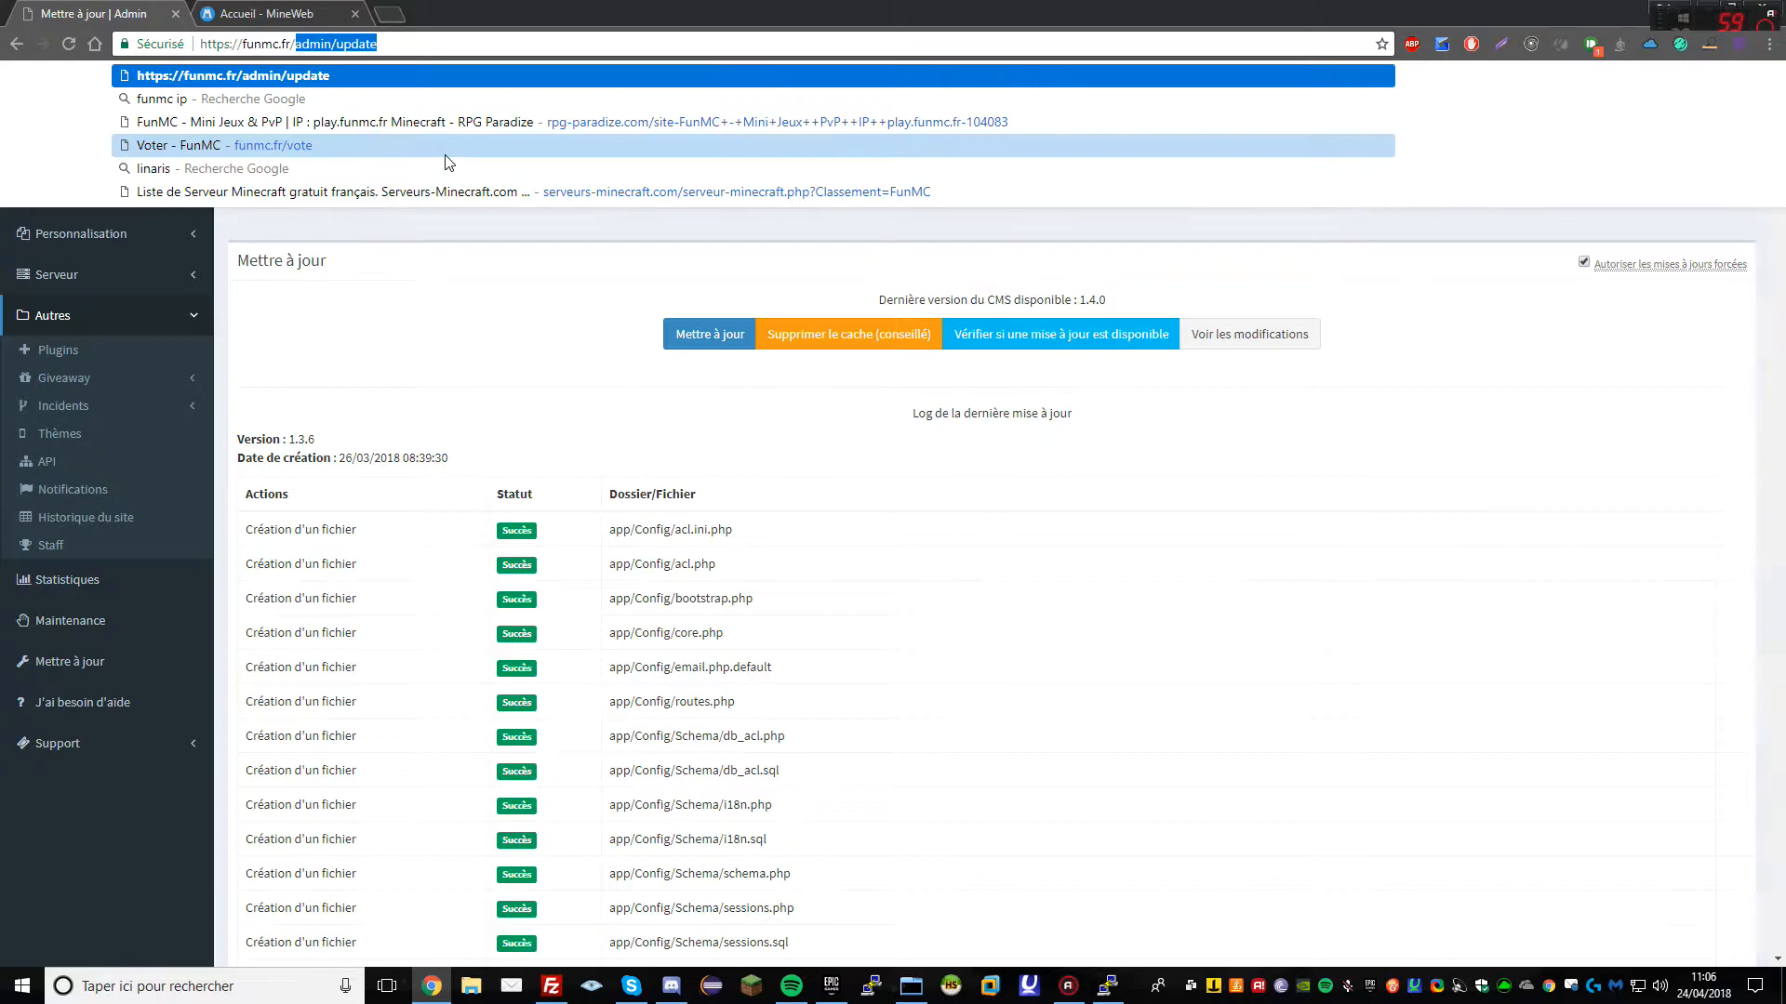
type("phpmyadmin")
key("Return")
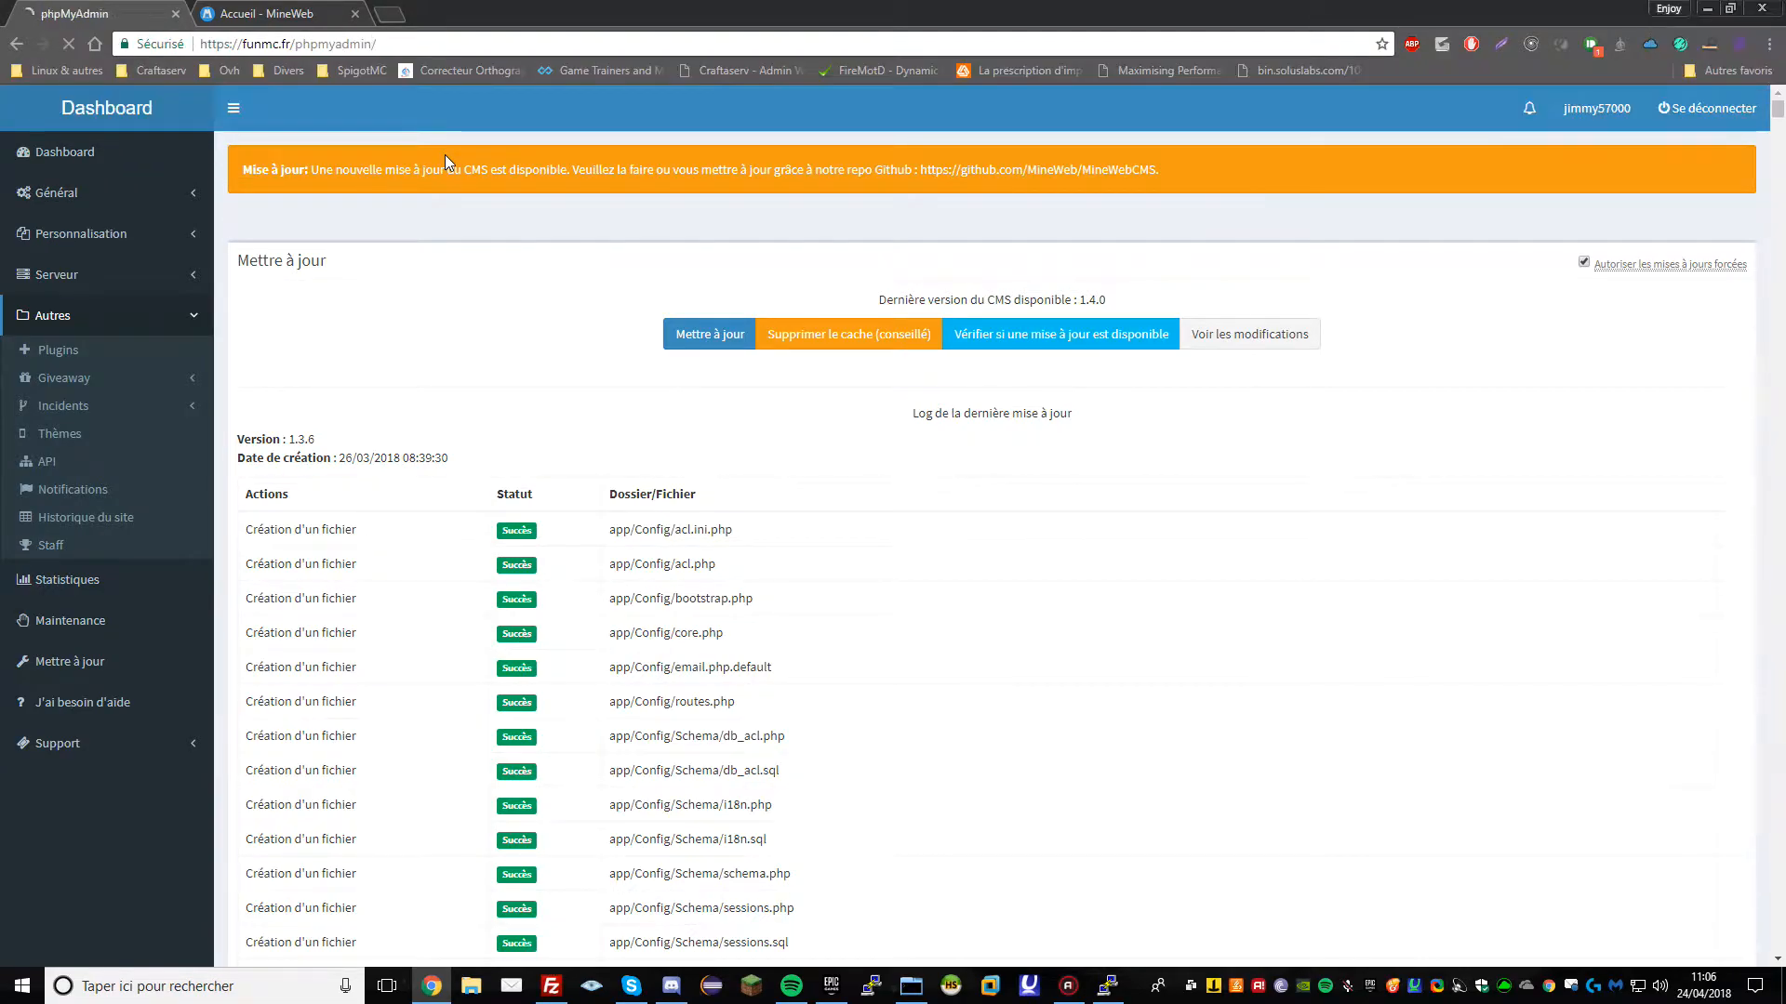
type("root")
key("Tab")
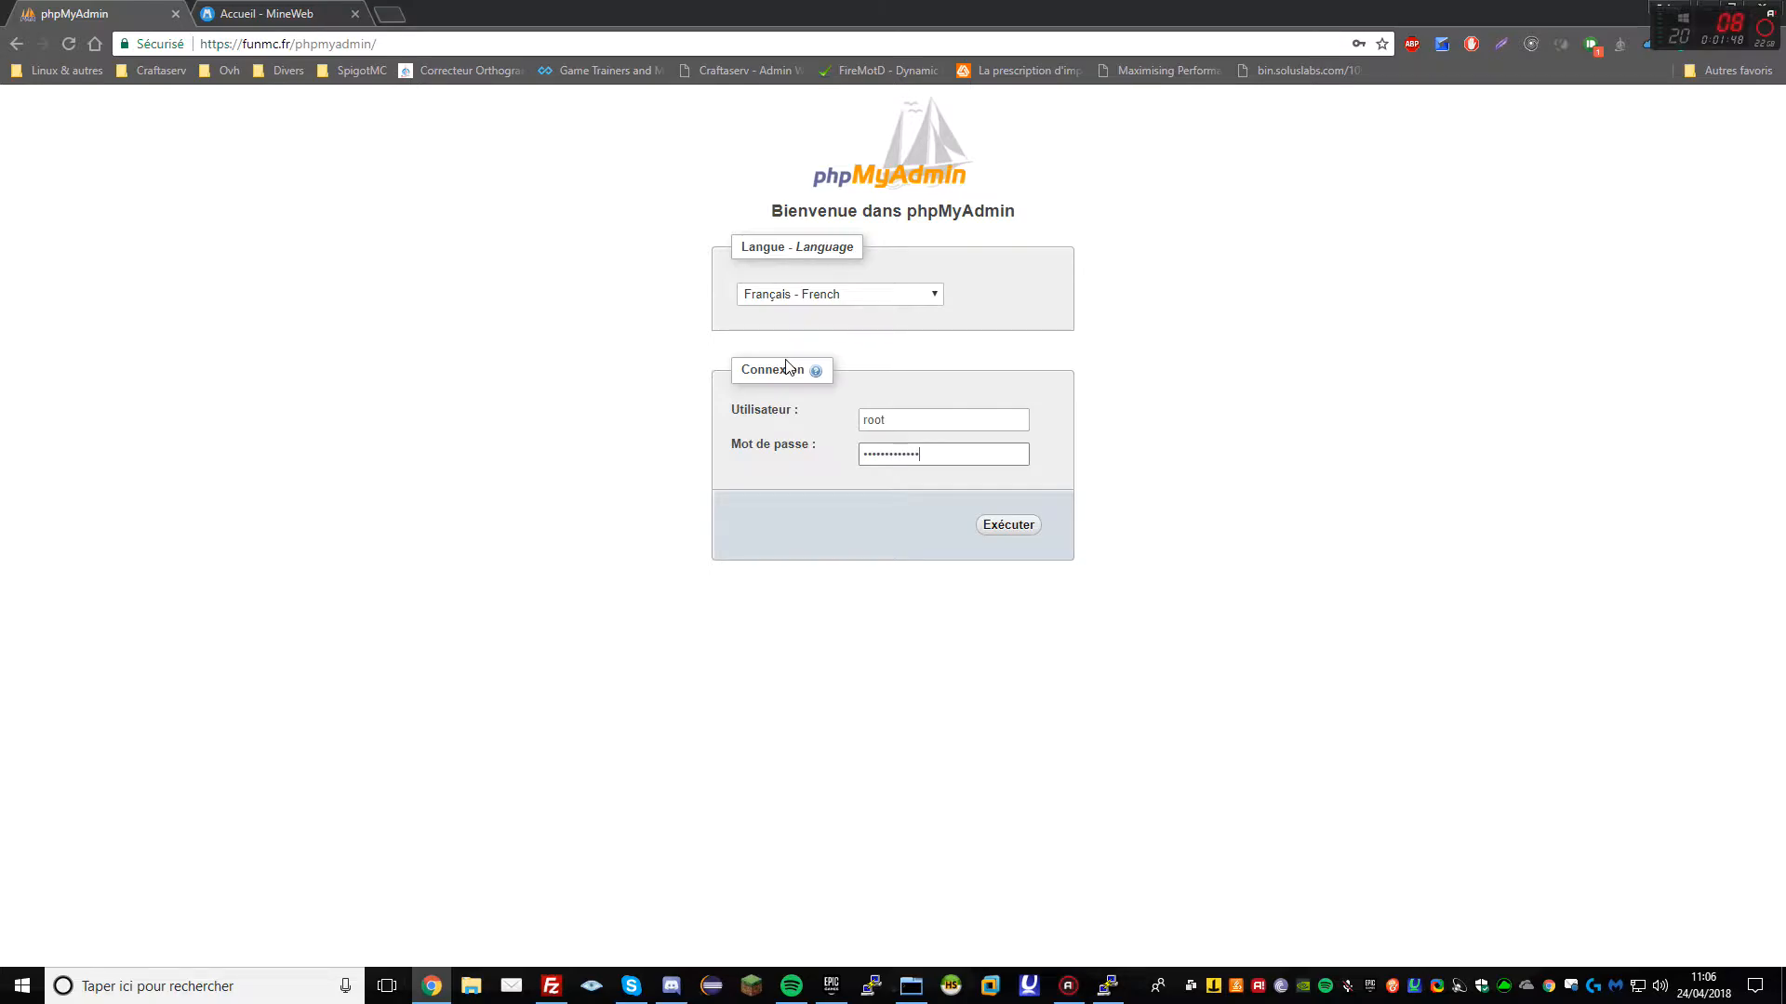
key("Return")
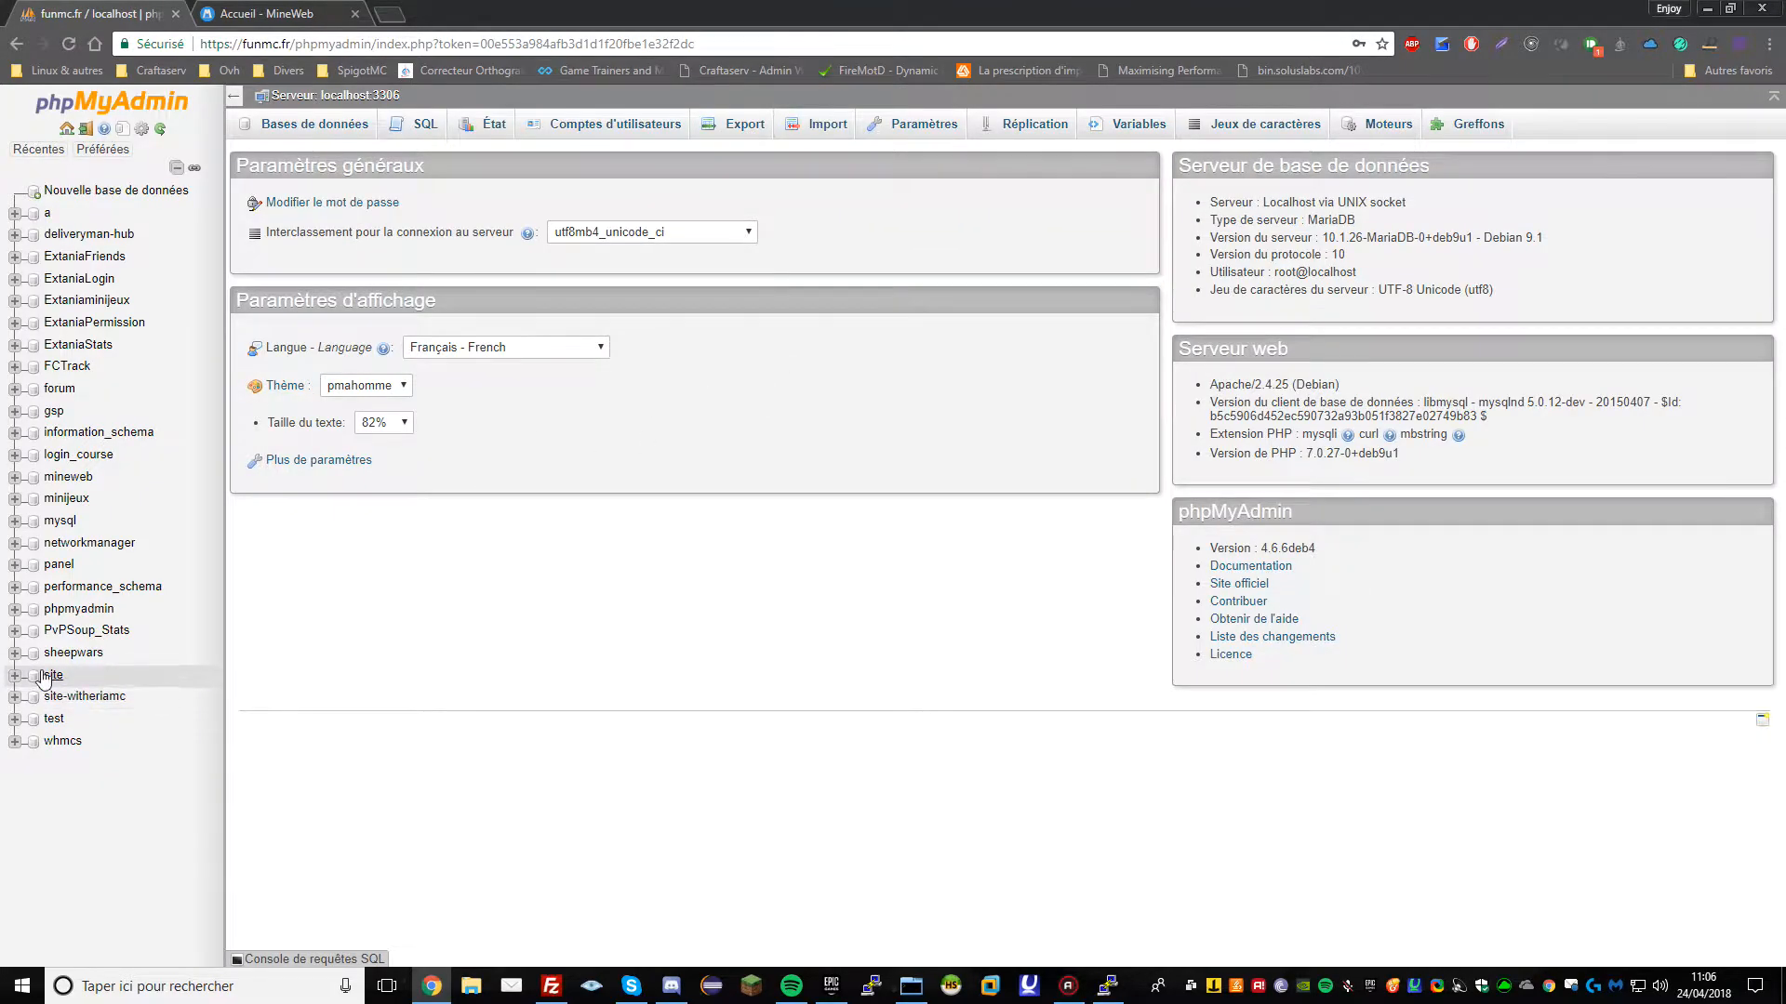
Quick-export the site database as SQL, saving it as site-ancien.sql
left_click(48, 675)
left_click(651, 126)
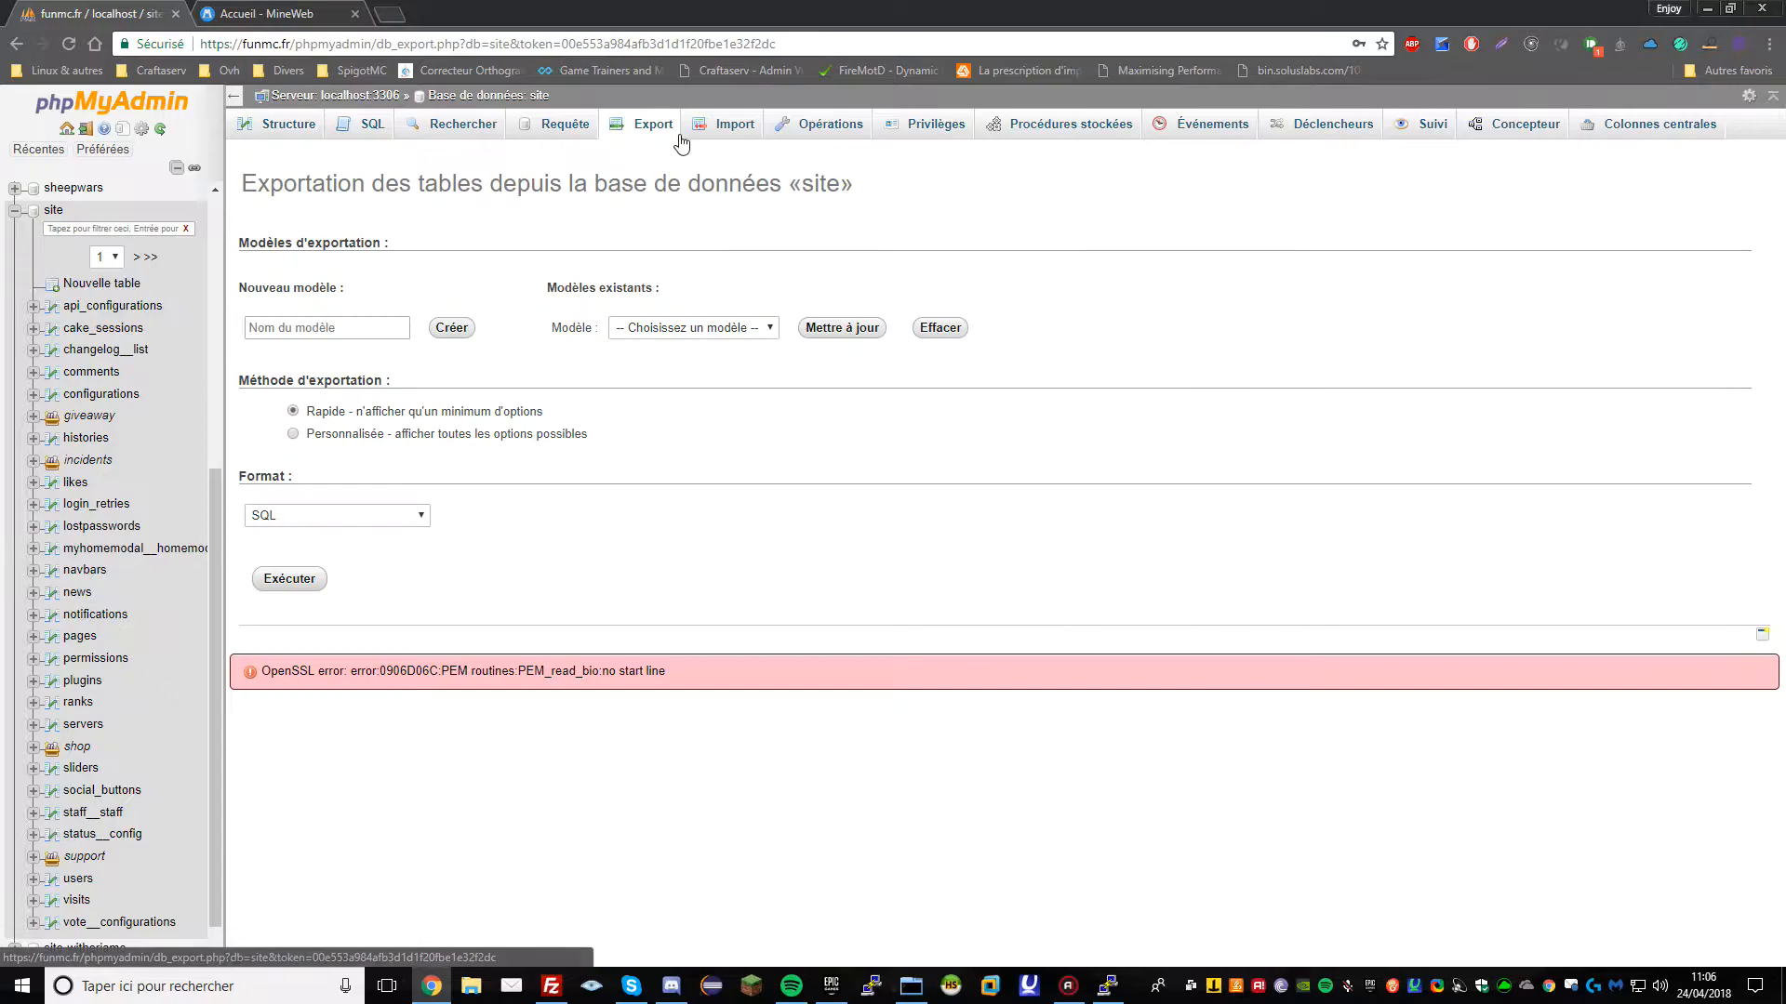
left_click(293, 581)
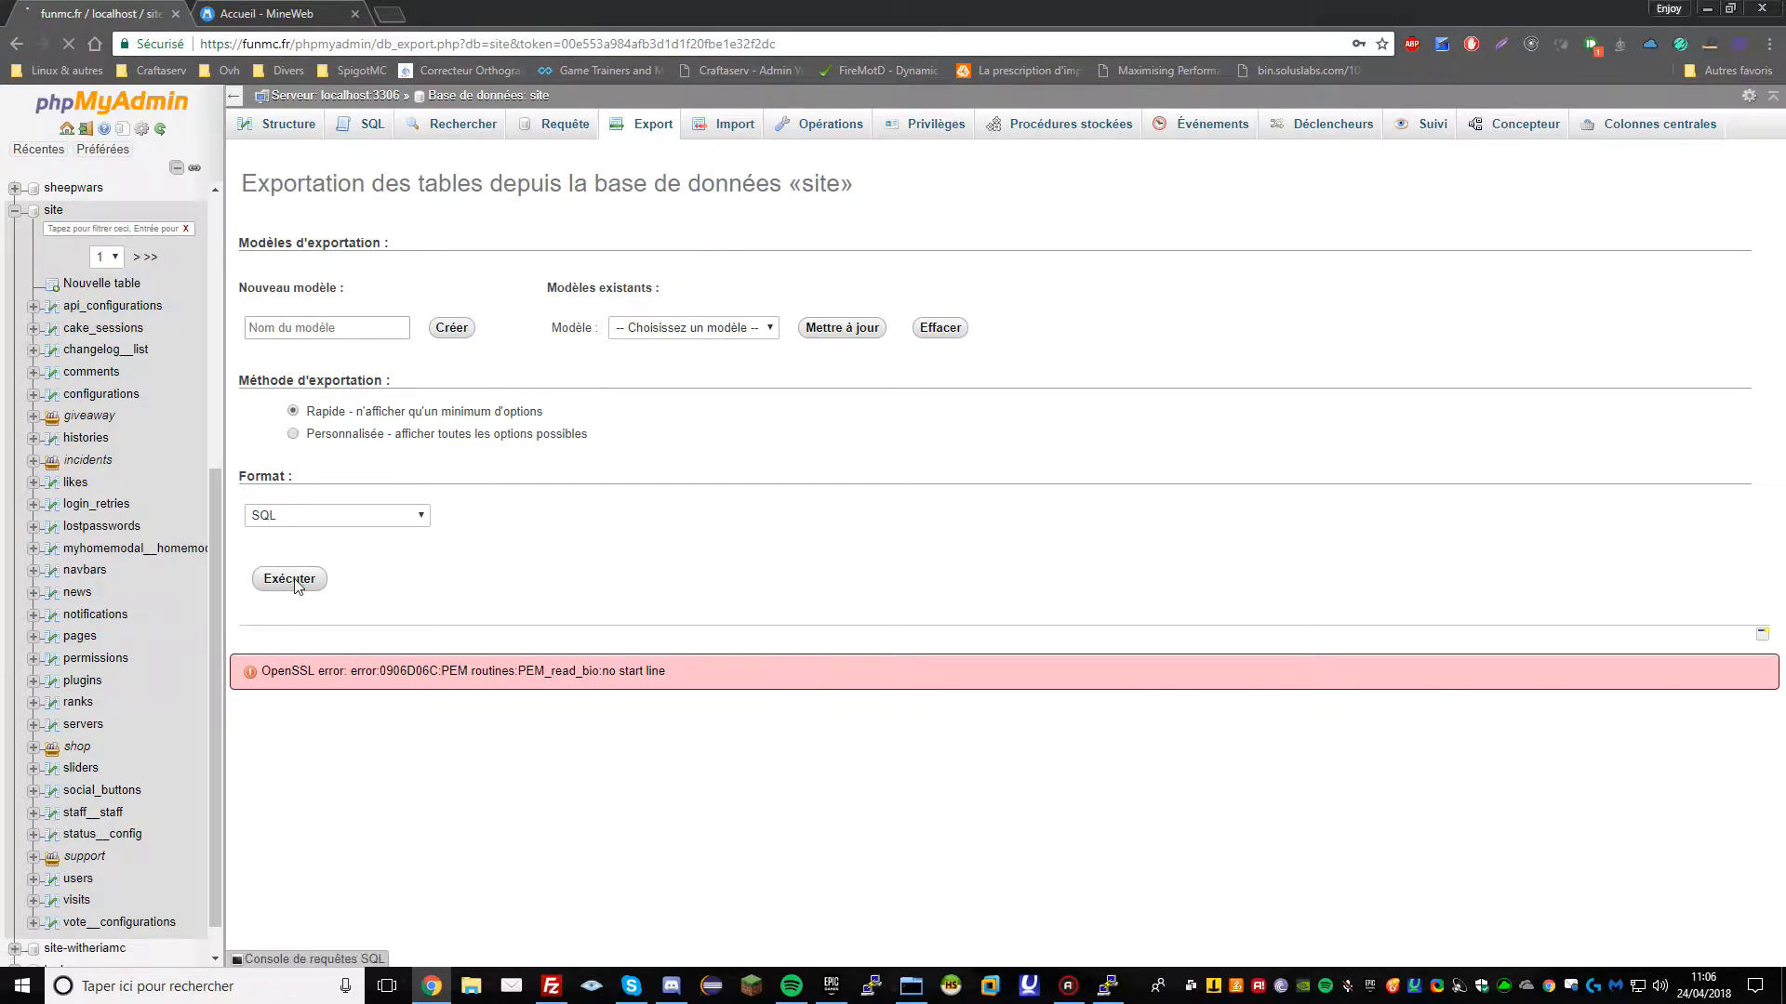
left_click(146, 408)
left_click(146, 408)
type("-anci.sql")
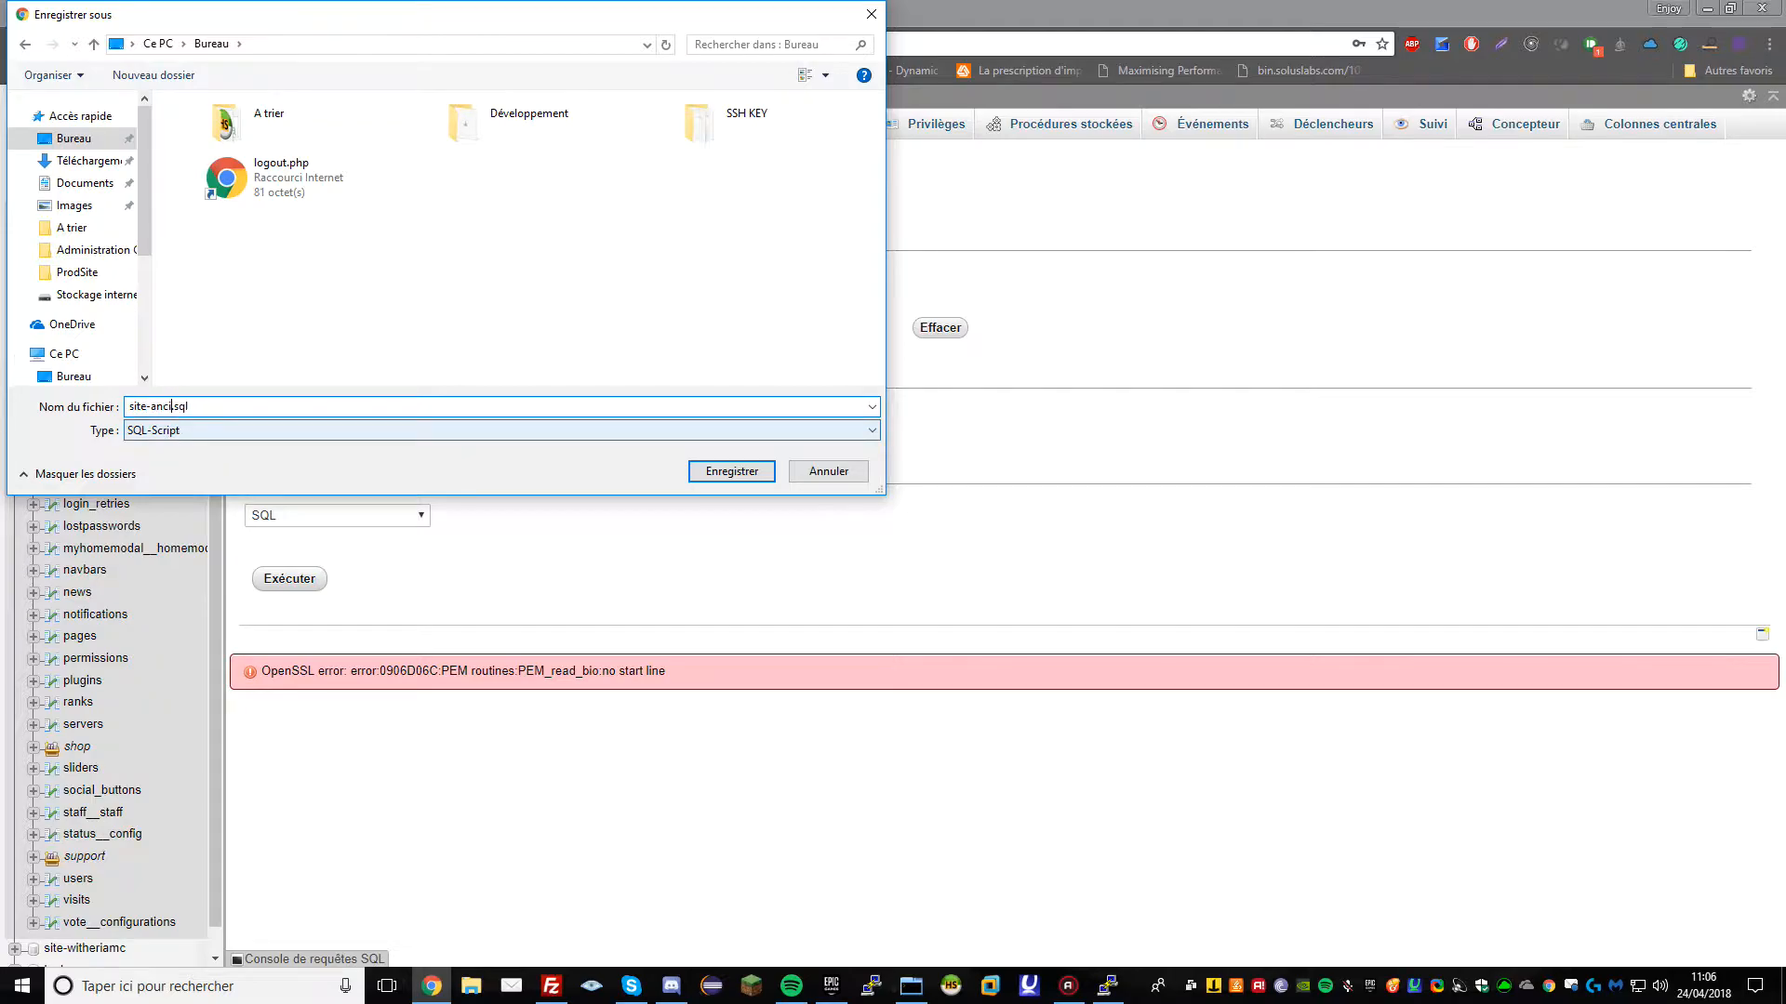
type("en")
key("Return")
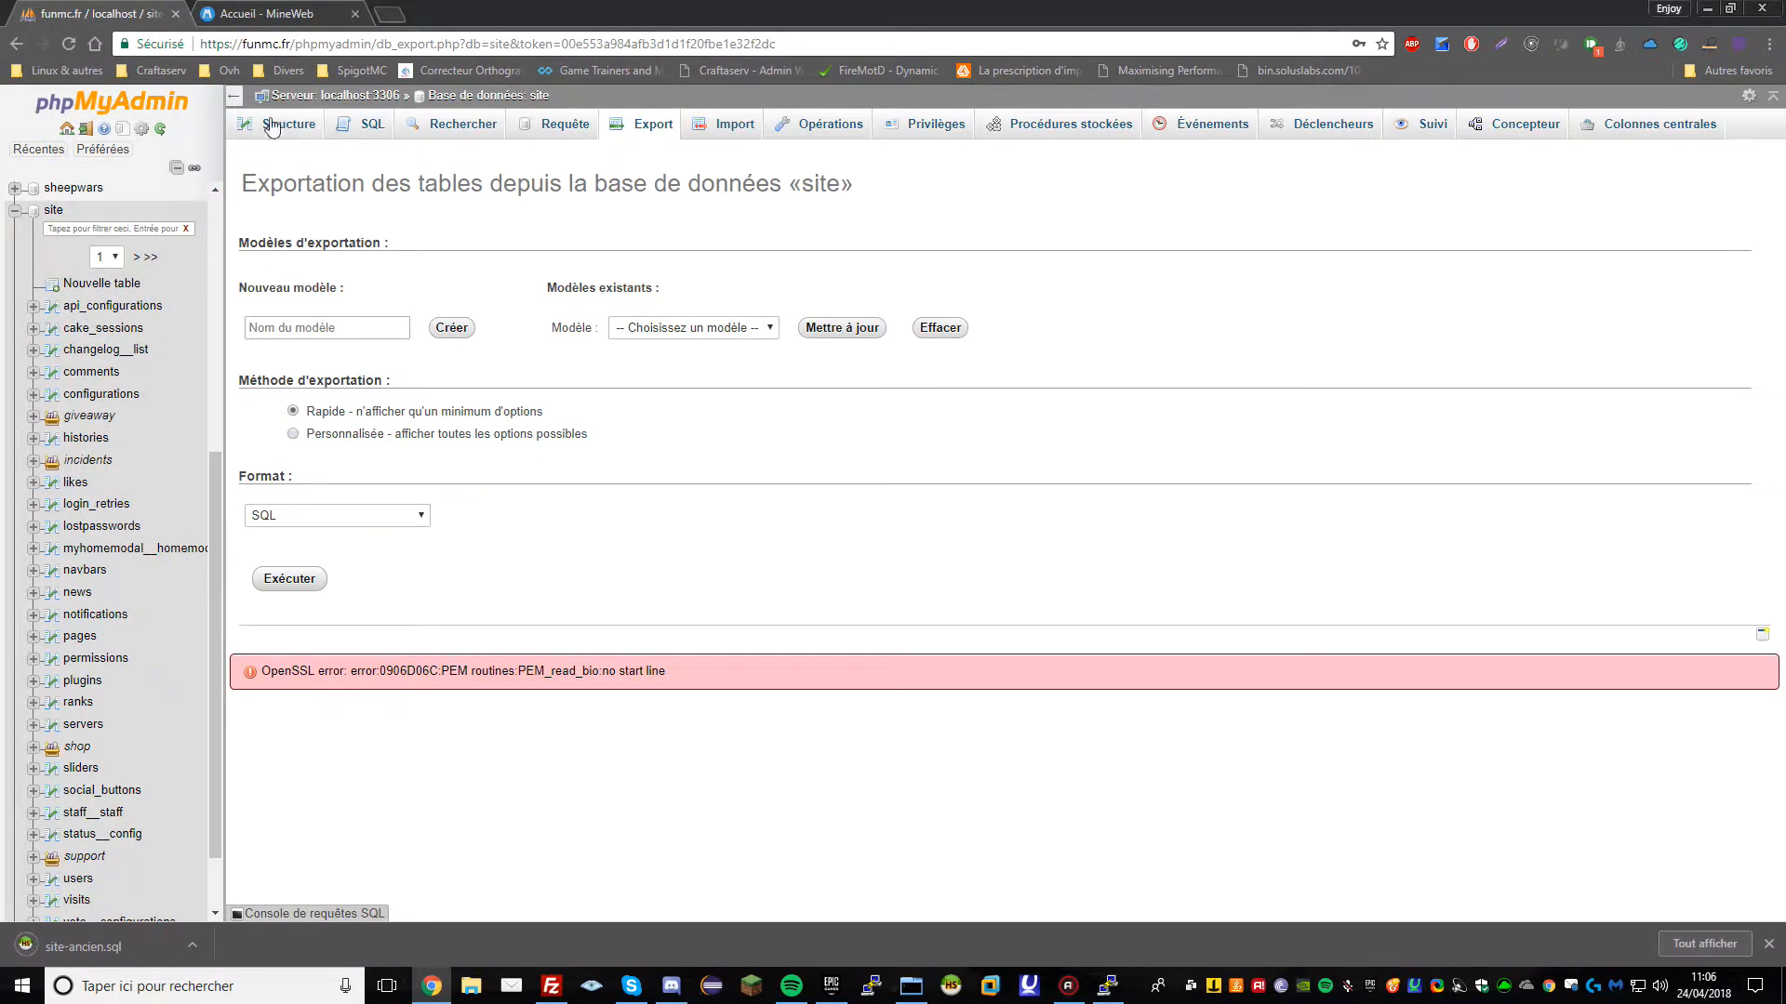
Close the phpMyAdmin page, then create and open a new local folder named A in FileZilla
left_click(176, 13)
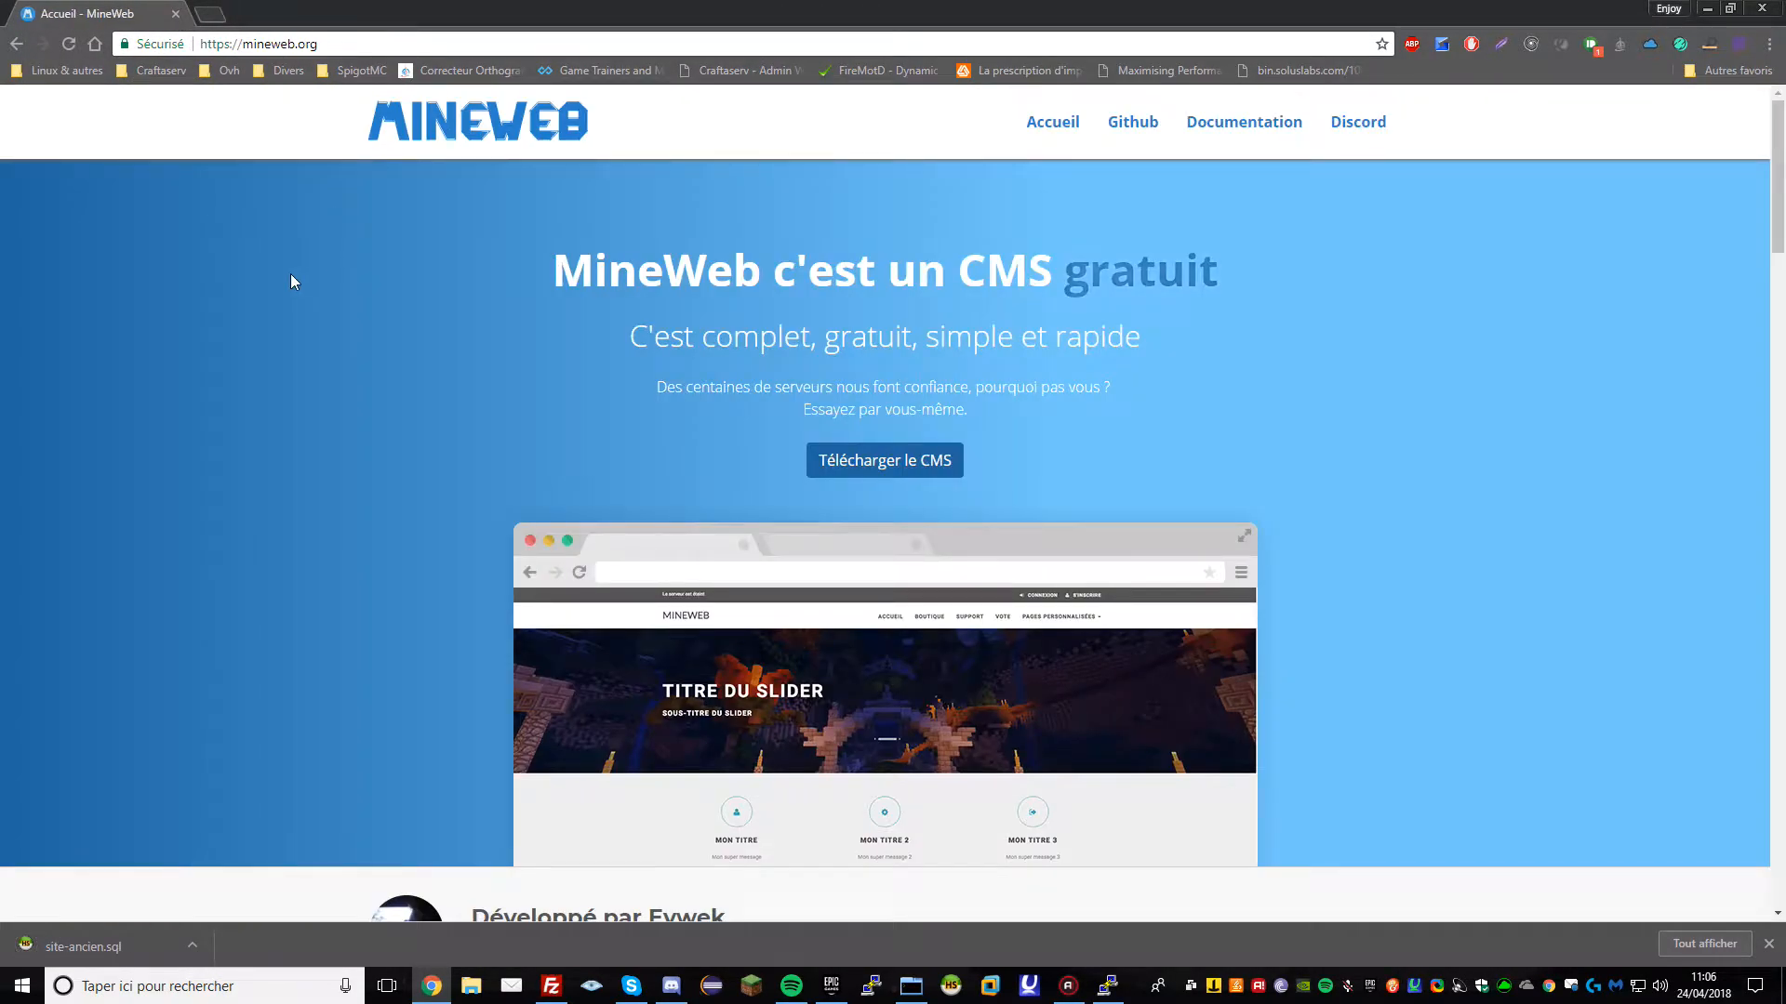
left_click_drag(289, 12, 324, 49)
left_click(552, 989)
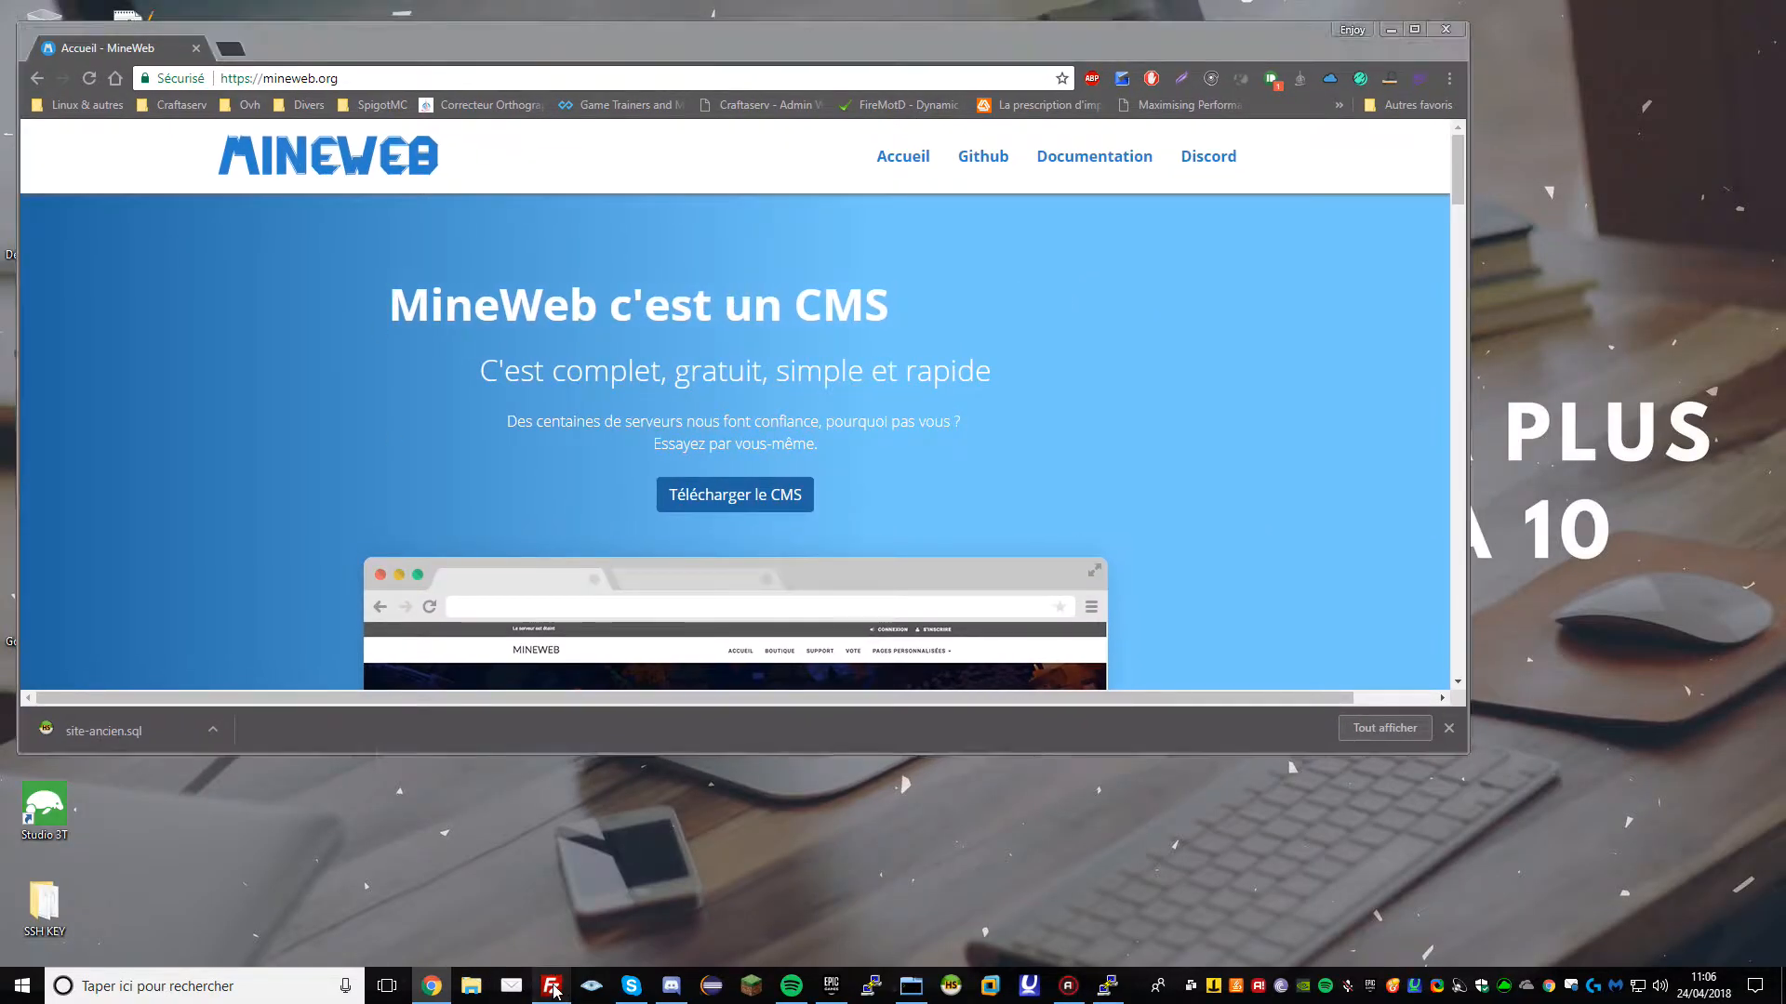
left_click_drag(1147, 25, 1326, 34)
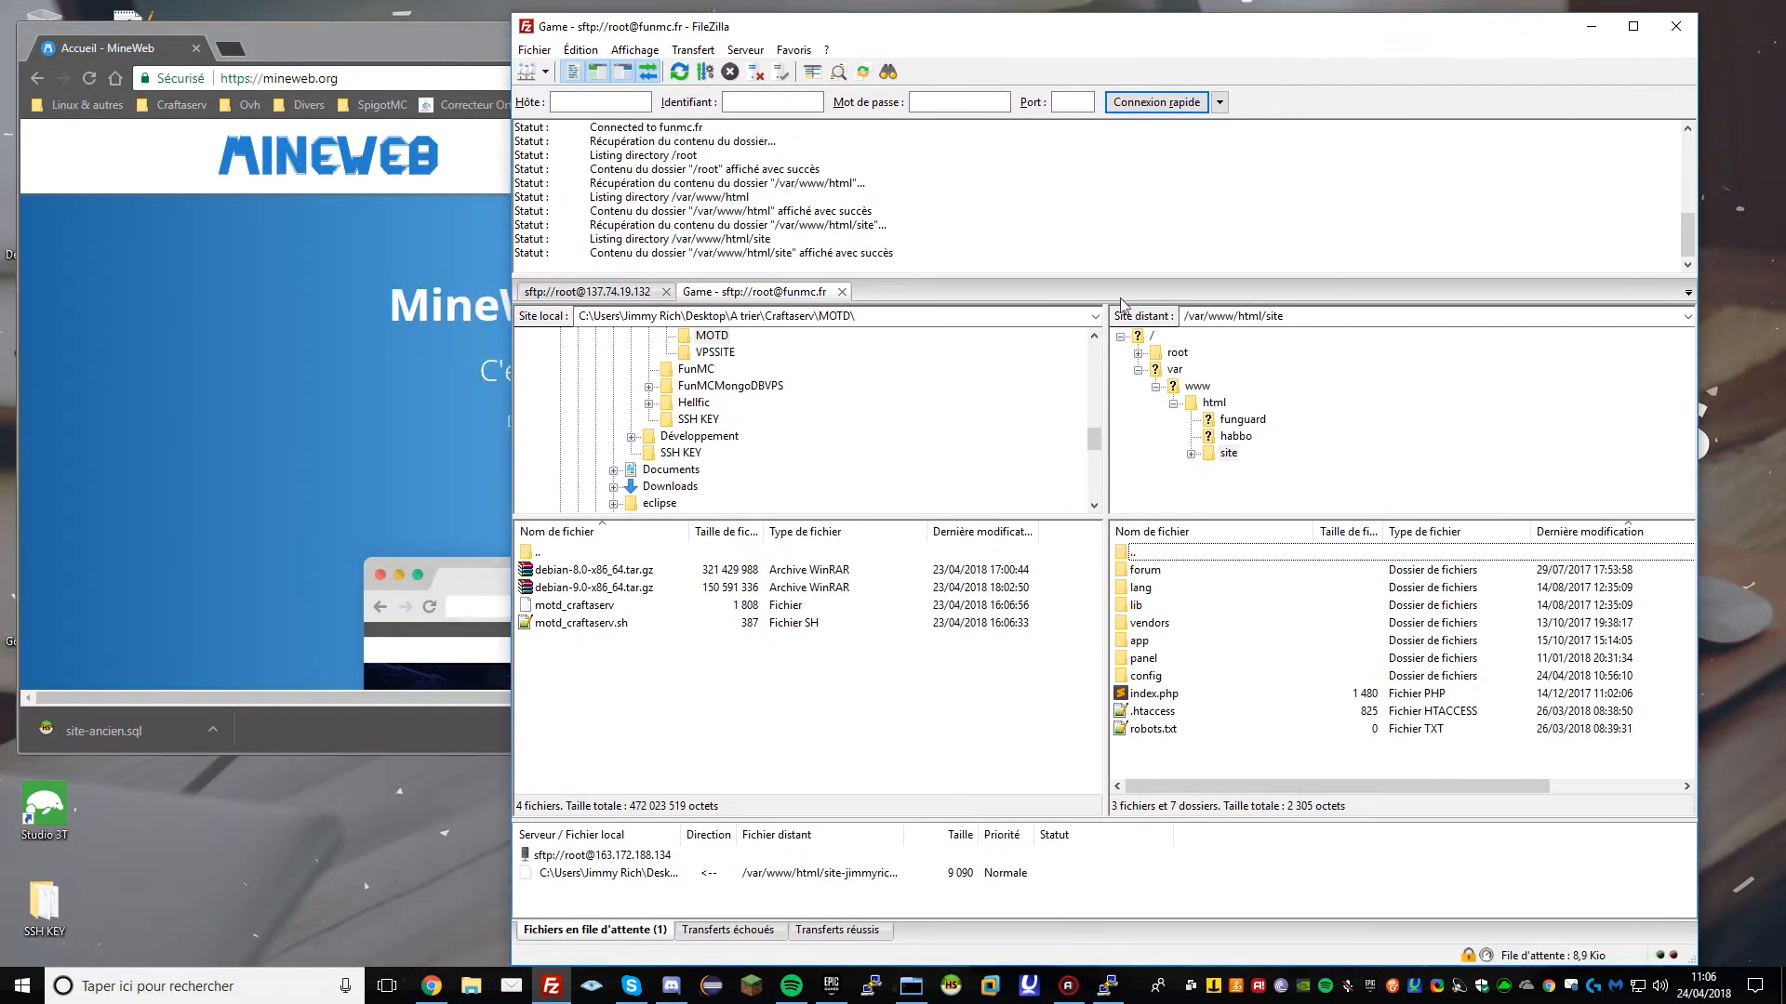
right_click(575, 666)
left_click(632, 774)
type("A")
key("Return")
double_click(605, 569)
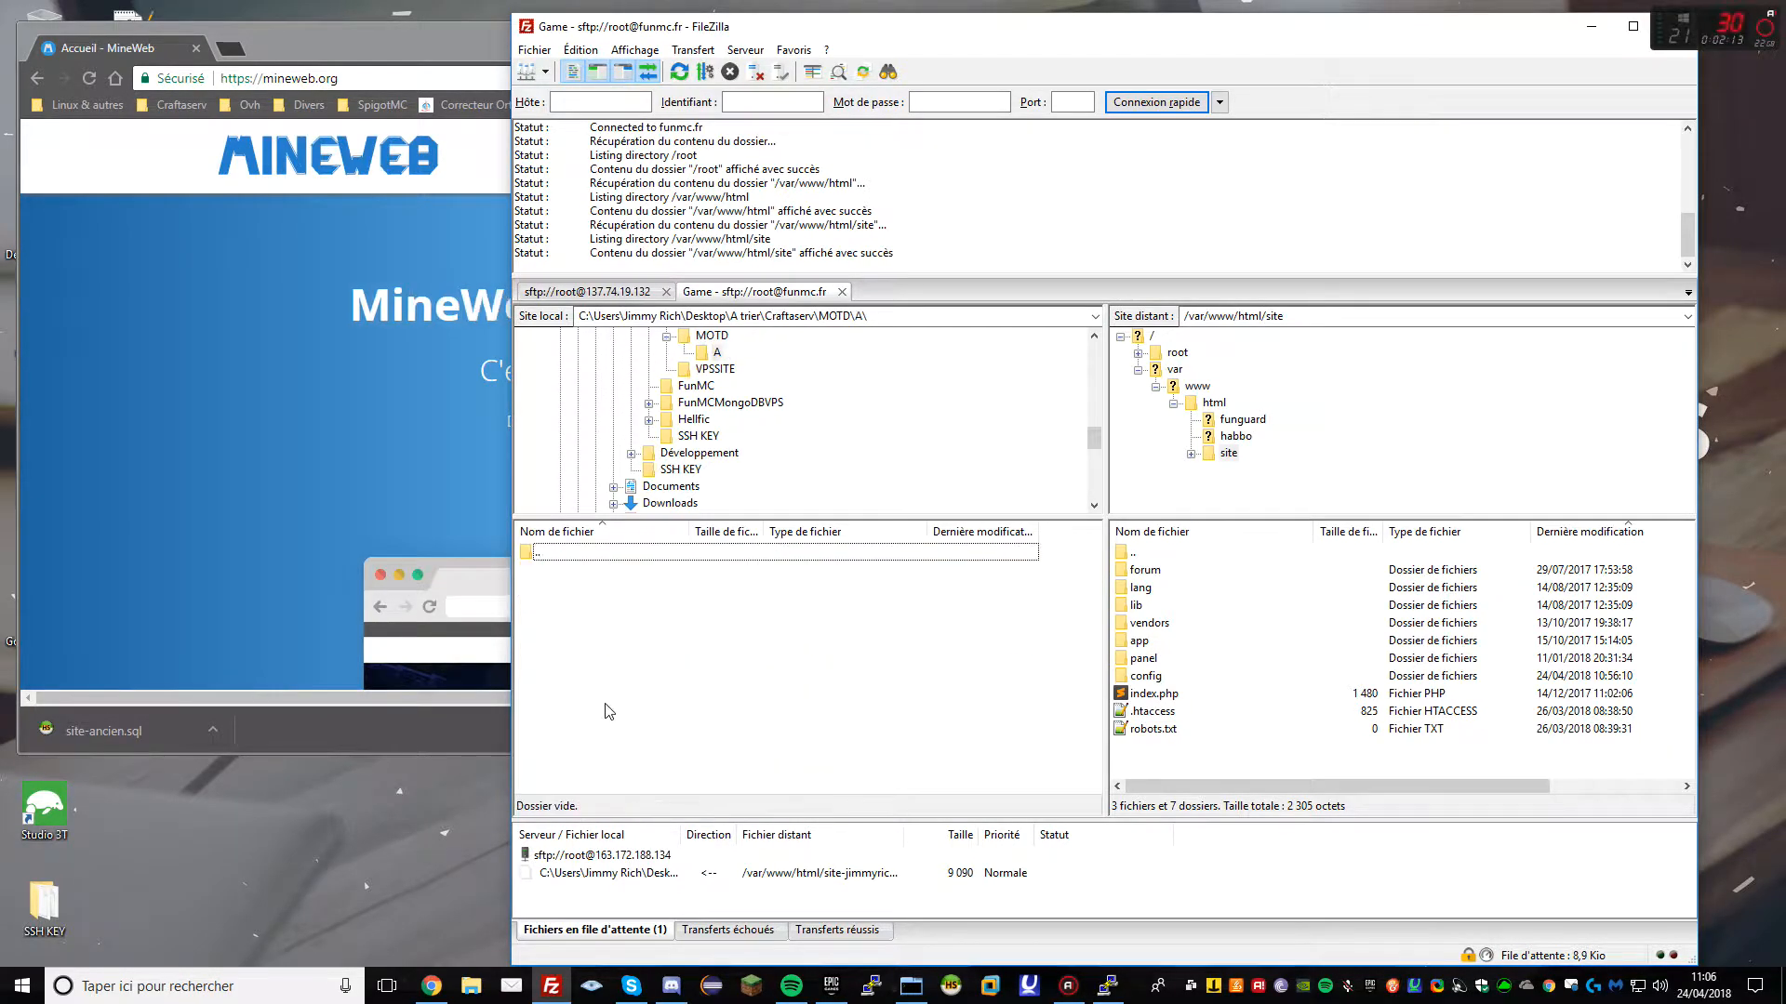
Download the old server's app/Plugin folder into local folder A
left_click(1163, 576)
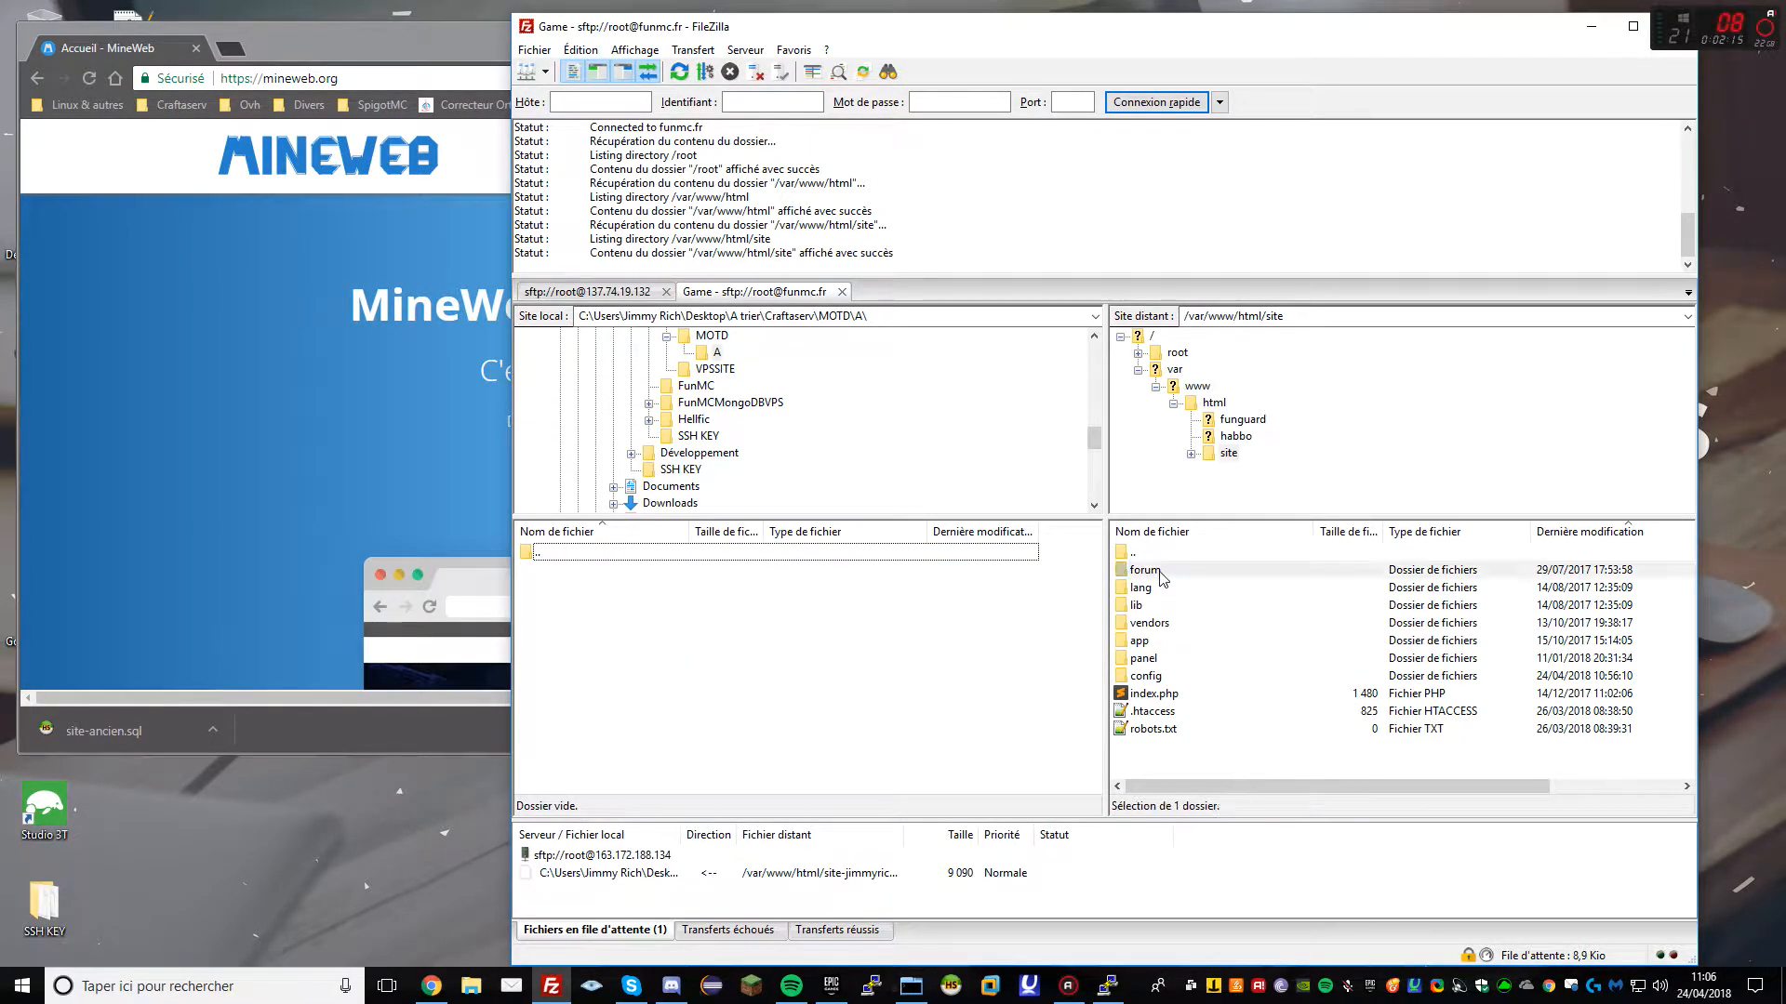
left_click(1161, 661)
left_click(1153, 644)
double_click(1153, 644)
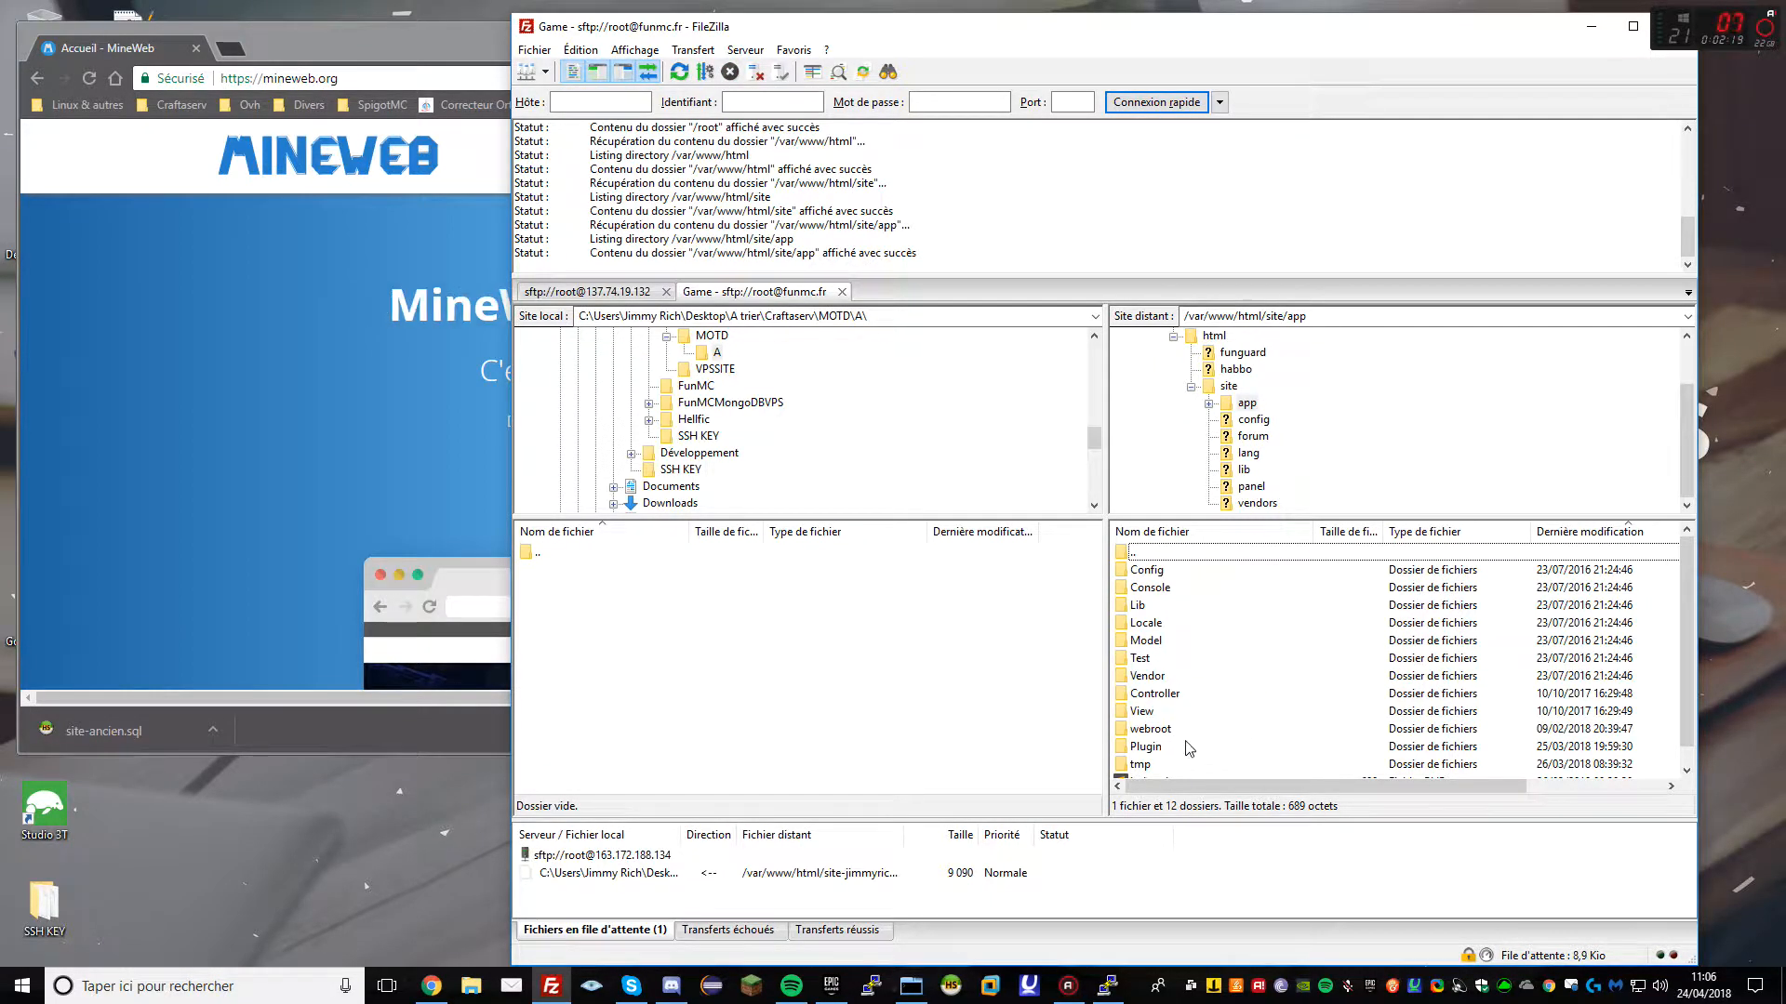
double_click(1146, 747)
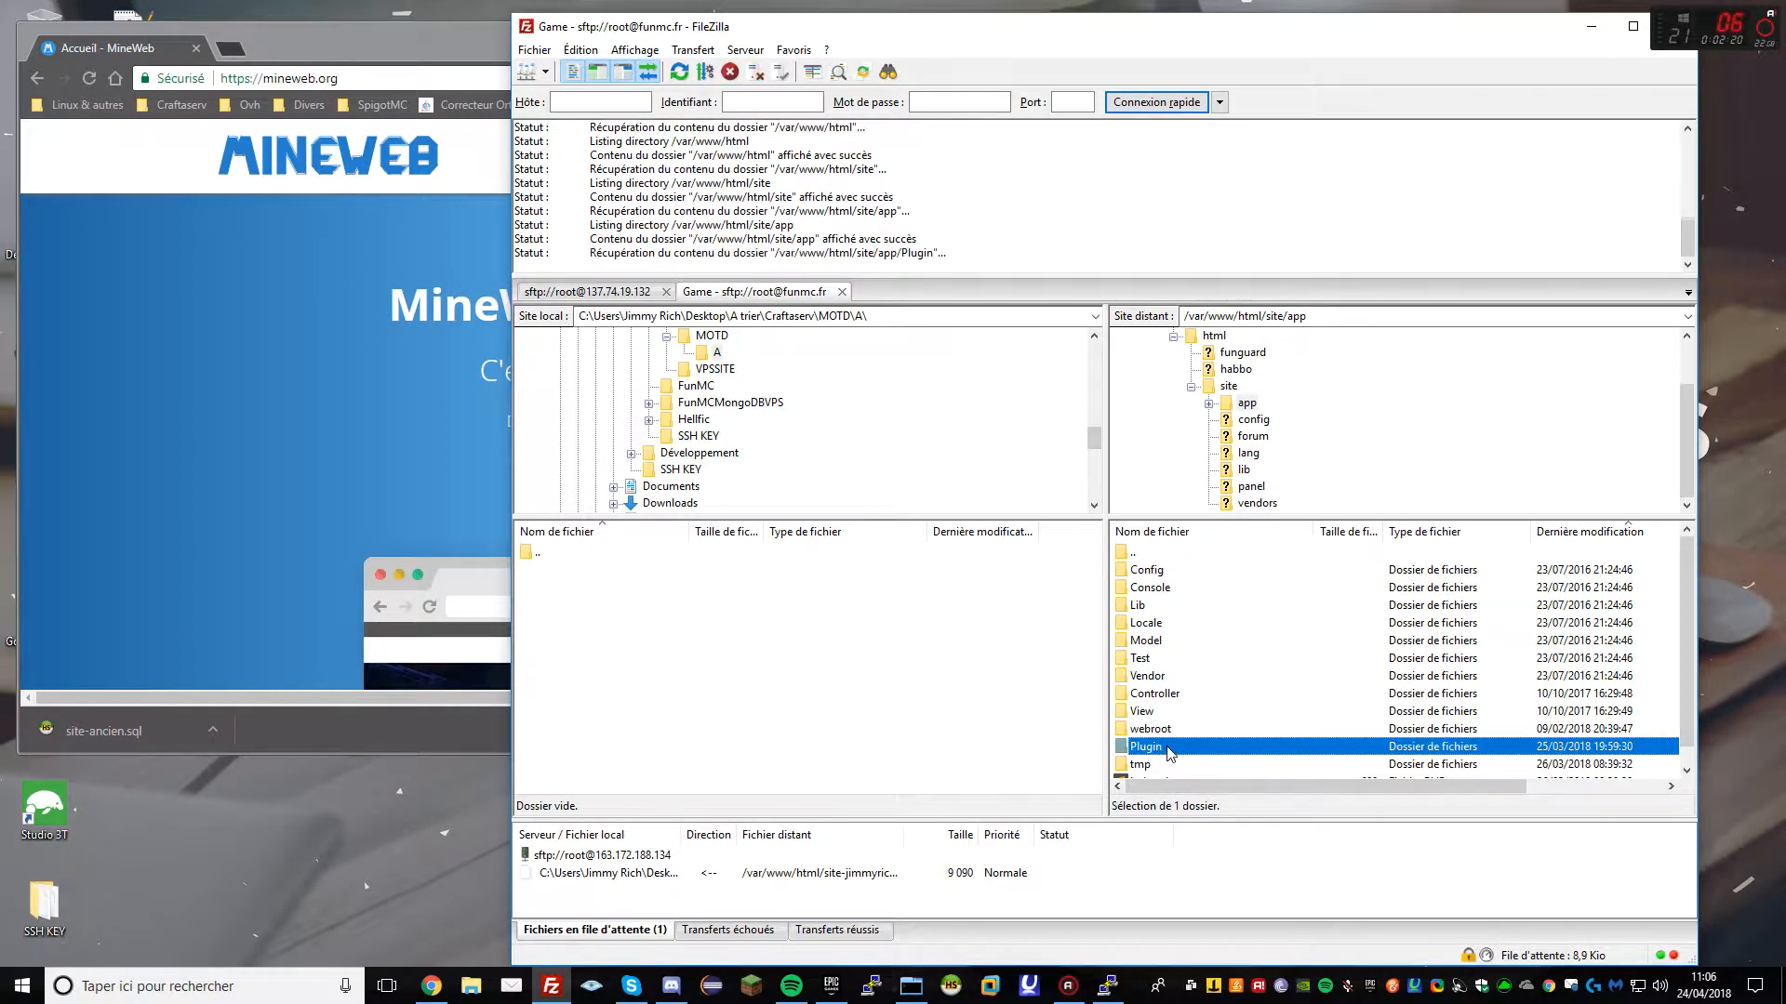
double_click(1142, 556)
left_click_drag(1160, 755, 909, 730)
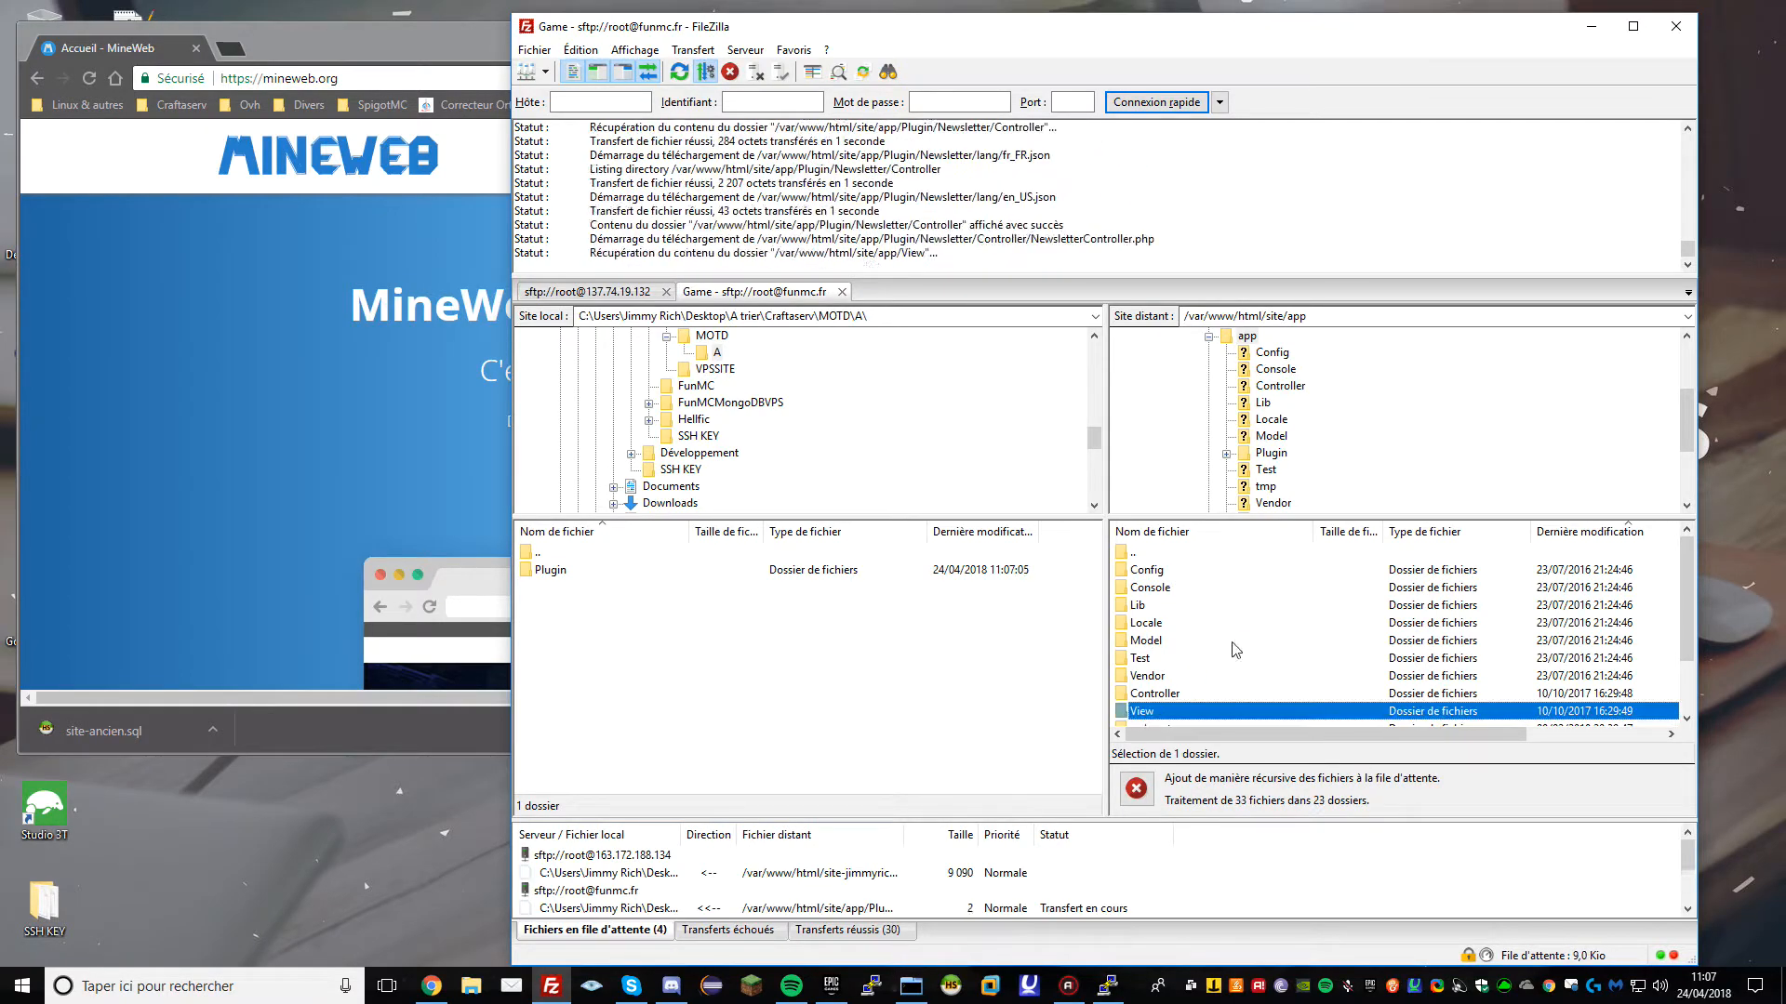
Download the Themed folder from the old site into the local folder
scroll(1235, 702, "down", 2)
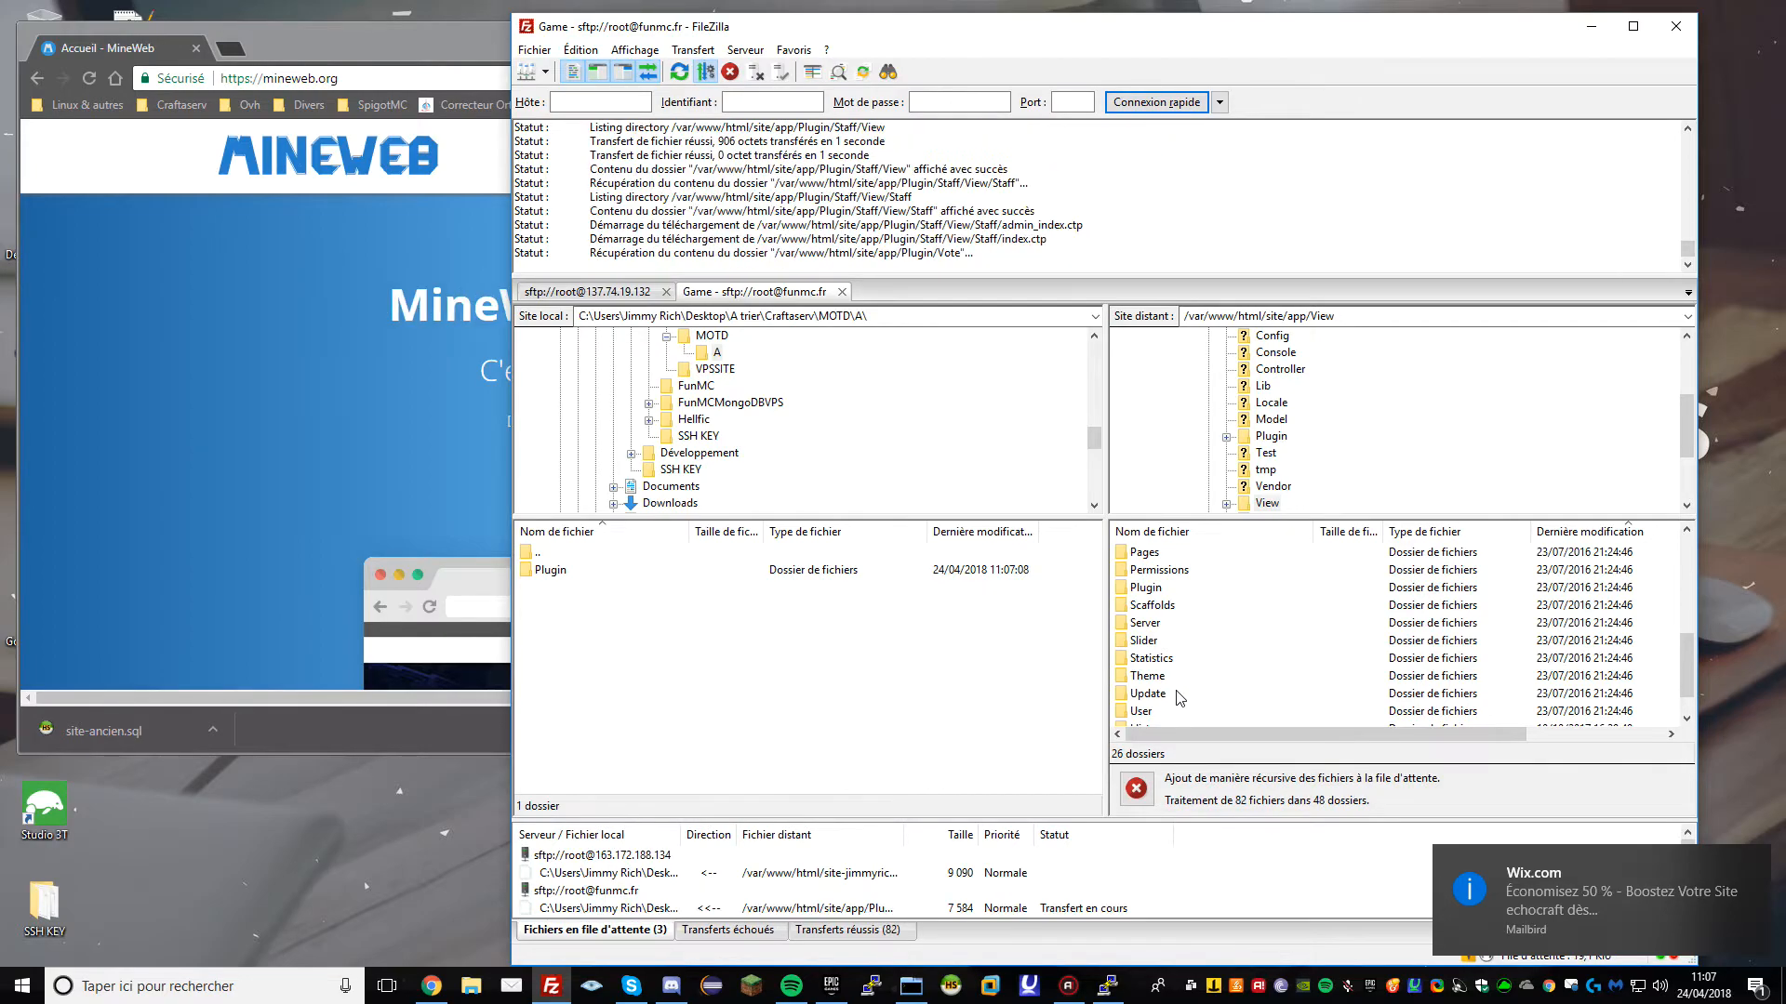
left_click(1187, 684)
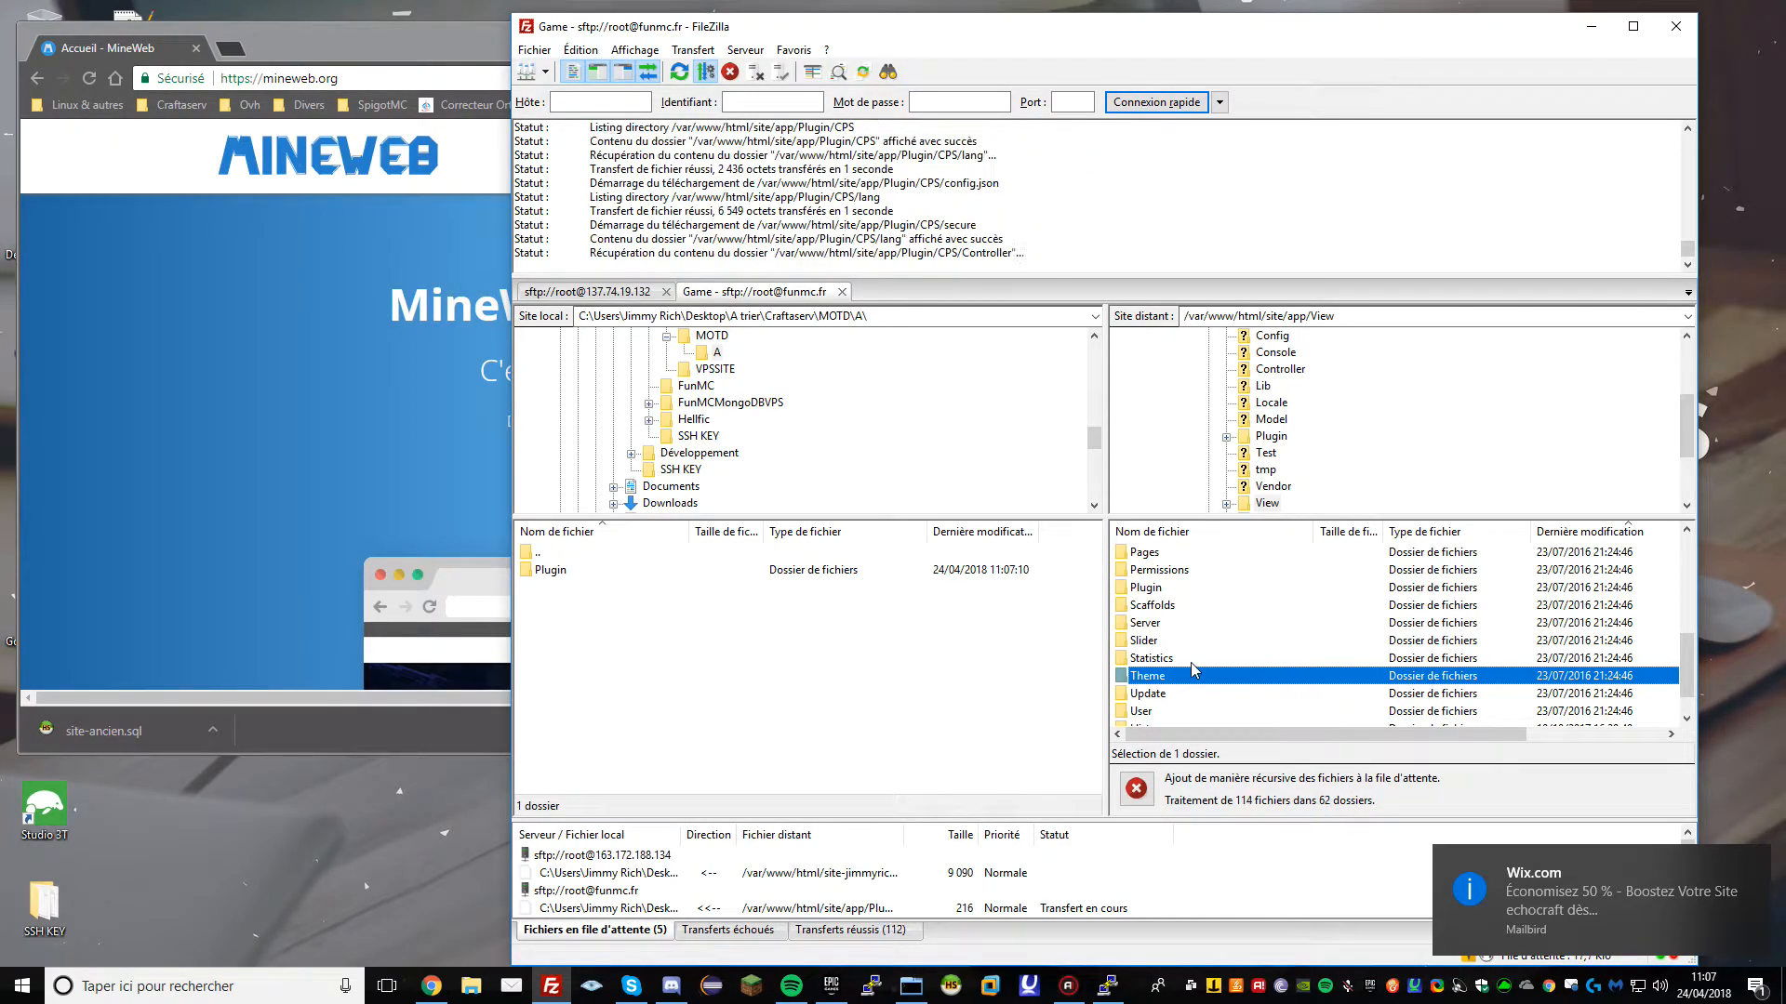
scroll(1195, 676, "down", 1)
left_click(1158, 712)
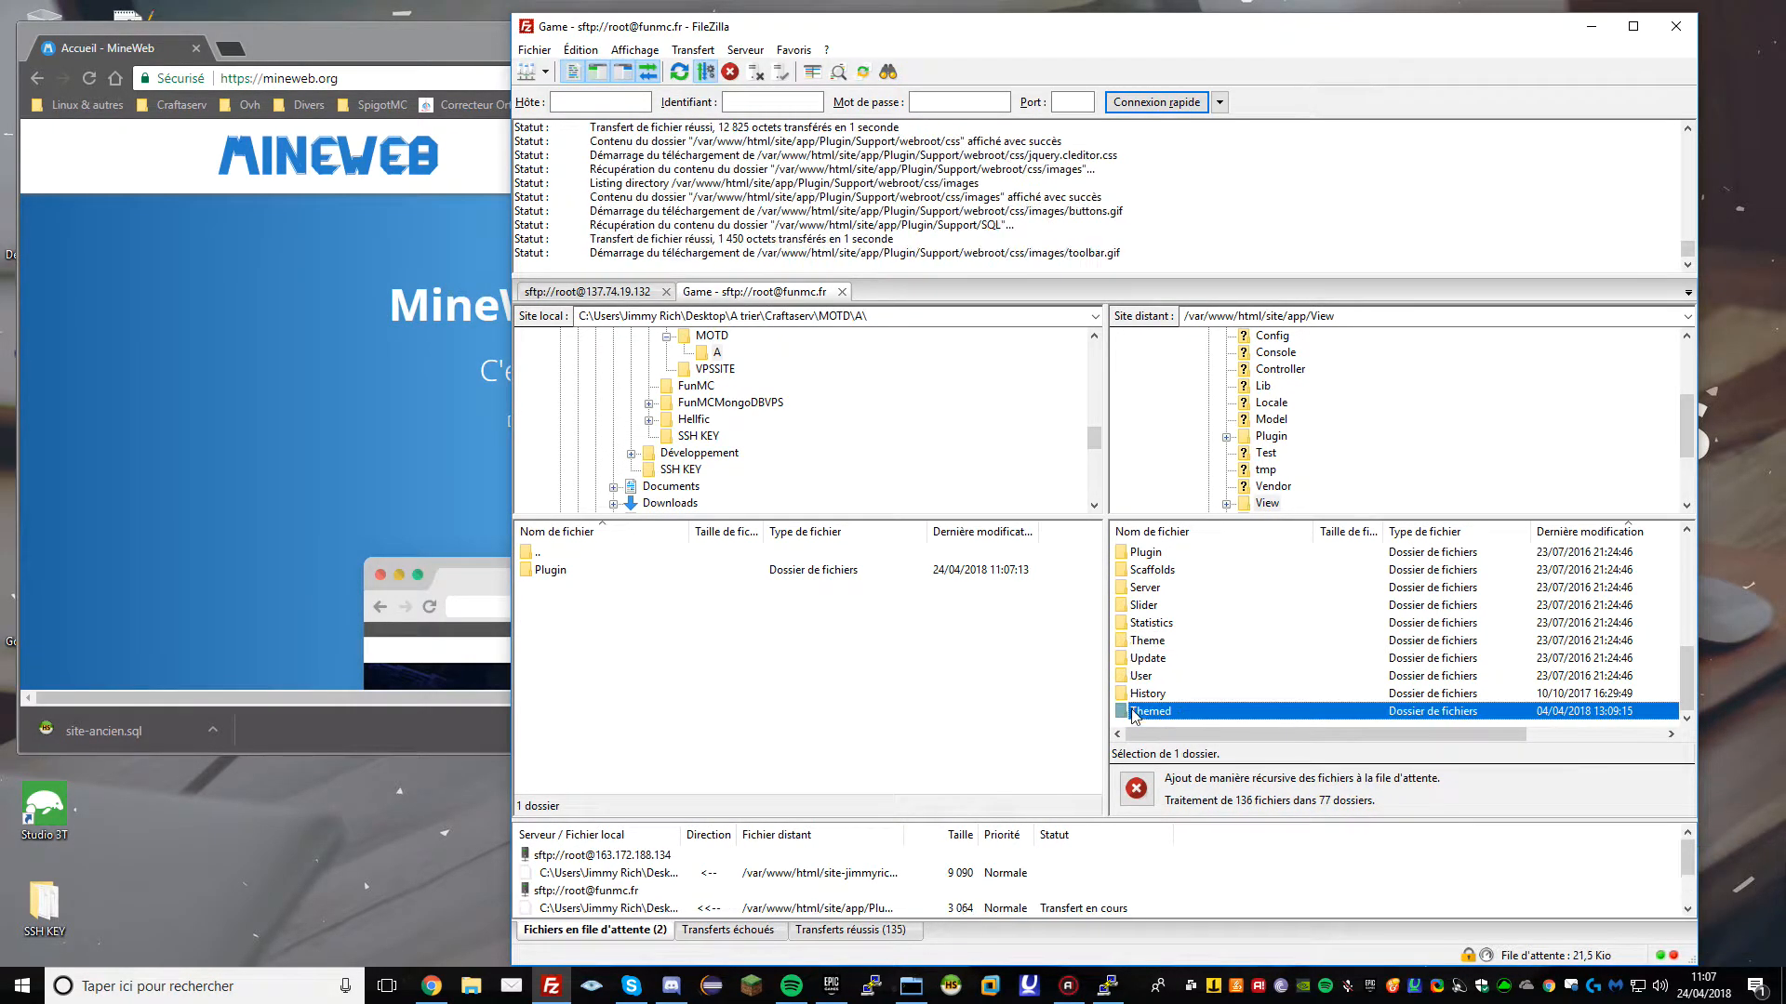
left_click(768, 741)
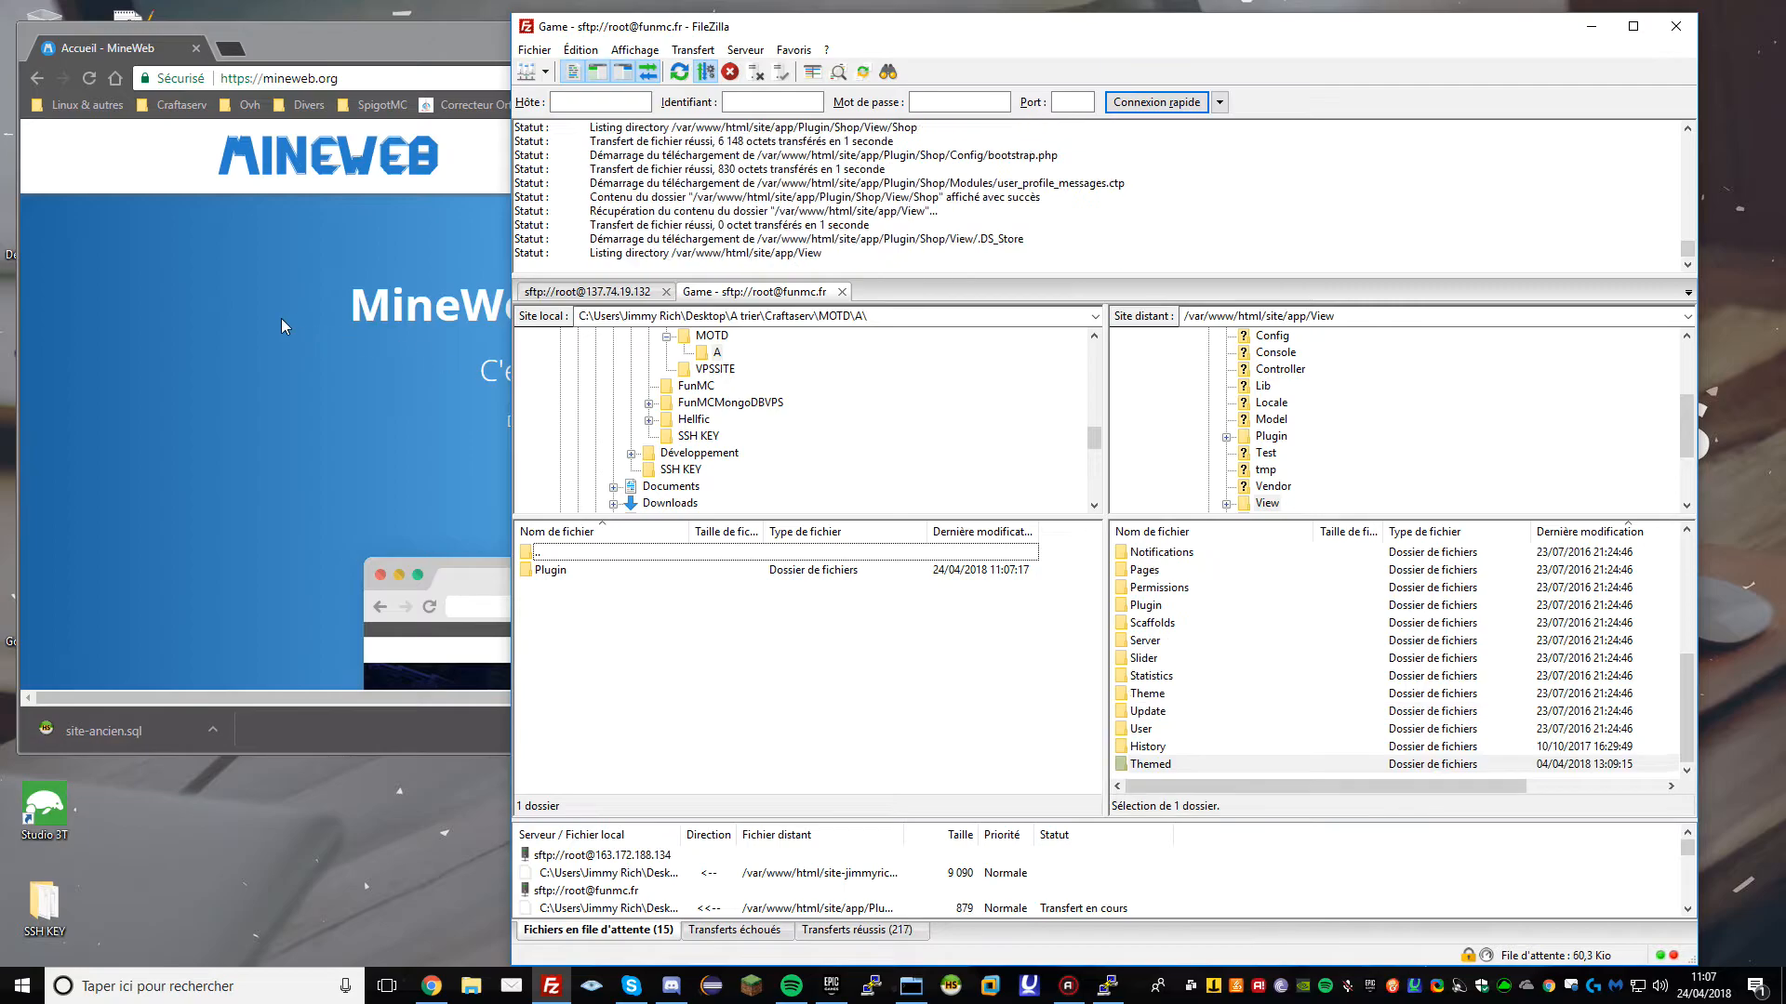
left_click_drag(286, 42, 280, 28)
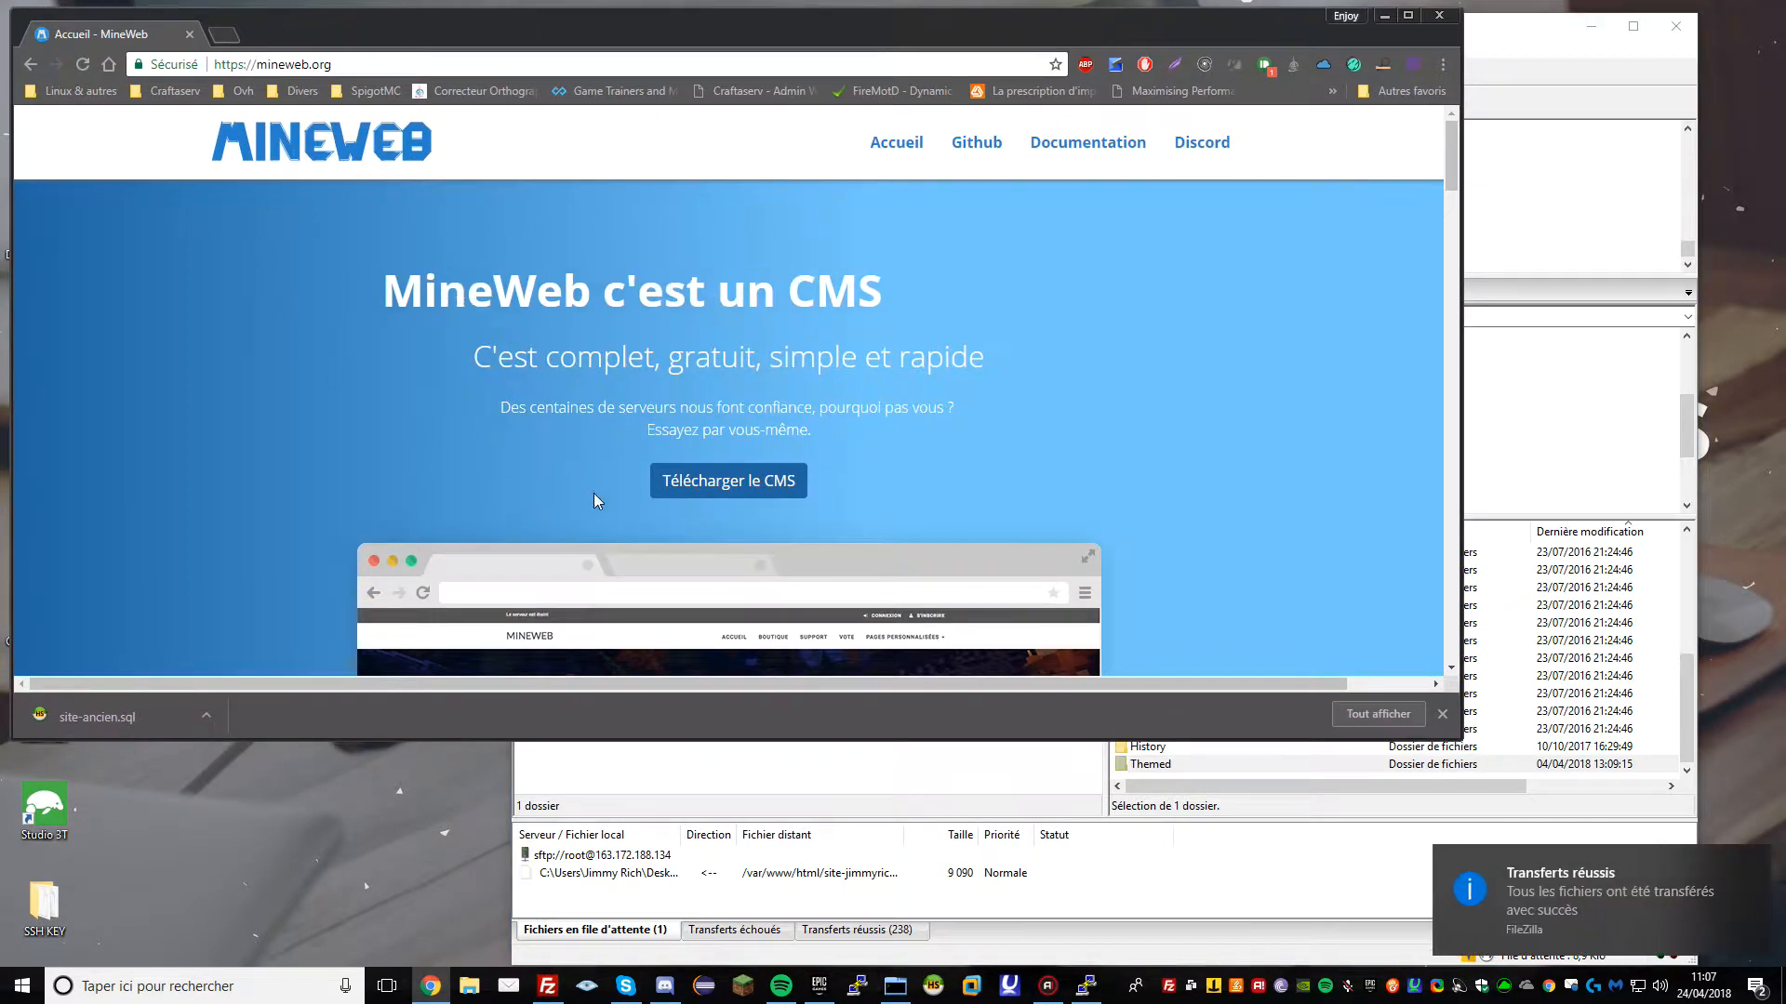
left_click(1558, 681)
left_click_drag(1155, 767, 911, 772)
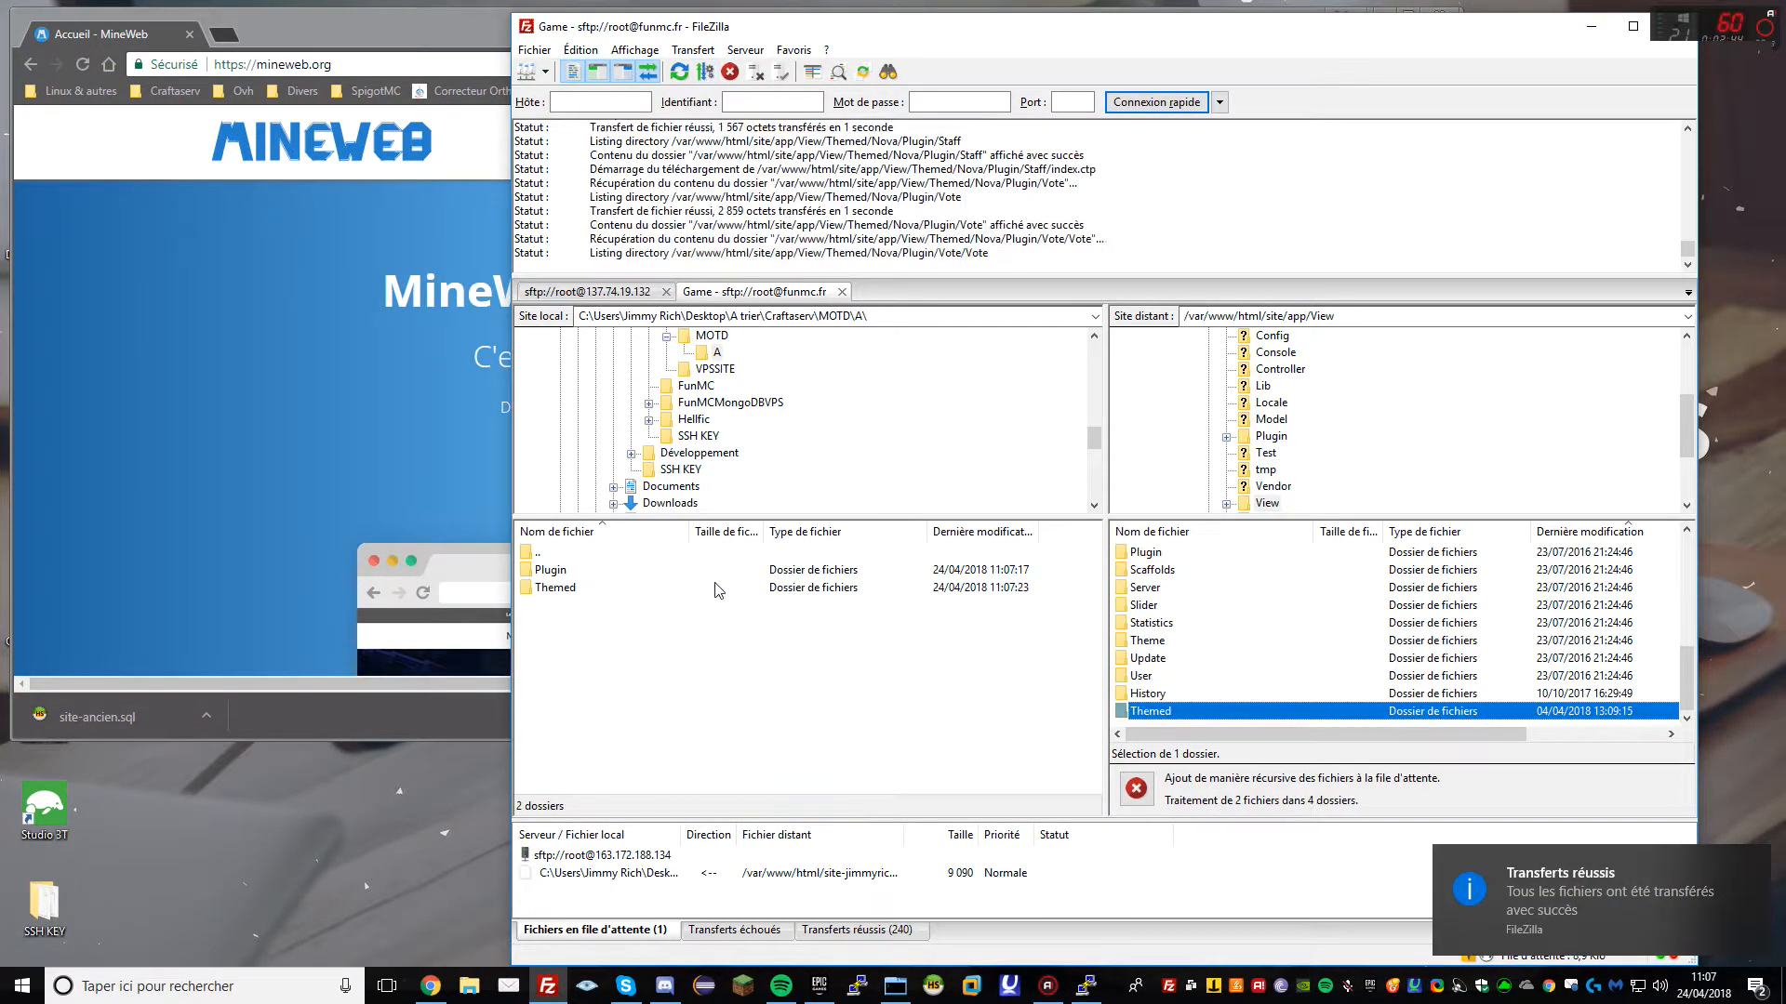
left_click(614, 294)
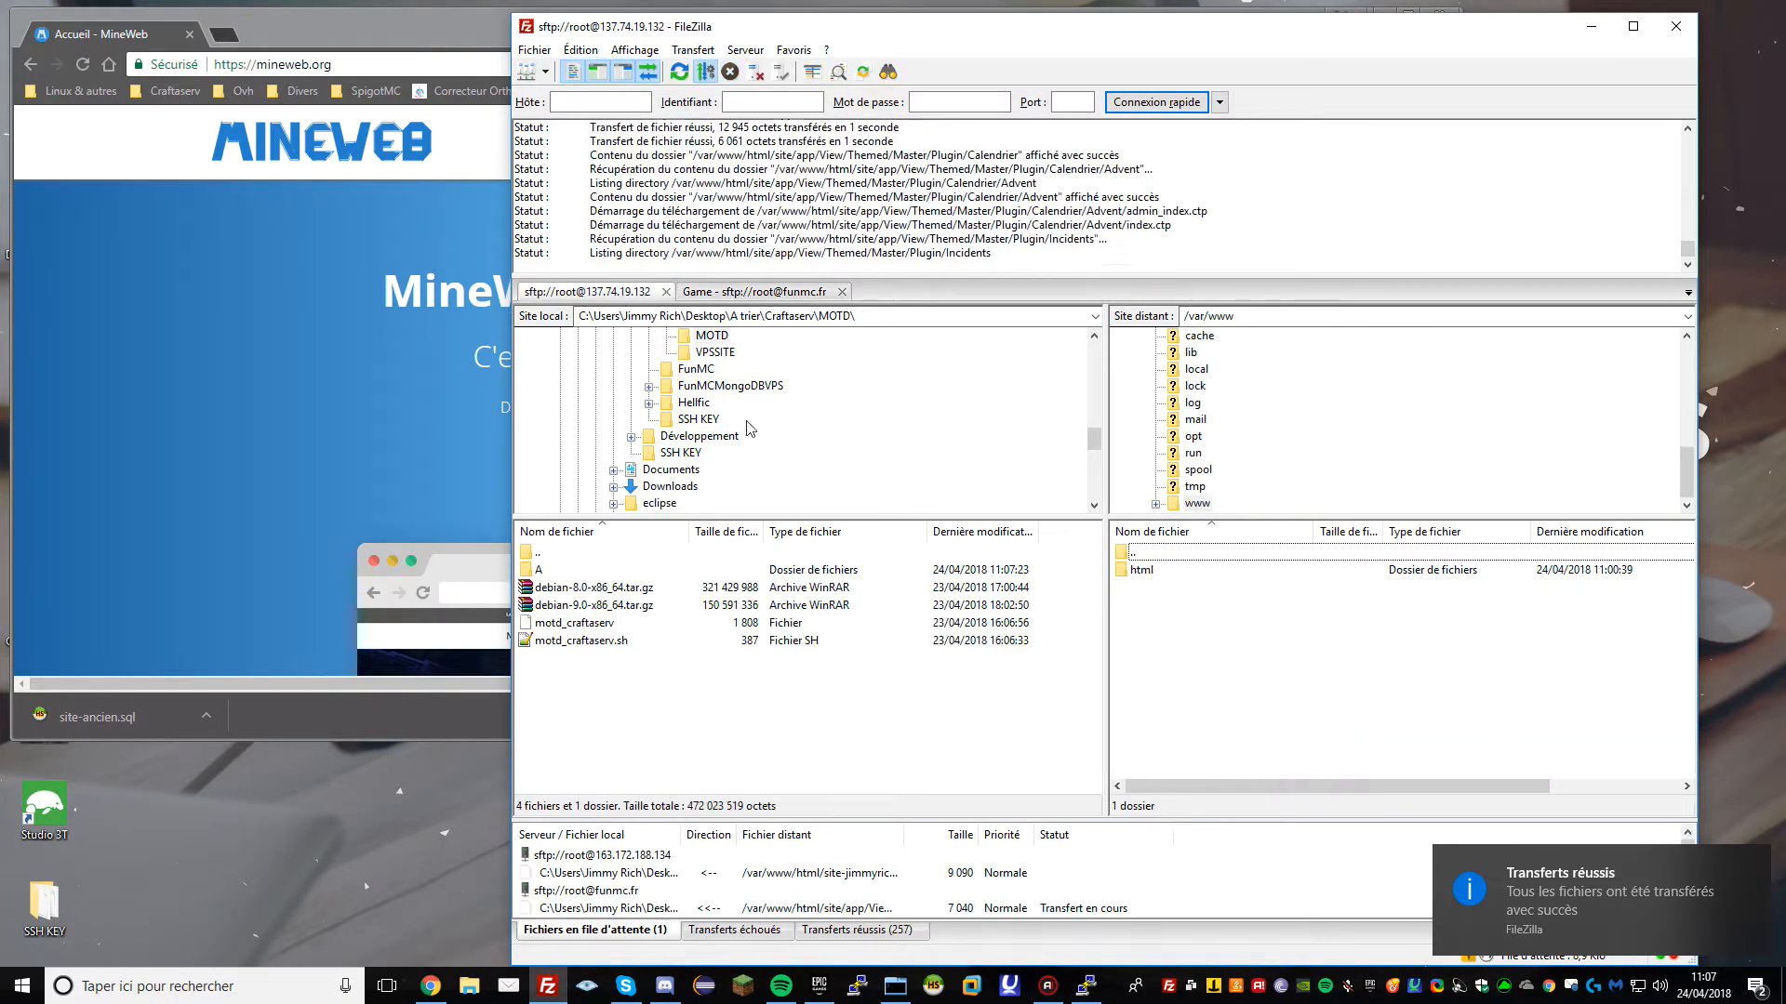
left_click(1158, 571)
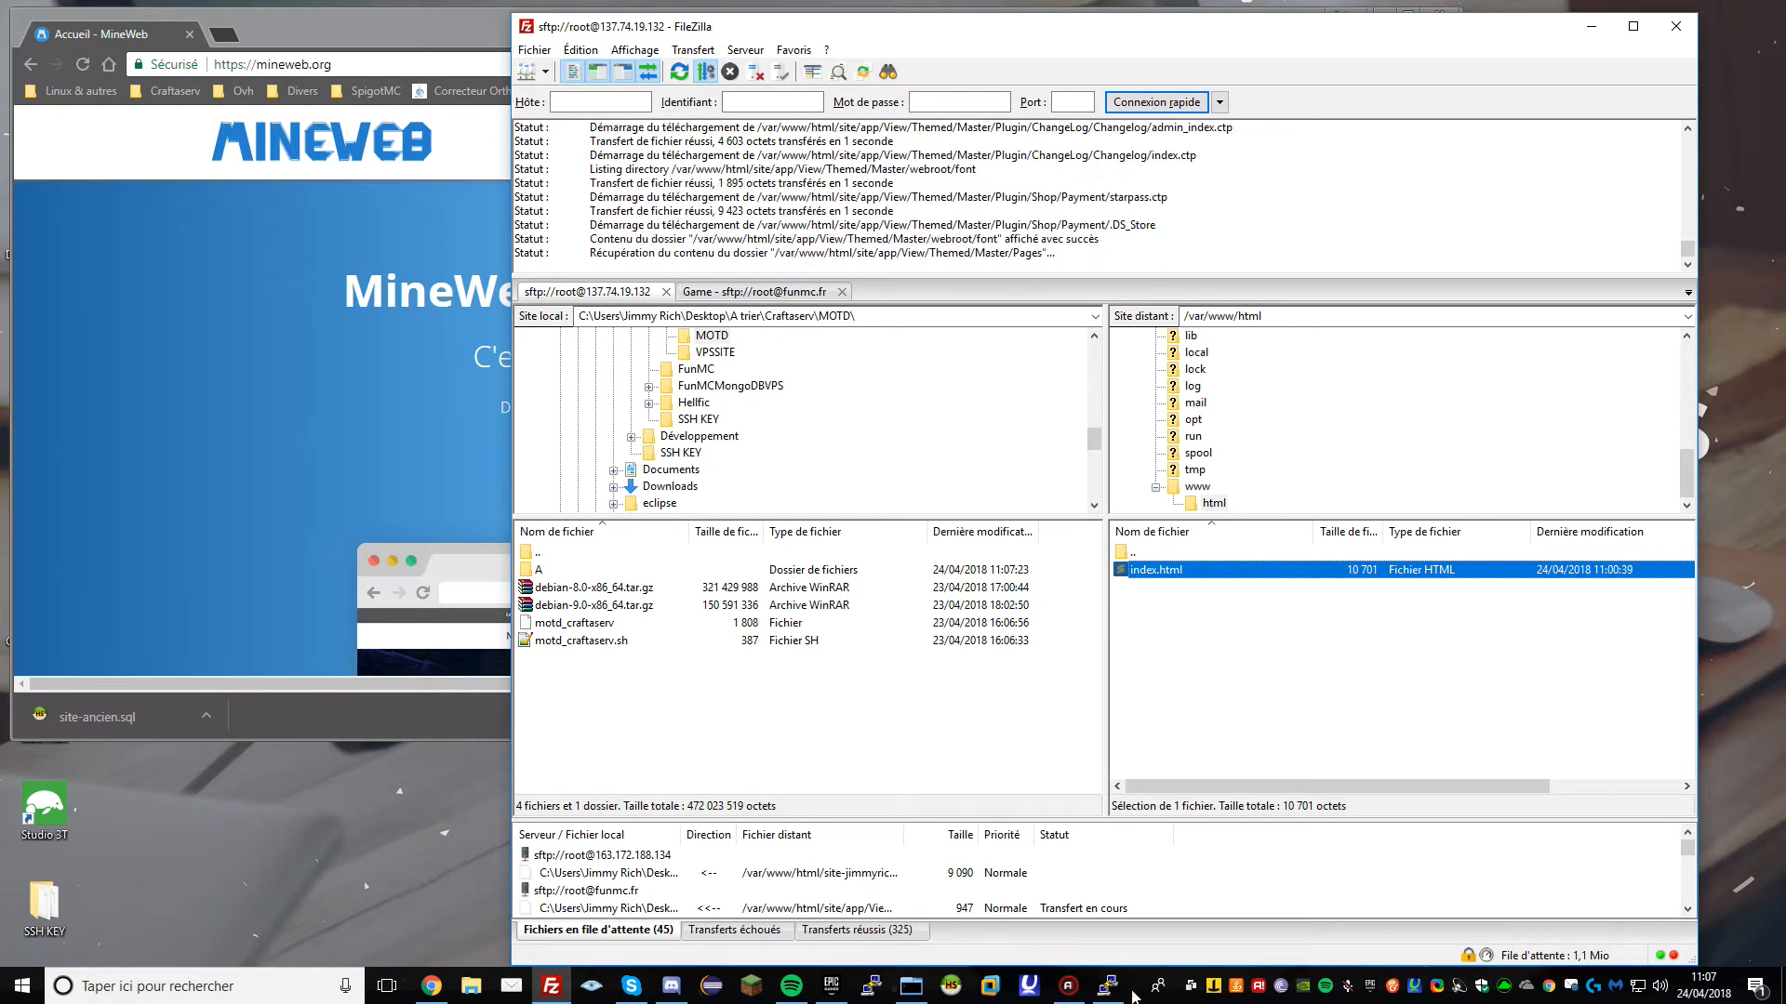
left_click(1097, 992)
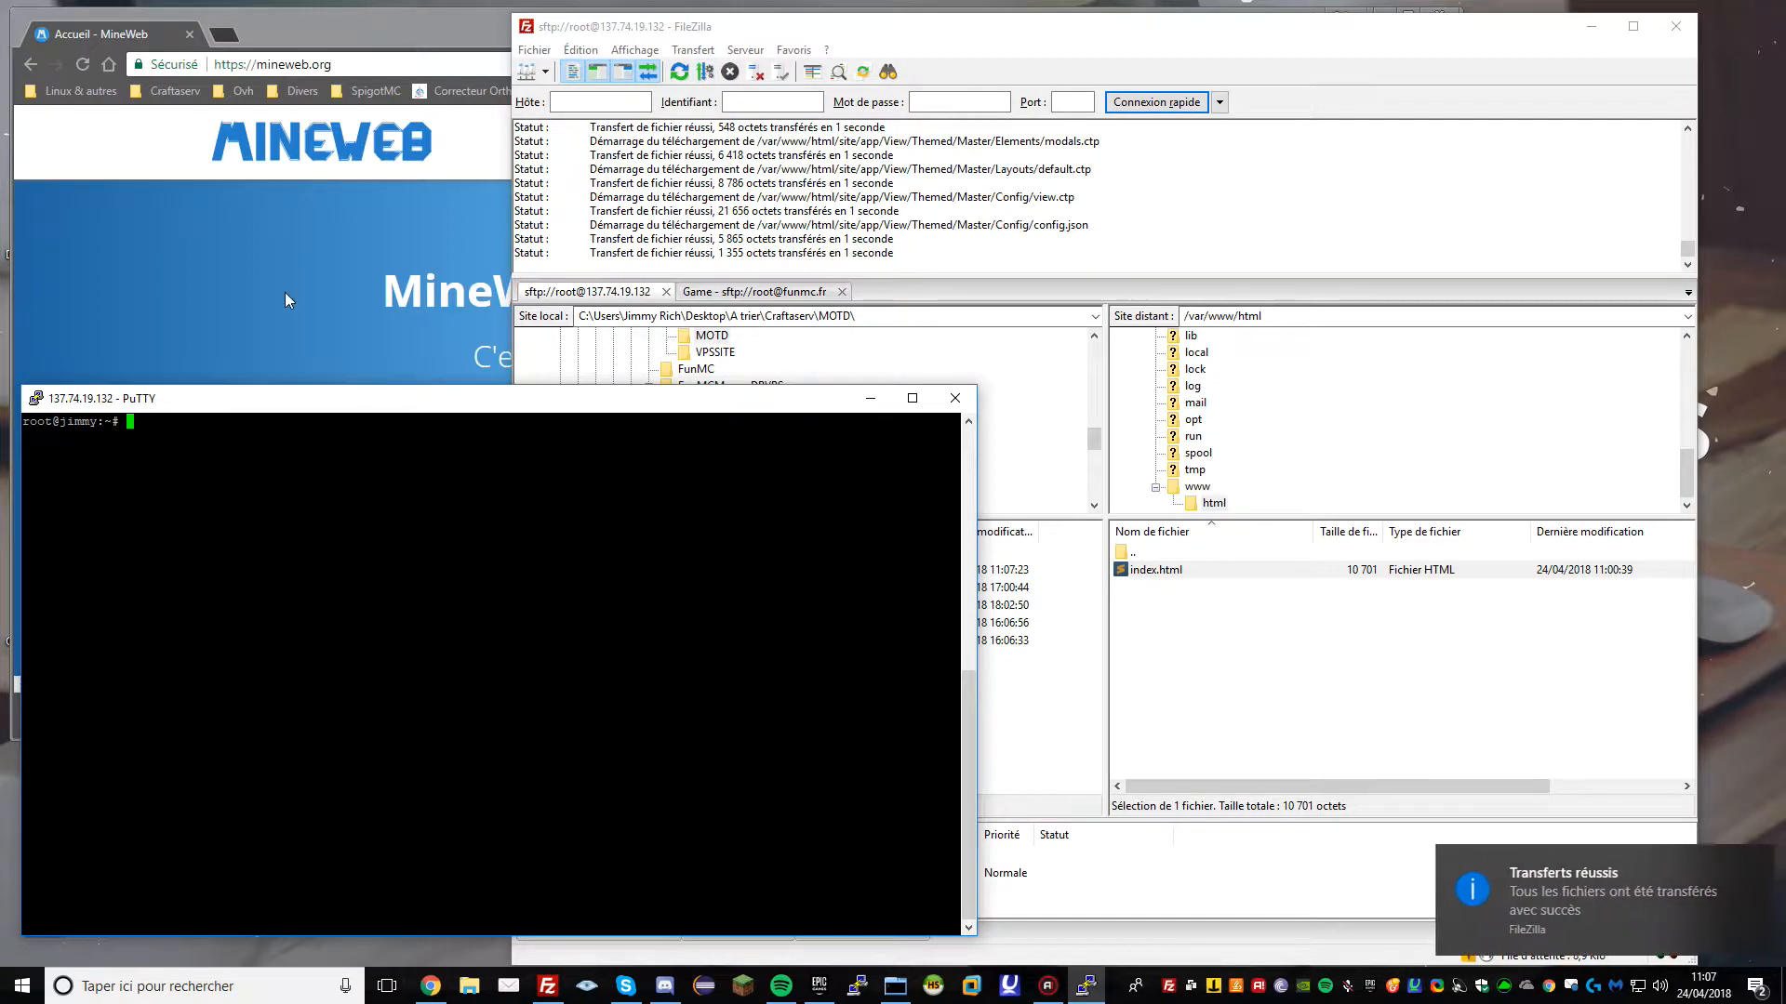
left_click(311, 54)
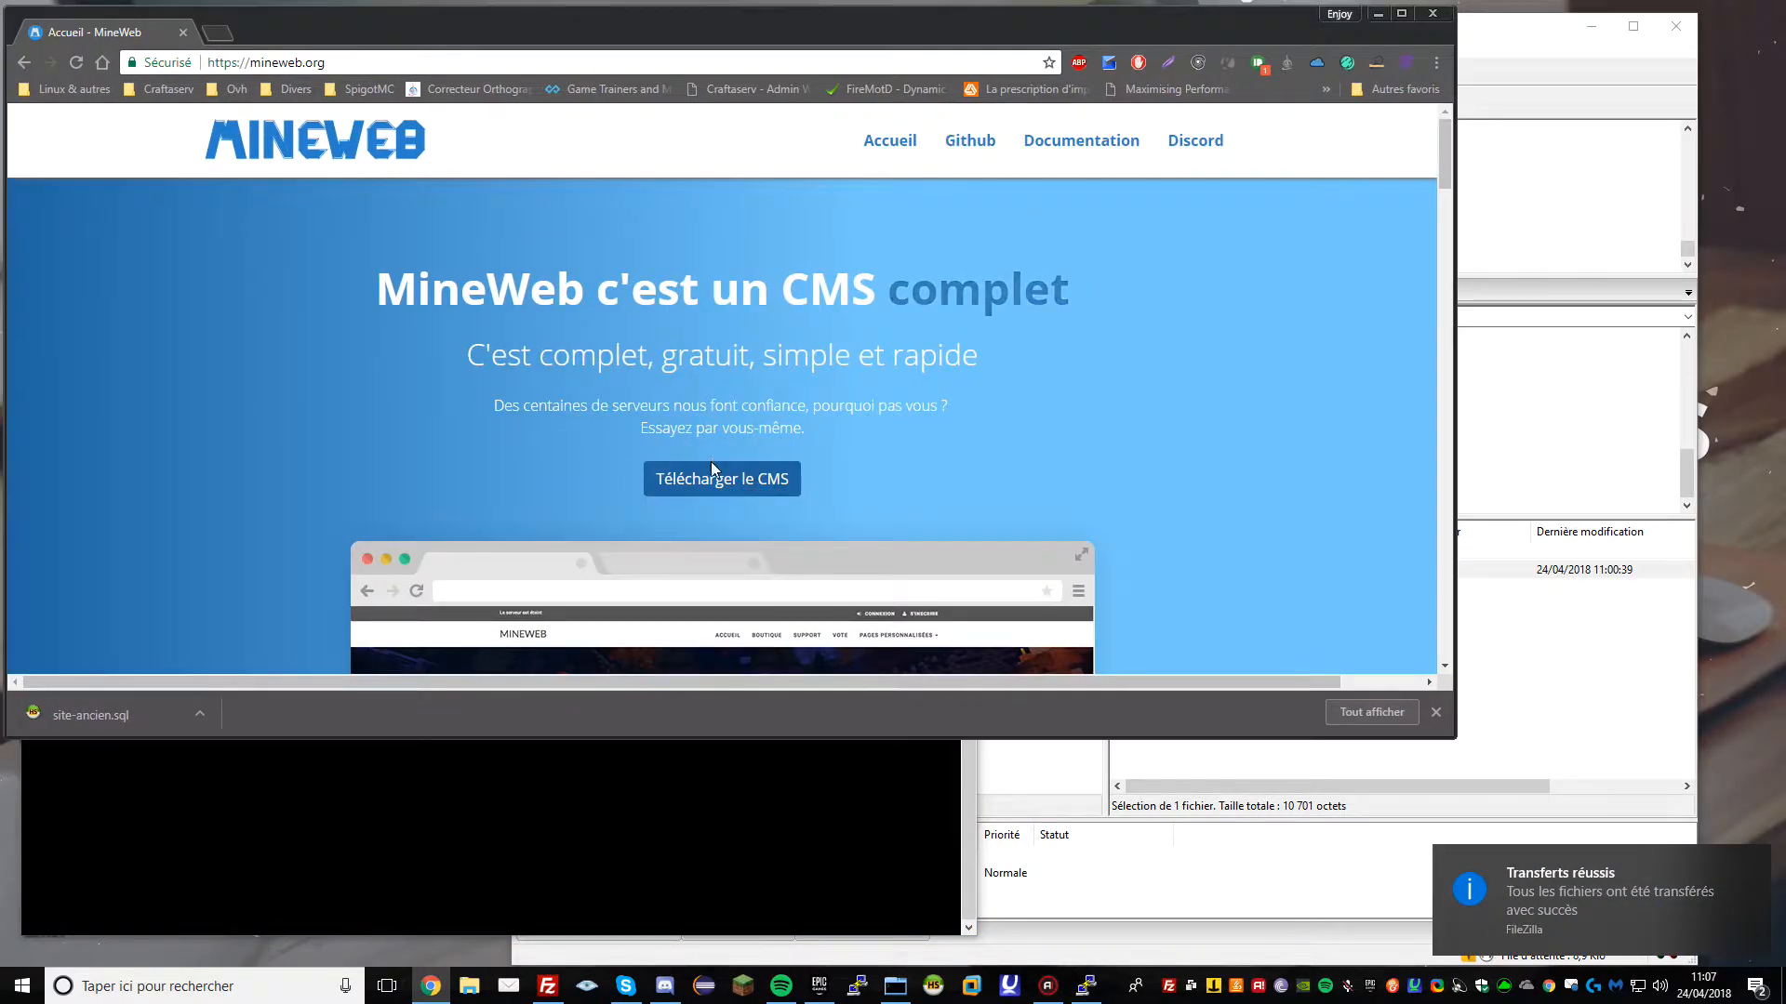
Open the MineWebCMS repository from mineweb.org's GitHub link and review its releases and master commits
left_click(968, 141)
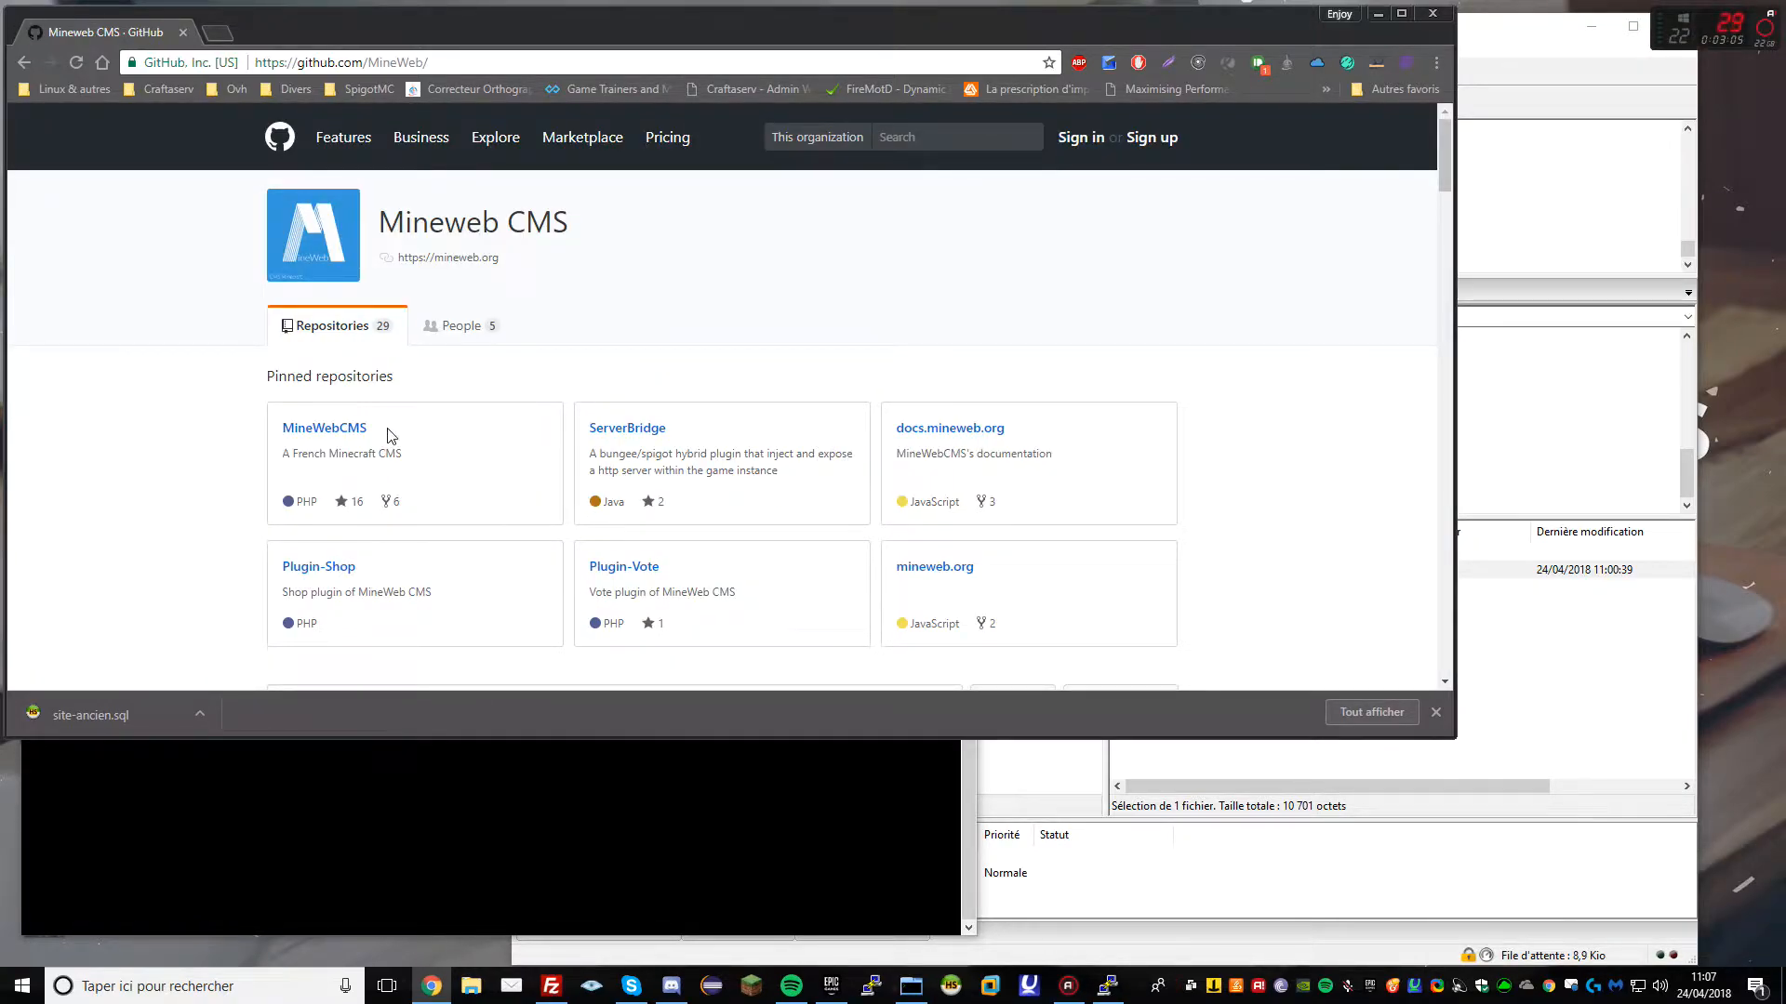
left_click(340, 434)
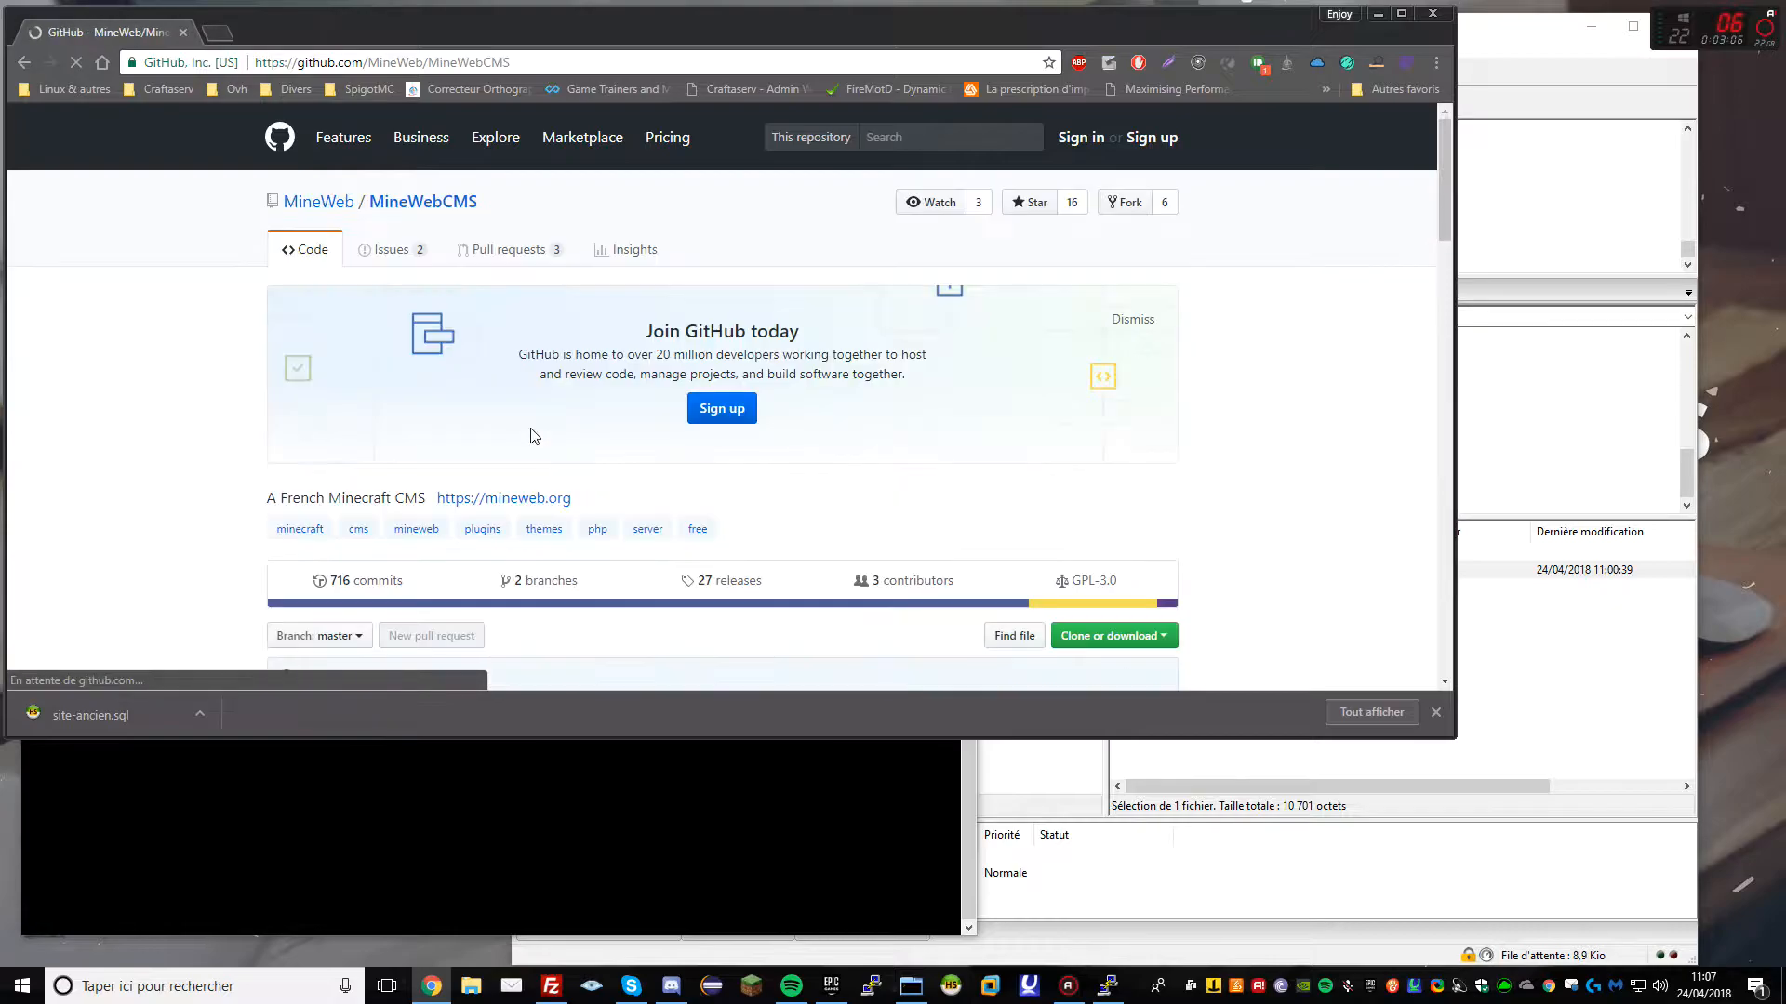
scroll(819, 556, "down", 2)
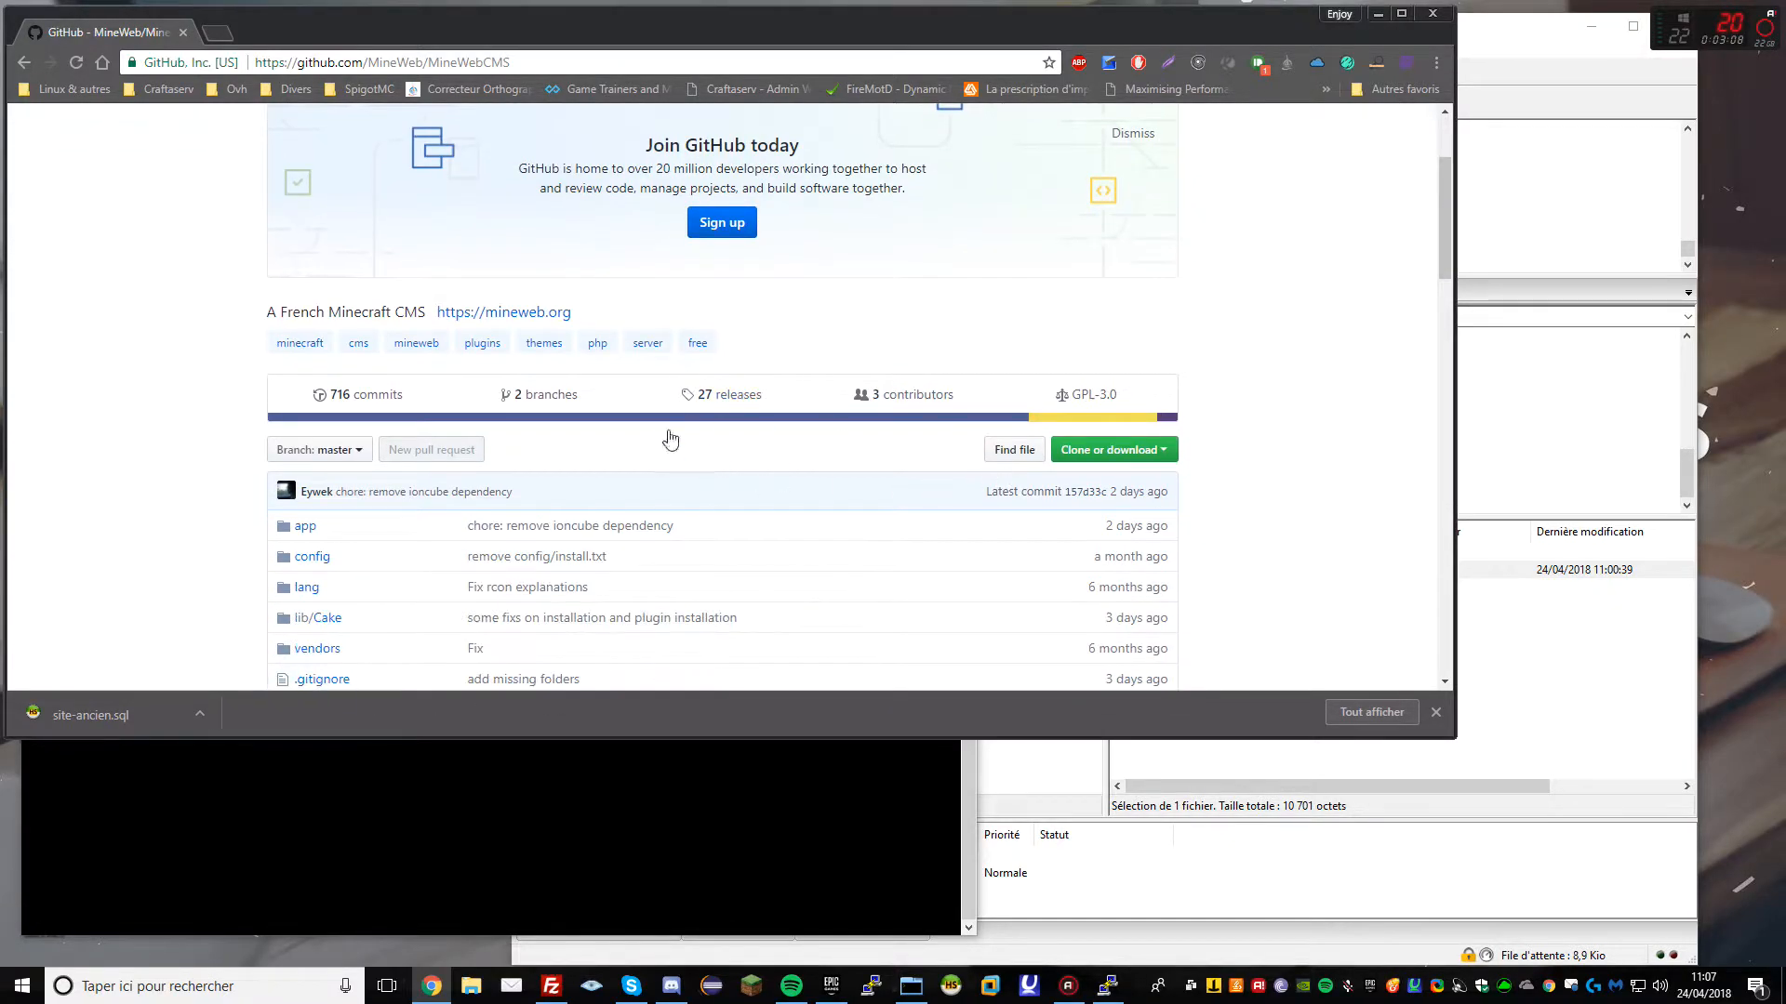
left_click(711, 402)
scroll(316, 420, "down", 2)
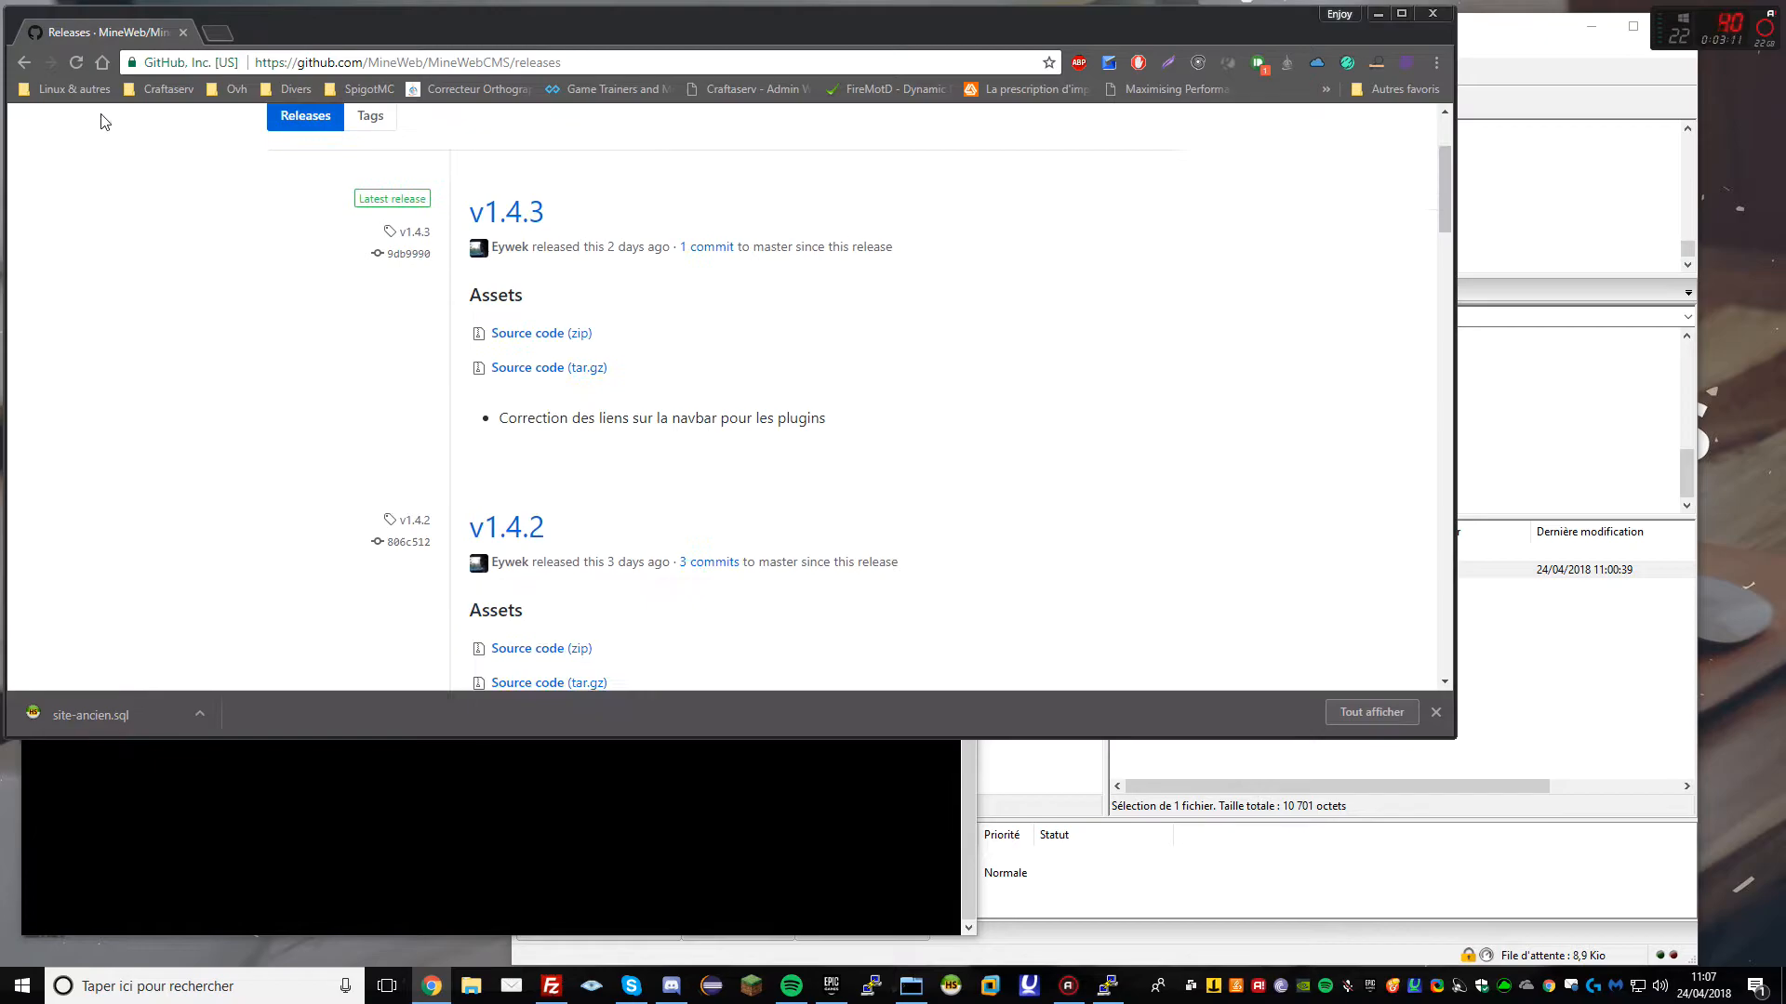
left_click(24, 62)
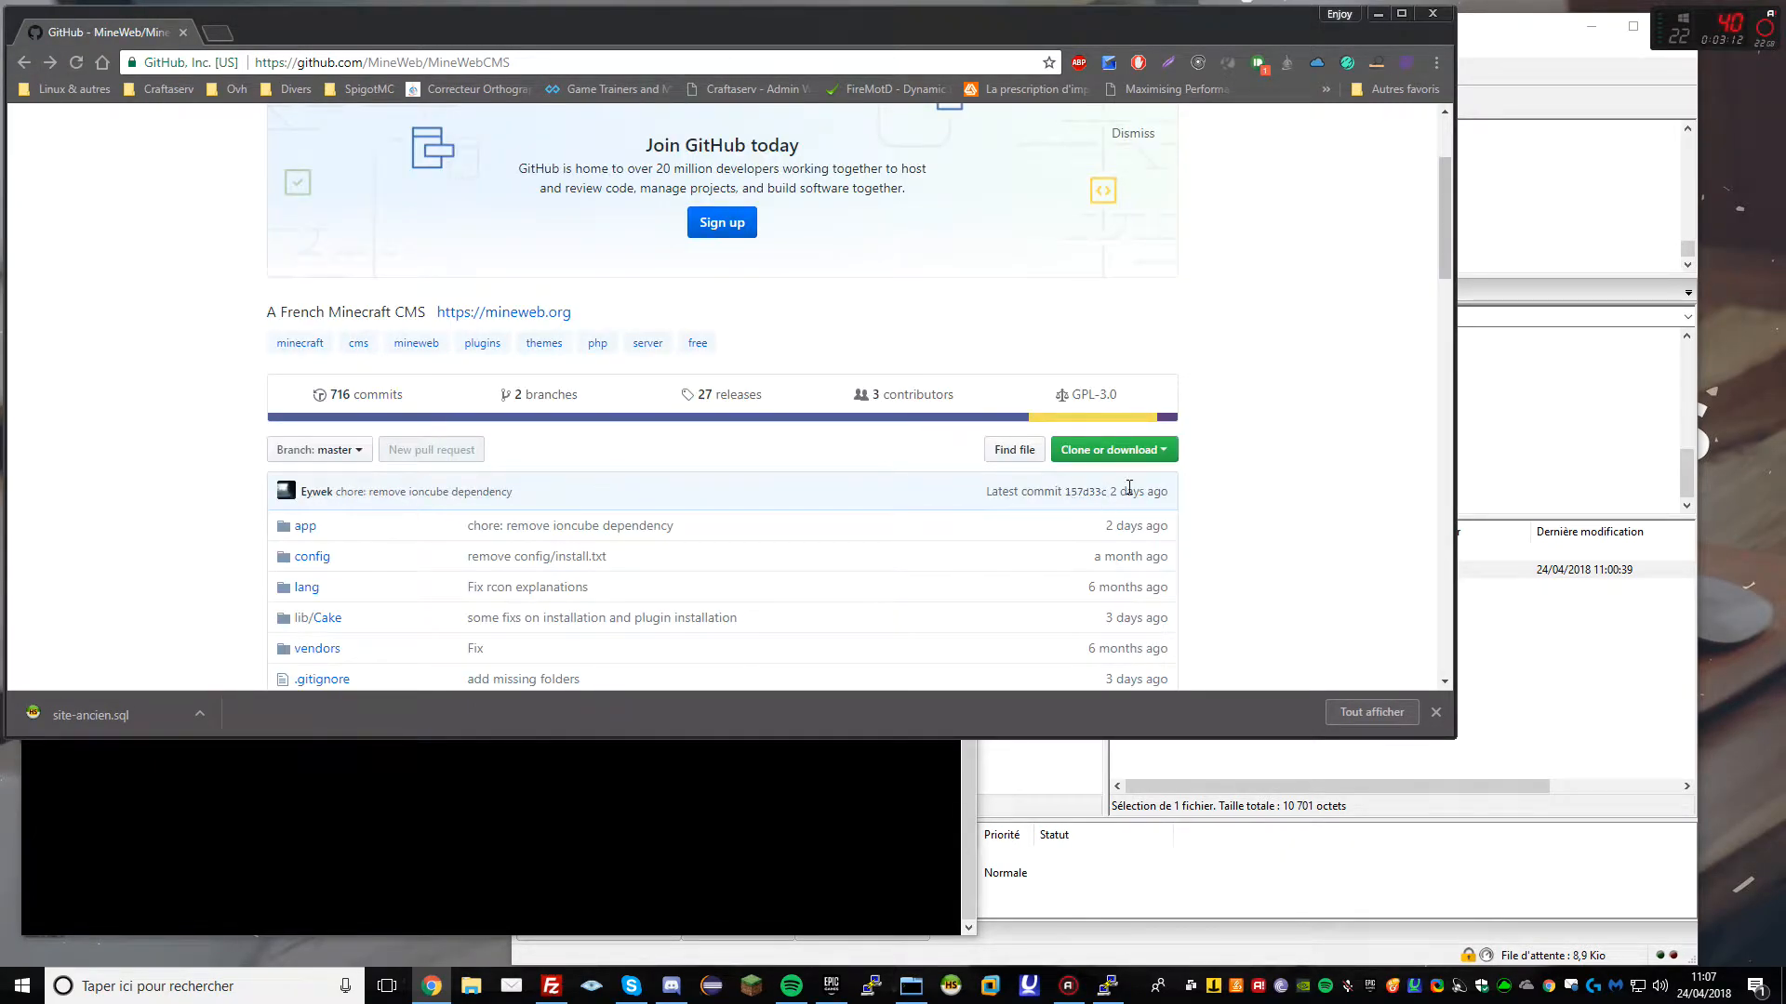
mouse_move(1110, 494)
scroll(298, 479, "down", 1)
left_click(359, 302)
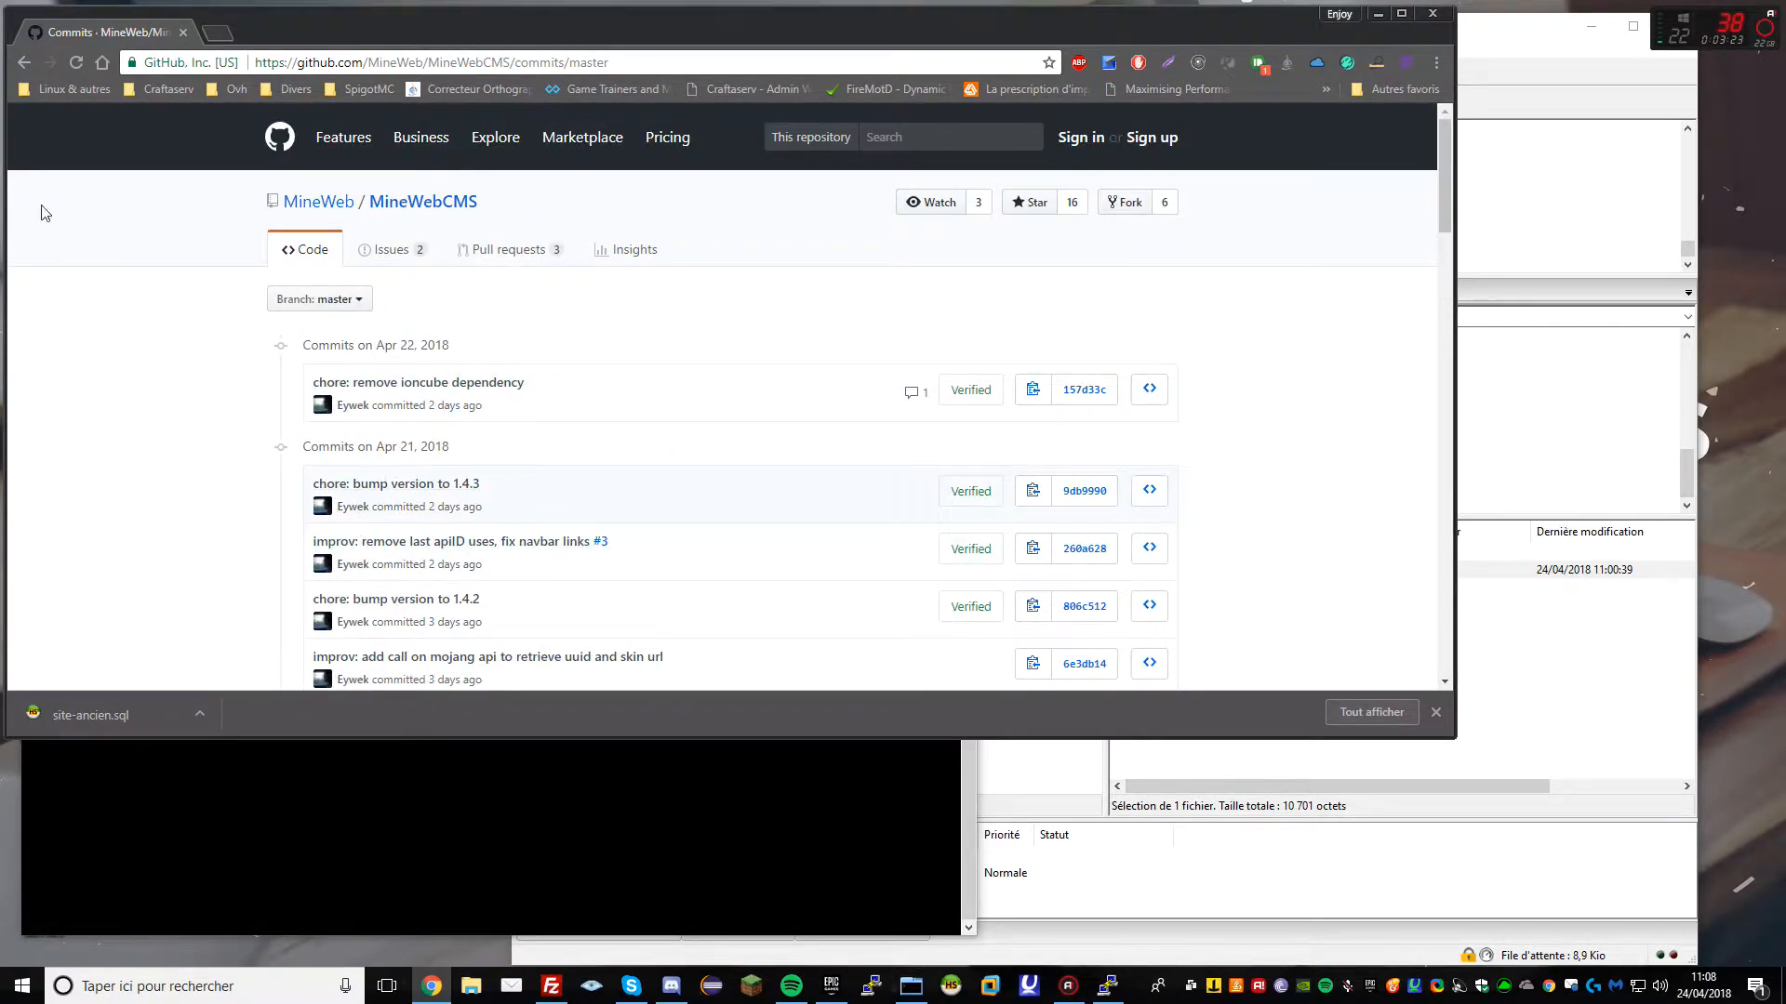
left_click(24, 62)
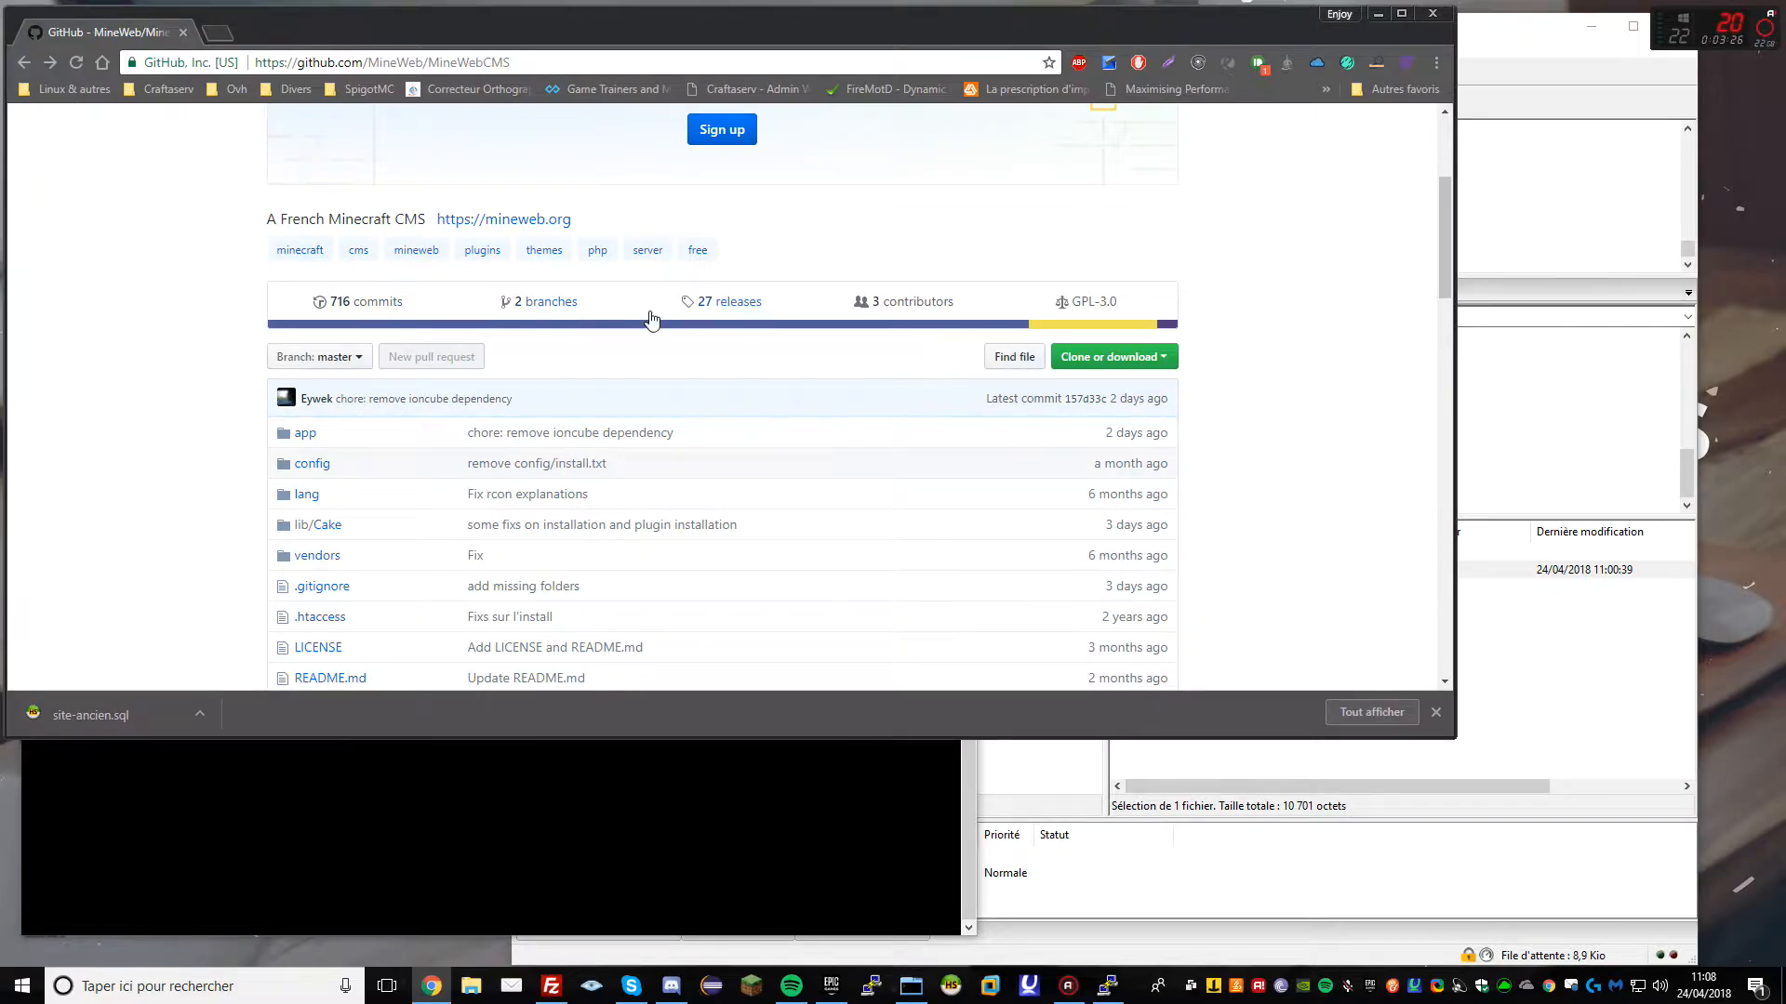
Select the repository's HTTPS clone URL under Clone or download
left_click(1163, 357)
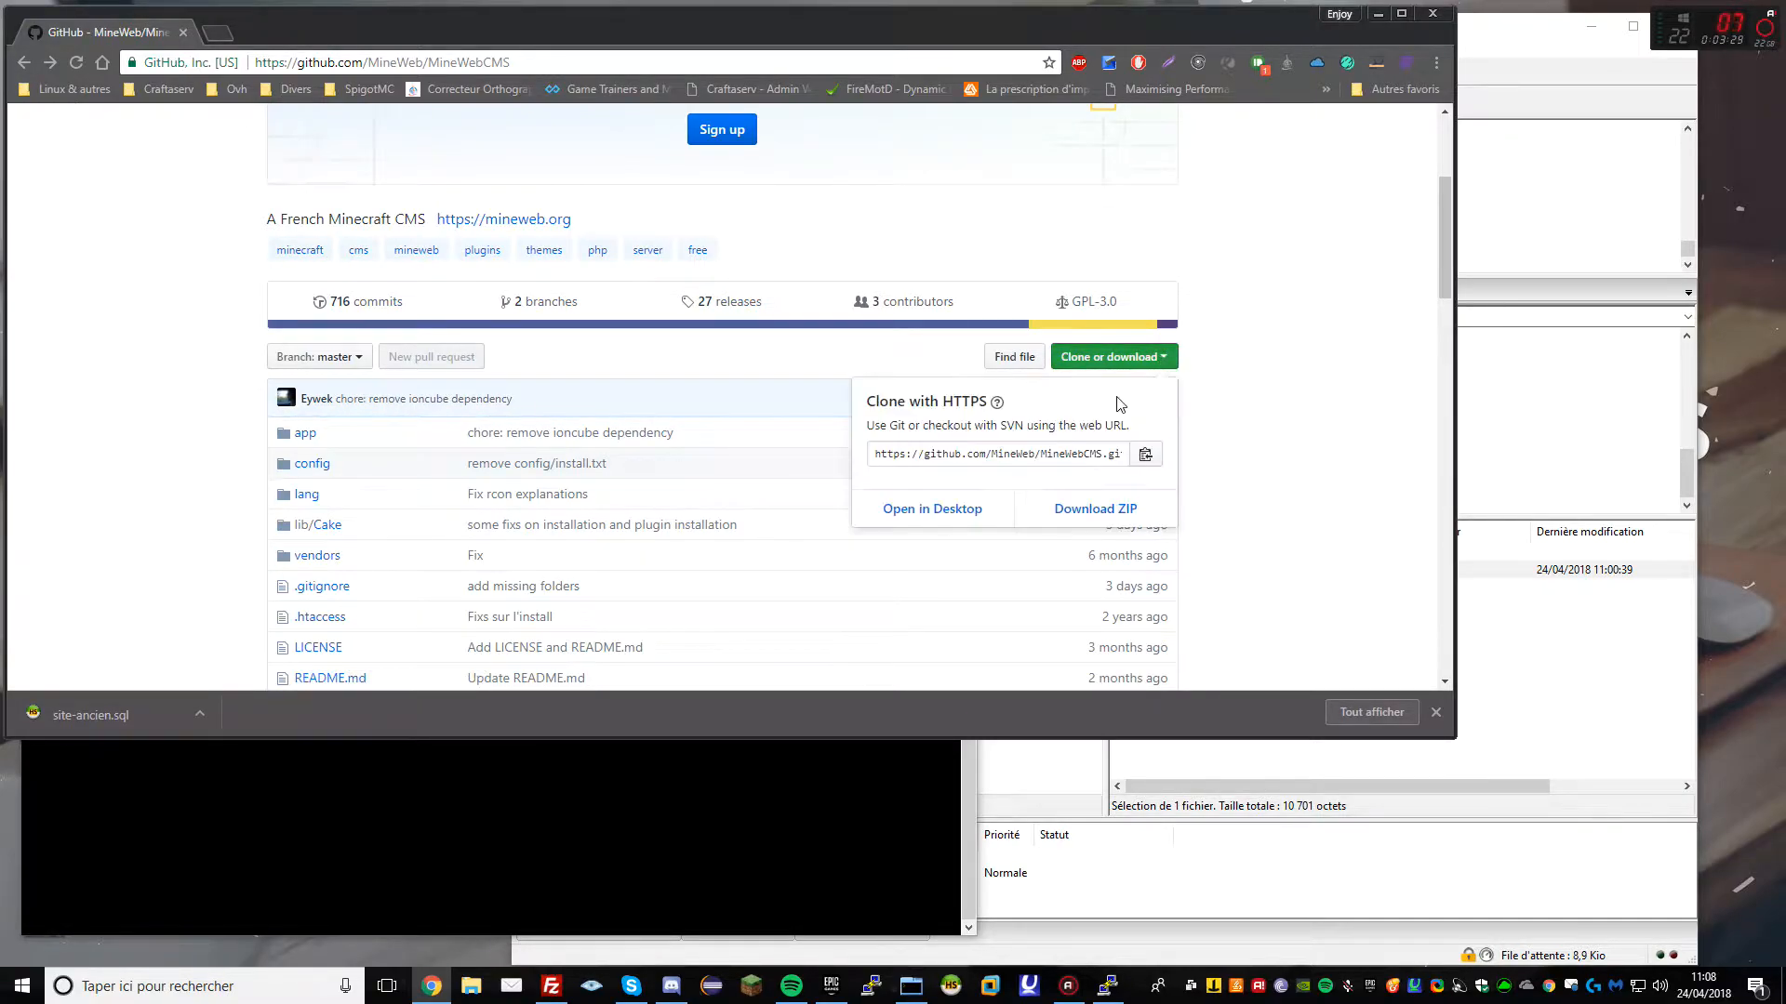
left_click(1038, 454)
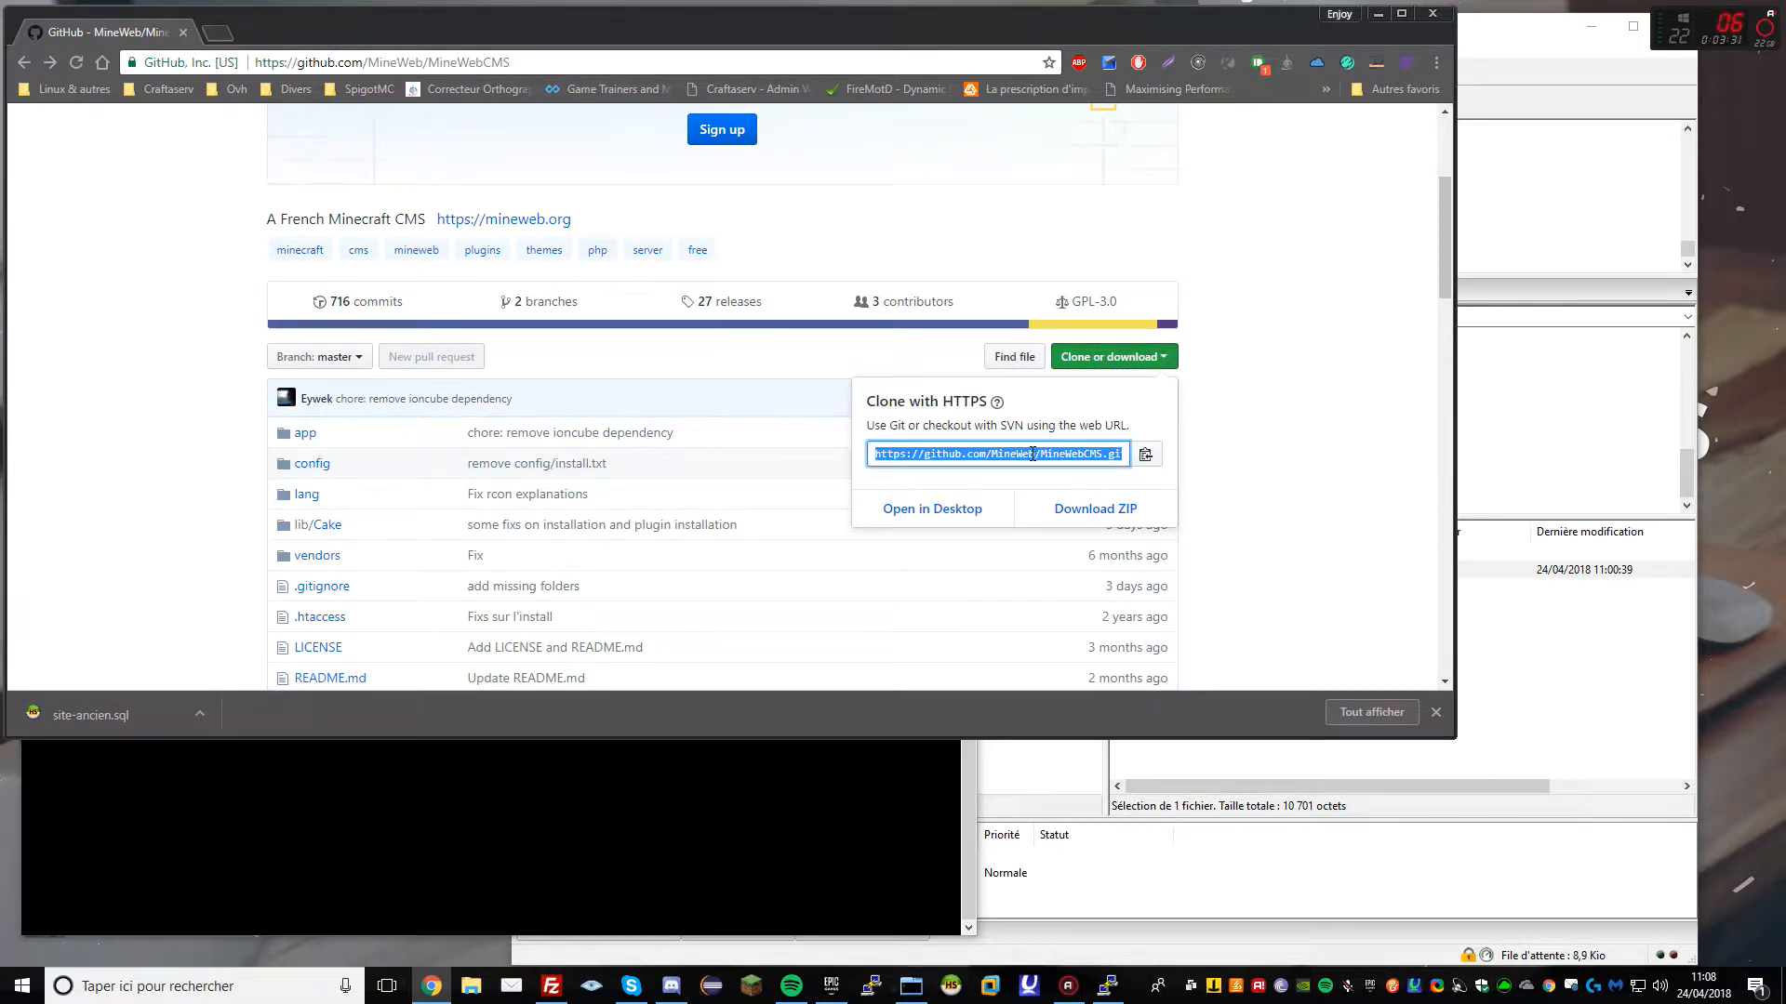
right_click(1033, 453)
Copy the clone URL, then install git from /var/www/ with apt-get install git, confirming with y
left_click(1061, 468)
left_click(723, 758)
type("cd /var/")
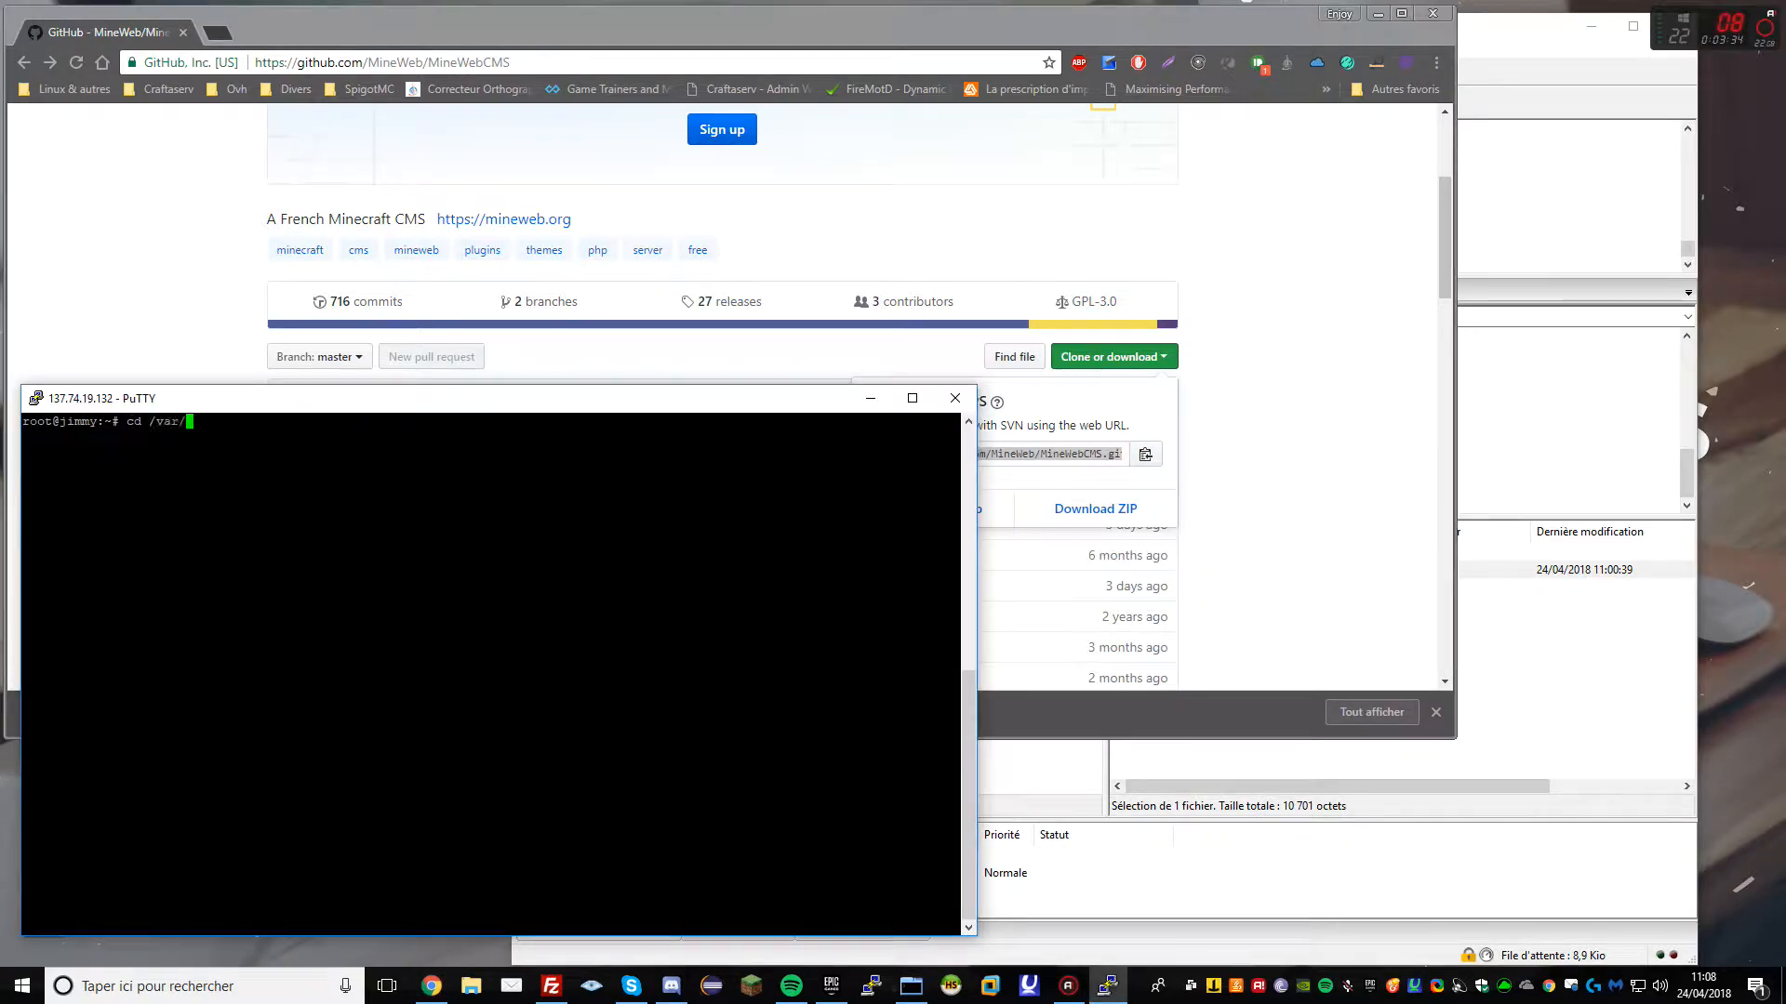
type("www/")
key("Return")
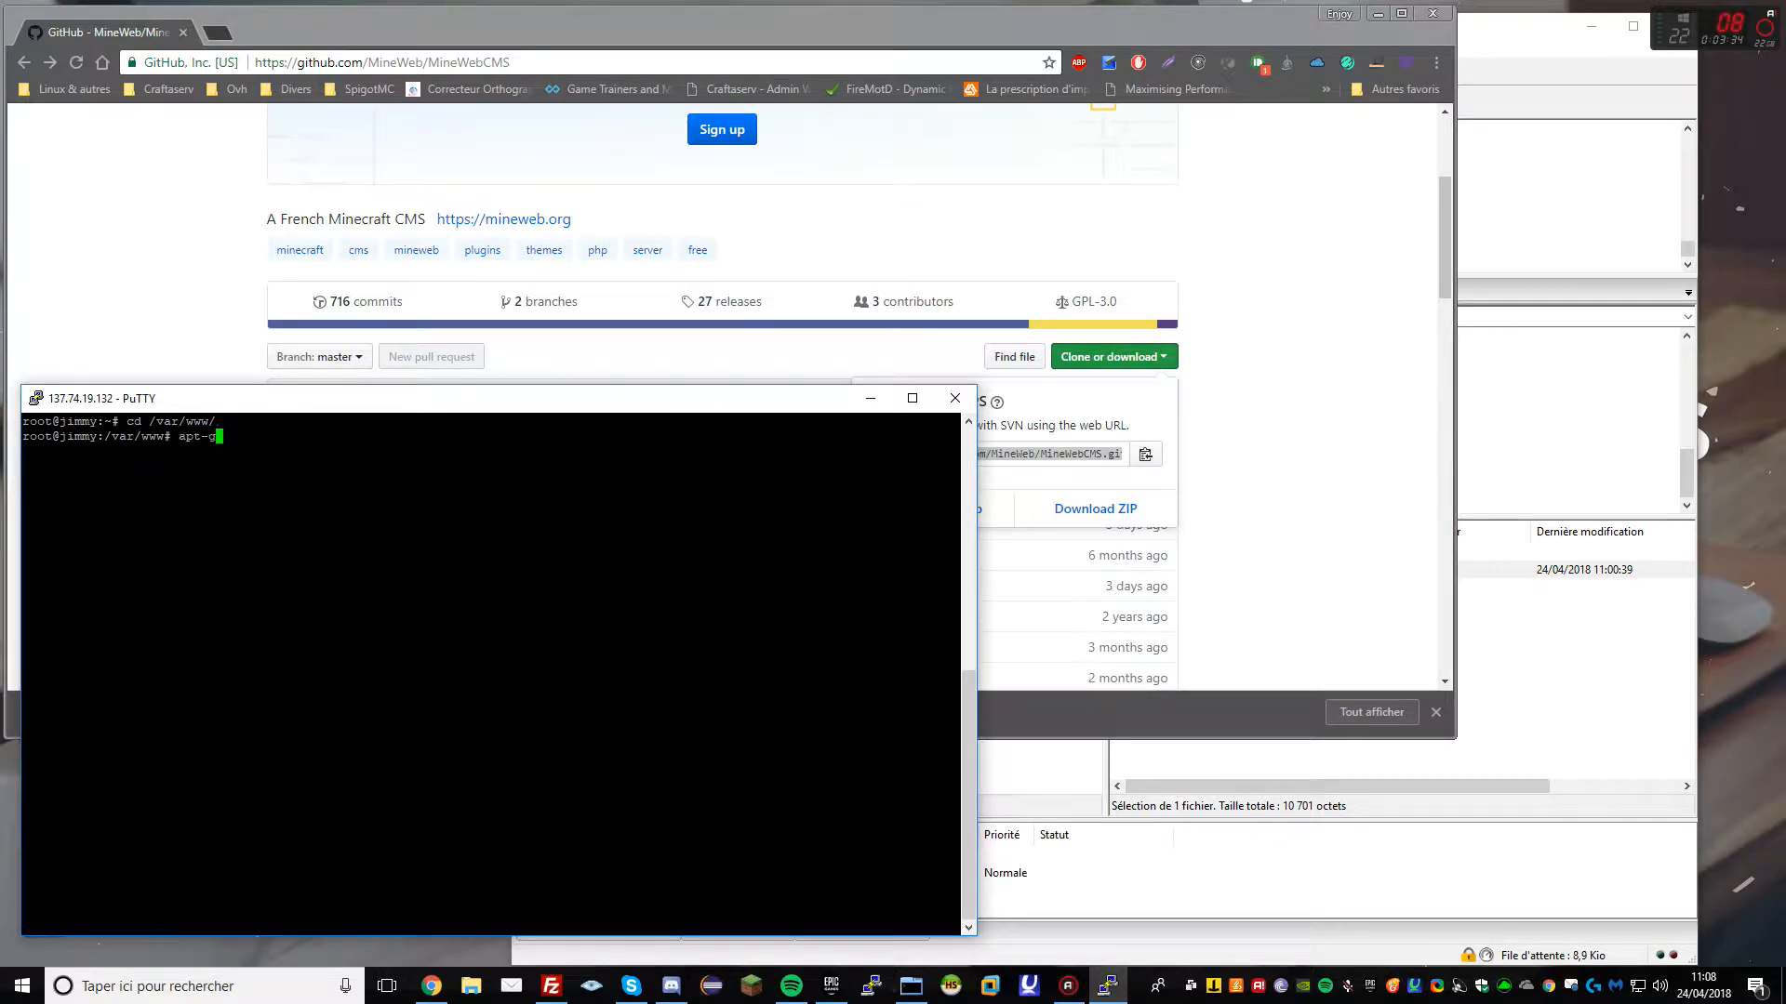
type("apt-get install git")
key("Return")
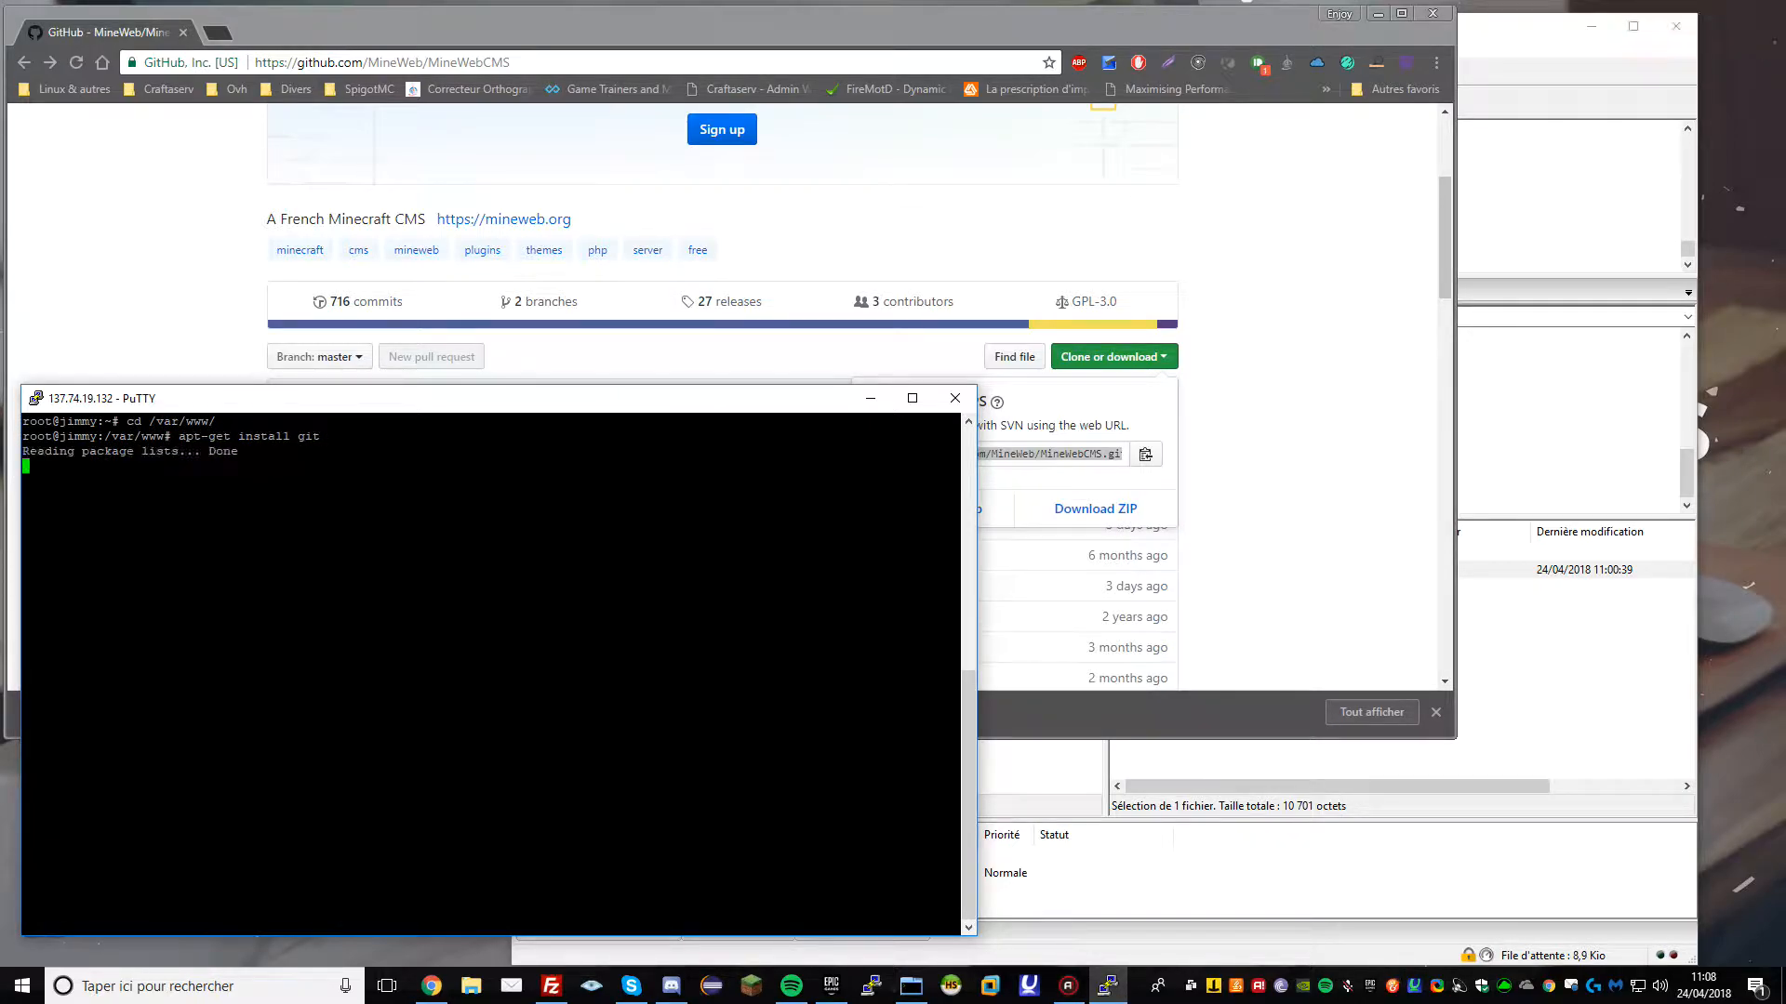
type("y")
key("Return")
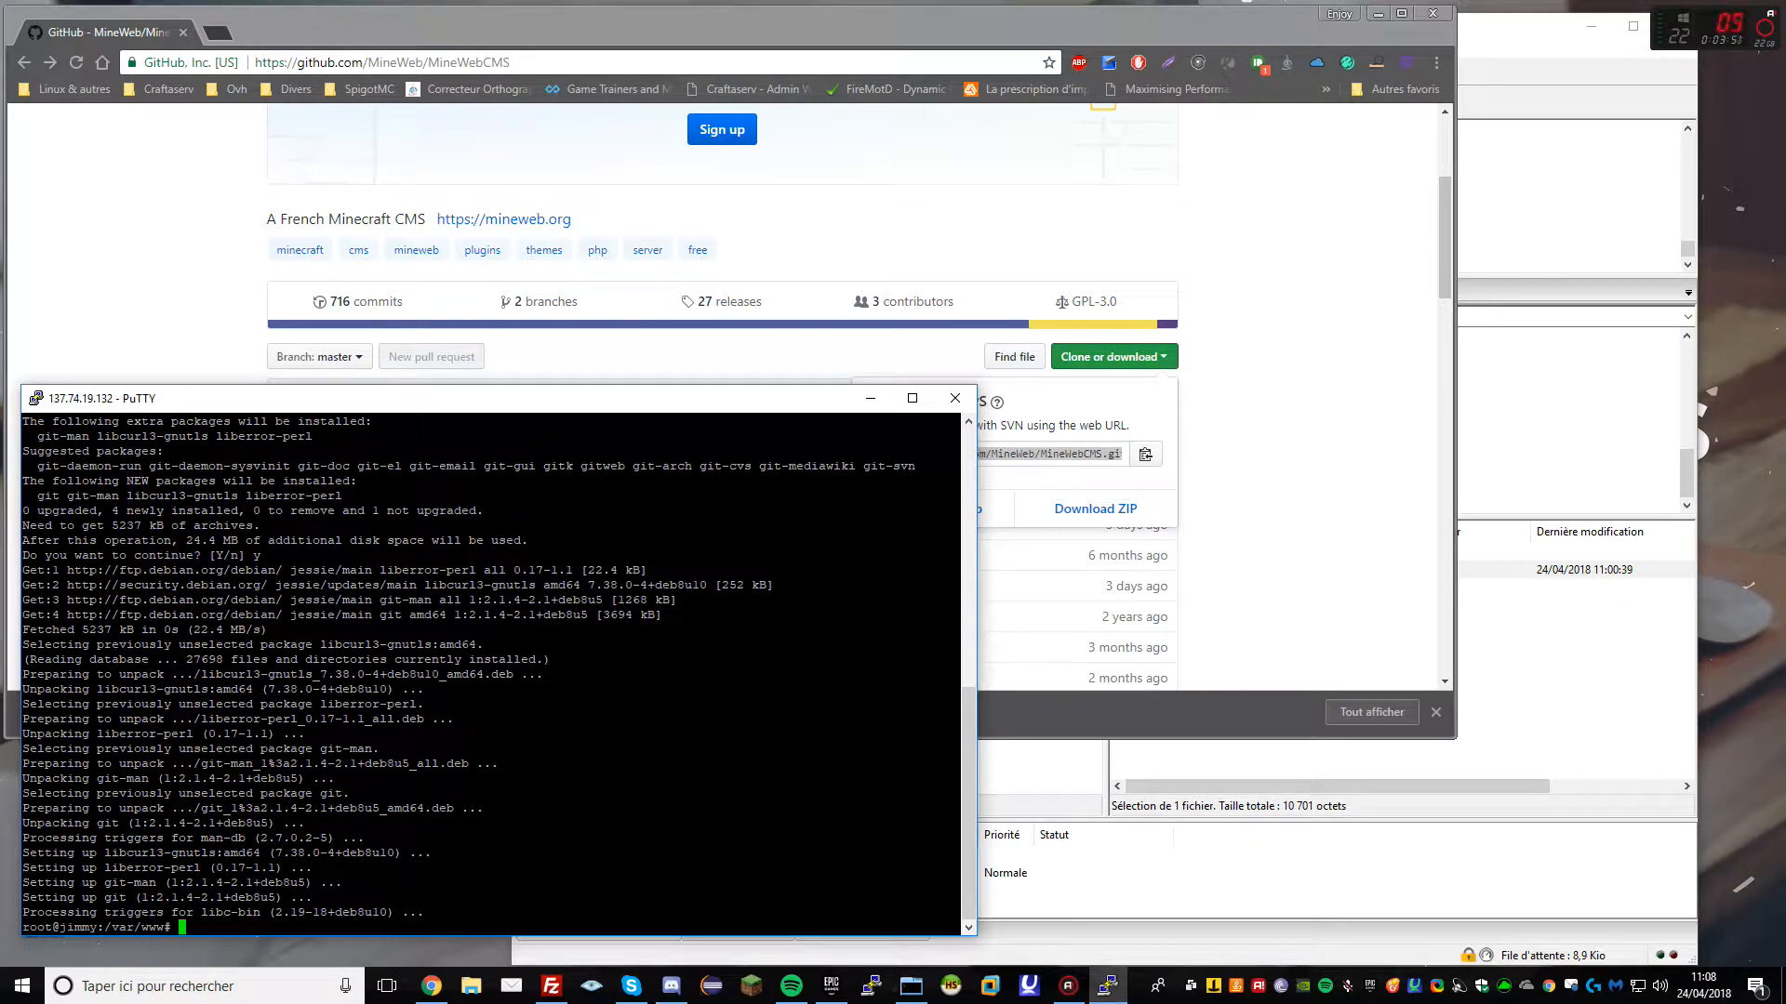
In /var/www/html, run git clone with the pasted MineWebCMS URL
type("ls")
key("Return")
type("cd html/")
key("Return")
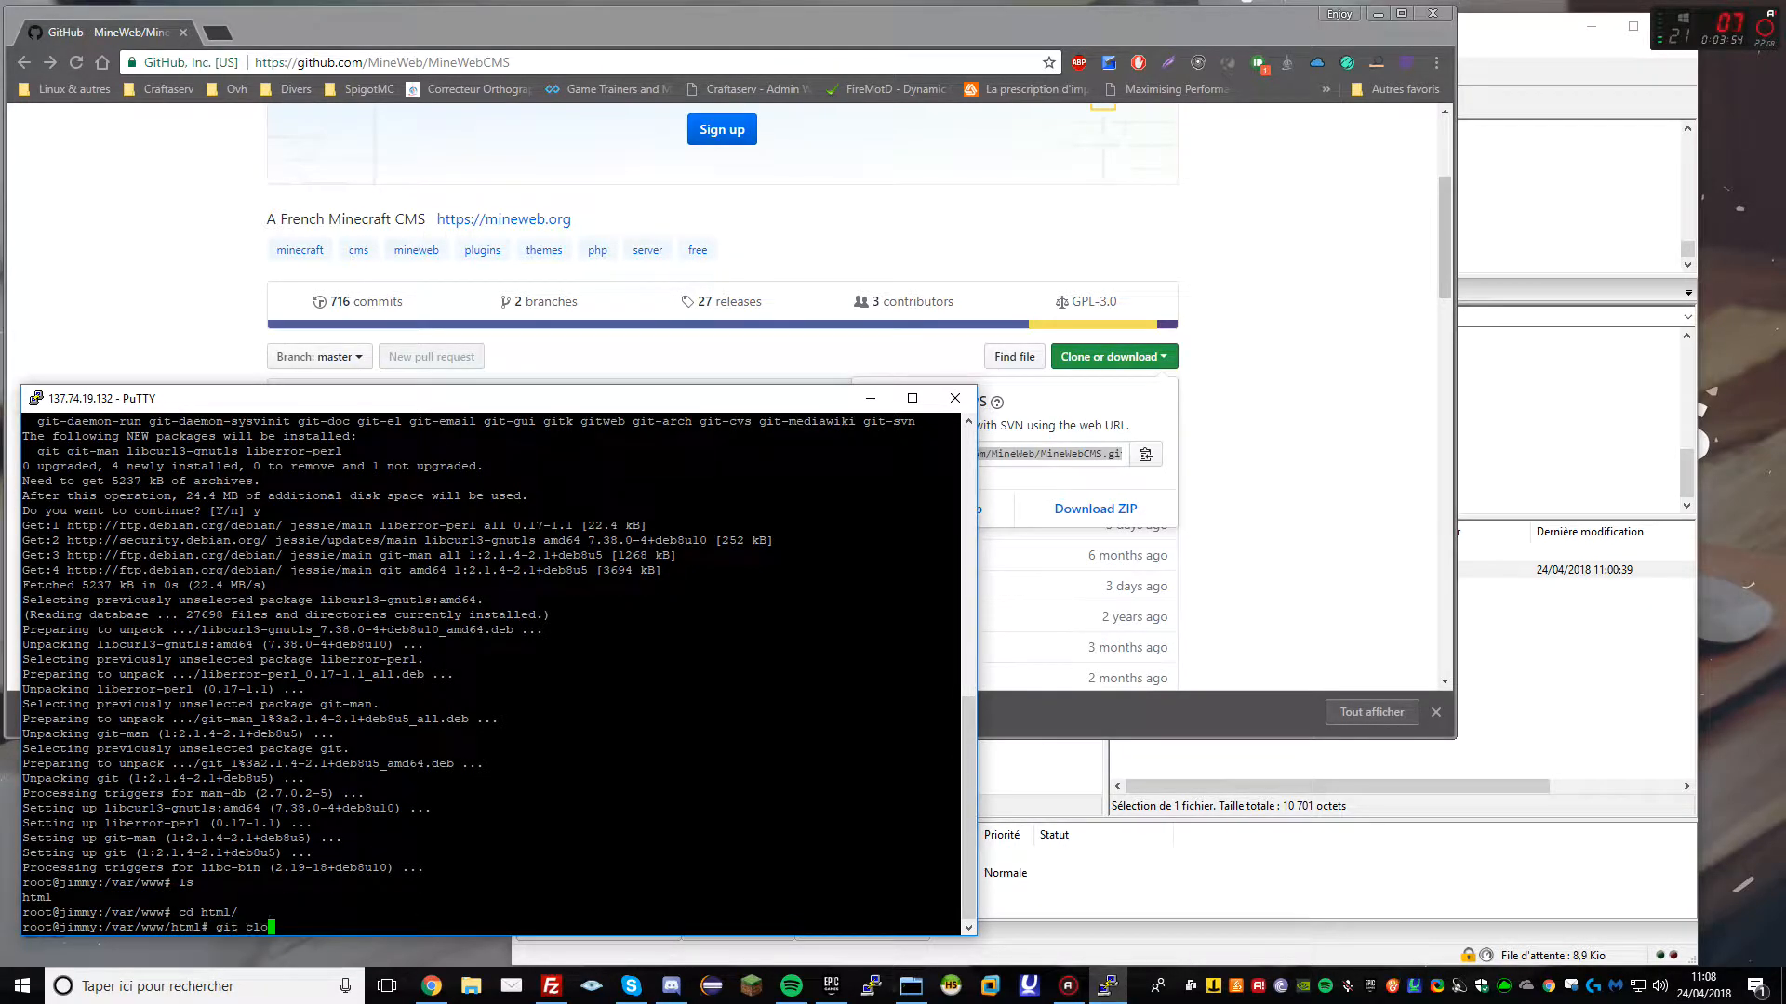
type("git clone")
key("shift+Insert")
key("Return")
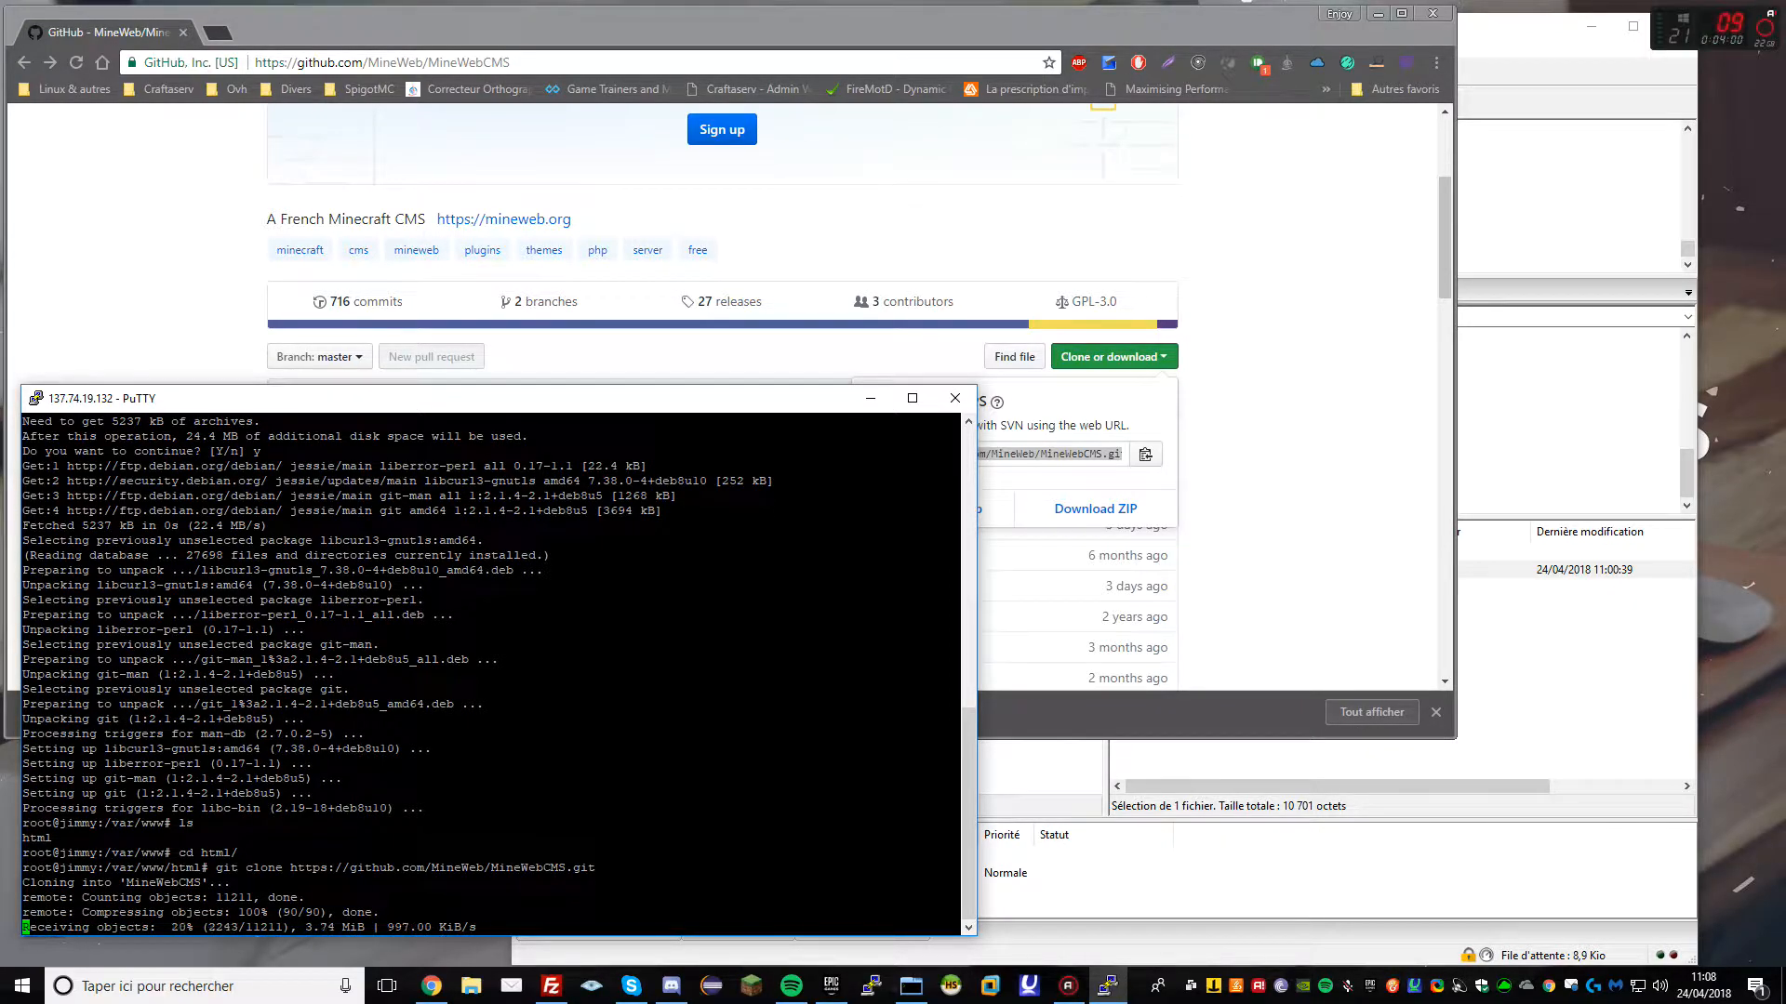
Delete the old index.html from /var/www/html in FileZilla
left_click(1569, 702)
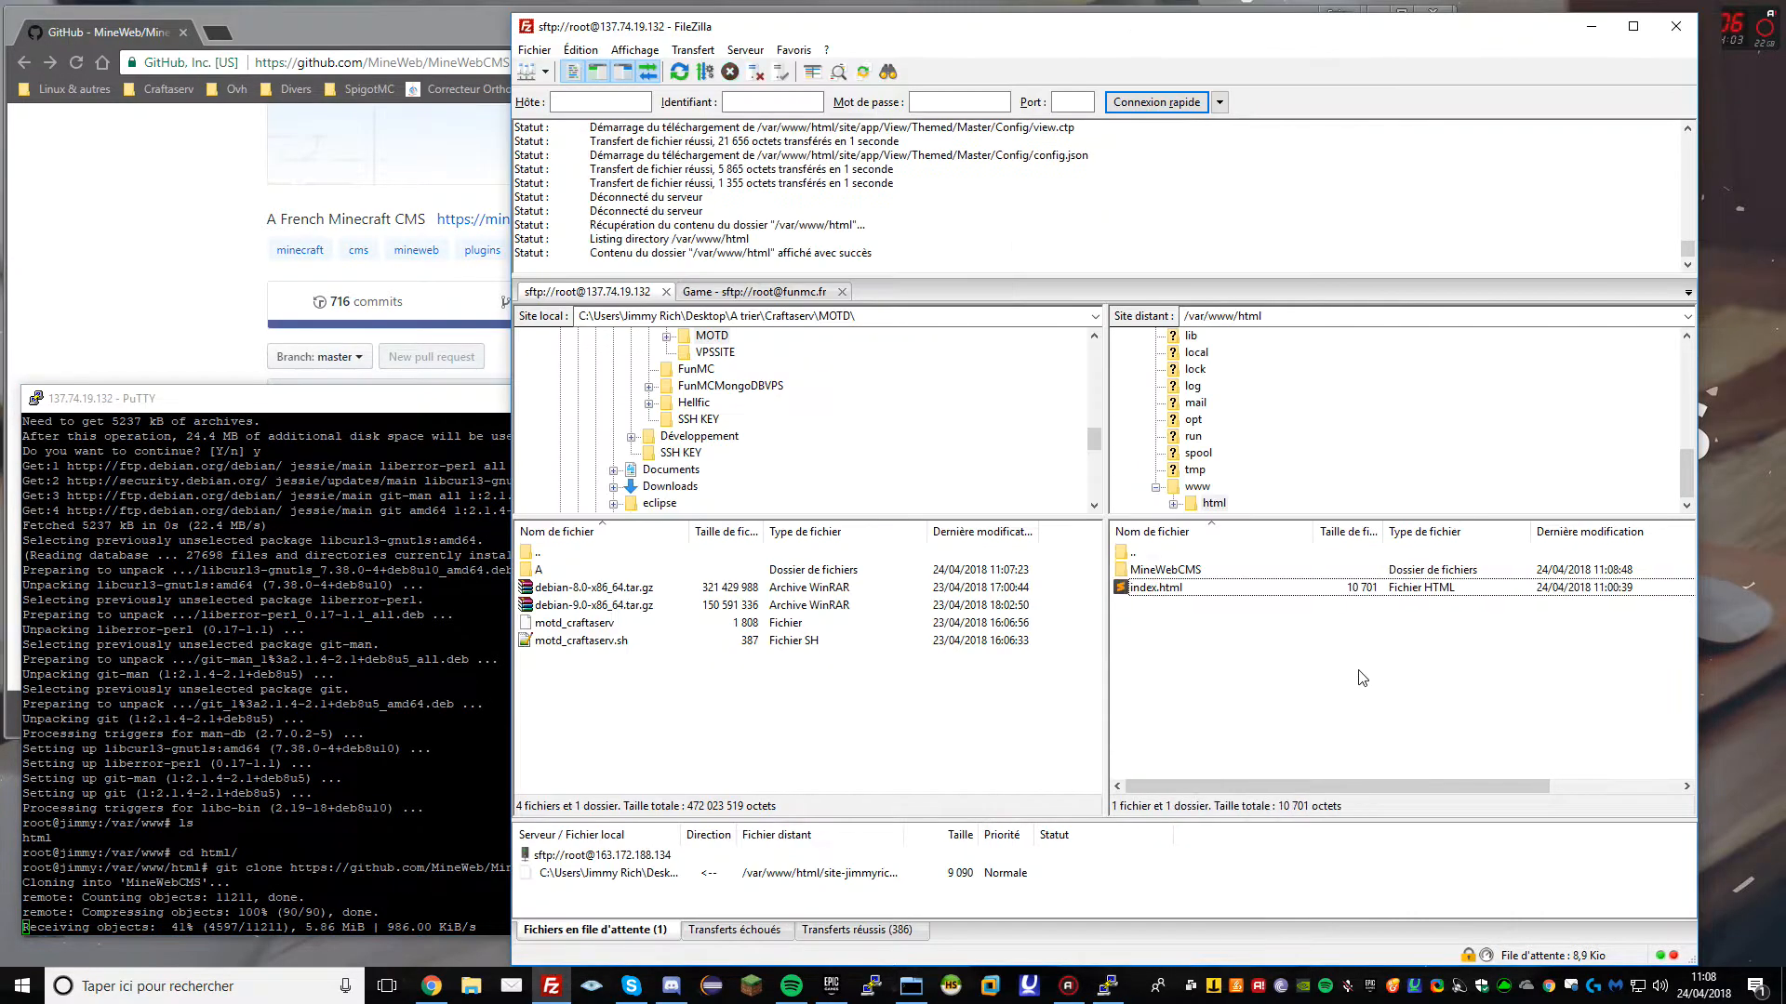
left_click(1181, 592)
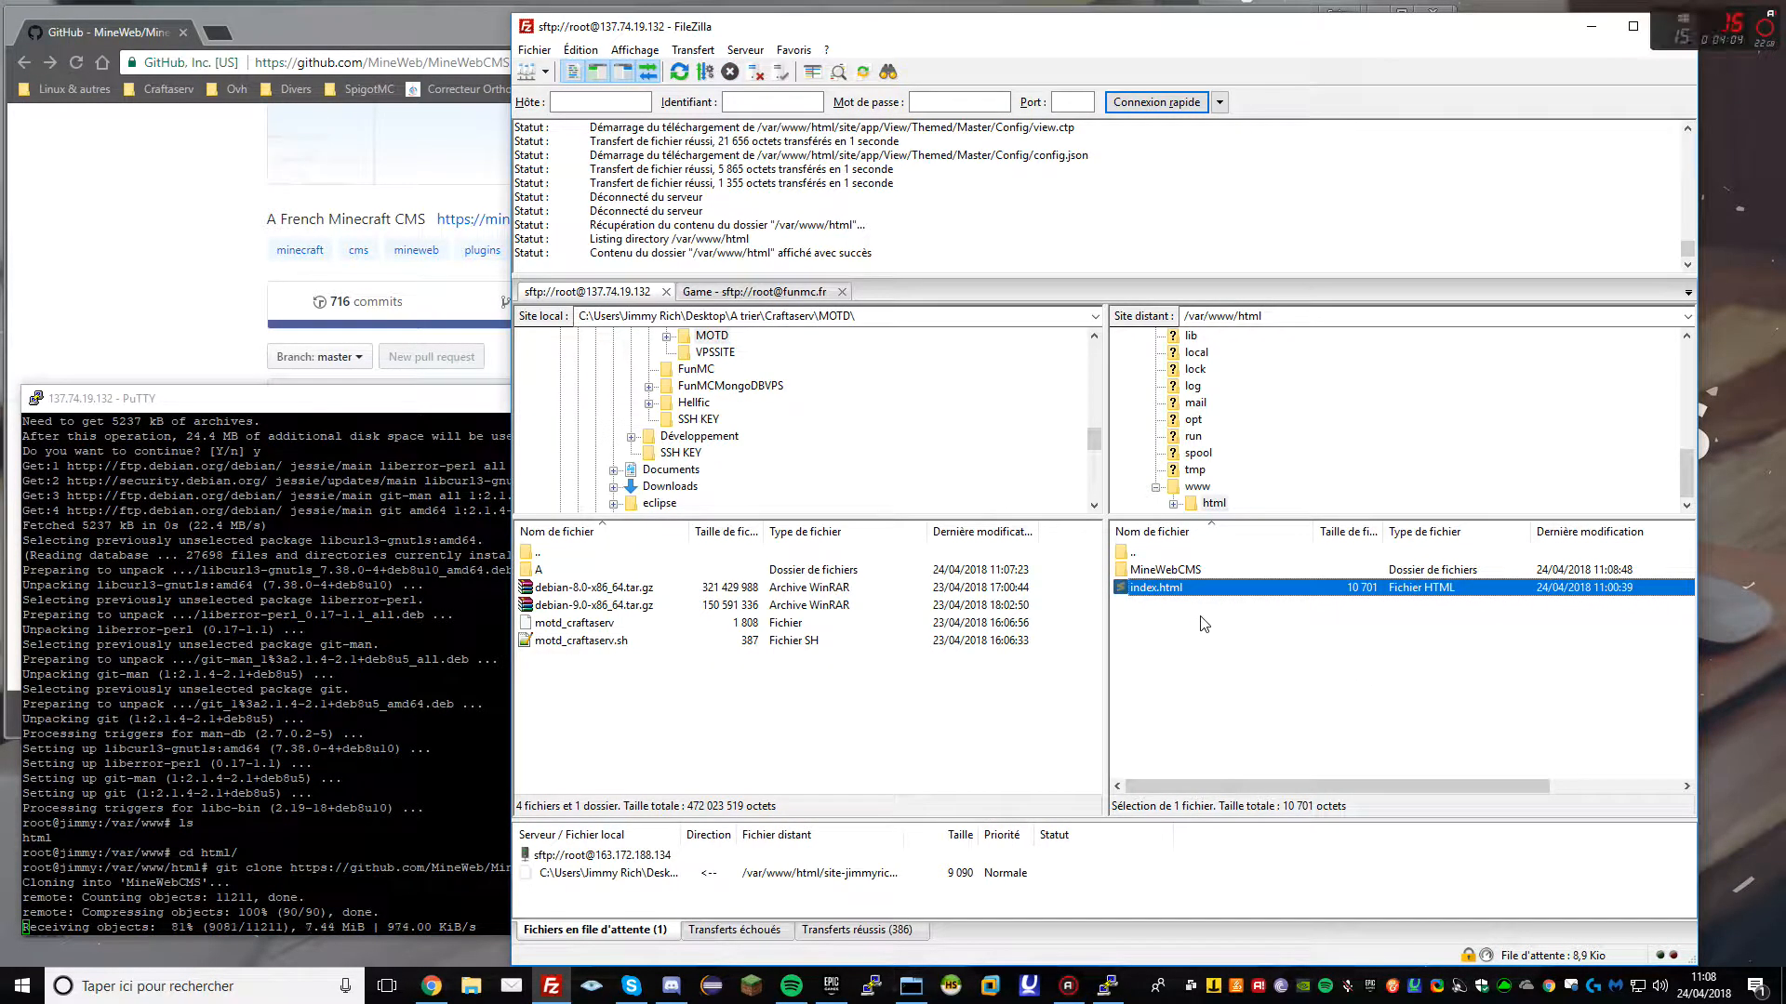
key("Delete")
key("Return")
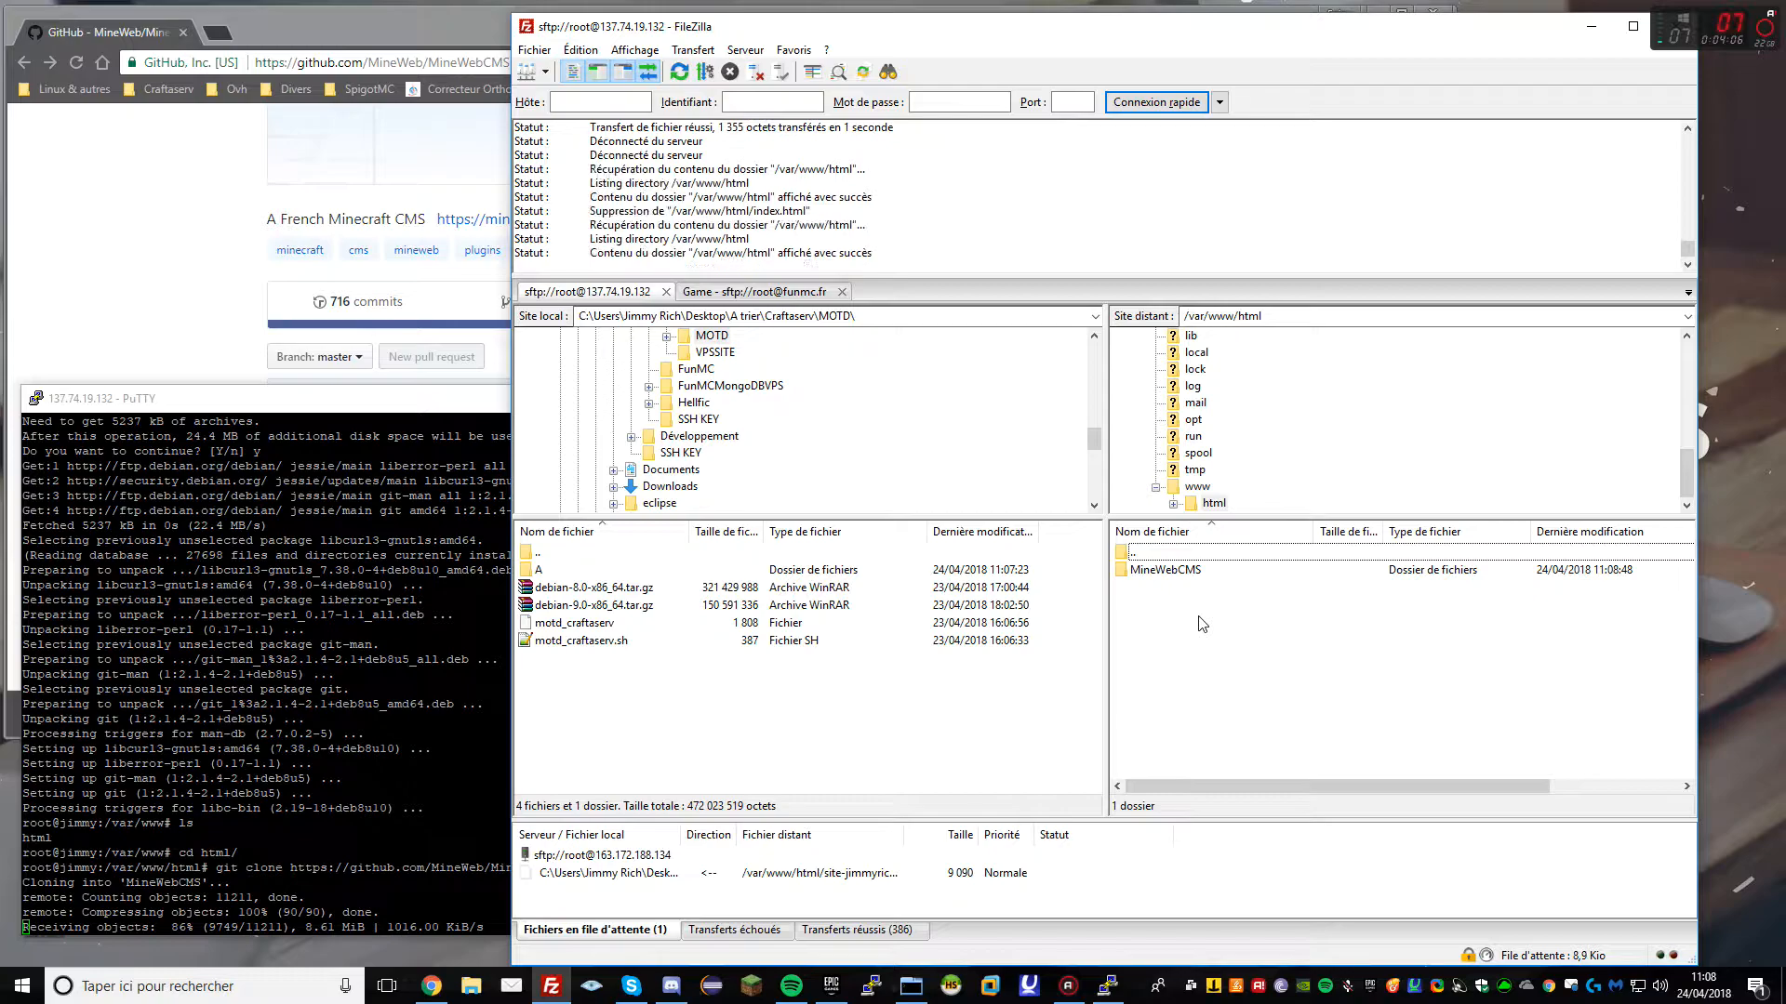
Move all MineWebCMS contents up into /var/www/html and delete the empty MineWebCMS folder
left_click(1107, 985)
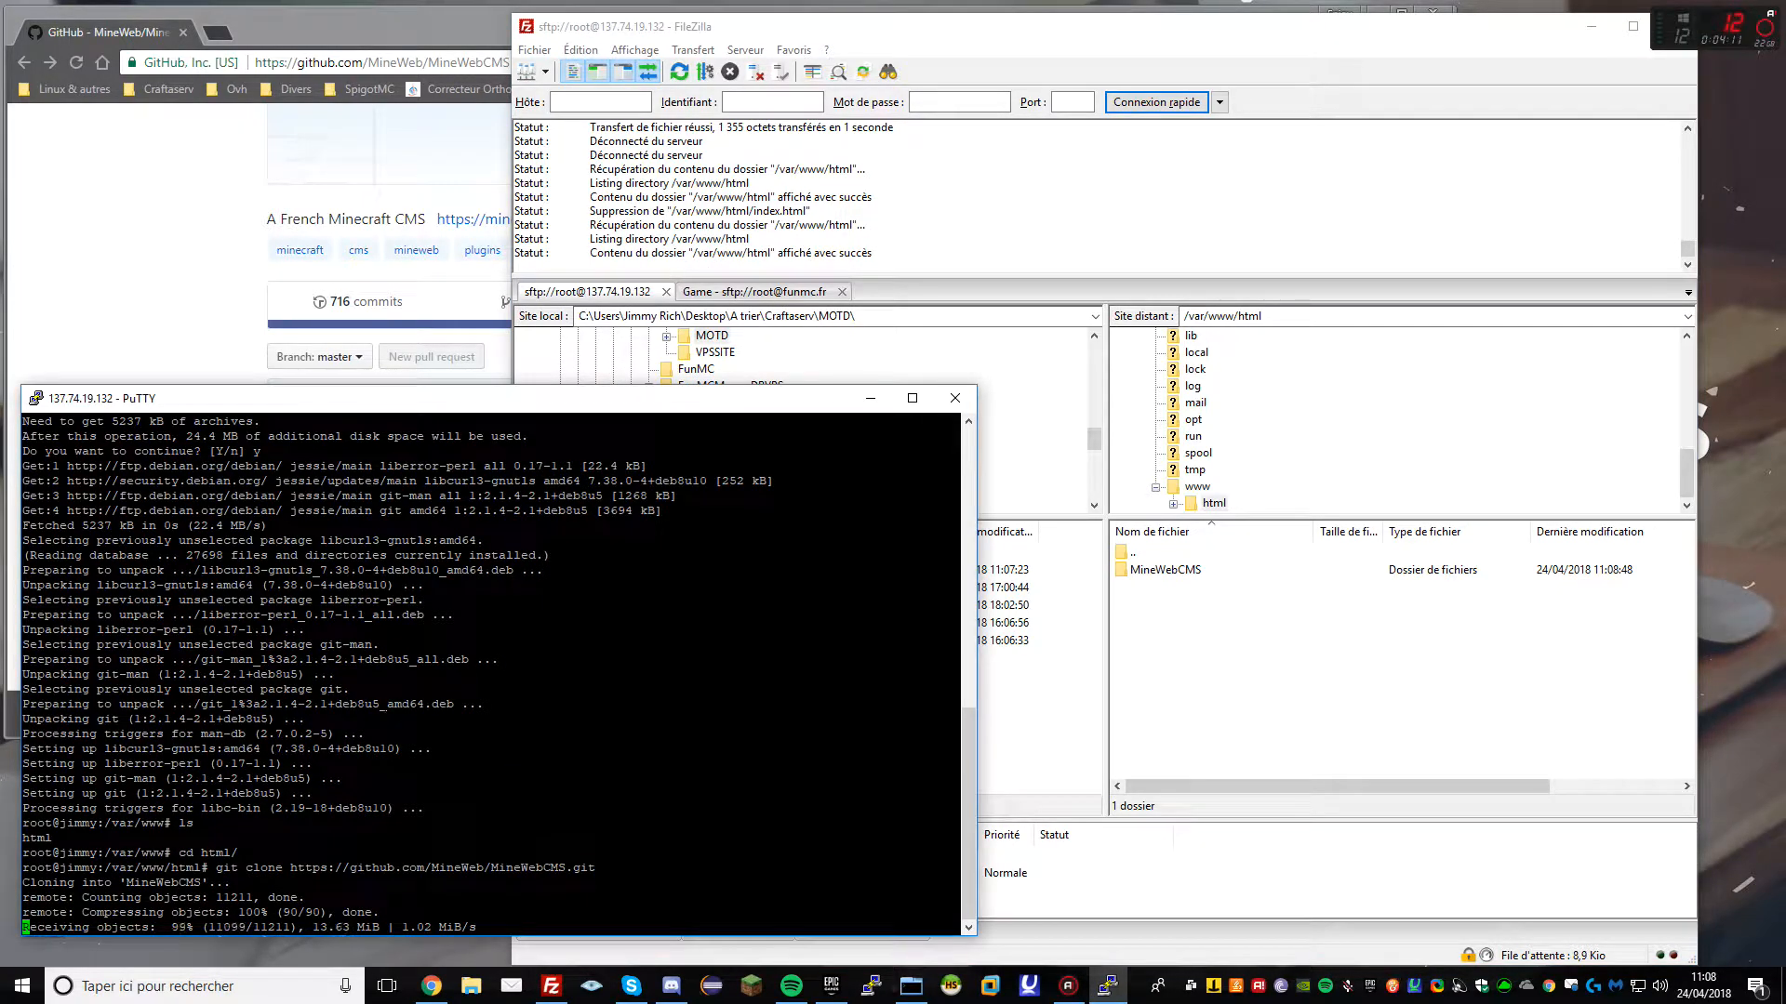
left_click(1321, 640)
double_click(1179, 572)
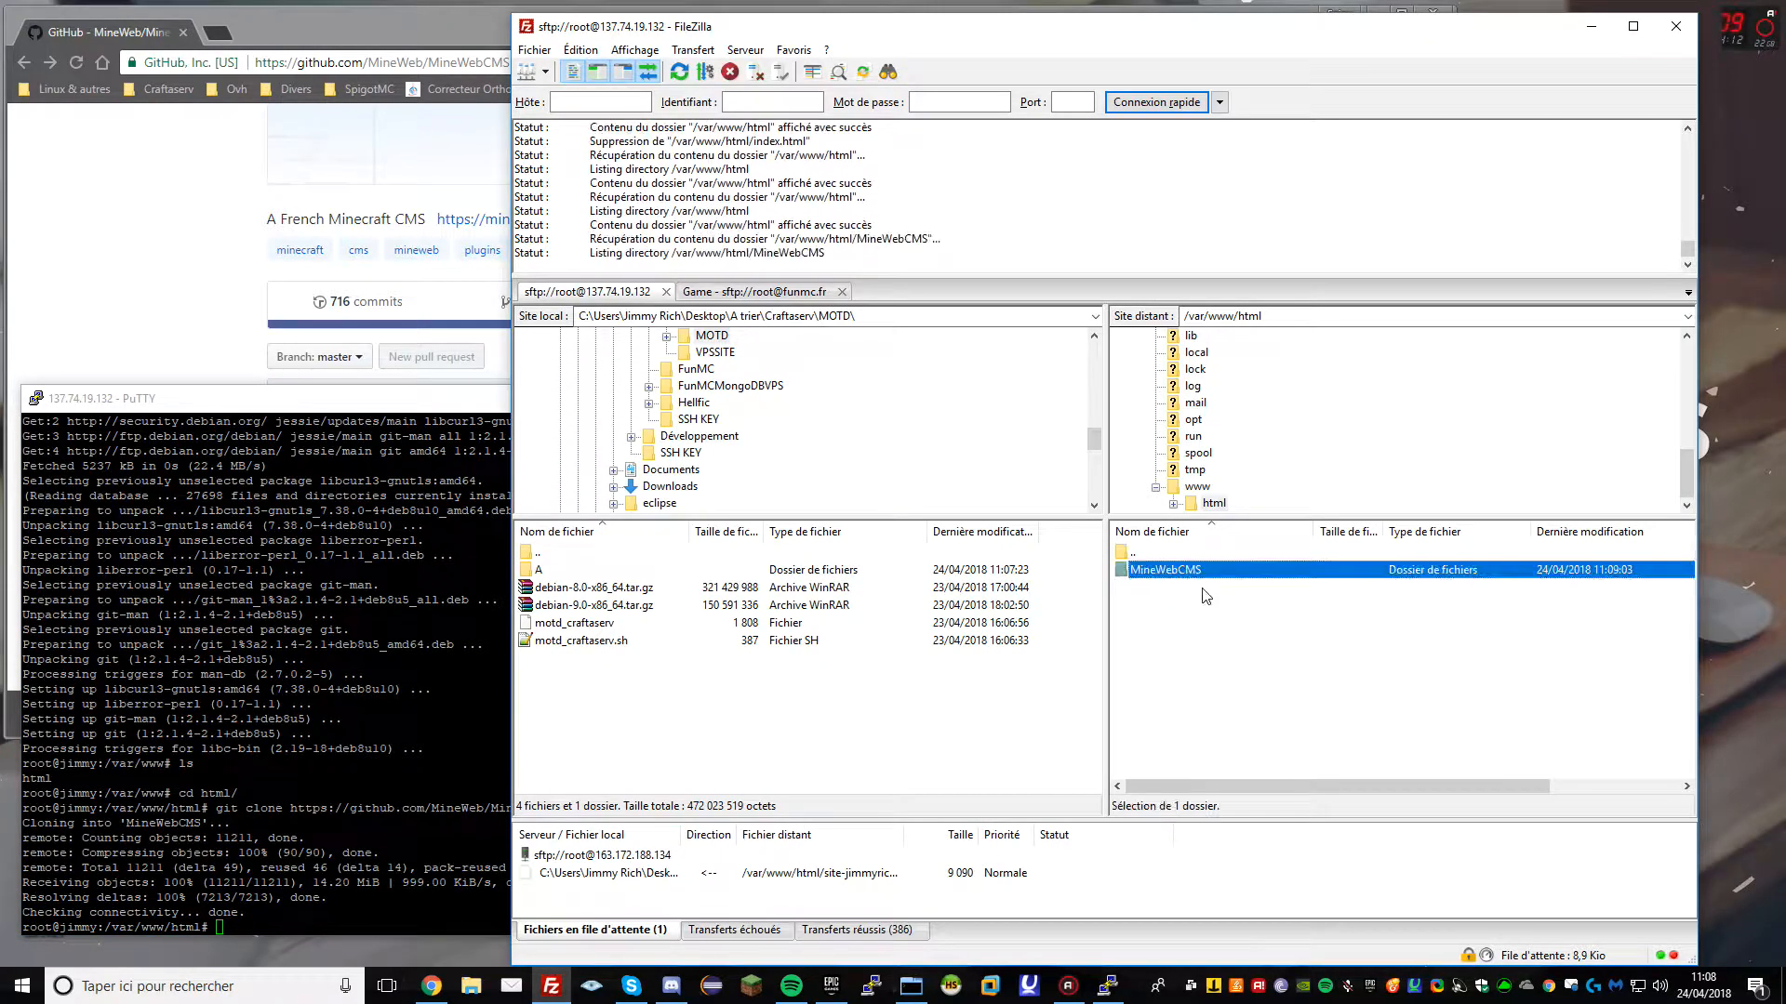
key("ctrl+a")
left_click_drag(1169, 622, 1153, 554)
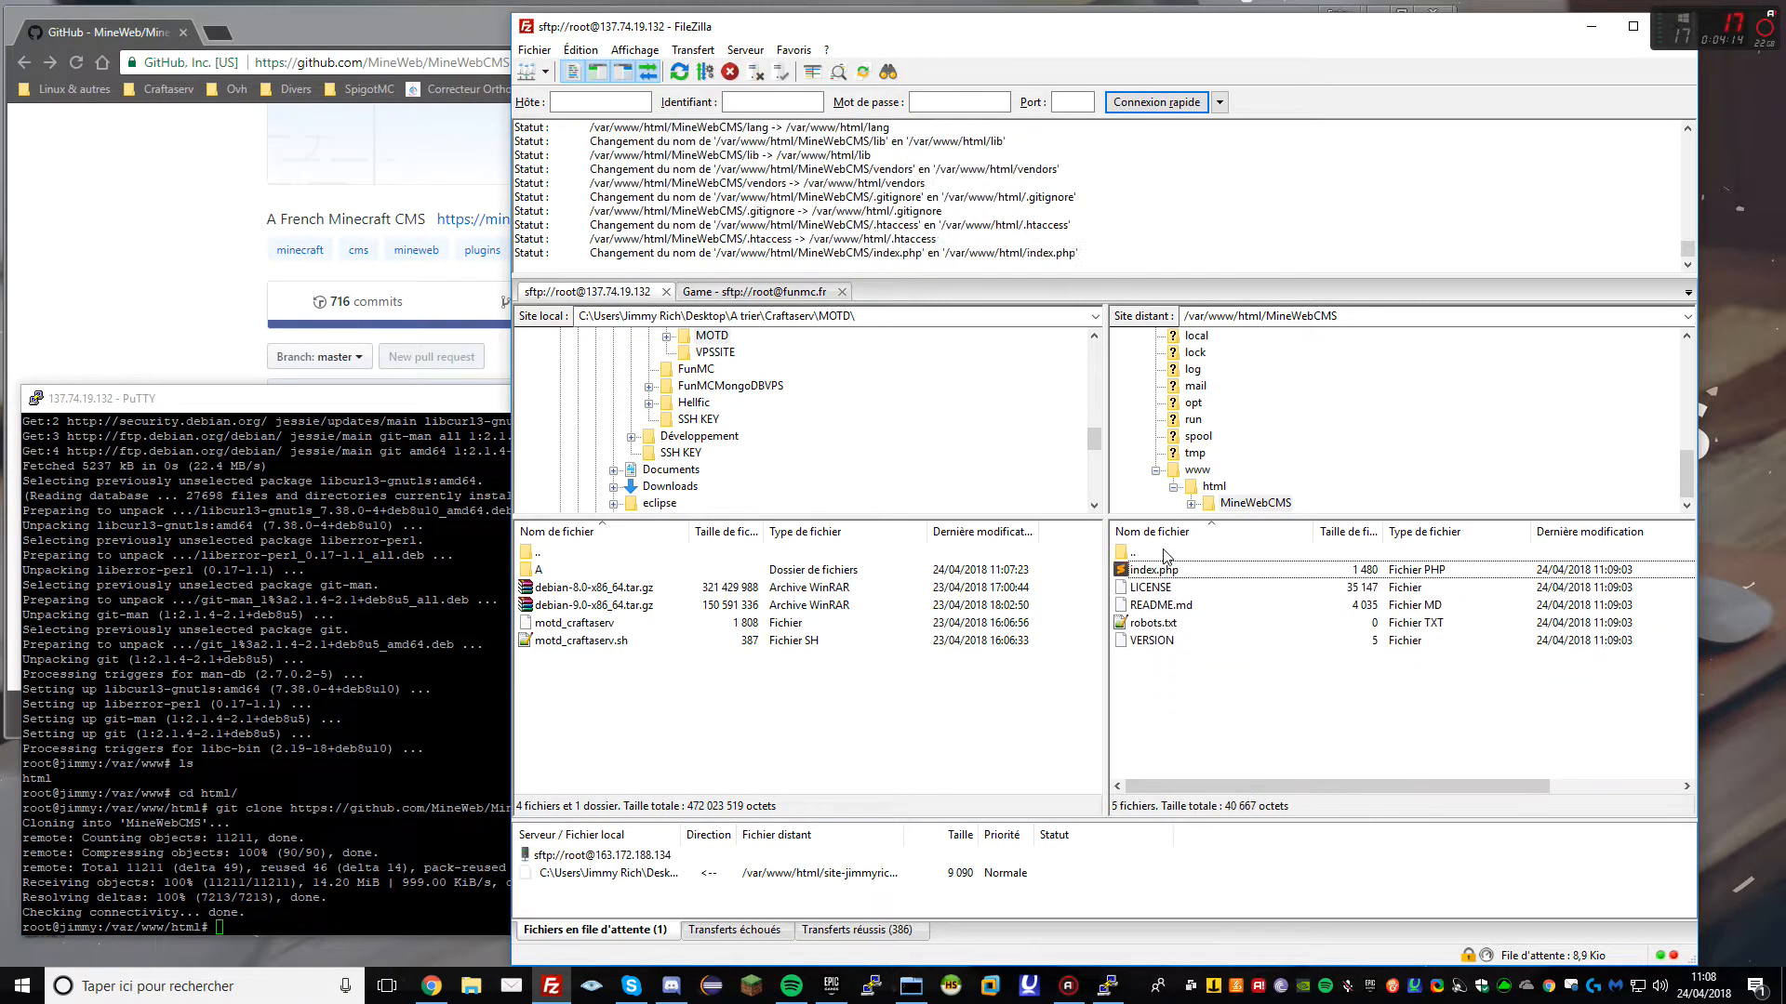
left_click(1160, 662)
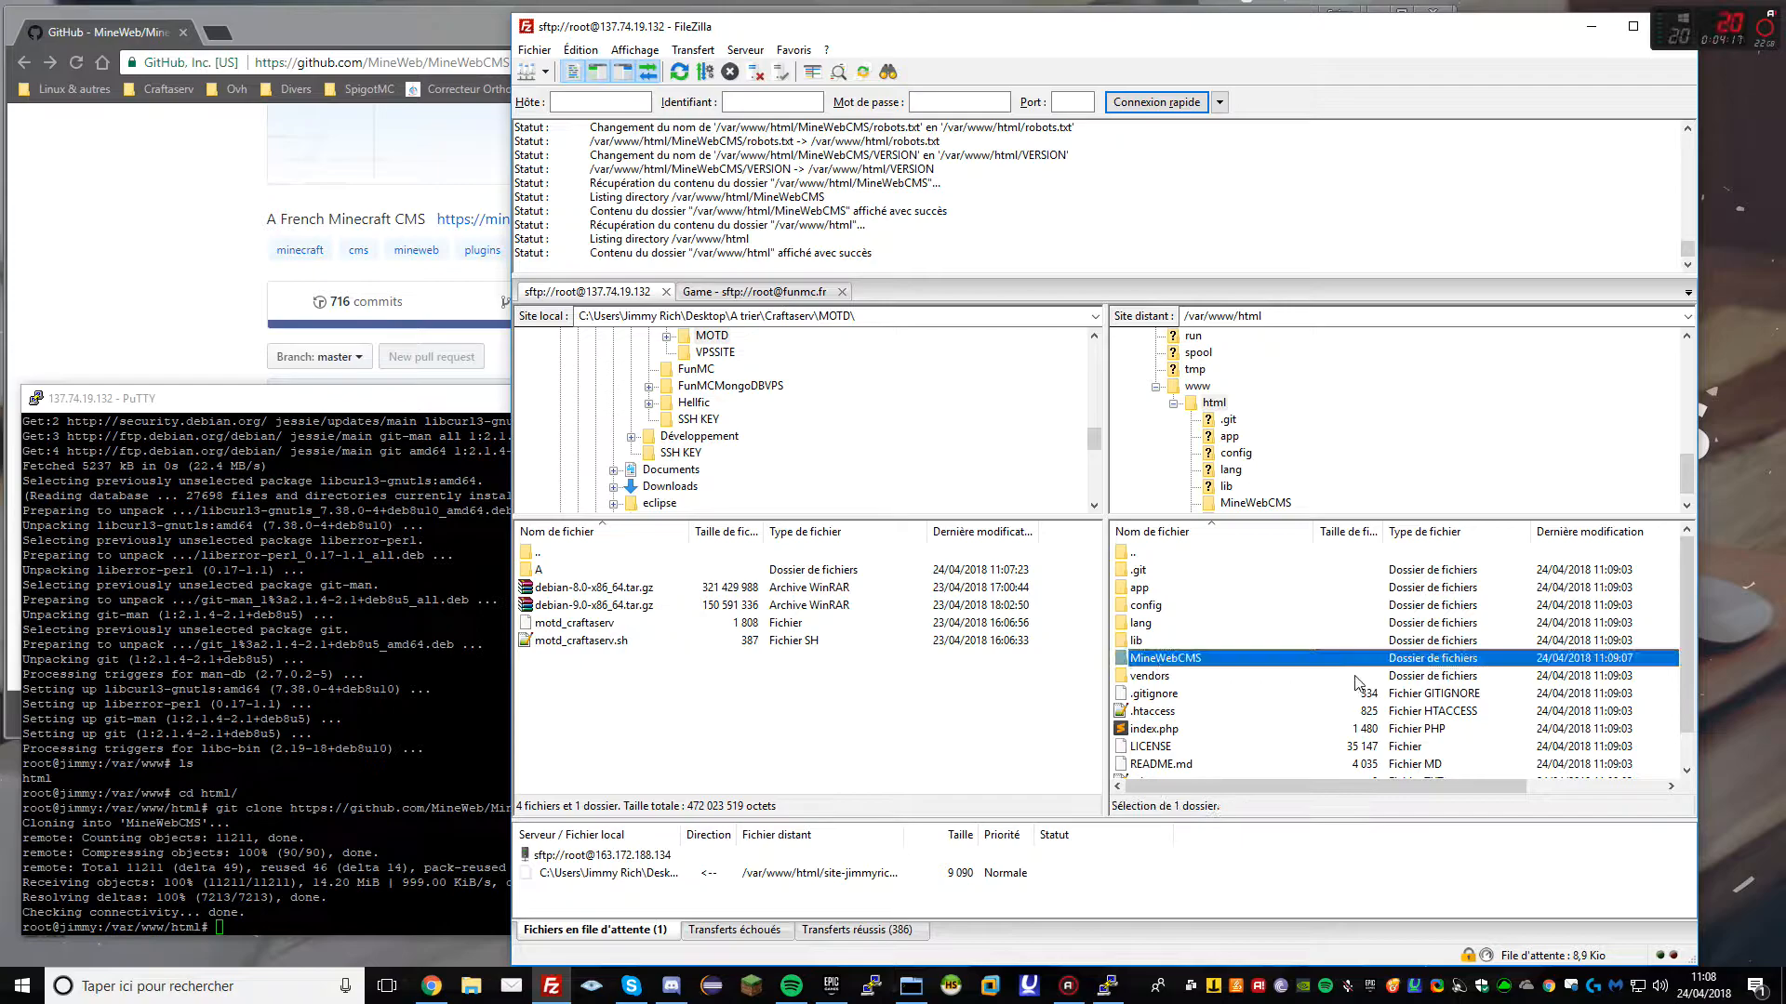
key("Delete")
key("Return")
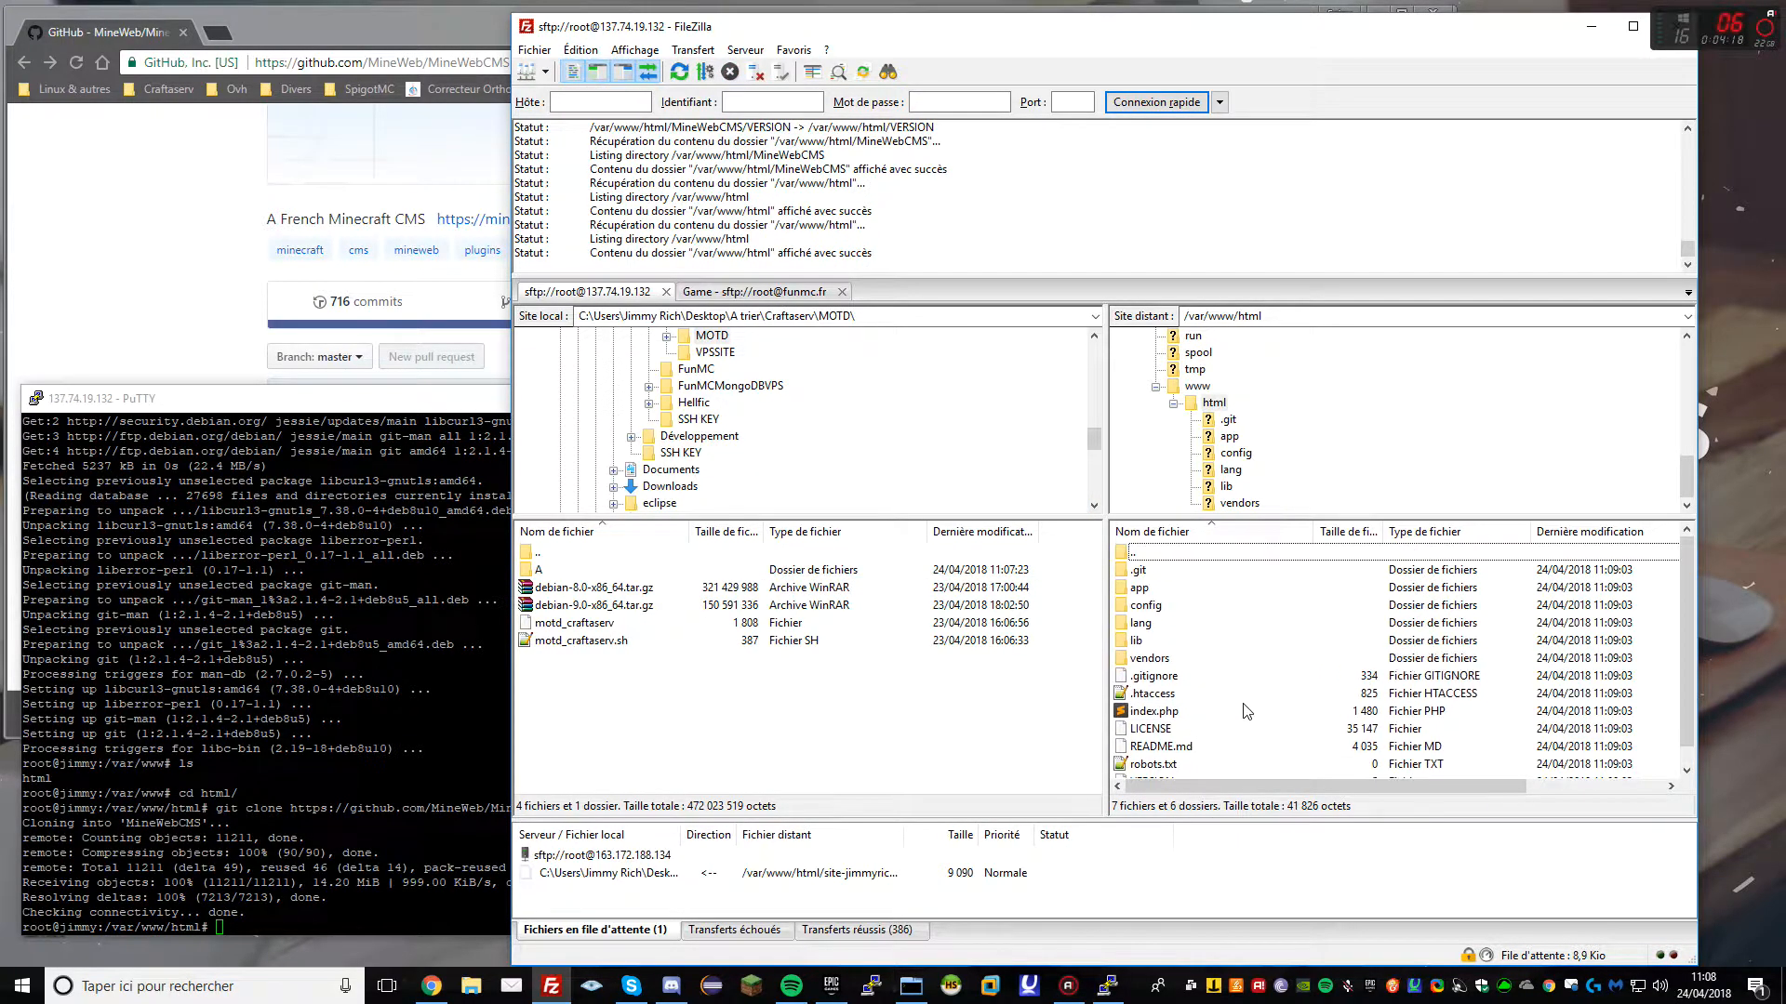
In PuTTY, run the recursive 777 permissions command (typed 'chgmd -R 777 *')
key("alt+Tab")
type("chgm")
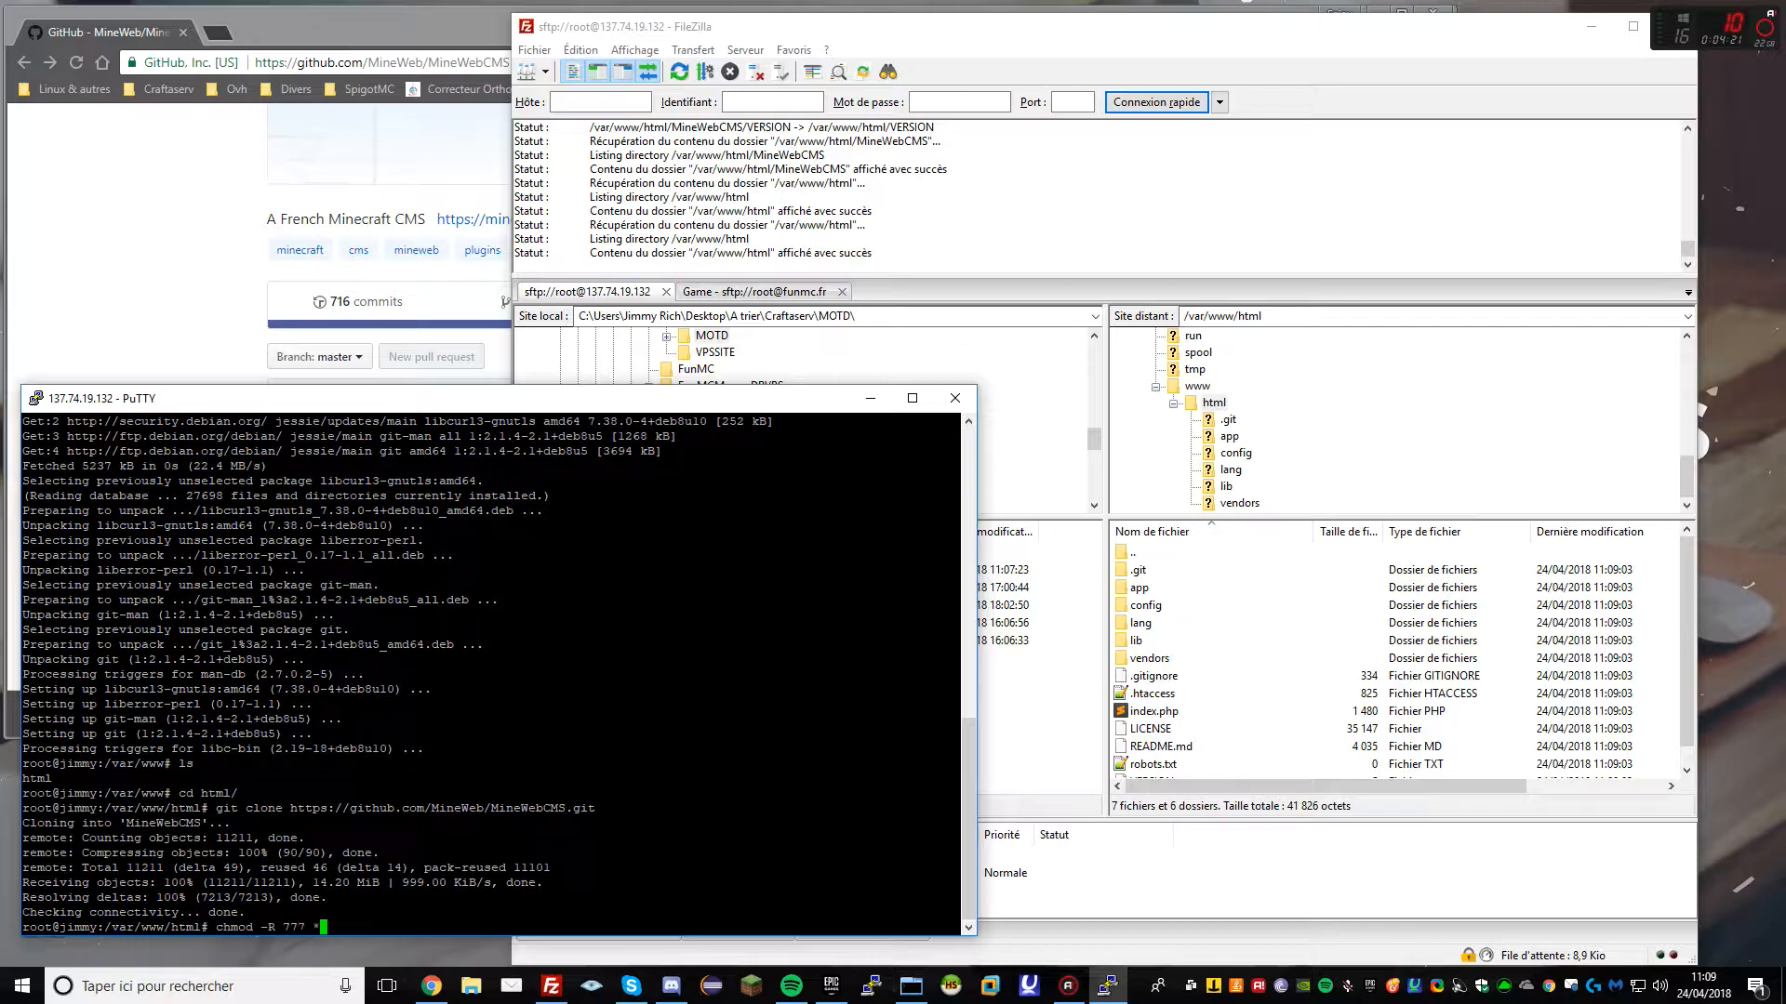
type("d -R 777 *")
key("Return")
left_click(1279, 588)
Load 137.74.19.132/phpmyadmin in a new browser tab
left_click(164, 316)
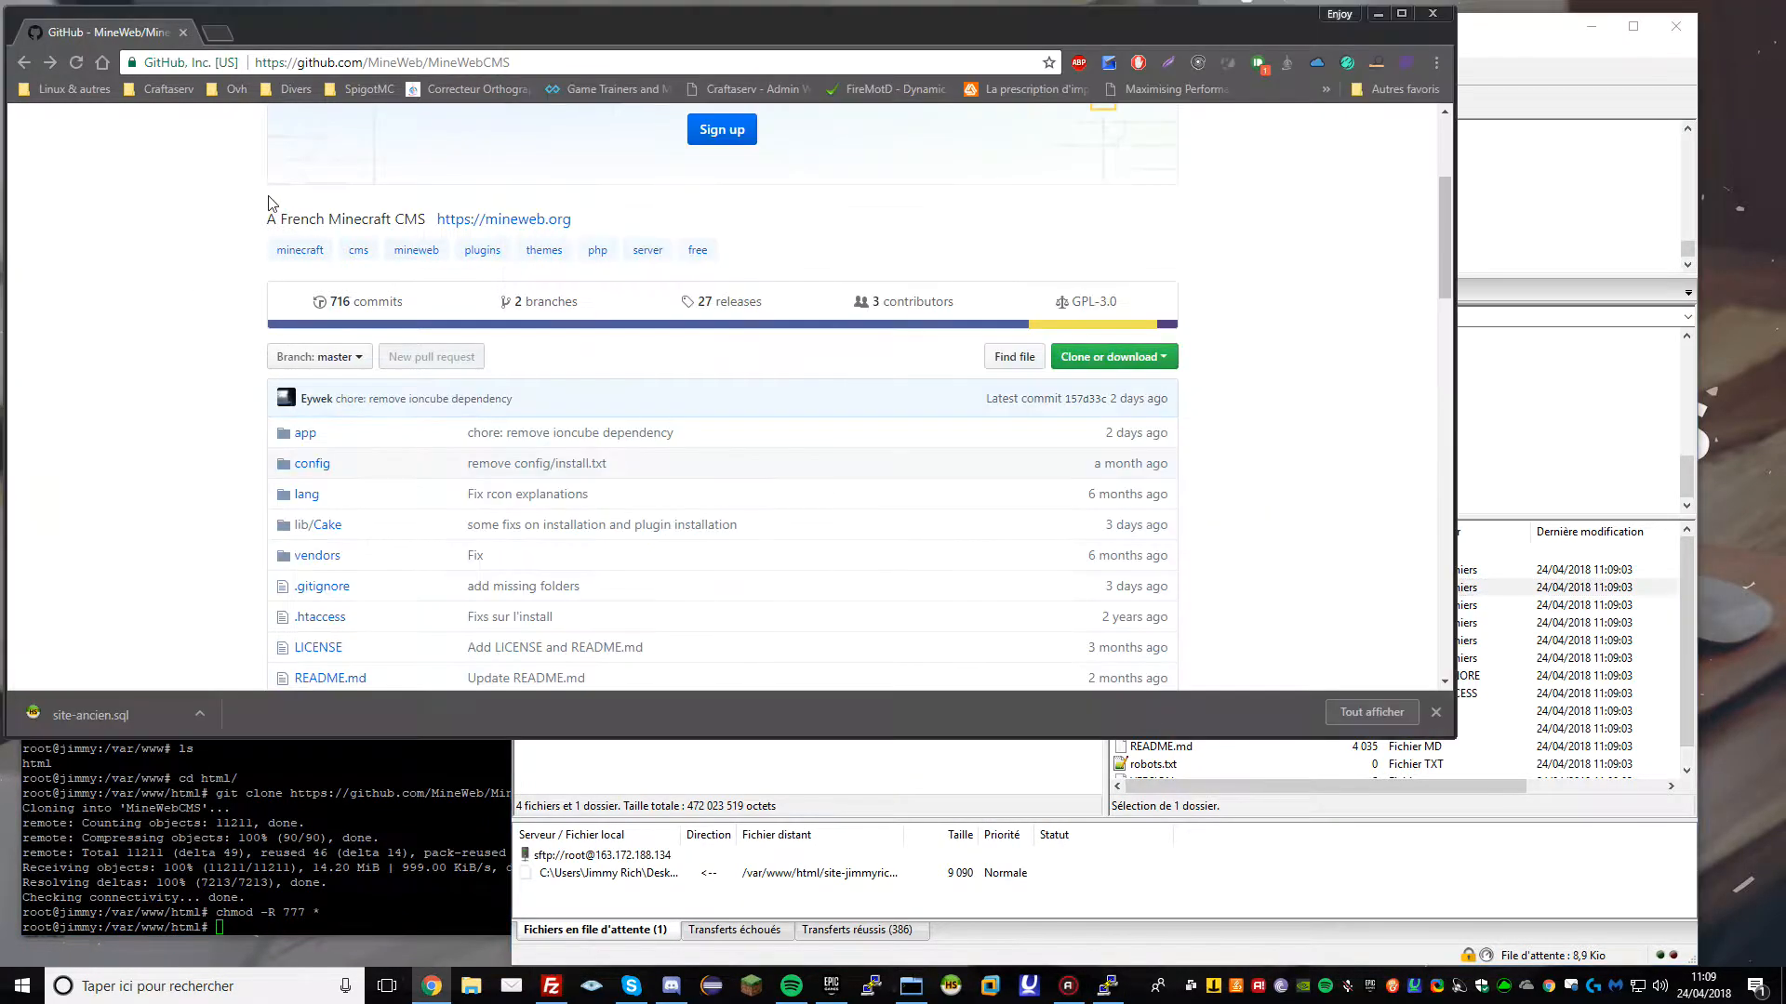
mouse_move(510, 62)
left_mouse_down()
mouse_move(366, 62)
mouse_move(519, 50)
left_mouse_up()
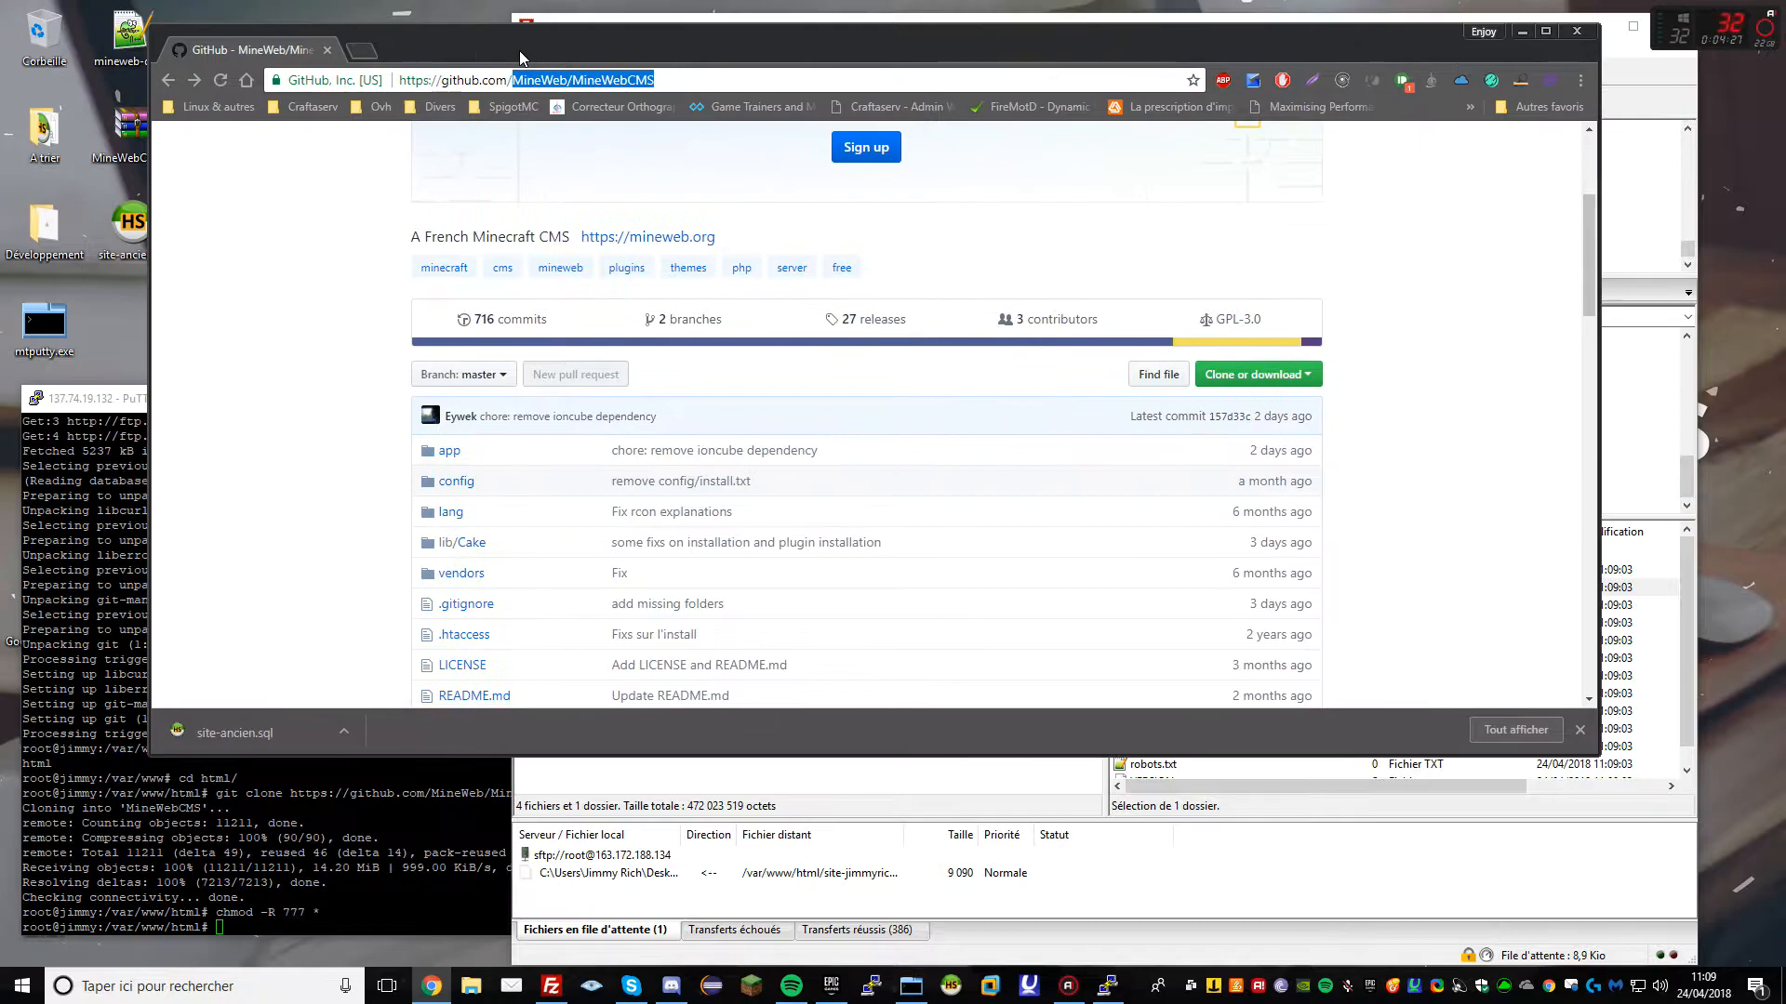
left_click(368, 48)
type("1.3")
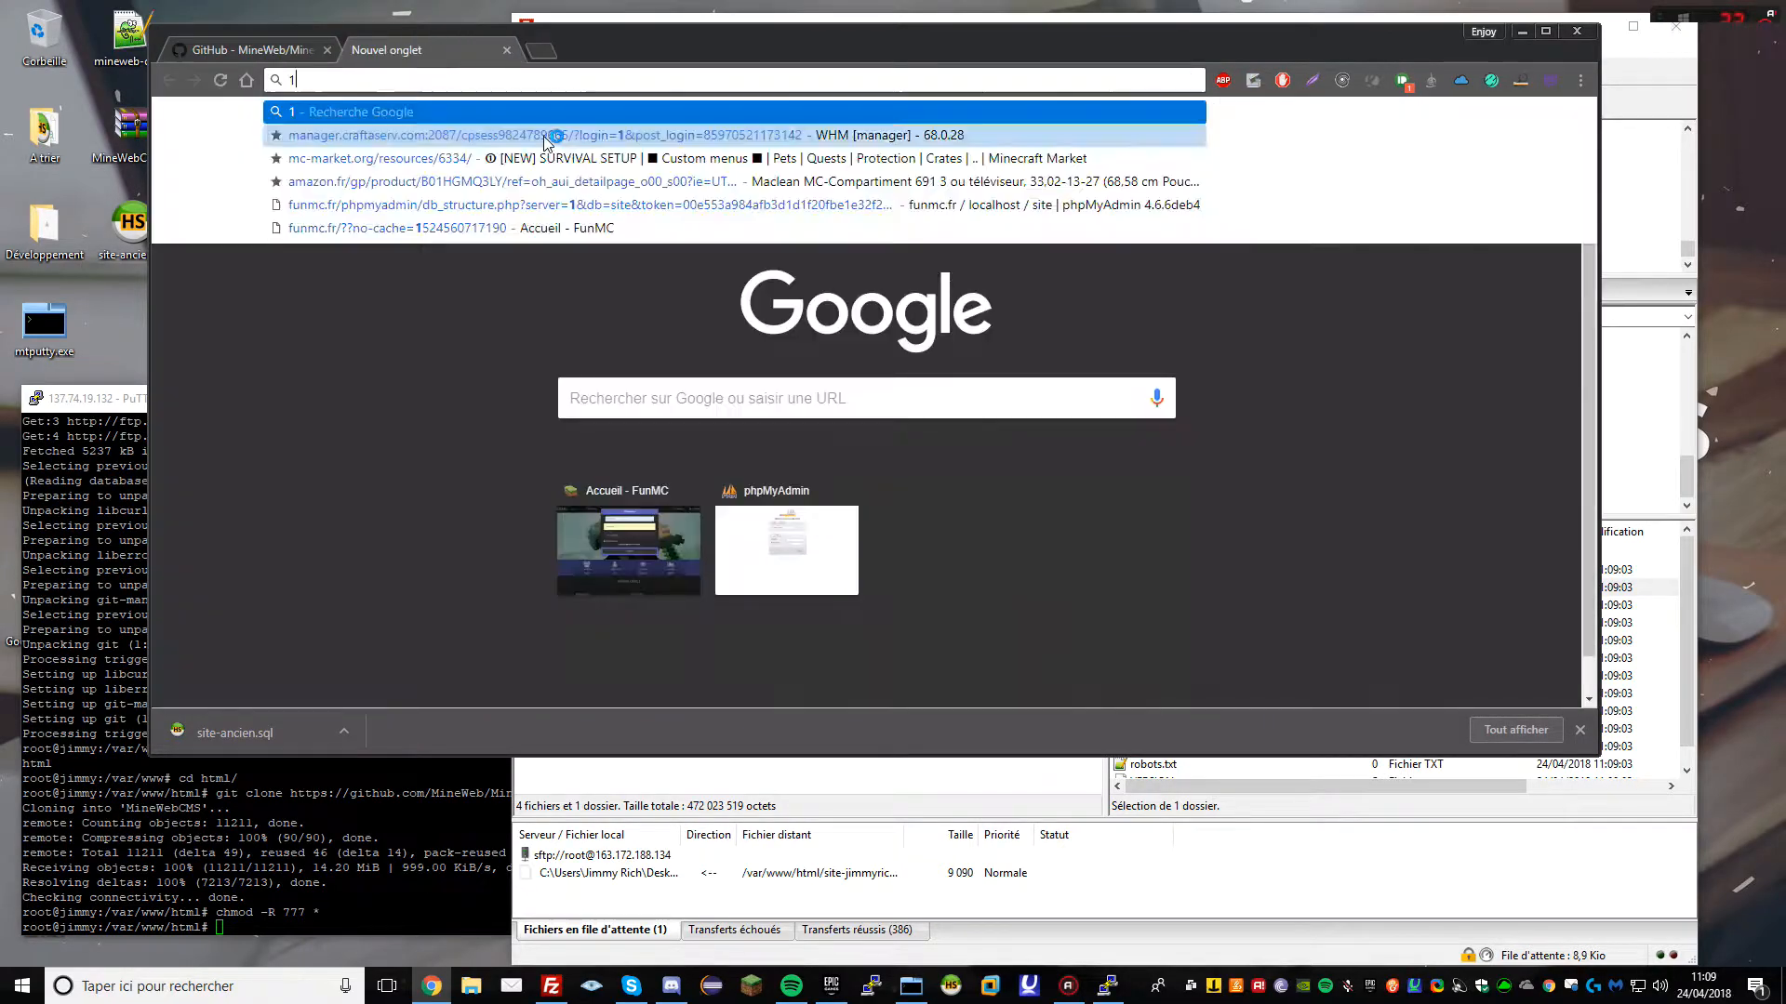
key("BackSpace")
key("BackSpace")
type("37")
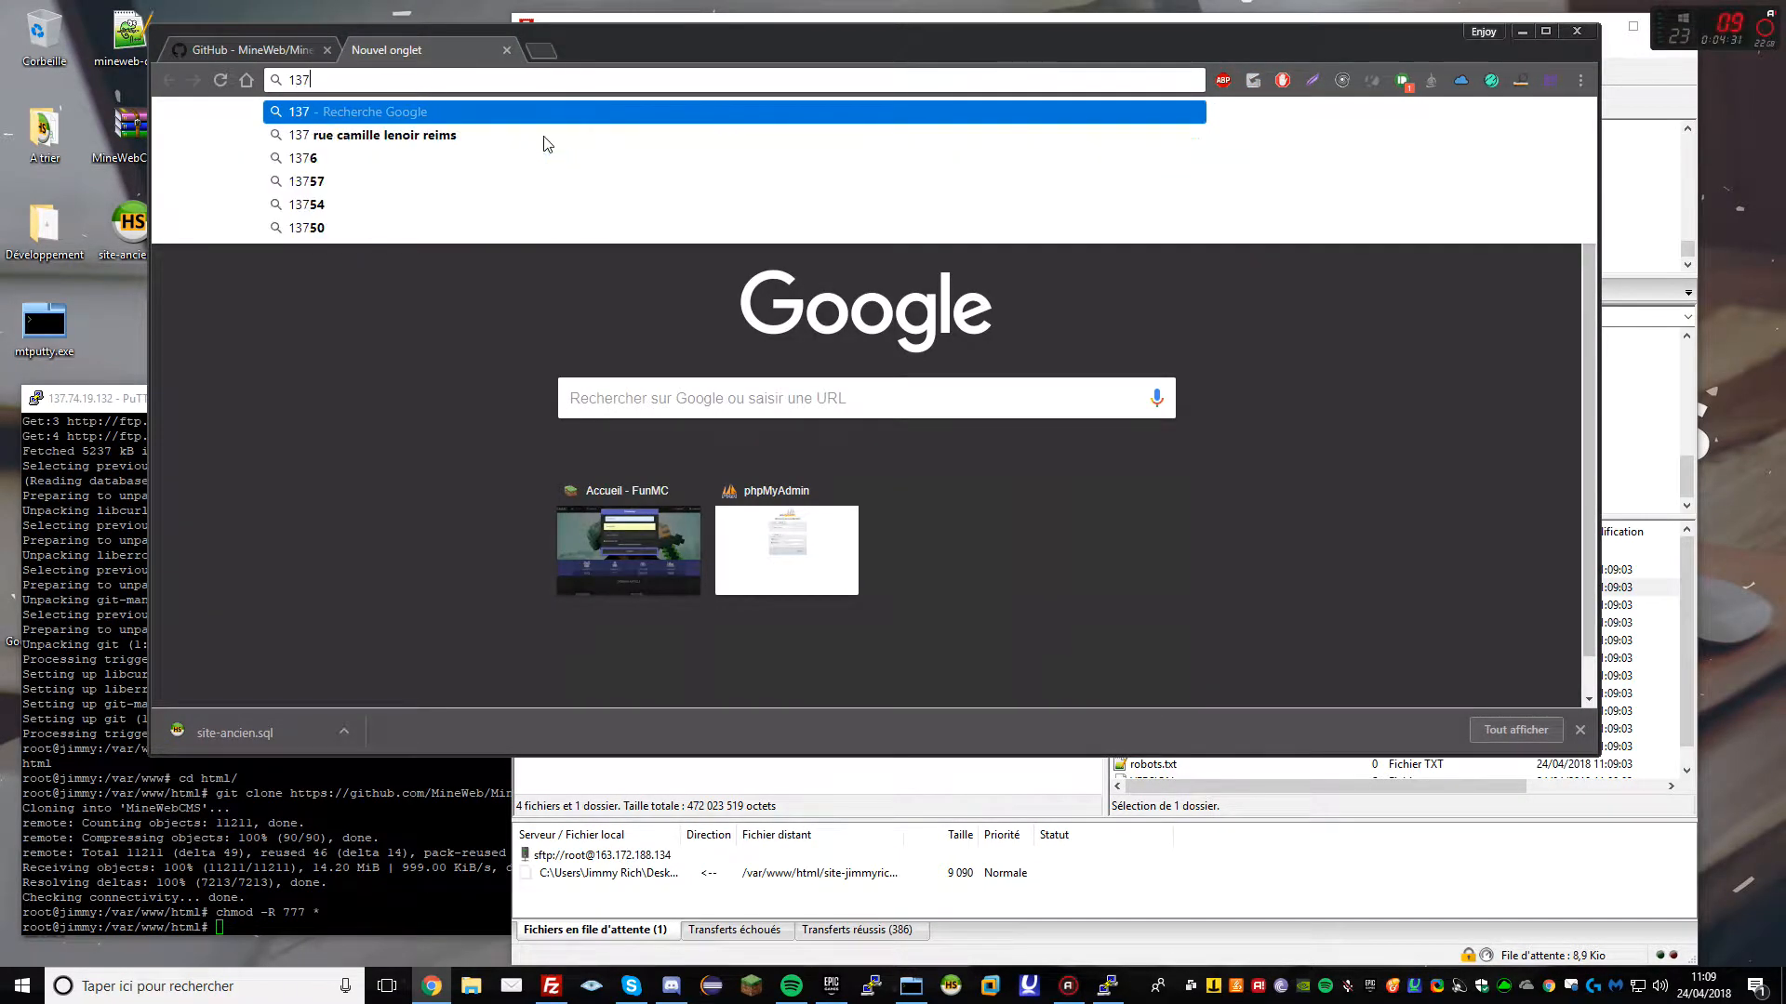
type(".74.19.")
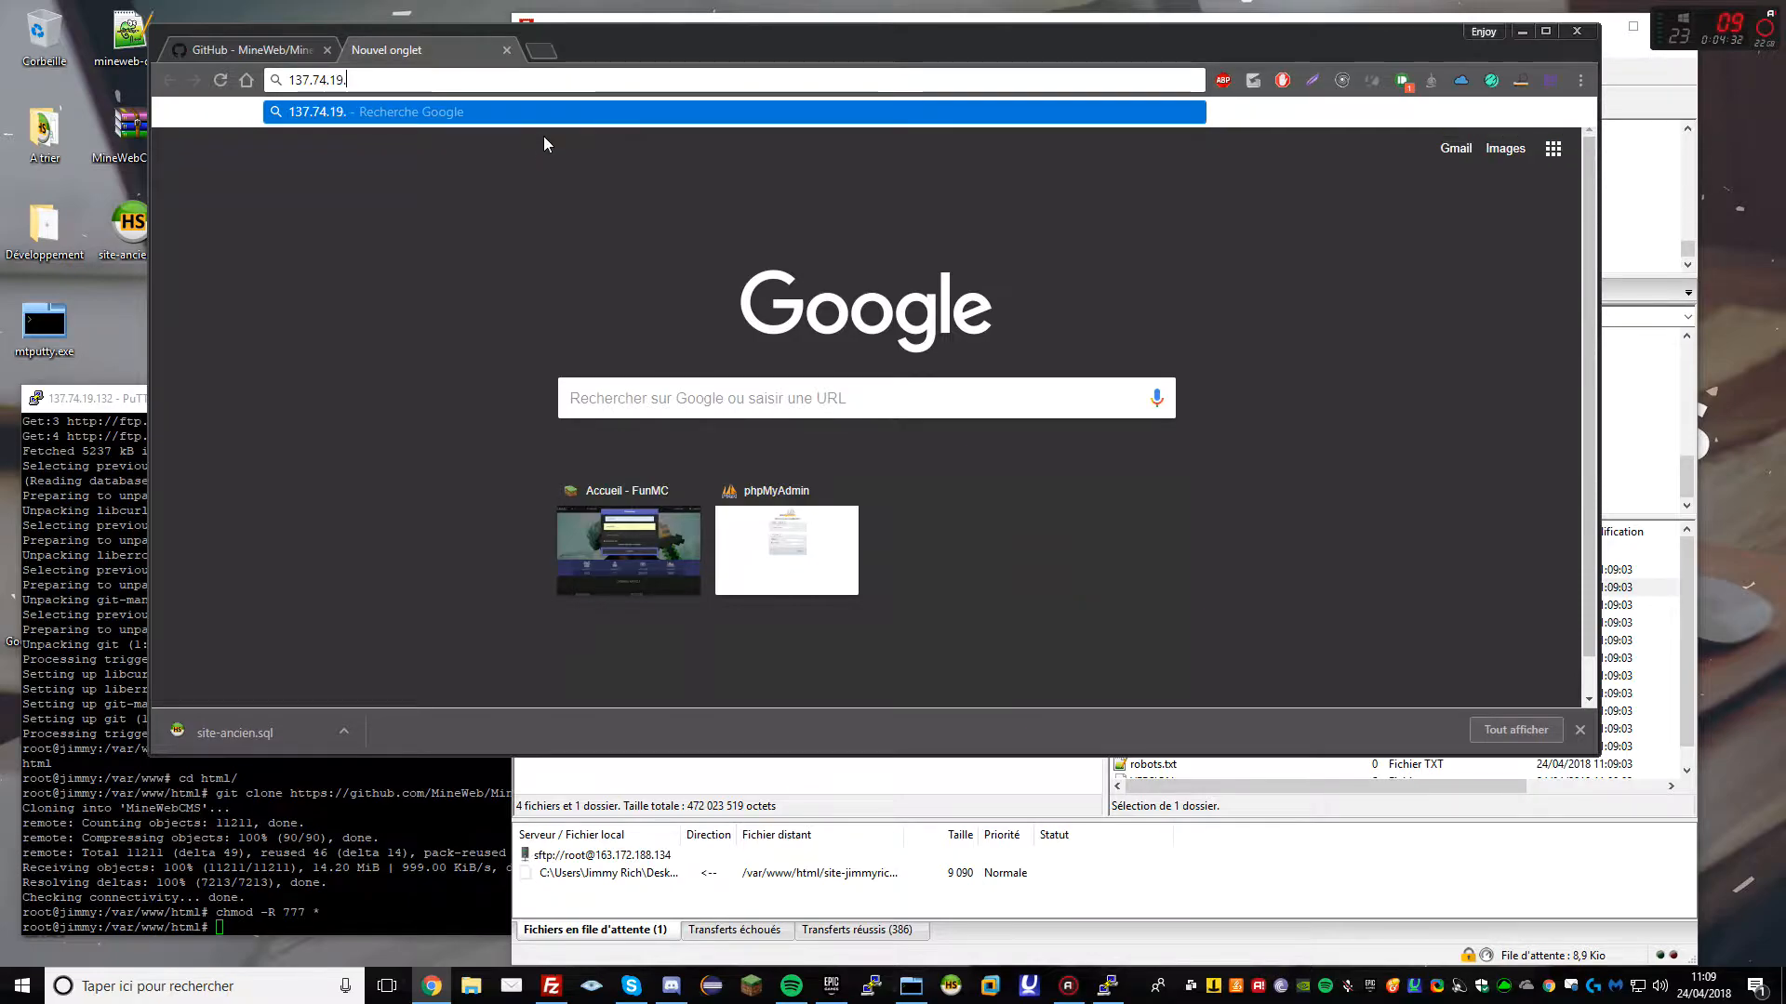
type("132/phpmyadmin")
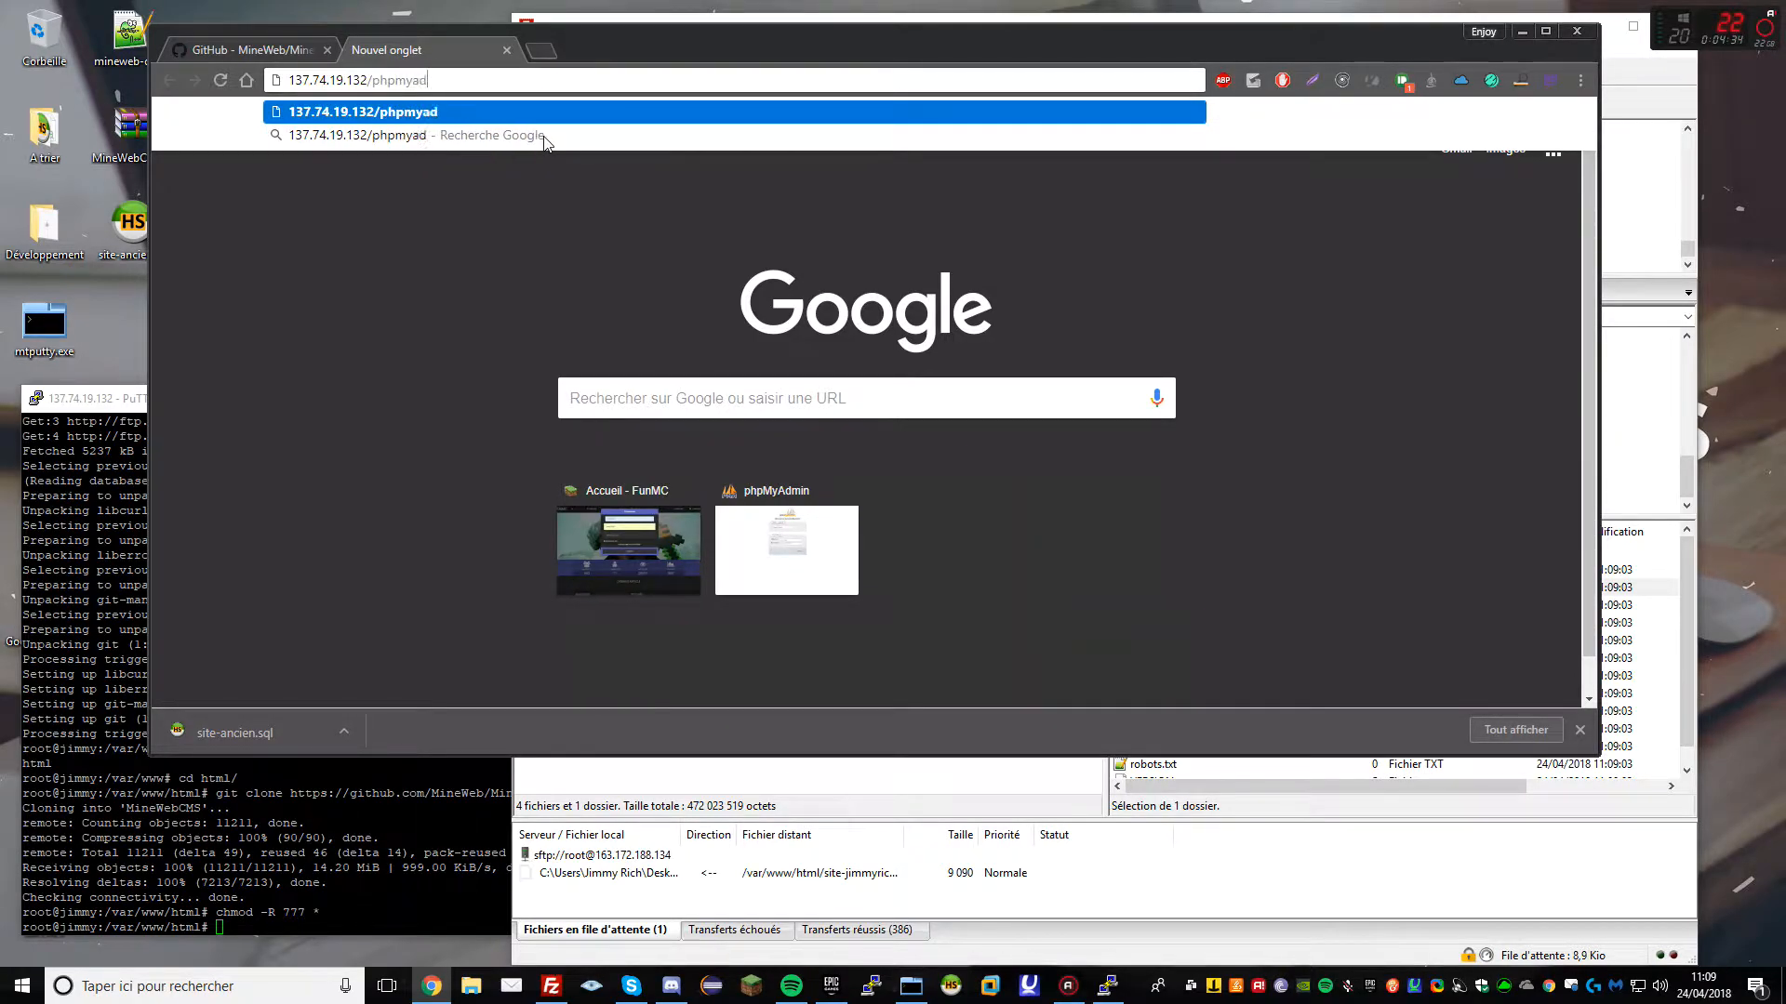
key("Return")
Log in to phpMyAdmin as root with its password
left_click_drag(624, 44, 614, 44)
left_click(844, 438)
type("root")
key("Tab")
type("•••••")
key("Return")
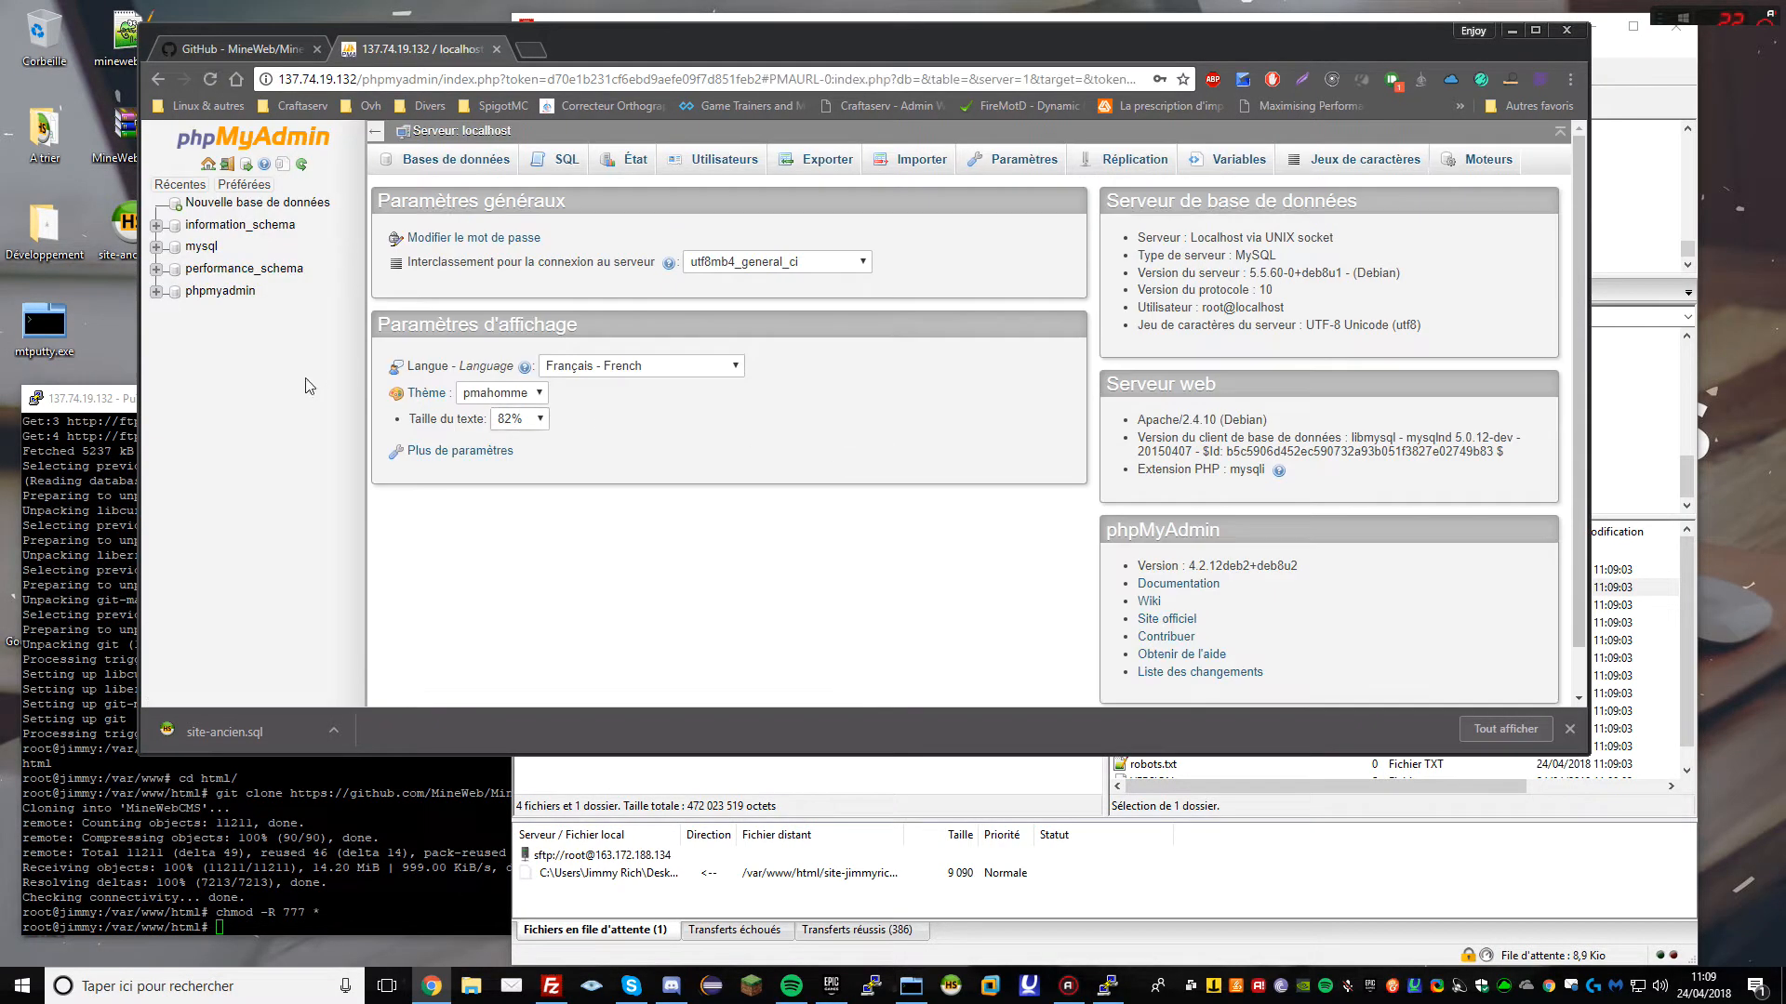
Add a user named mineweb with a password, full privileges and a same-name database
left_click(730, 162)
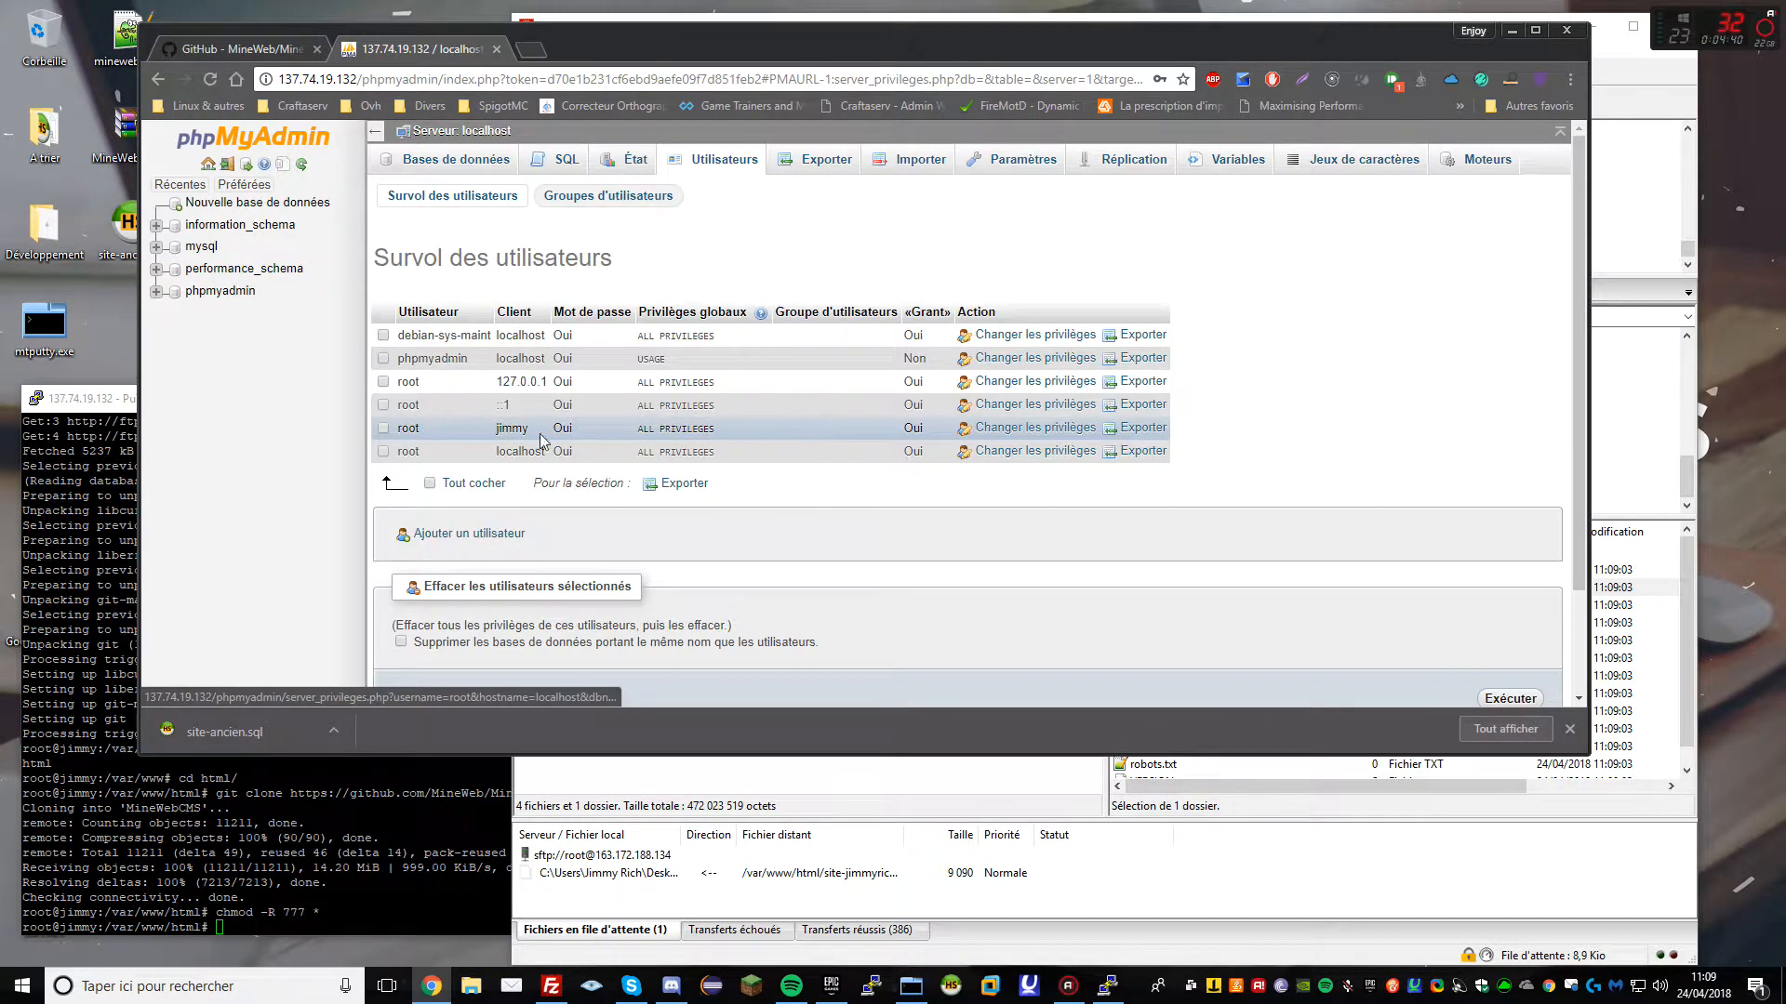
left_click(458, 533)
left_click(736, 322)
type("mineweb")
key("Tab")
key("Tab")
key("Tab")
key("Tab")
type("••••••••••••")
key("Tab")
type("•")
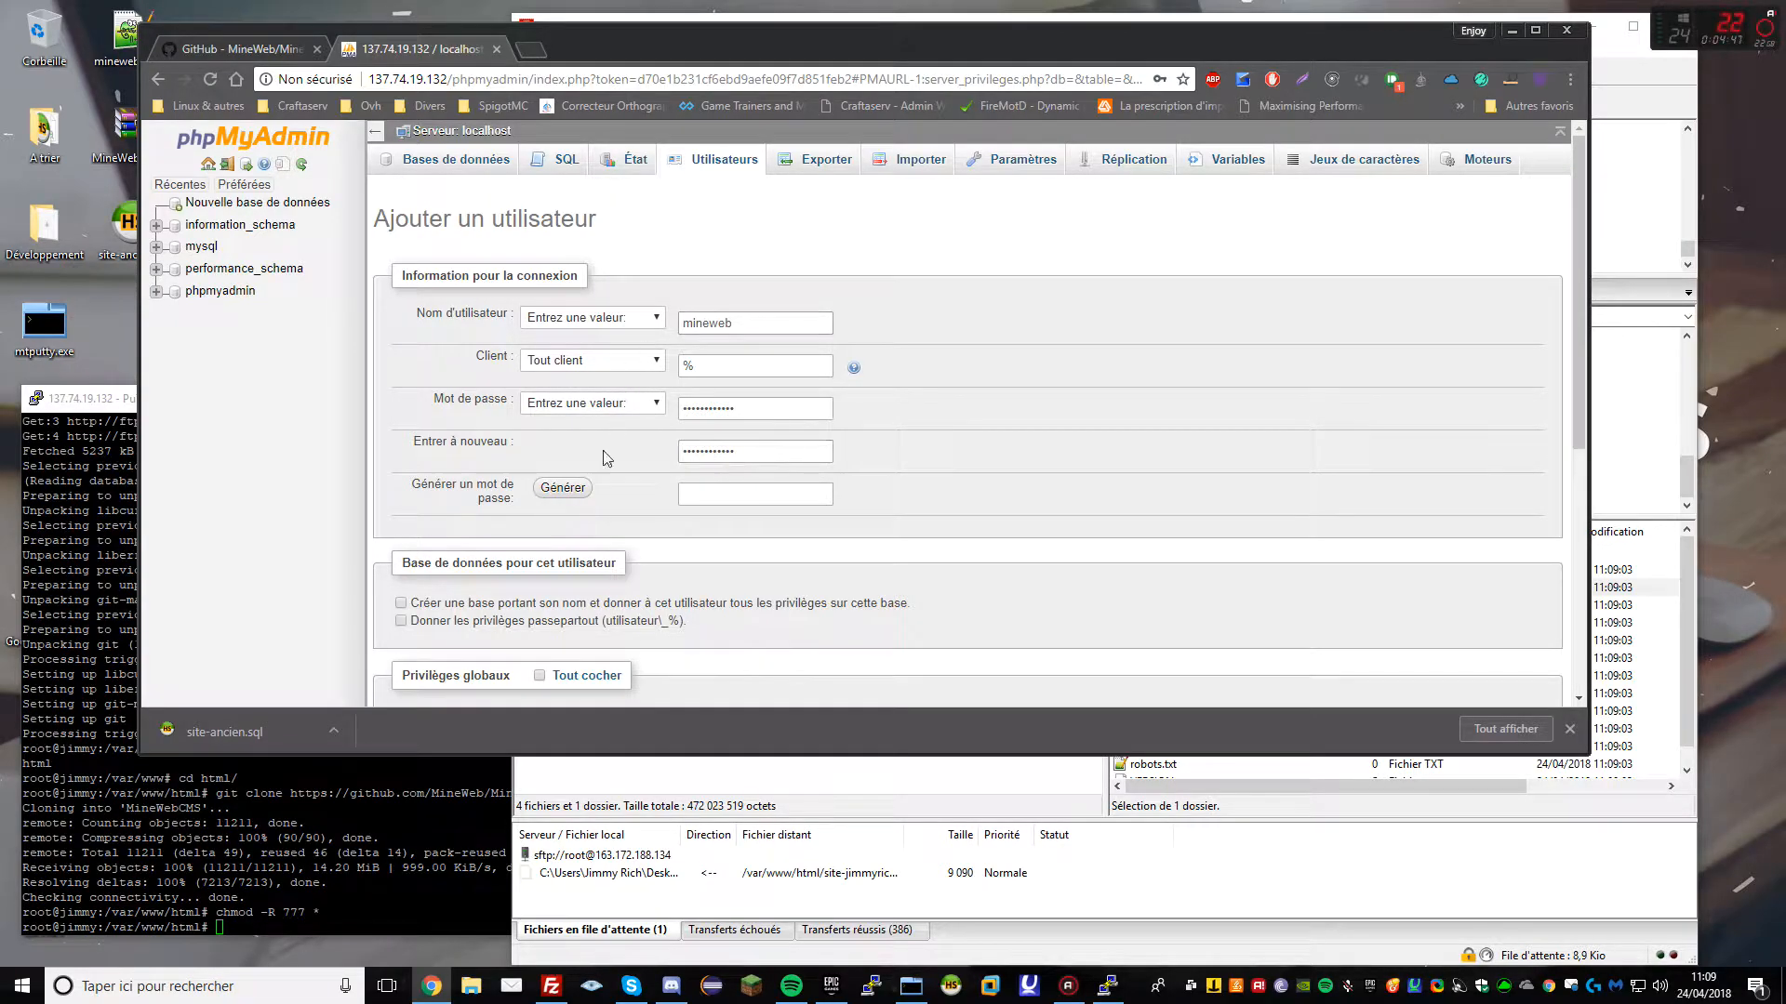
scroll(872, 588, "down", 3)
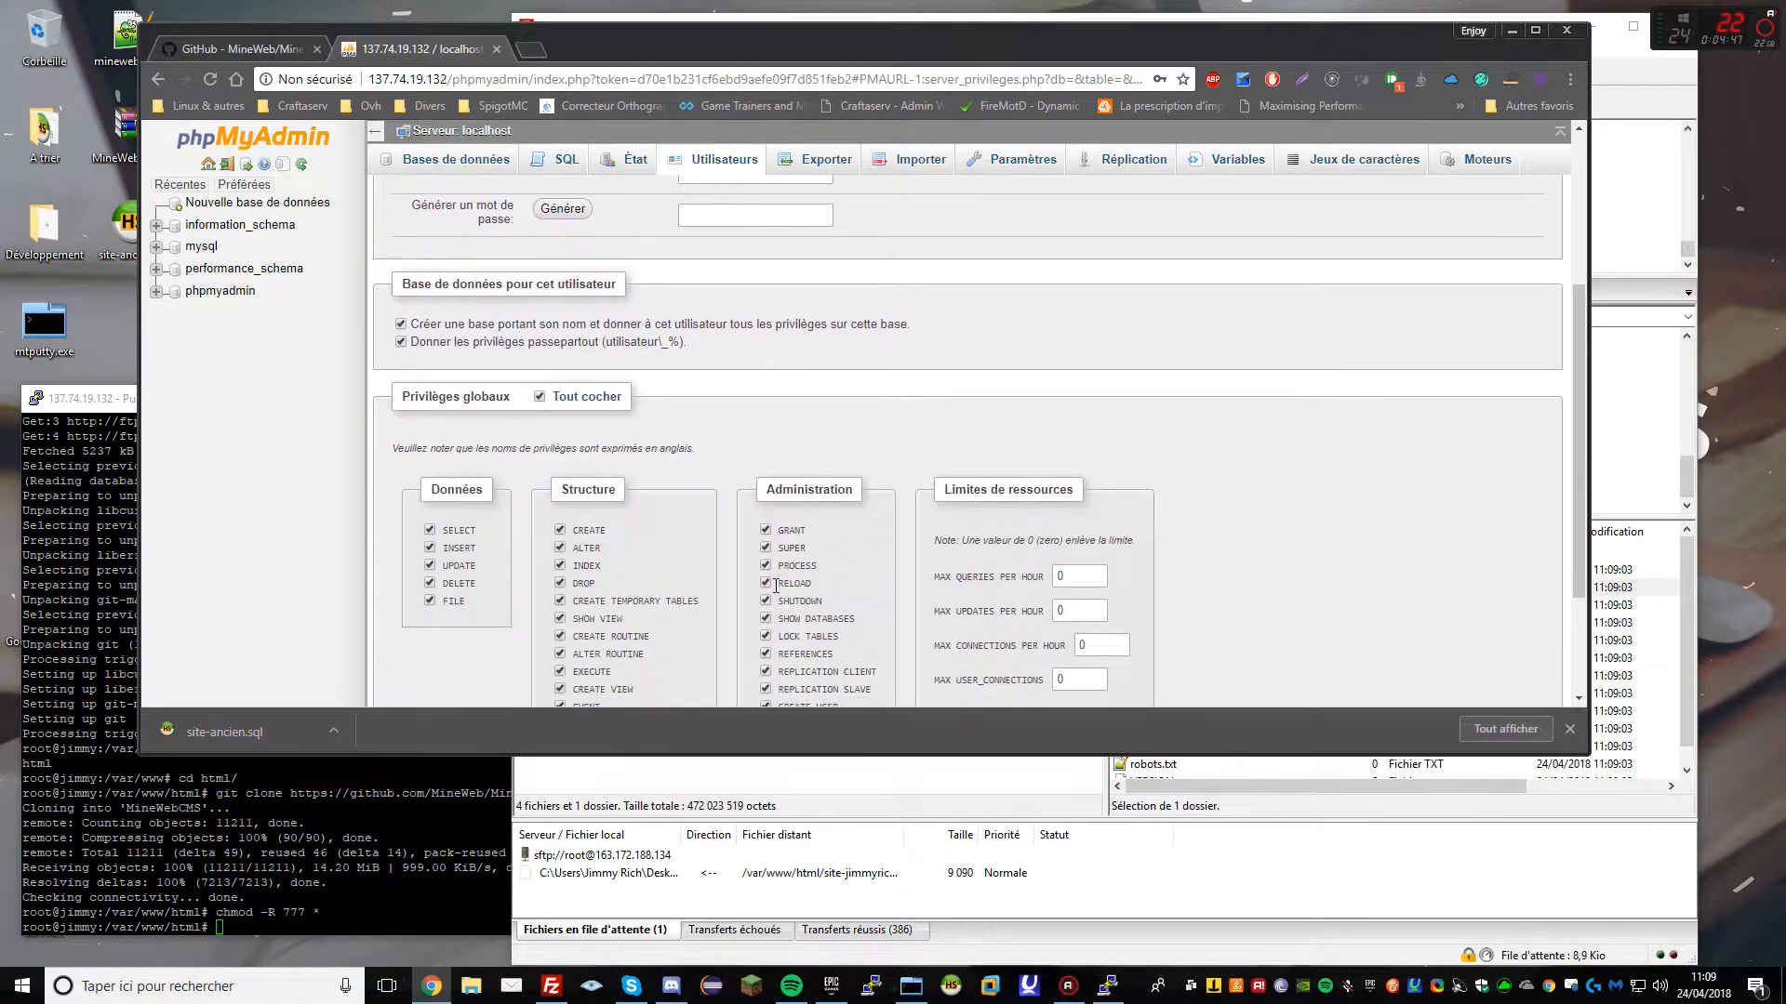
scroll(377, 509, "up", 3)
scroll(377, 510, "down", 2)
scroll(831, 670, "down", 5)
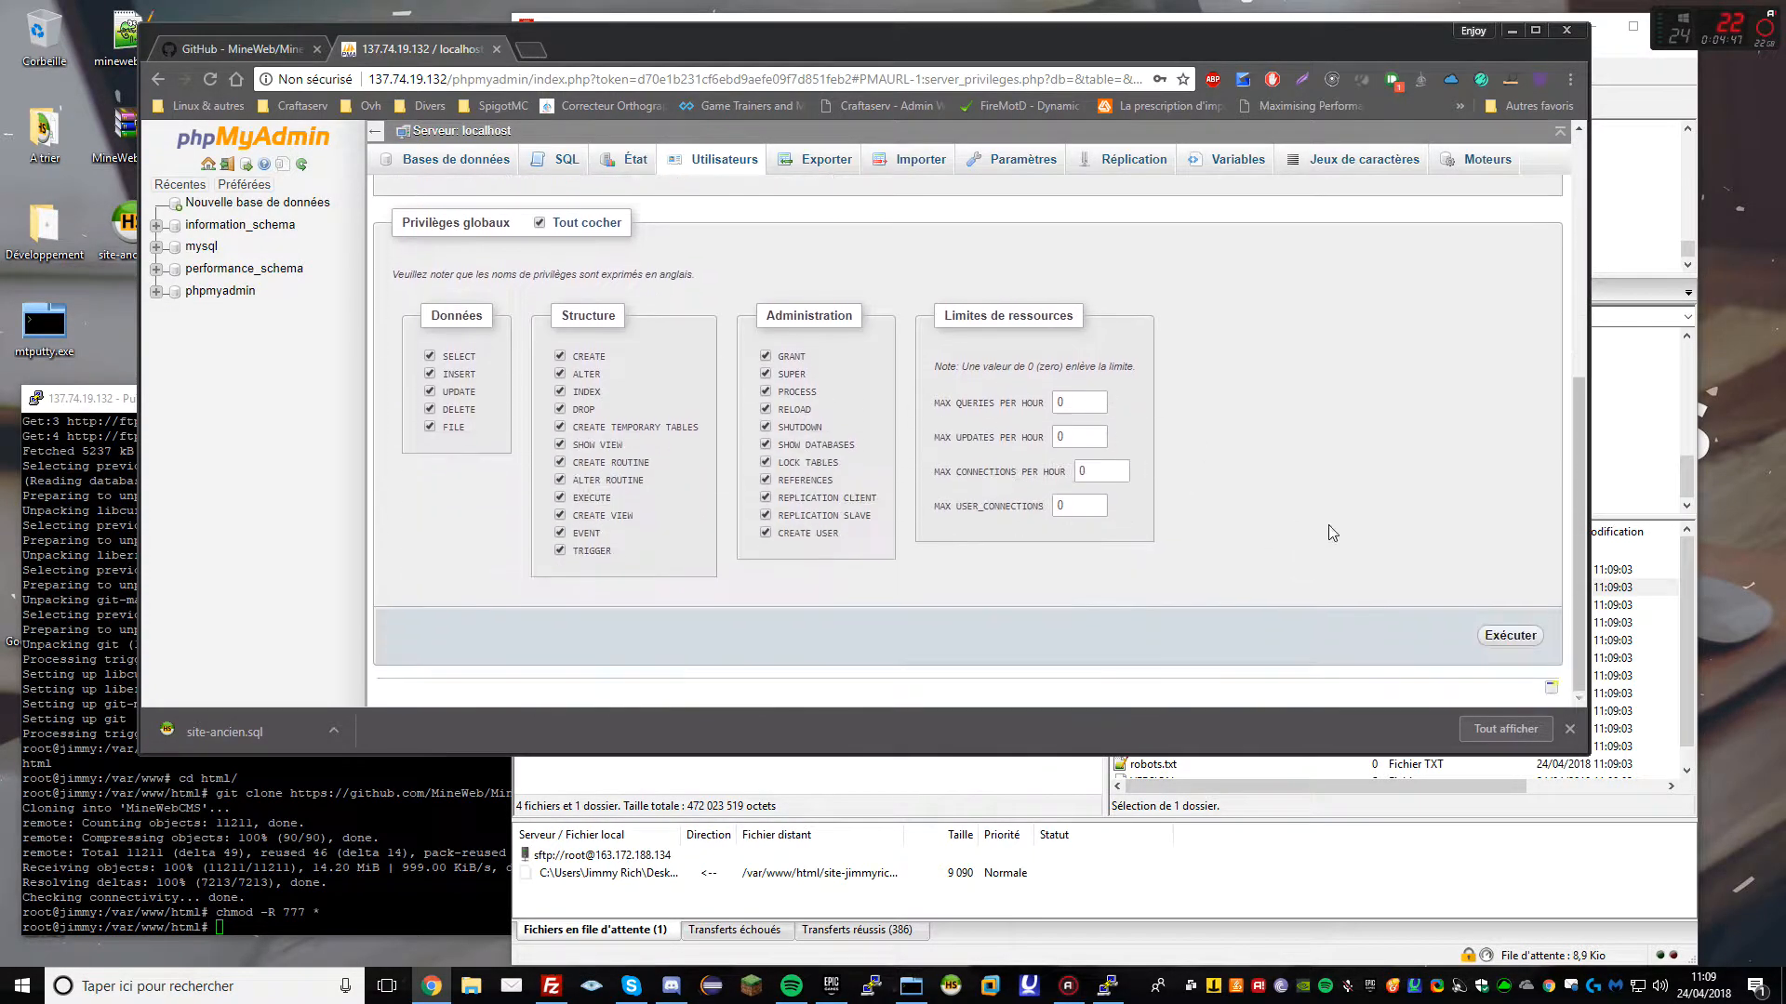
left_click(1499, 636)
Open the new empty mineweb database and select the server address
left_click(316, 139)
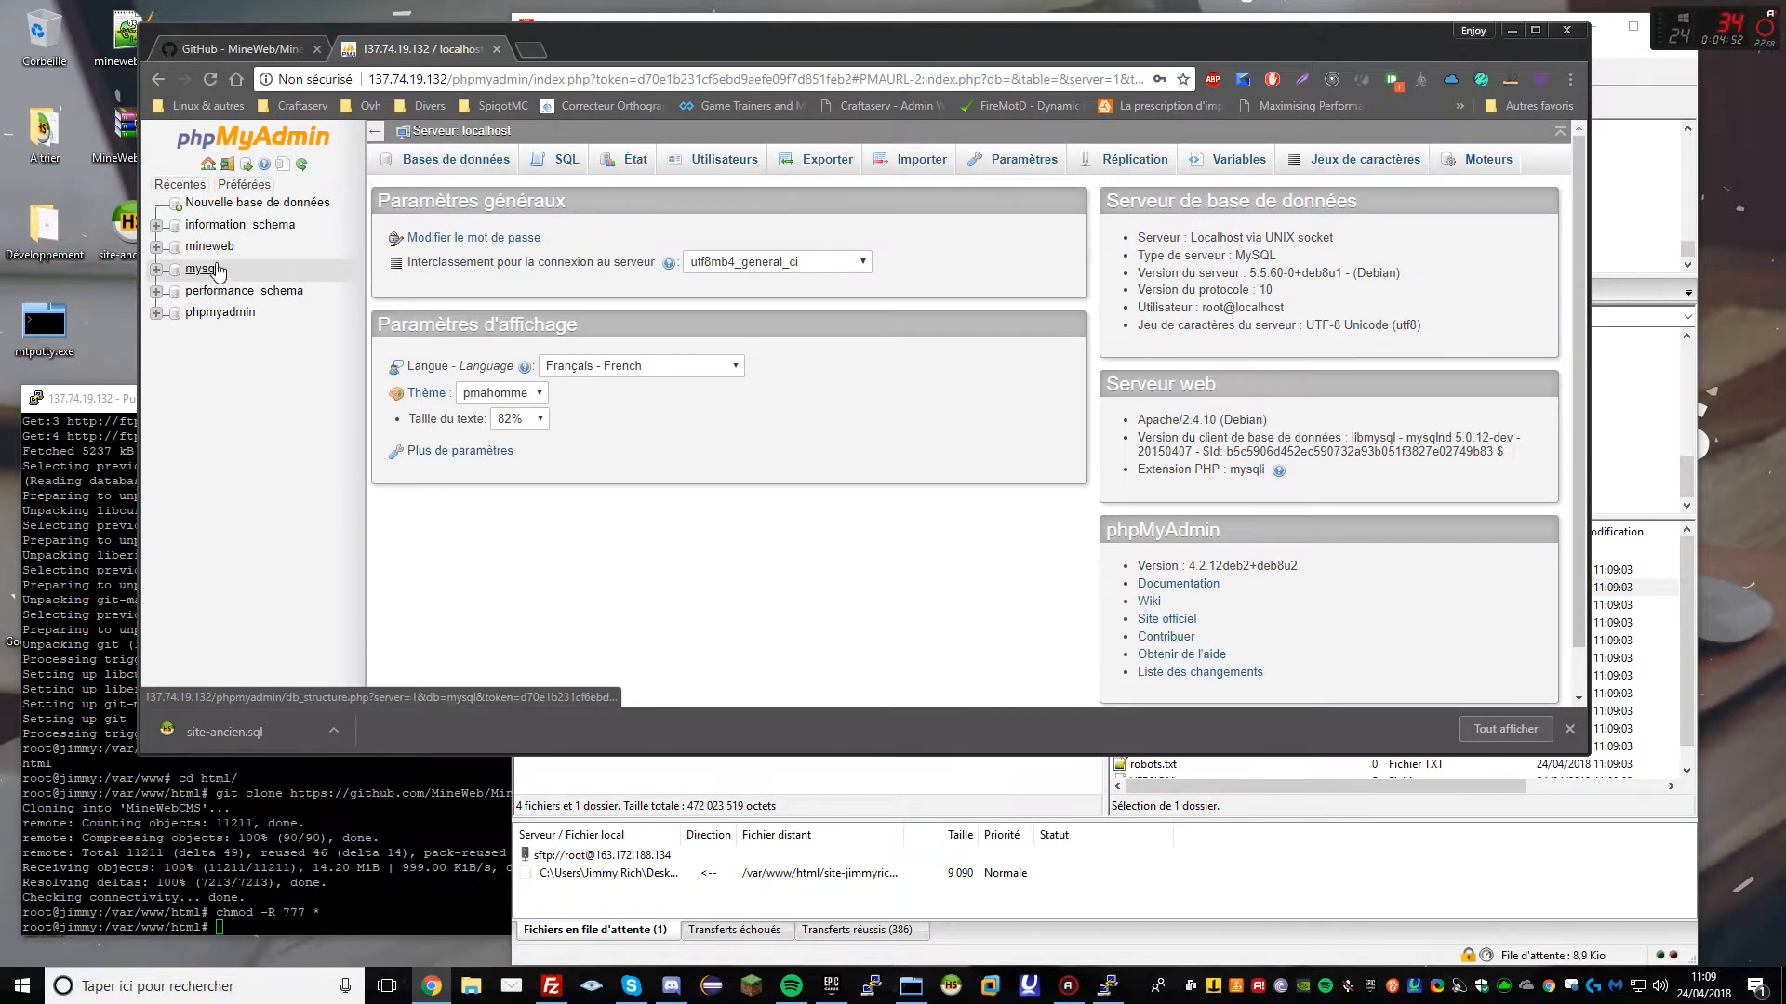
left_click(209, 246)
left_click_drag(621, 48, 595, 39)
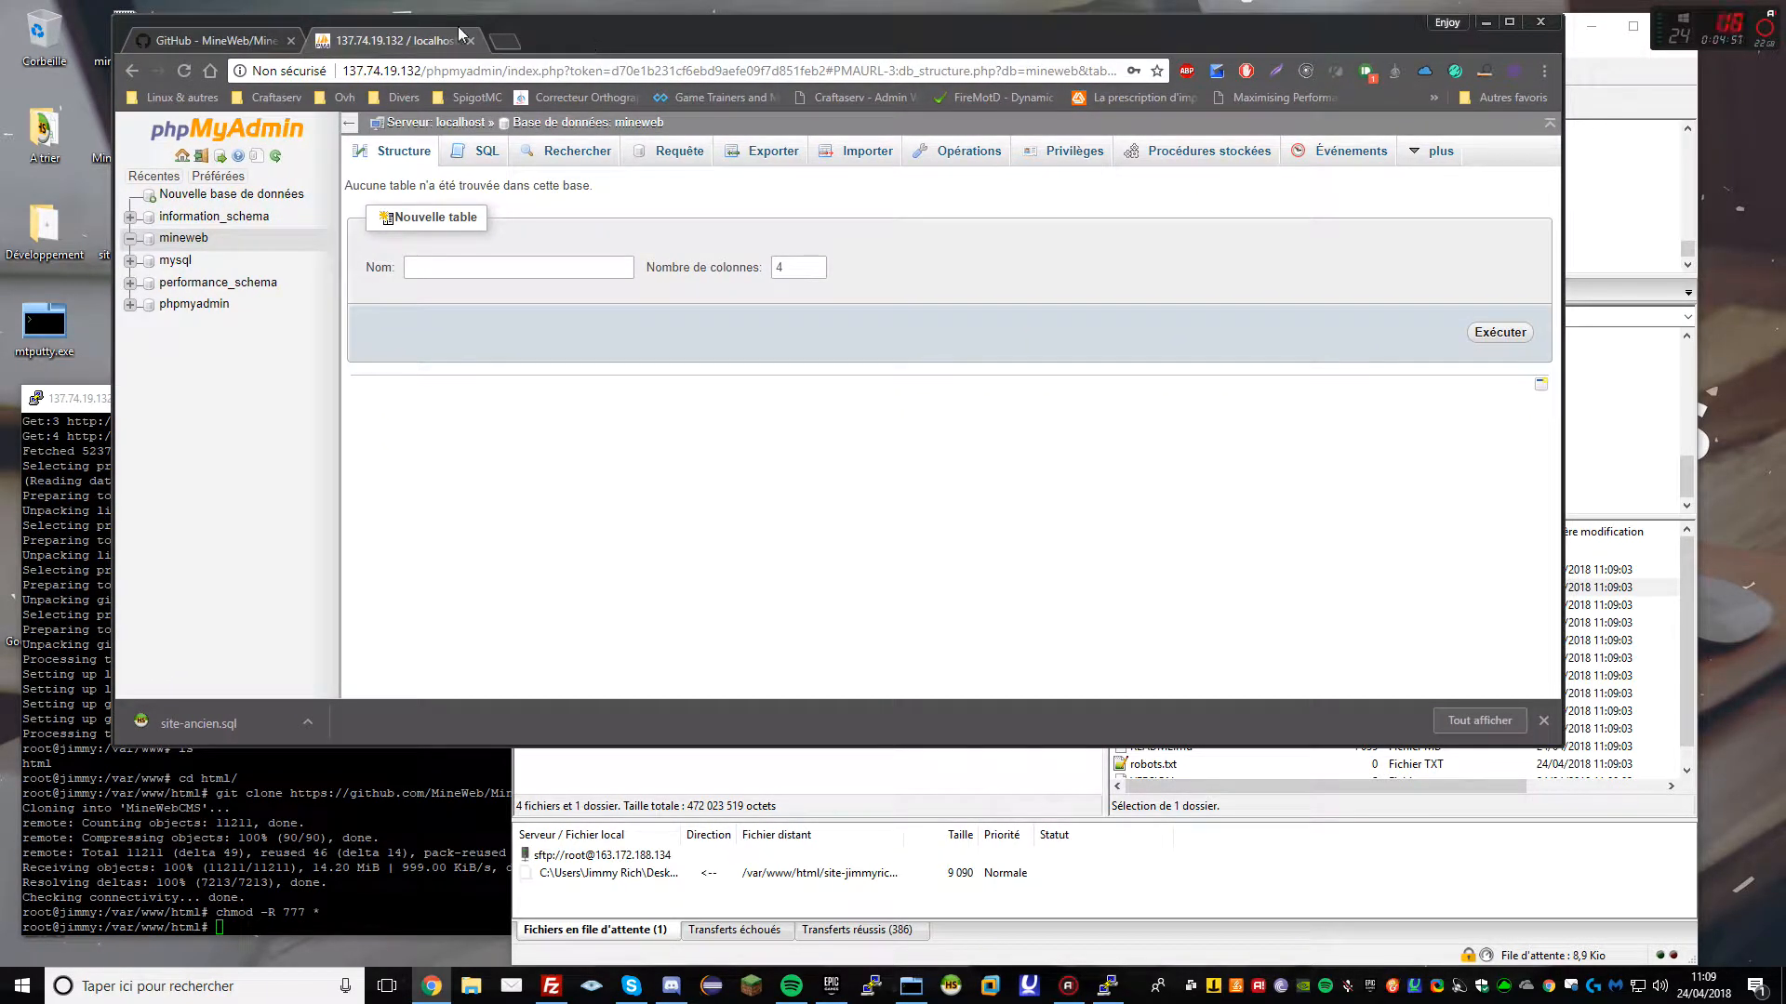
left_click_drag(421, 68, 304, 78)
key("ctrl+c")
Load the new server's site at 137.74.19.132 in a new tab and dismiss the downloads bar
left_click(499, 42)
key("ctrl+v")
key("Return")
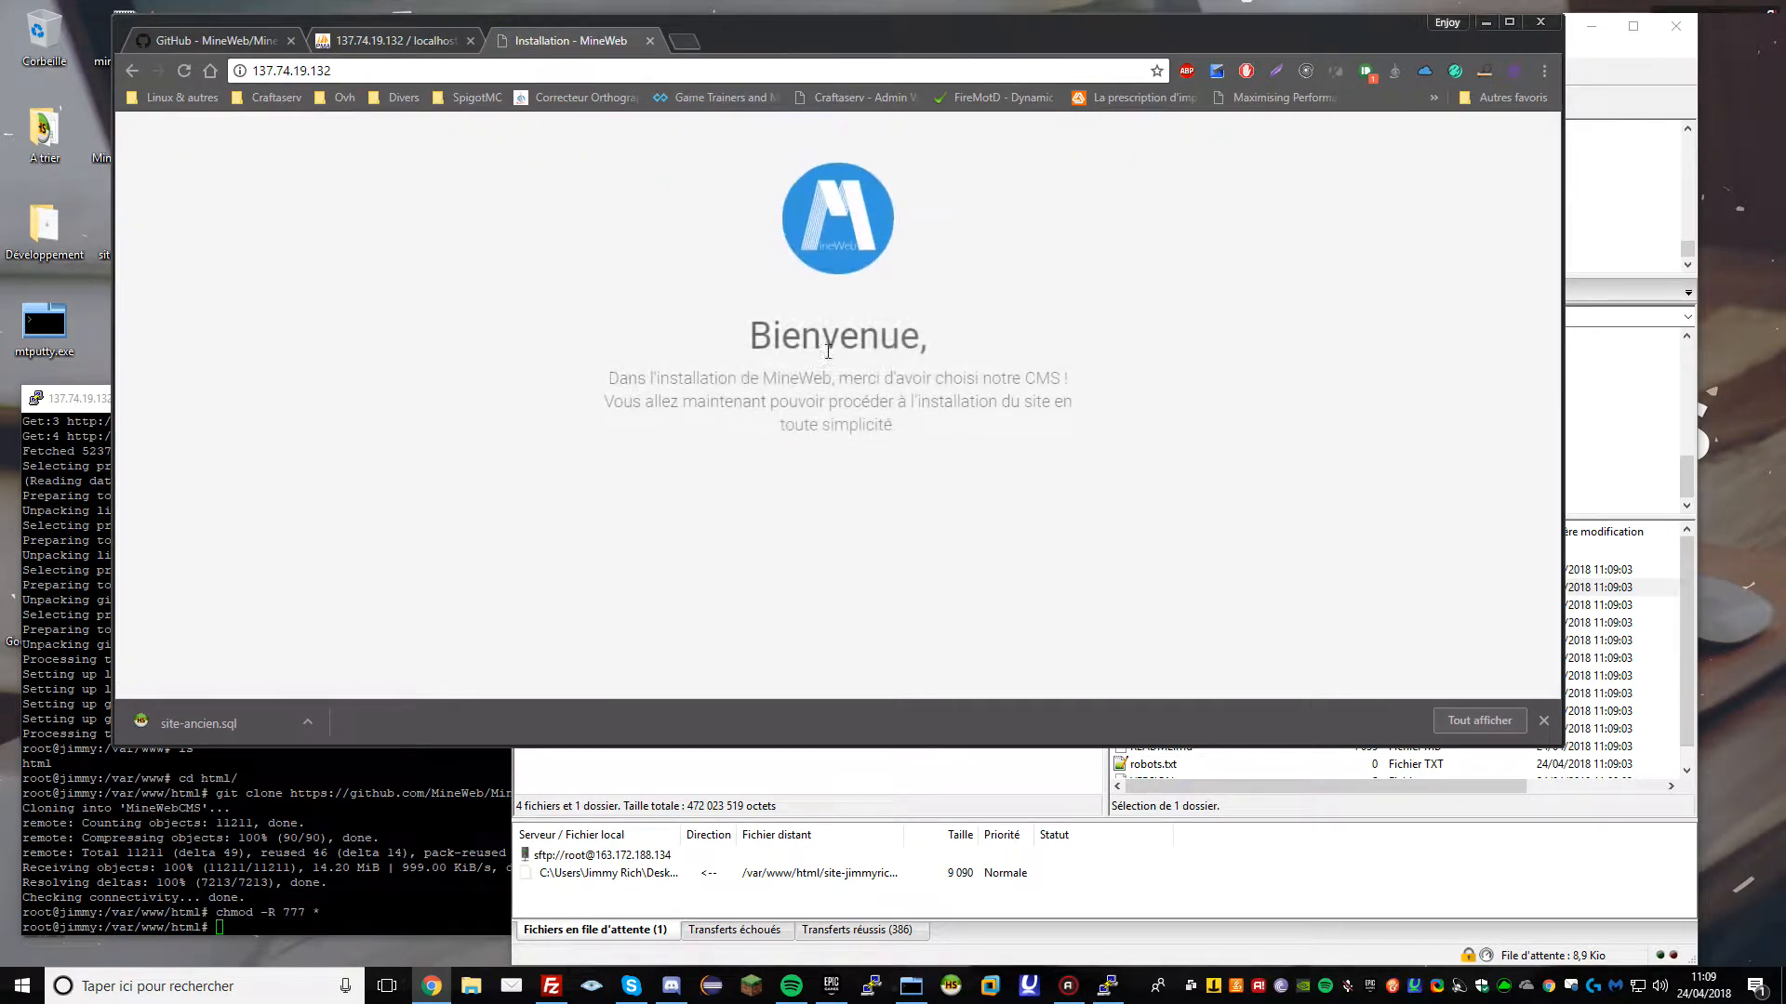
left_click(1543, 720)
Review the requirements table, highlighting the missing URL rewriting (.htaccess) error
scroll(962, 535, "down", 3)
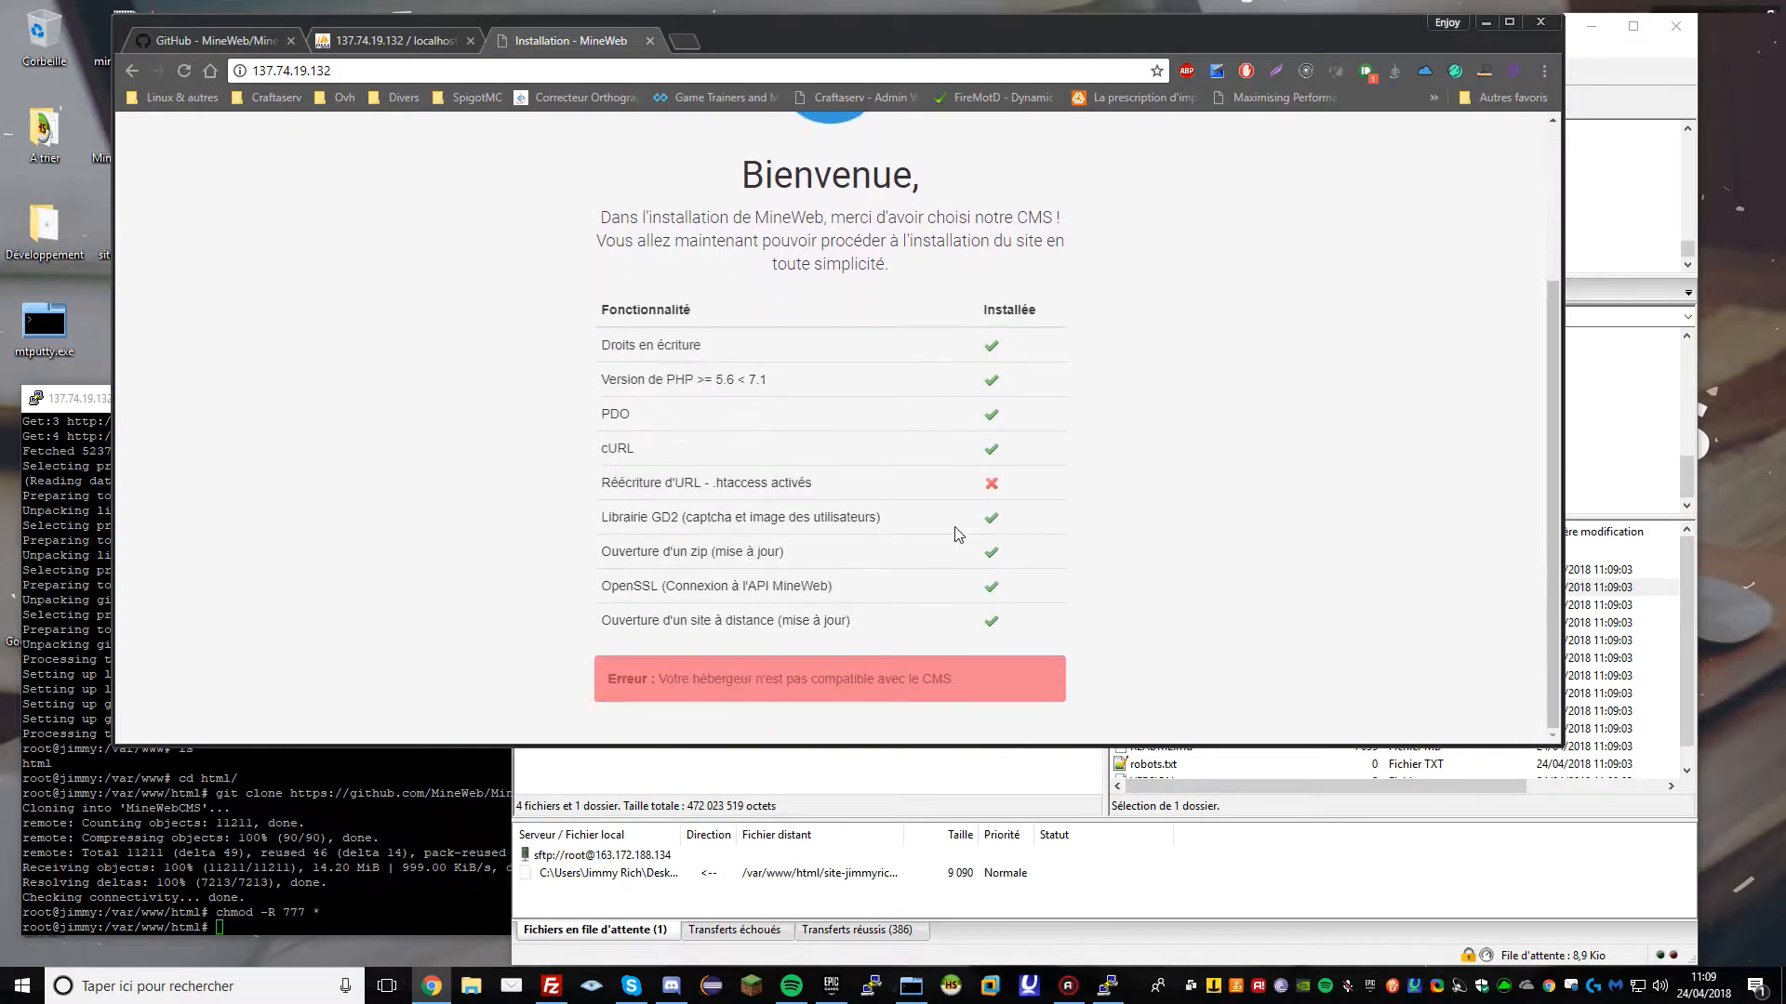
left_click_drag(601, 482, 857, 488)
left_click(781, 482)
triple_click(727, 481)
left_click(725, 483)
left_click(87, 558)
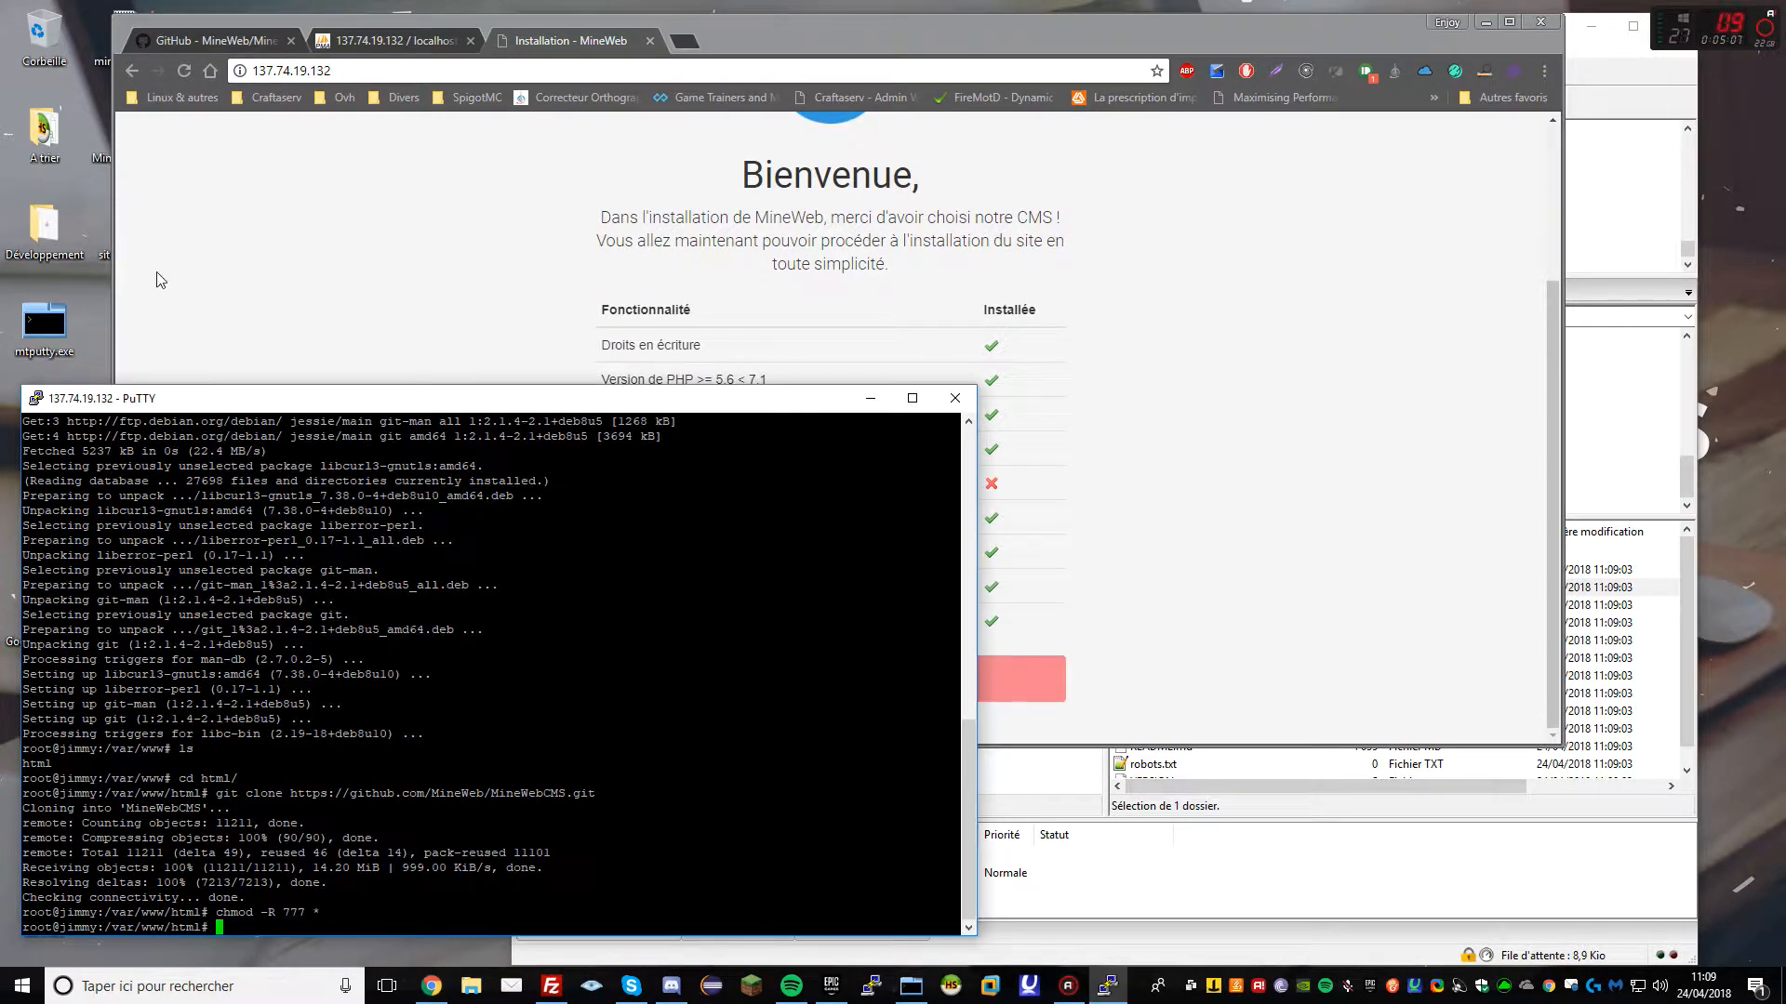
Run 'a2enmod rewrite' and 'service apache2 restart', then reload the MineWeb installer page
left_click_drag(196, 402, 187, 404)
type("a")
type("2enmod rewrite")
key("Return")
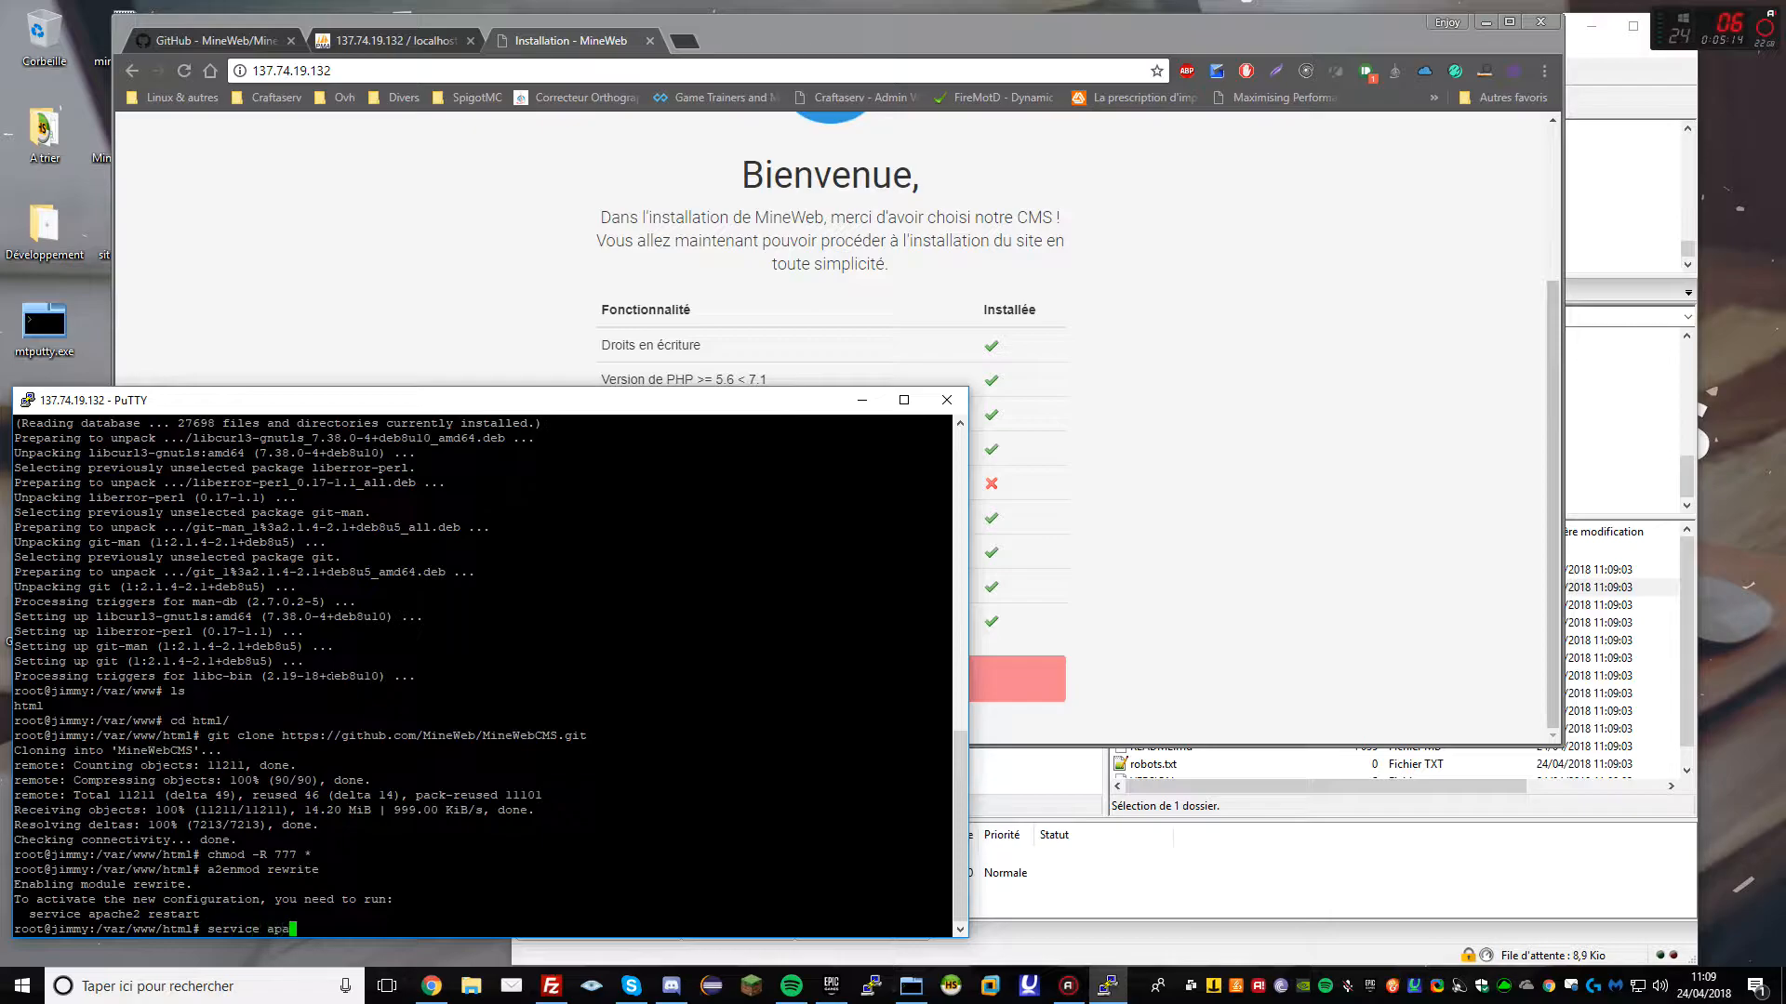
type("service apache2 restart")
key("Return")
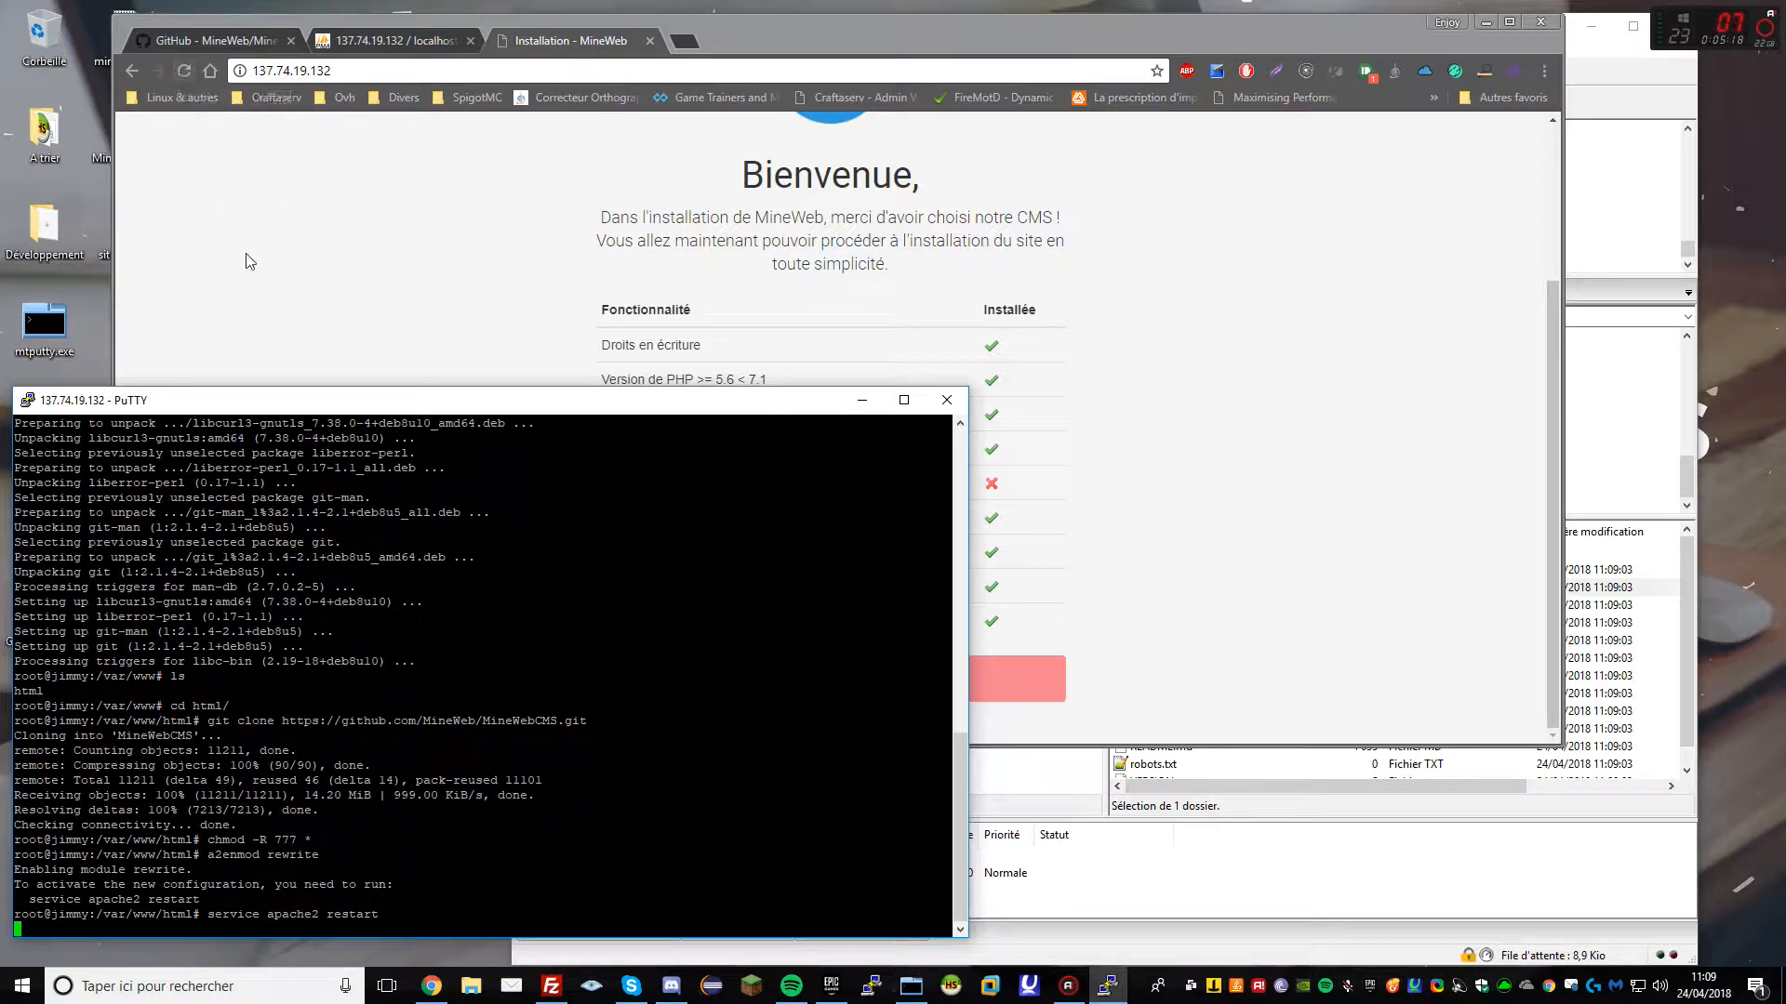
left_click(247, 180)
left_click(185, 71)
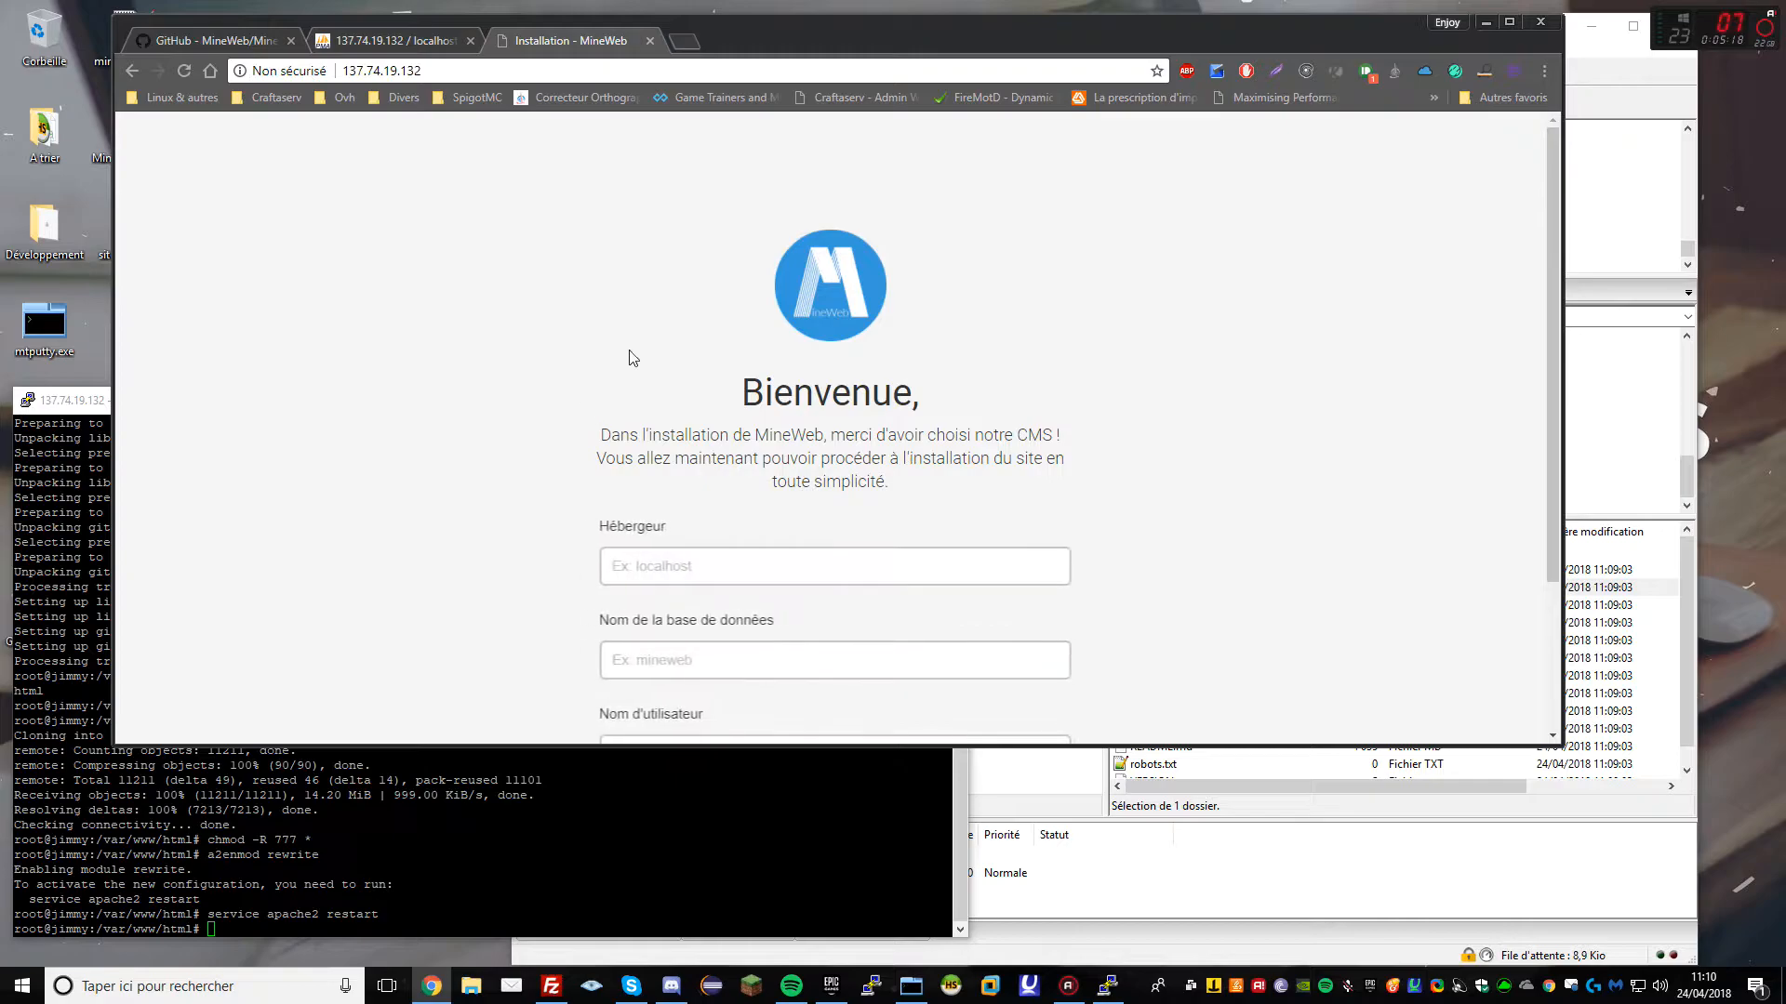
Enter host localhost, database mineweb, user mineweb and its password, then install the database tables
key("super+Up")
left_click(653, 546)
type("localhost")
key("Tab")
type("mineweb")
key("Tab")
type("mineweb")
key("Tab")
type("•••••••")
key("Return")
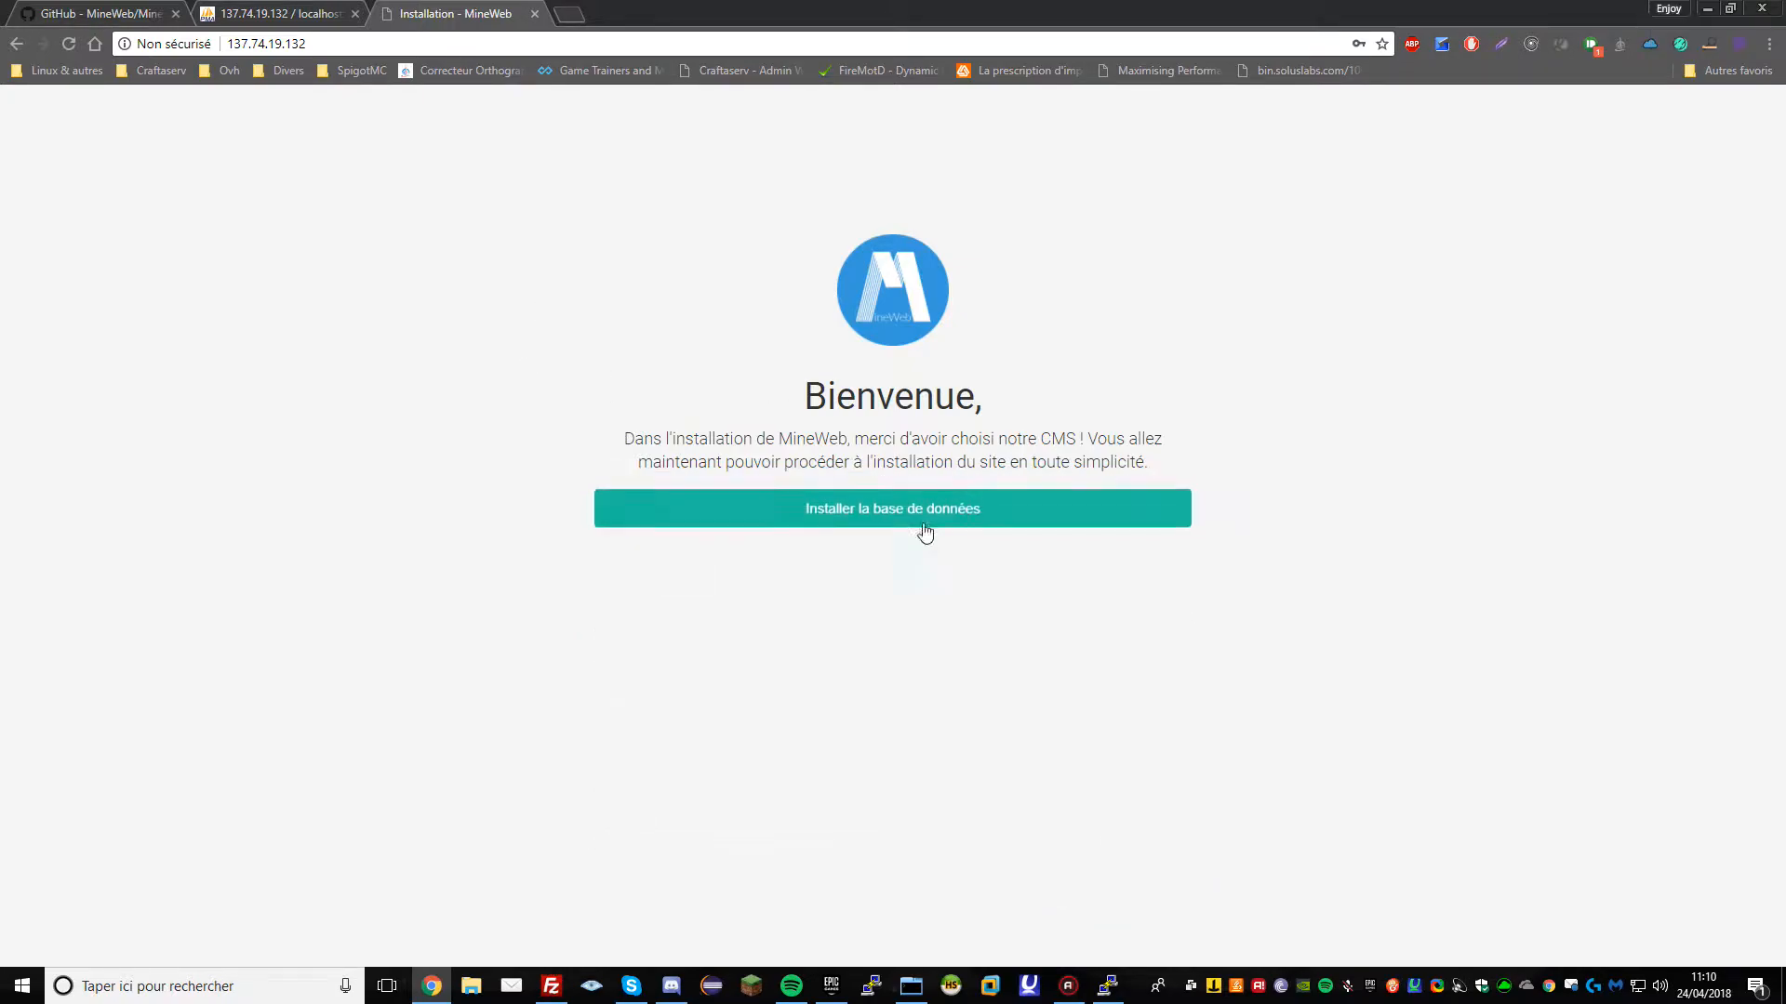
left_click(900, 518)
left_click(722, 315)
Create the administrator account with username, password entered twice and autofilled e-mail, then finish installing
type("jimmy57000")
key("Tab")
type("••••••••••••")
key("Tab")
type("••••••••••••")
key("Tab")
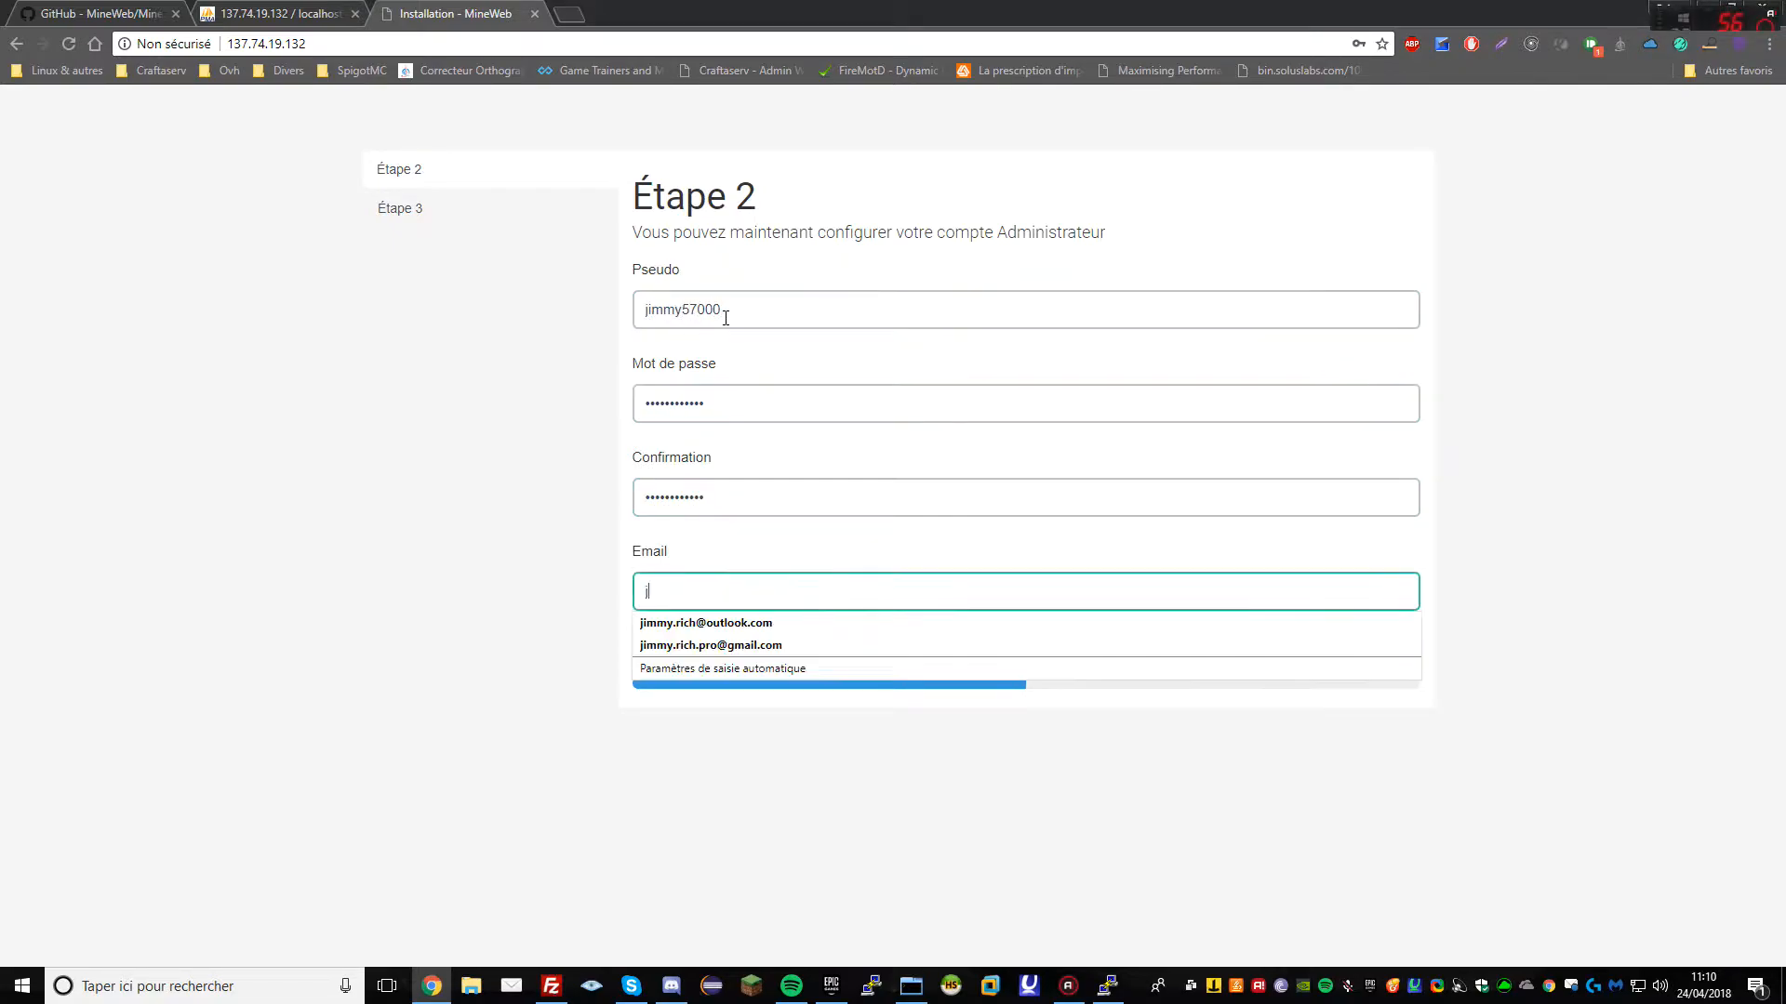
type("j")
key("Down")
key("Return")
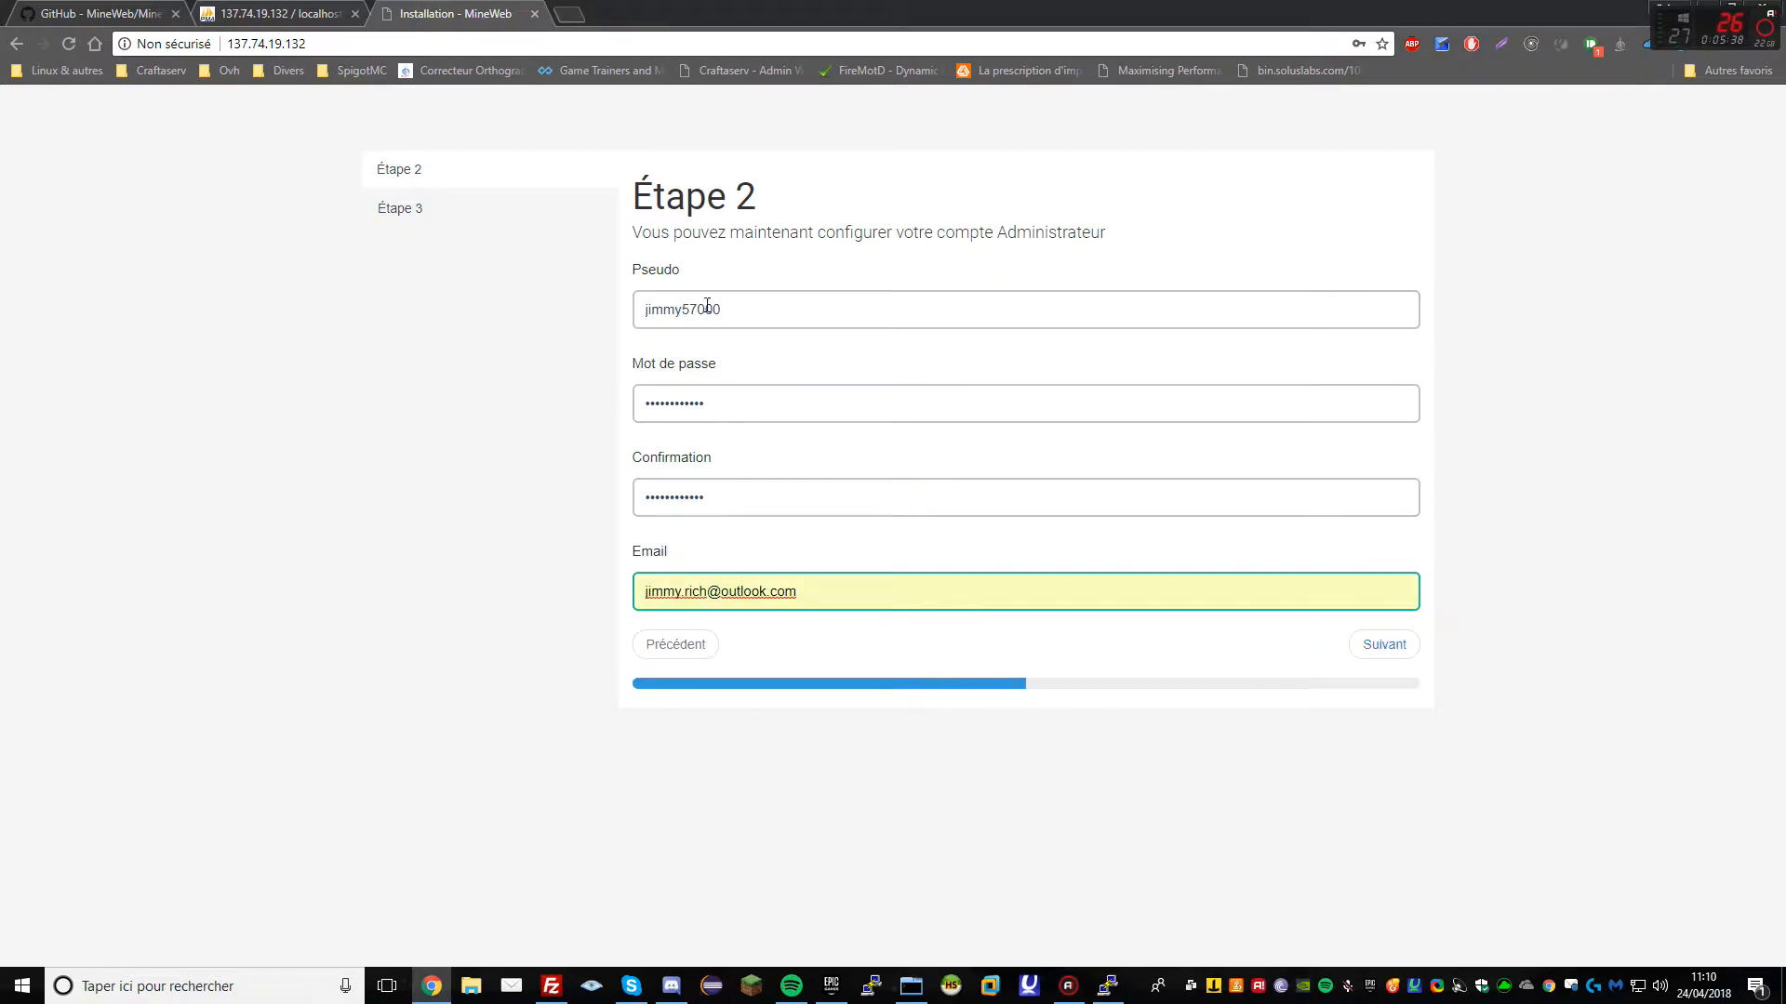
left_click(1400, 651)
Log in to the new site with the administrator credentials
left_click_drag(715, 13, 942, 36)
left_click(1473, 195)
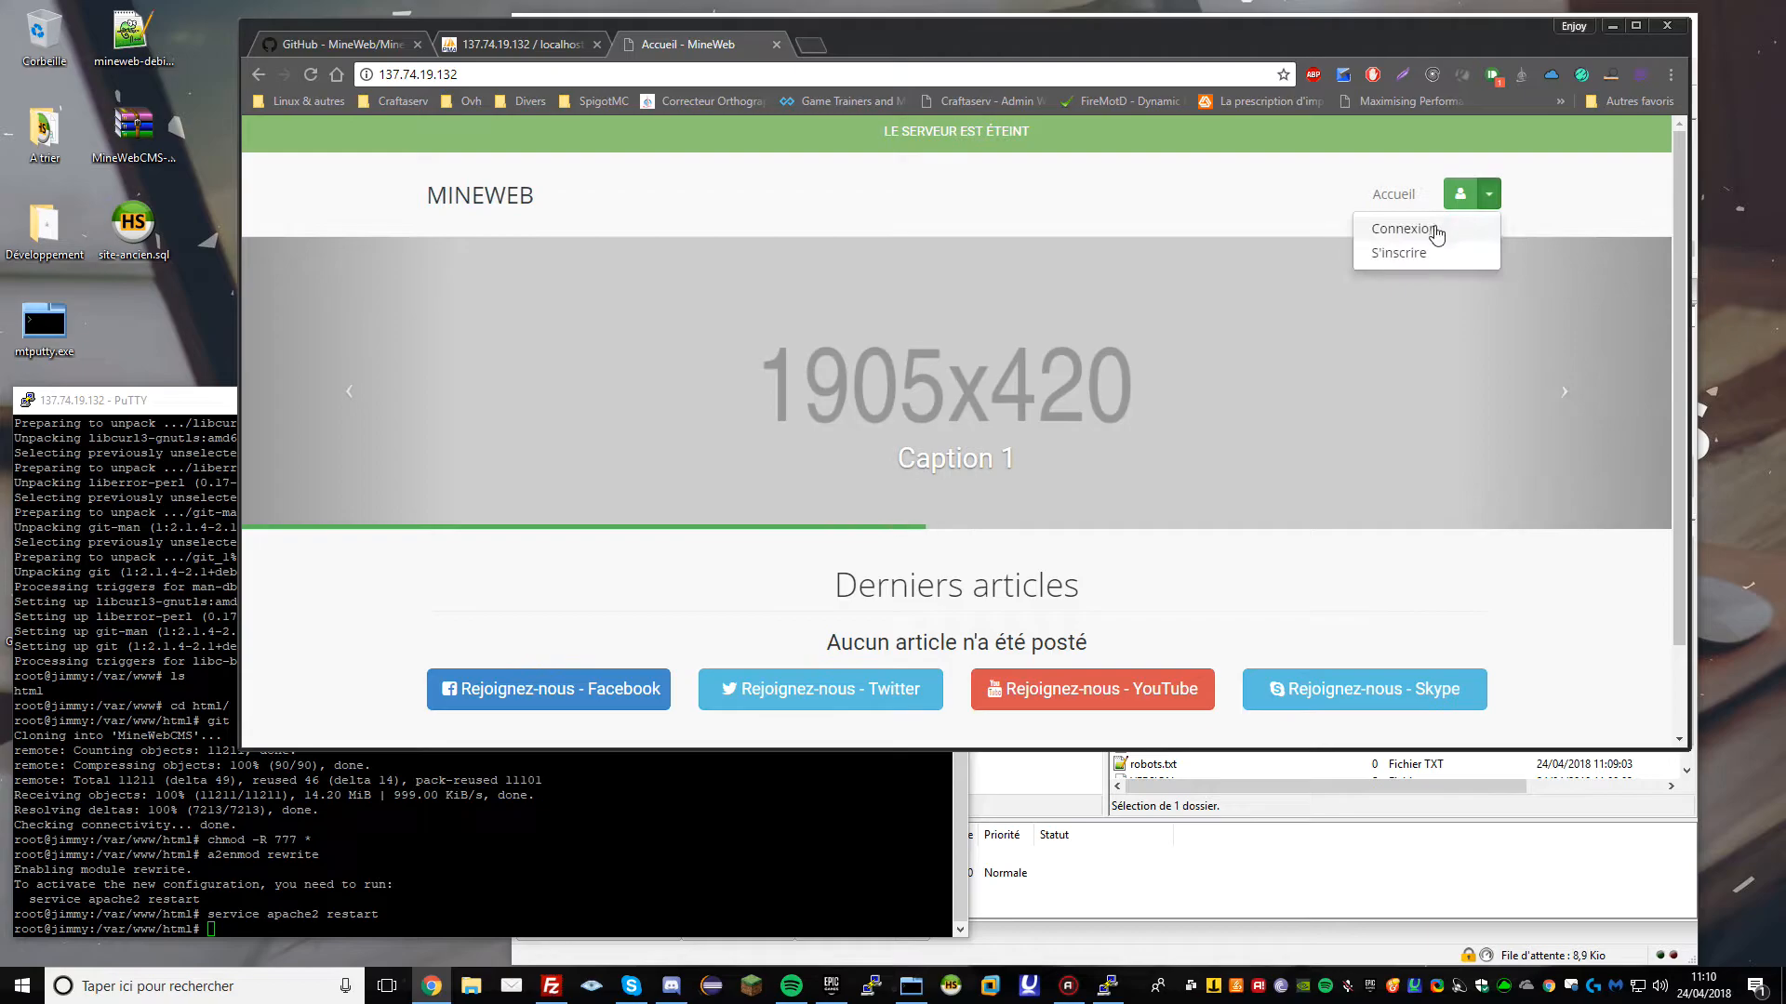
left_click(1404, 227)
left_click(868, 227)
type("jimmy57000")
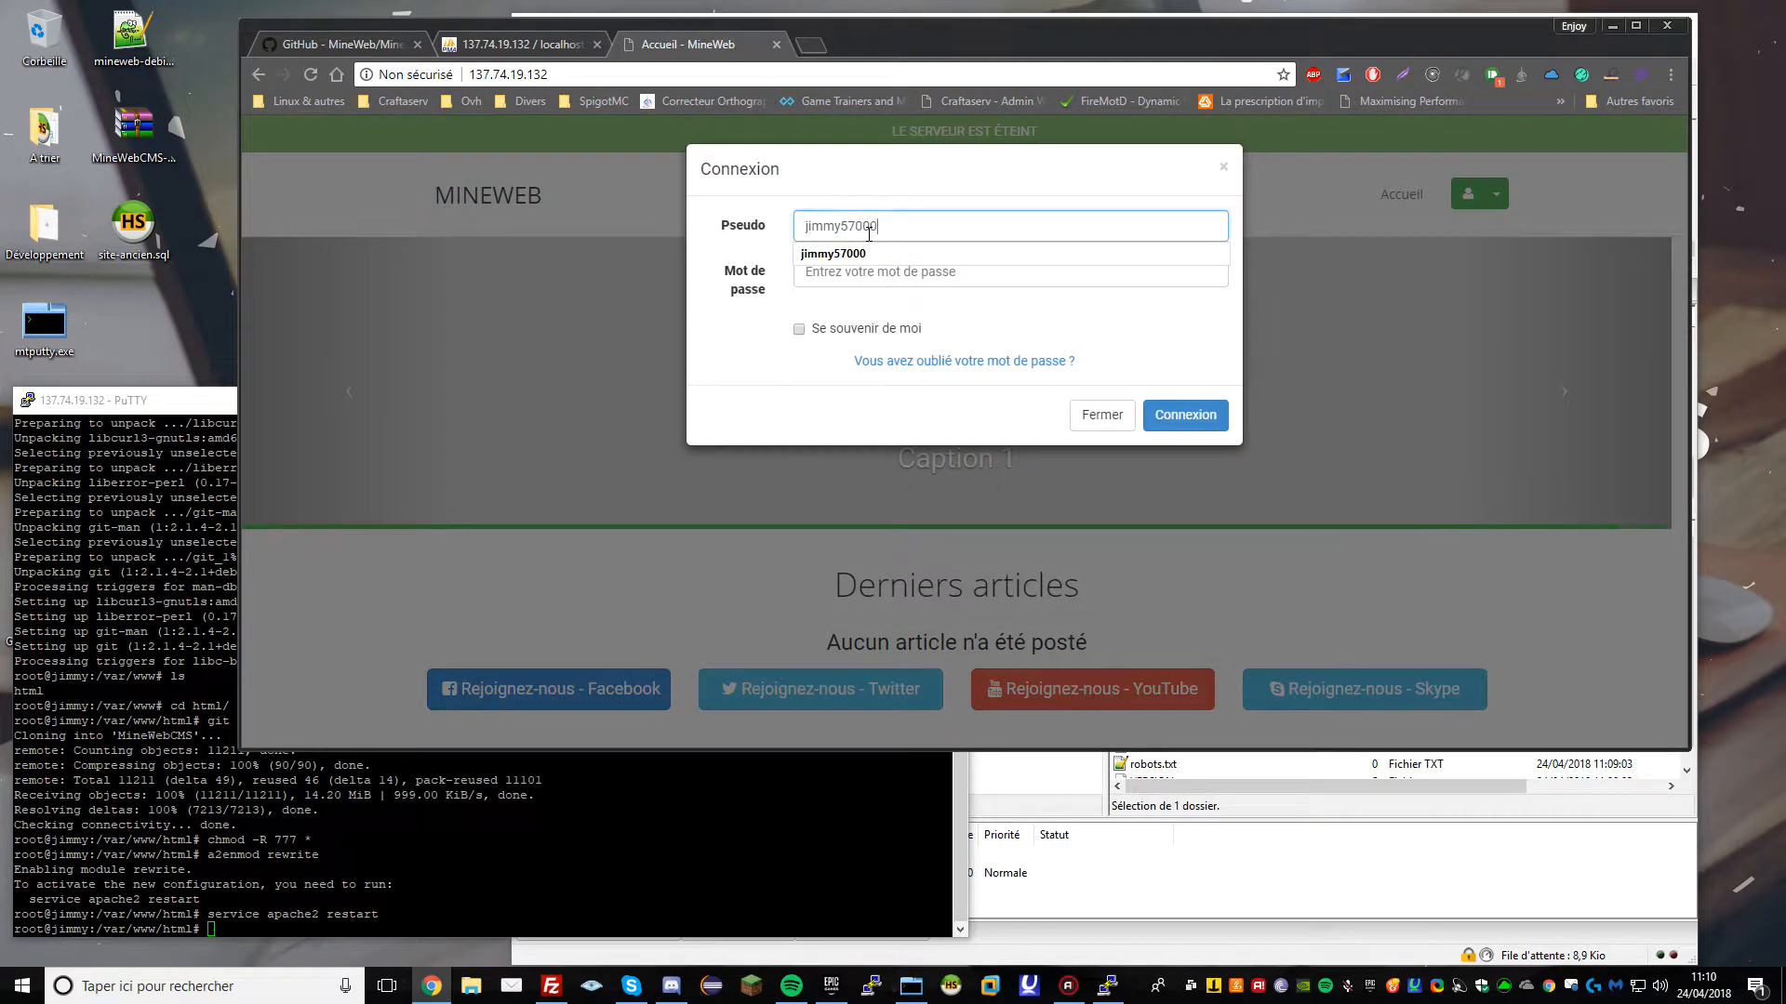
key("Tab")
type("***********")
key("Return")
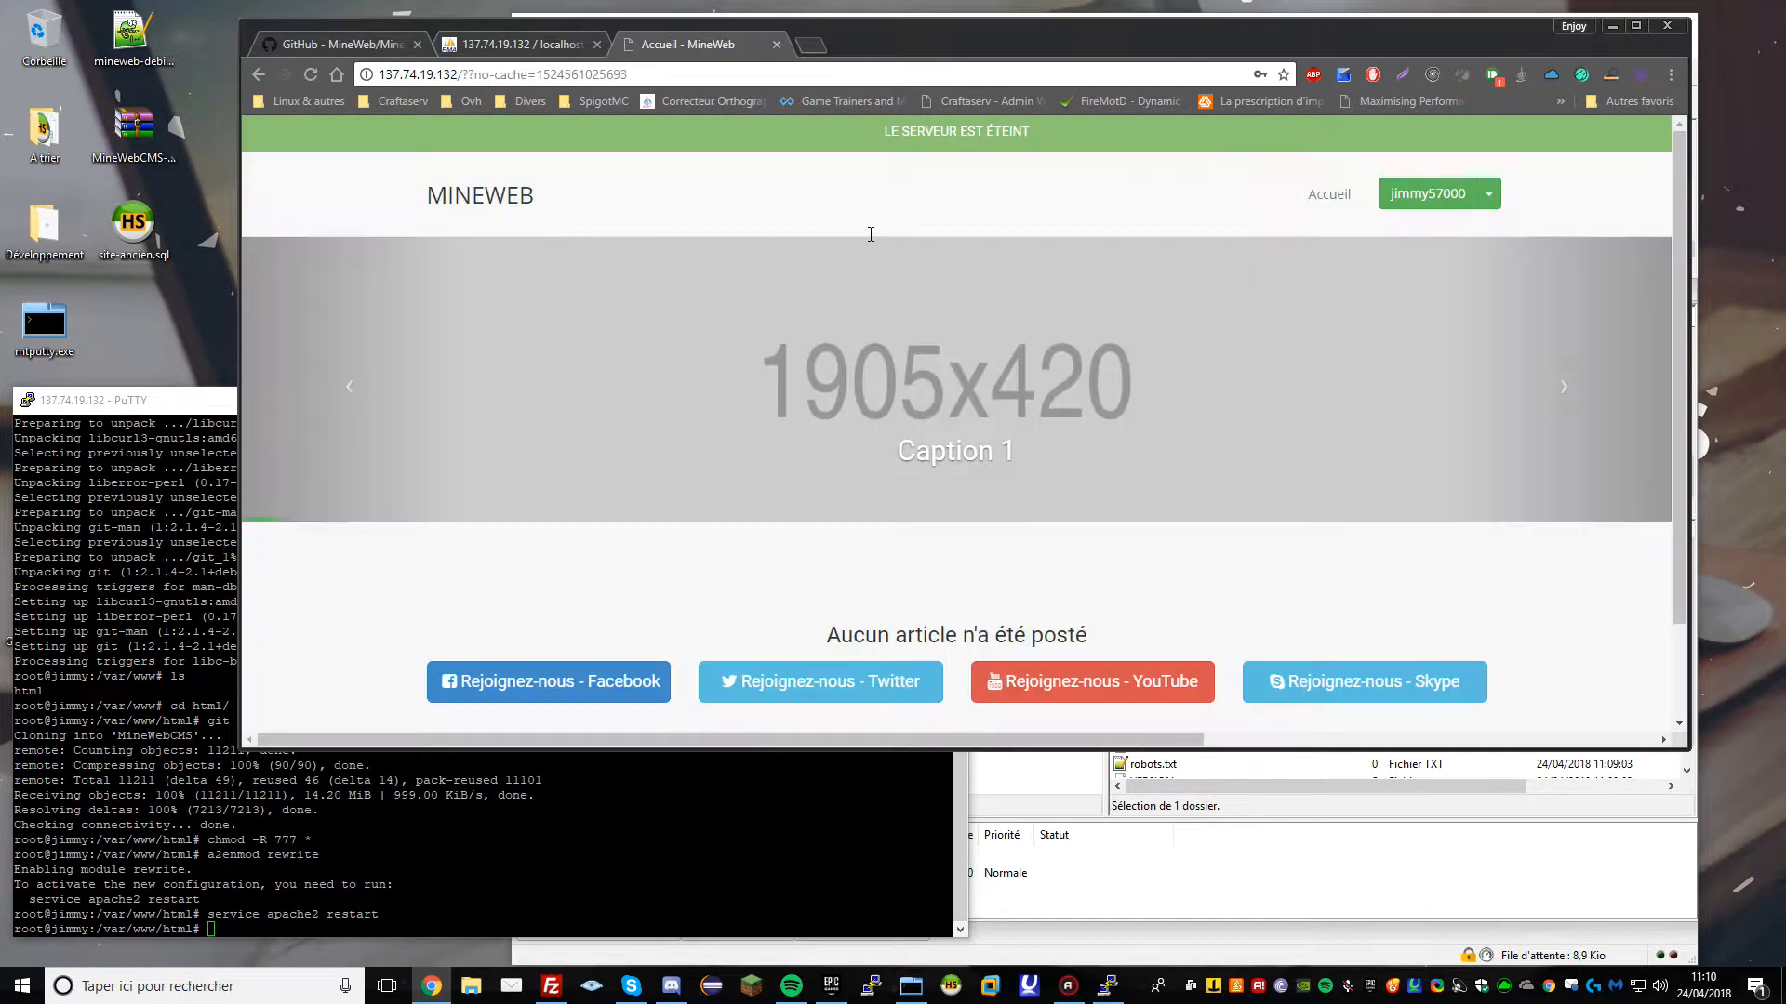
Open Panel Administrateur, view the Maintenance and Mettre à jour pages, then log out
left_click(1427, 194)
left_click(1395, 296)
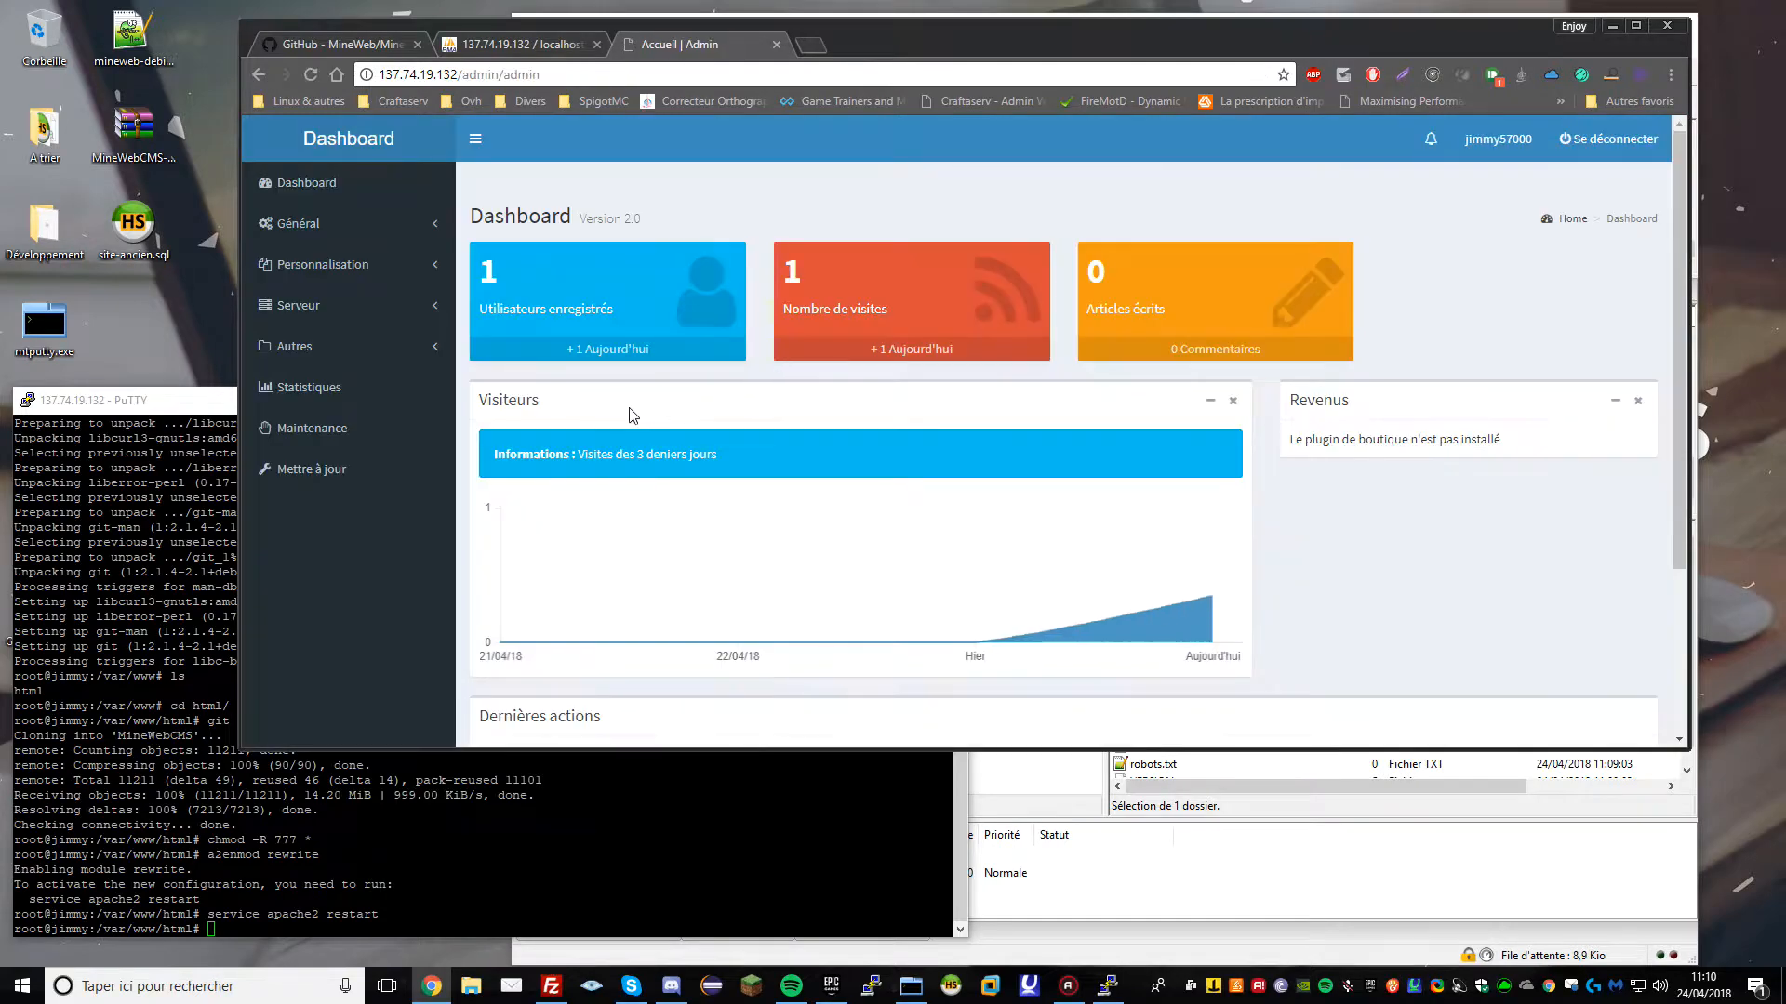
left_click(372, 428)
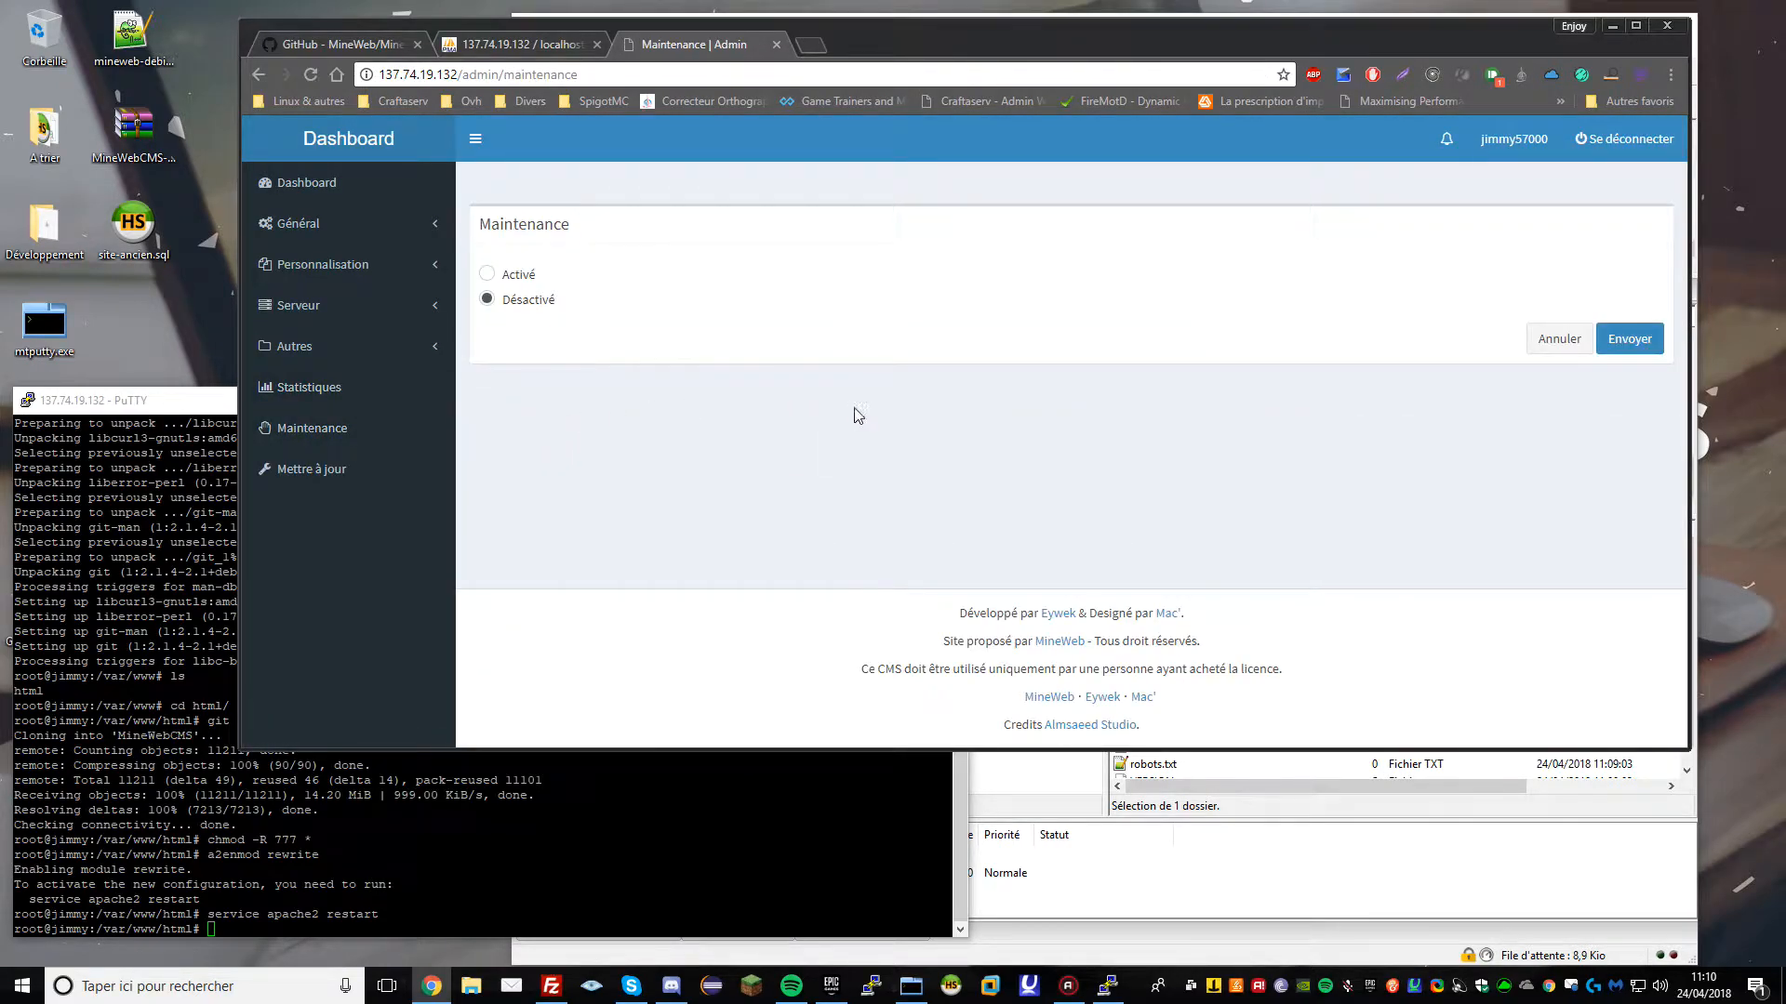
left_click(311, 471)
left_click_drag(957, 251, 1108, 347)
left_click(1138, 517)
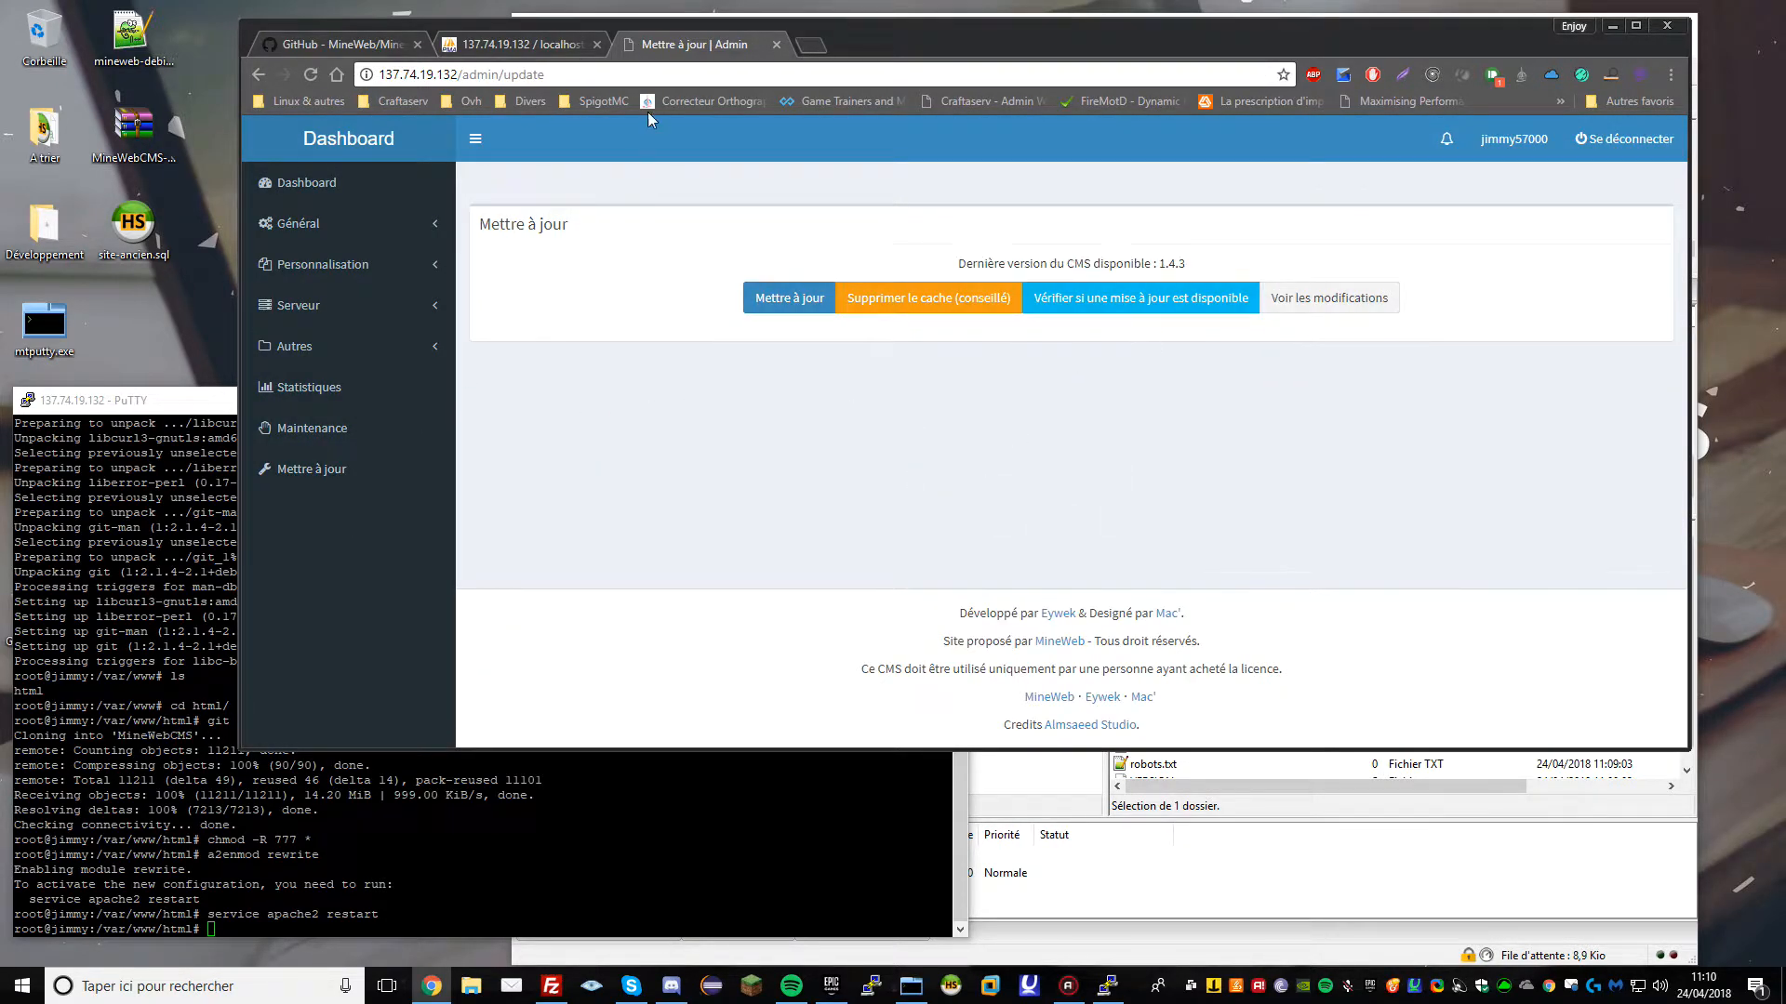
left_click(1624, 138)
left_click_drag(830, 39, 685, 54)
Drop all 20 tables from the mineweb database
left_click(723, 42)
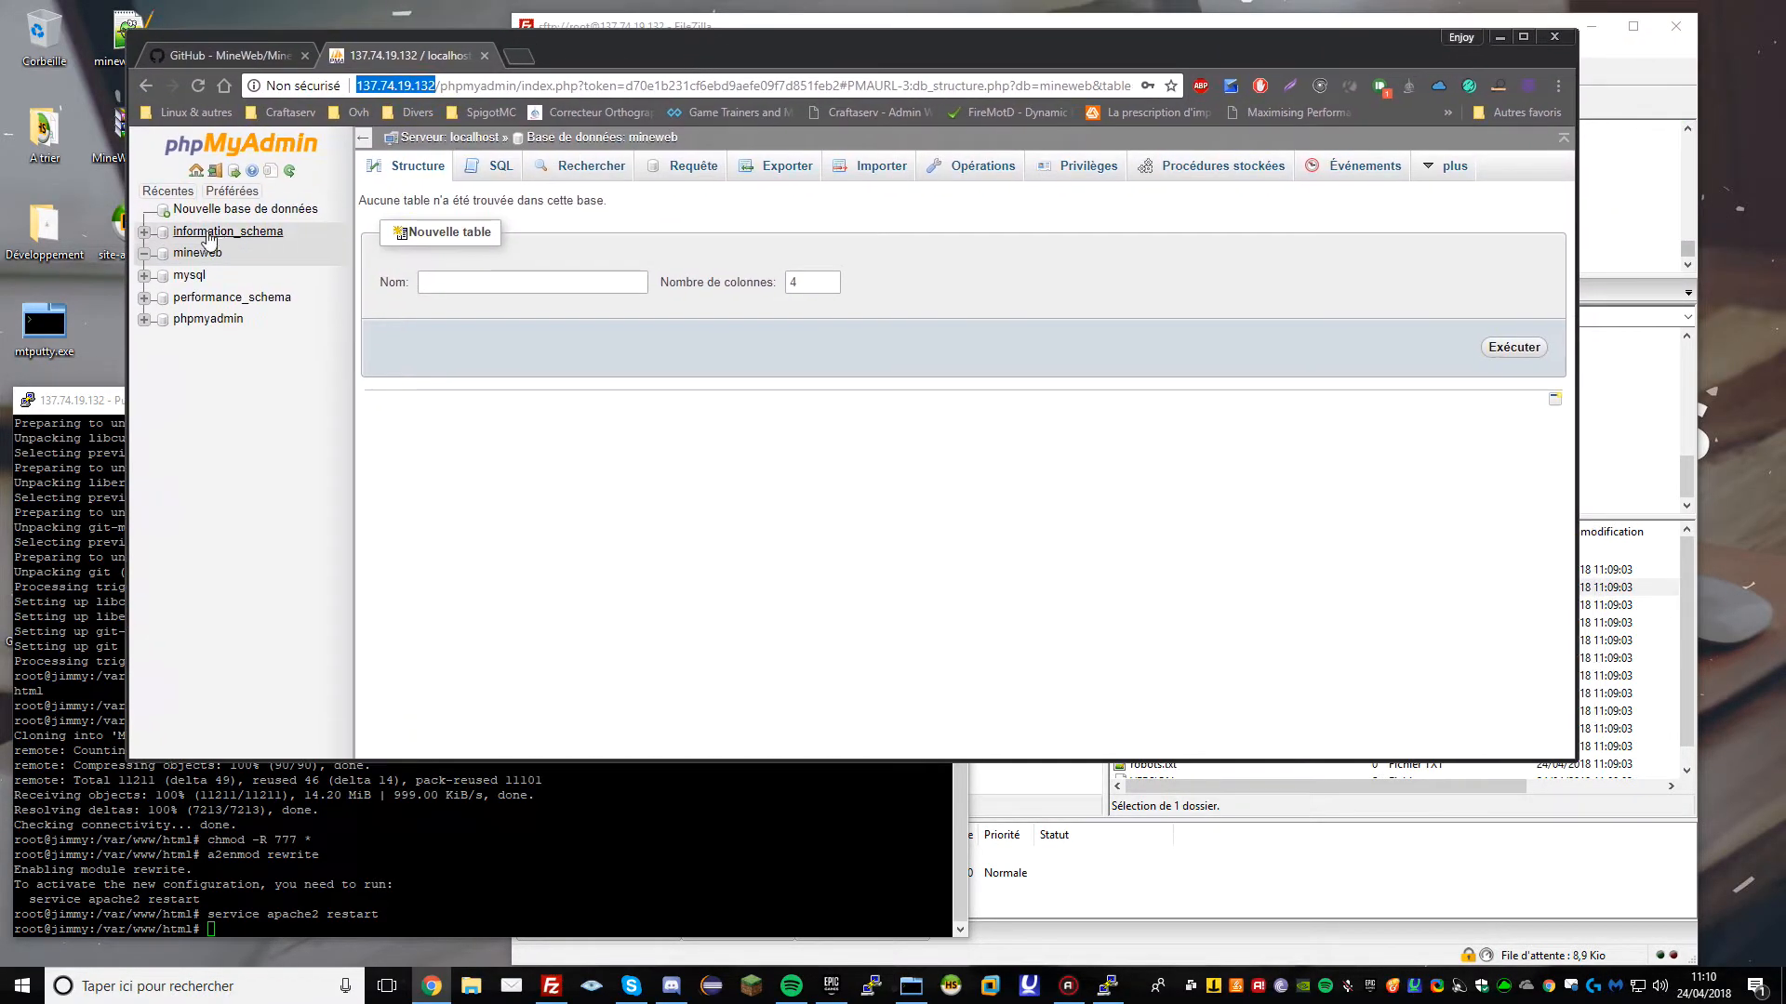
left_click(200, 252)
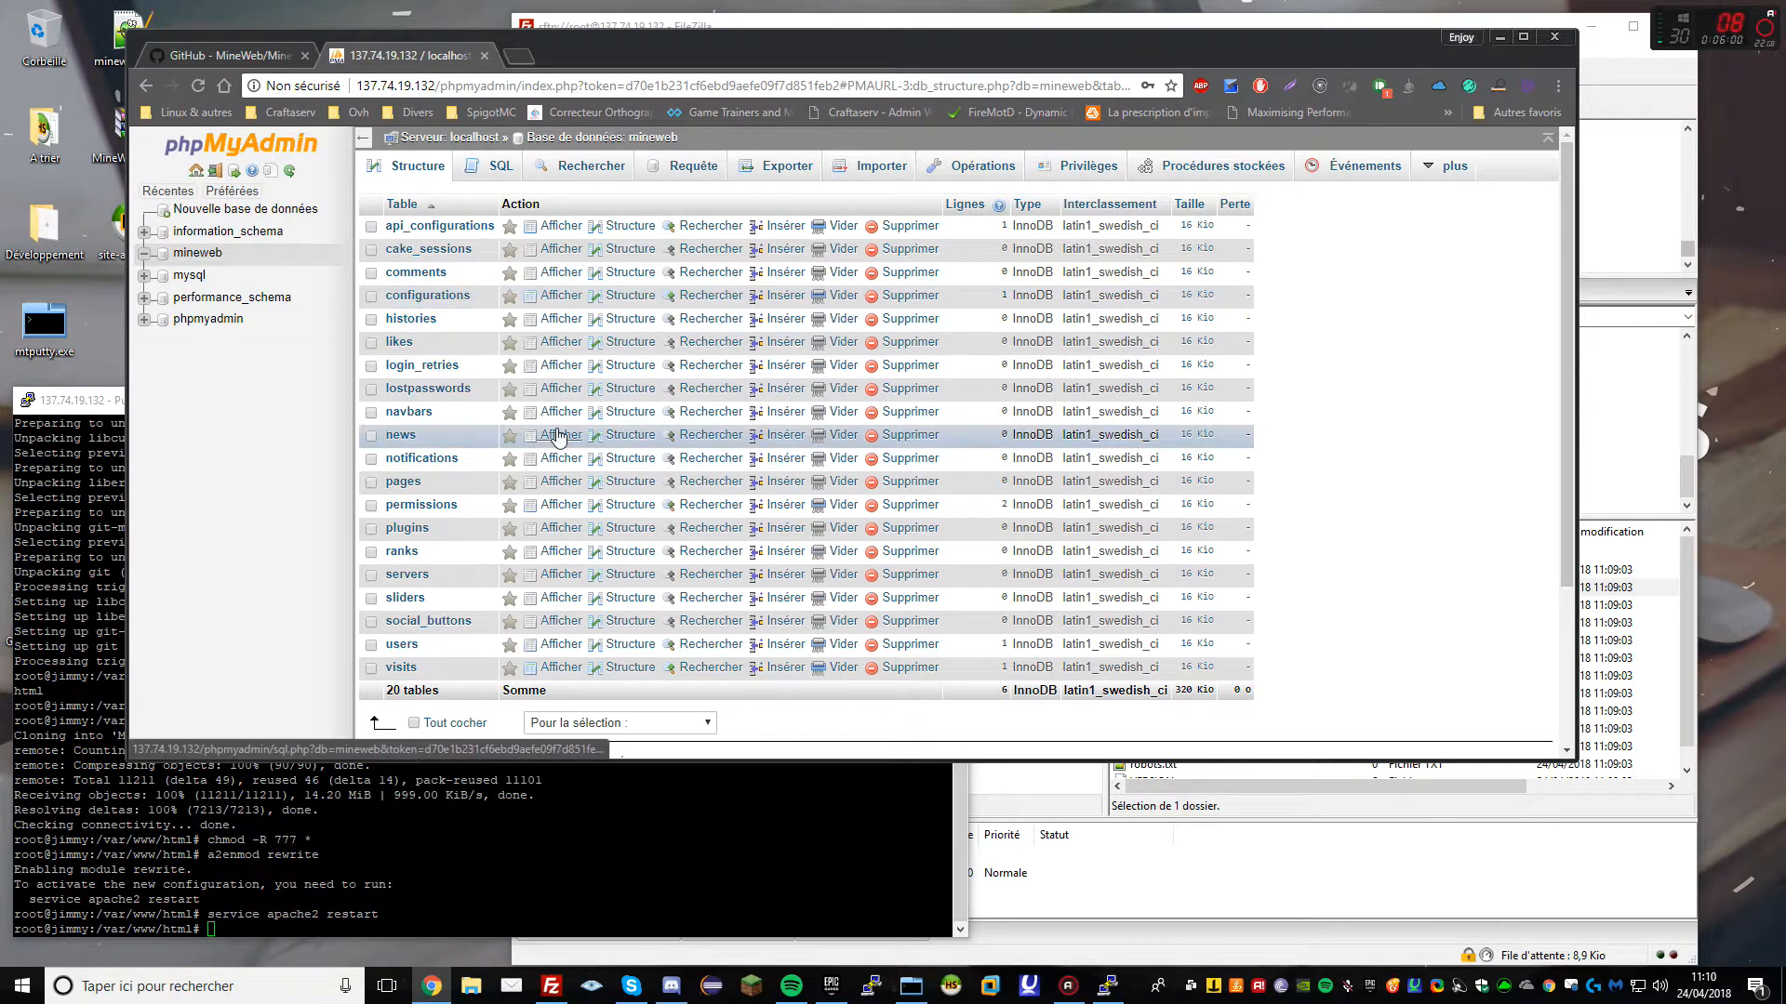
left_click_drag(676, 61, 502, 131)
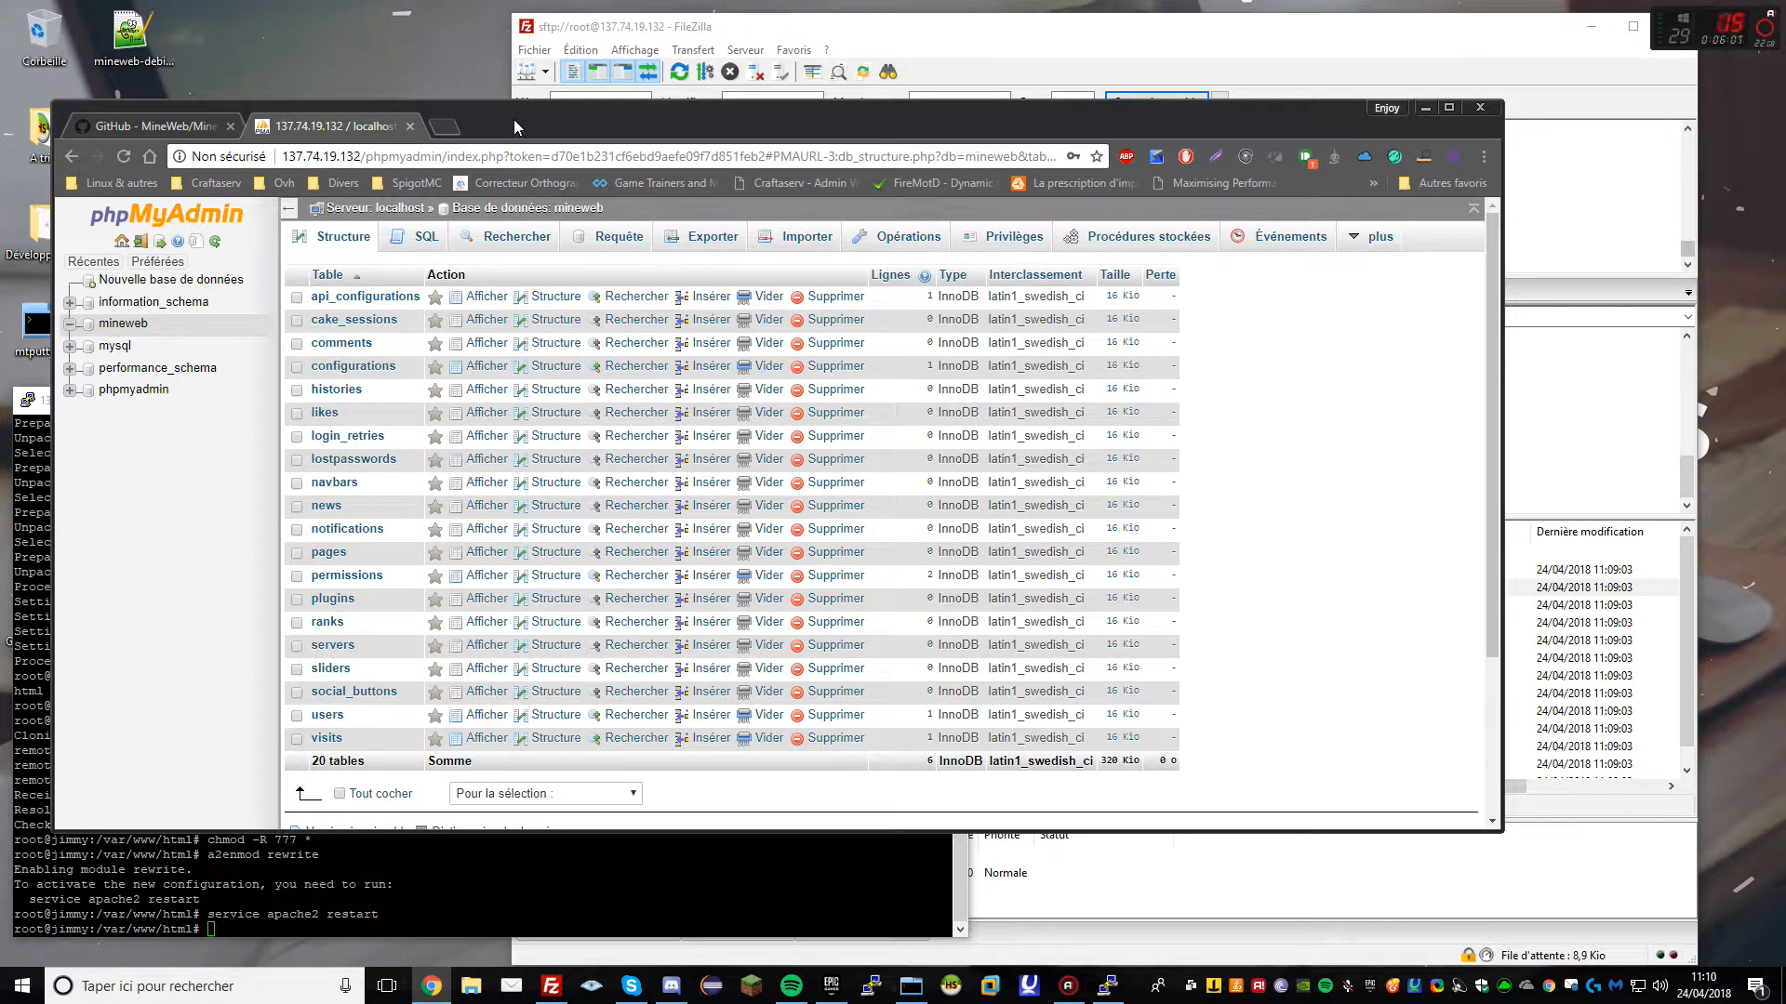
double_click(514, 119)
left_click(316, 682)
left_click(474, 685)
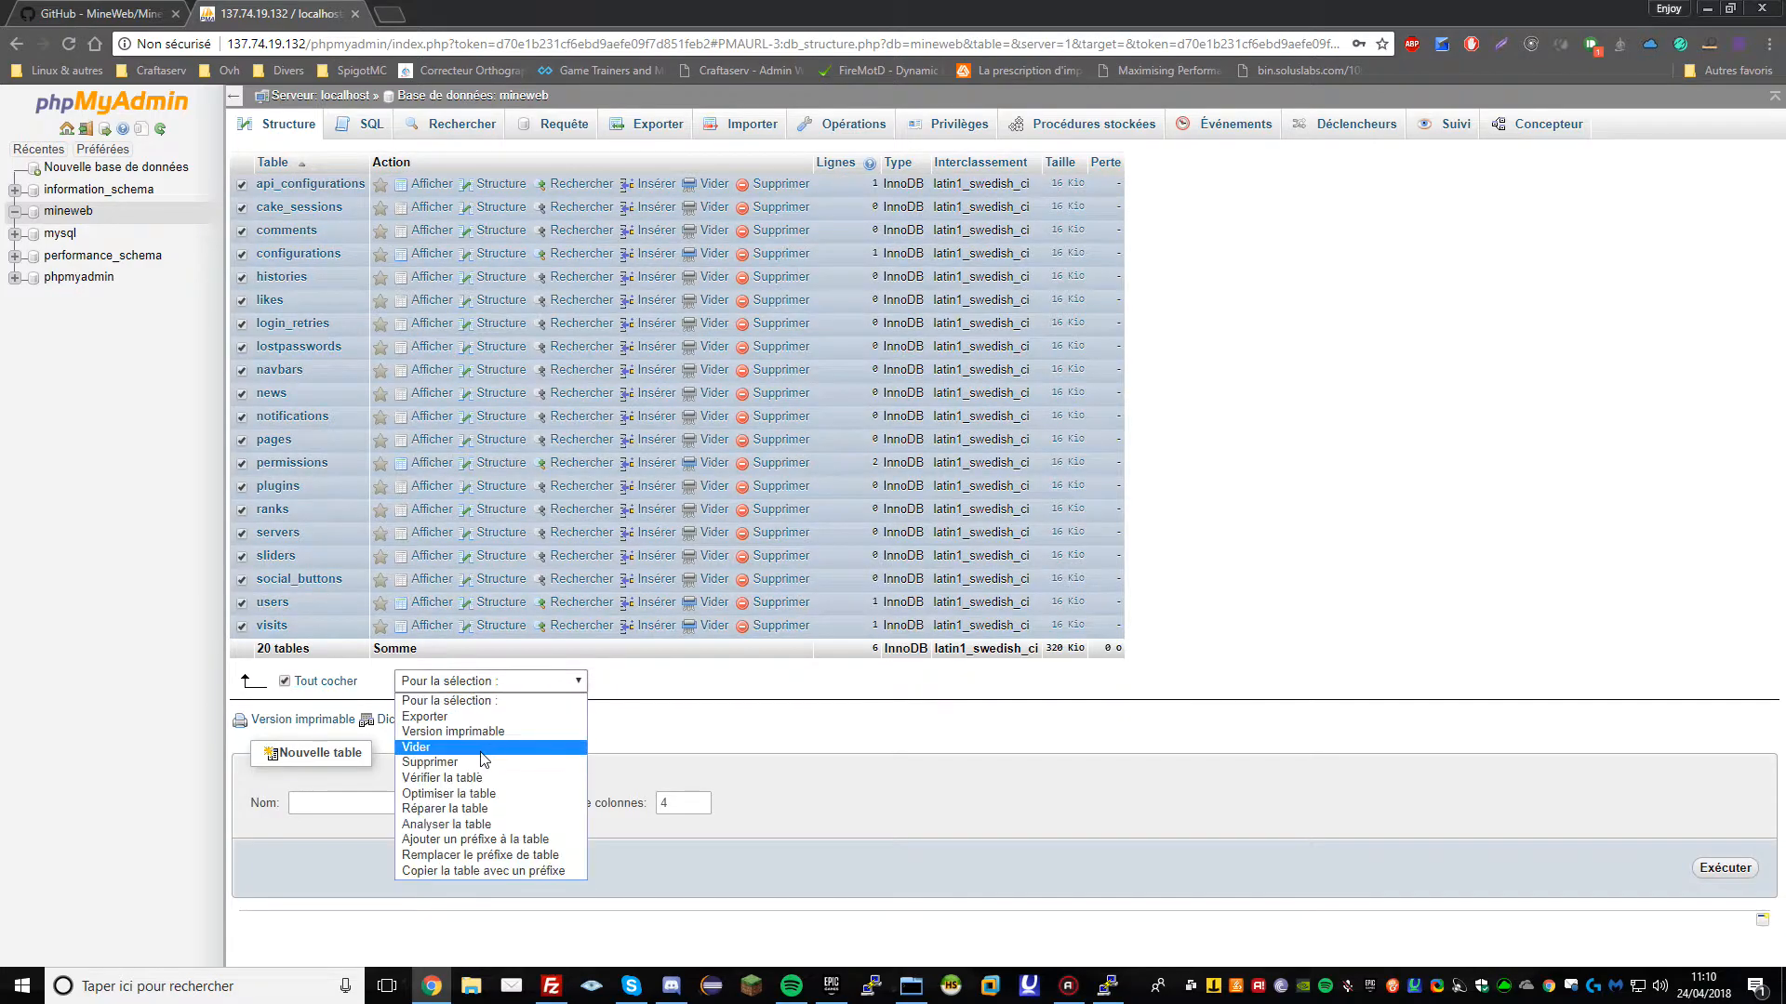
left_click(475, 764)
left_click(1688, 258)
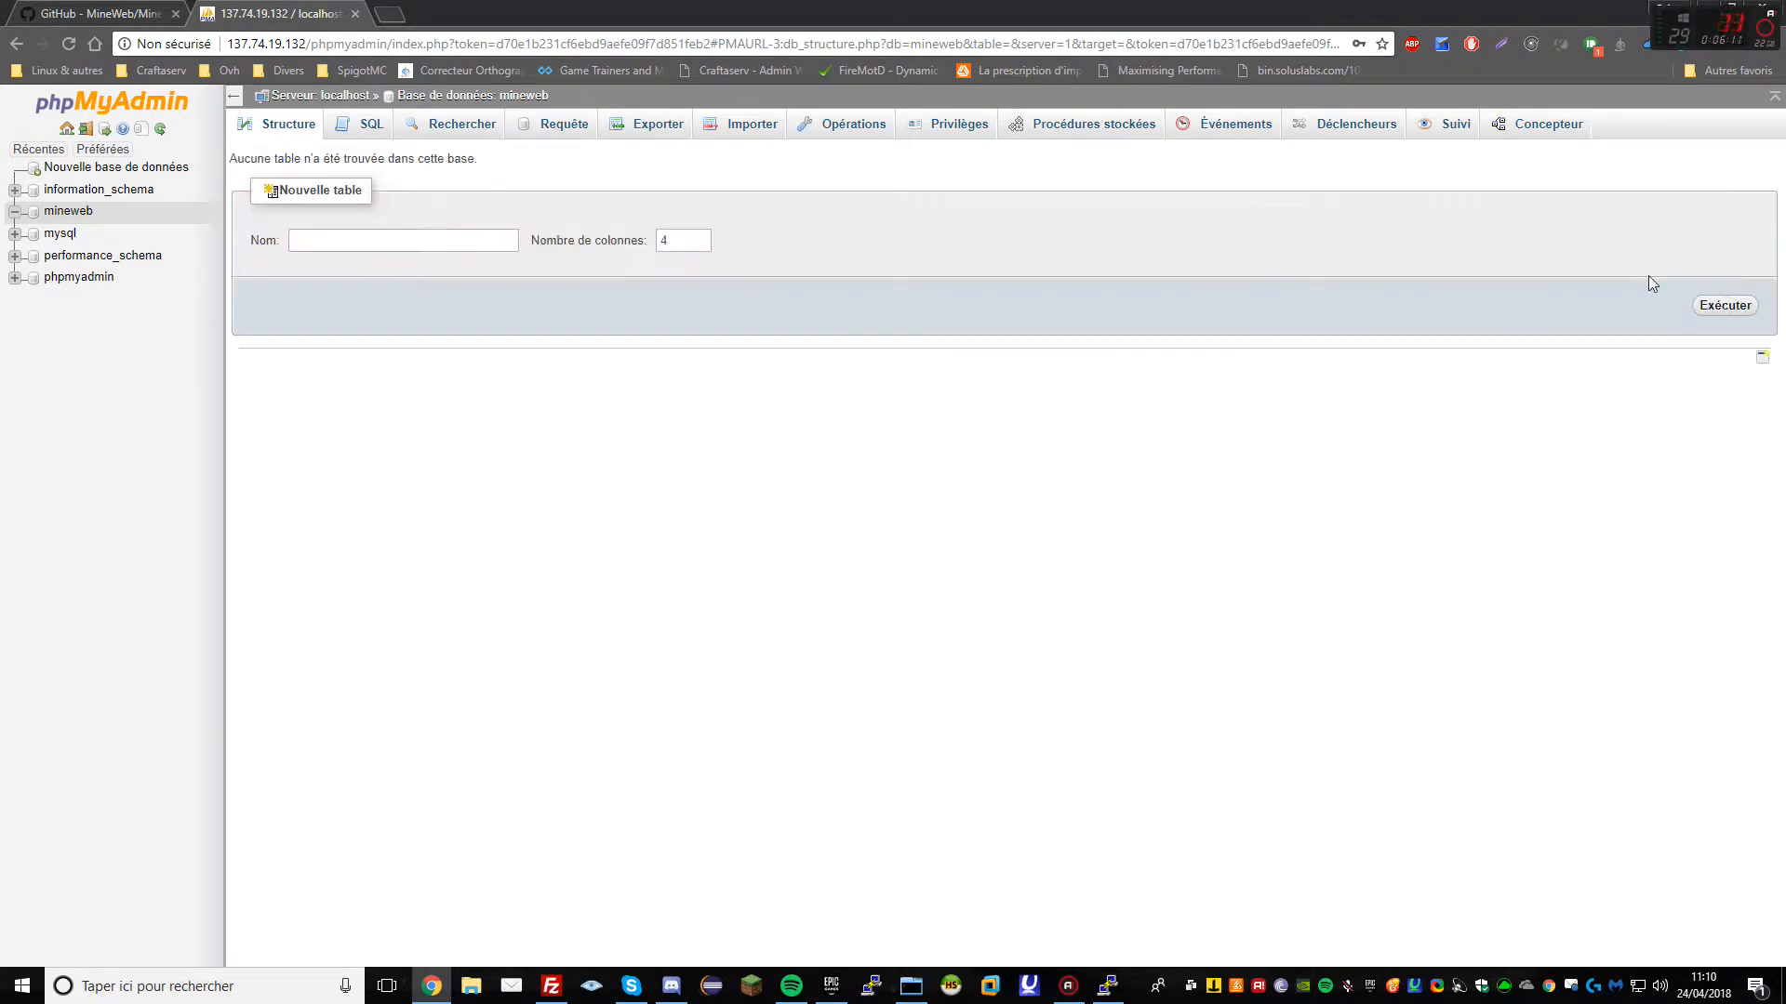
Try importing site-ancien.sql into mineweb, which fails with a no-data/size-limit error
left_click(766, 127)
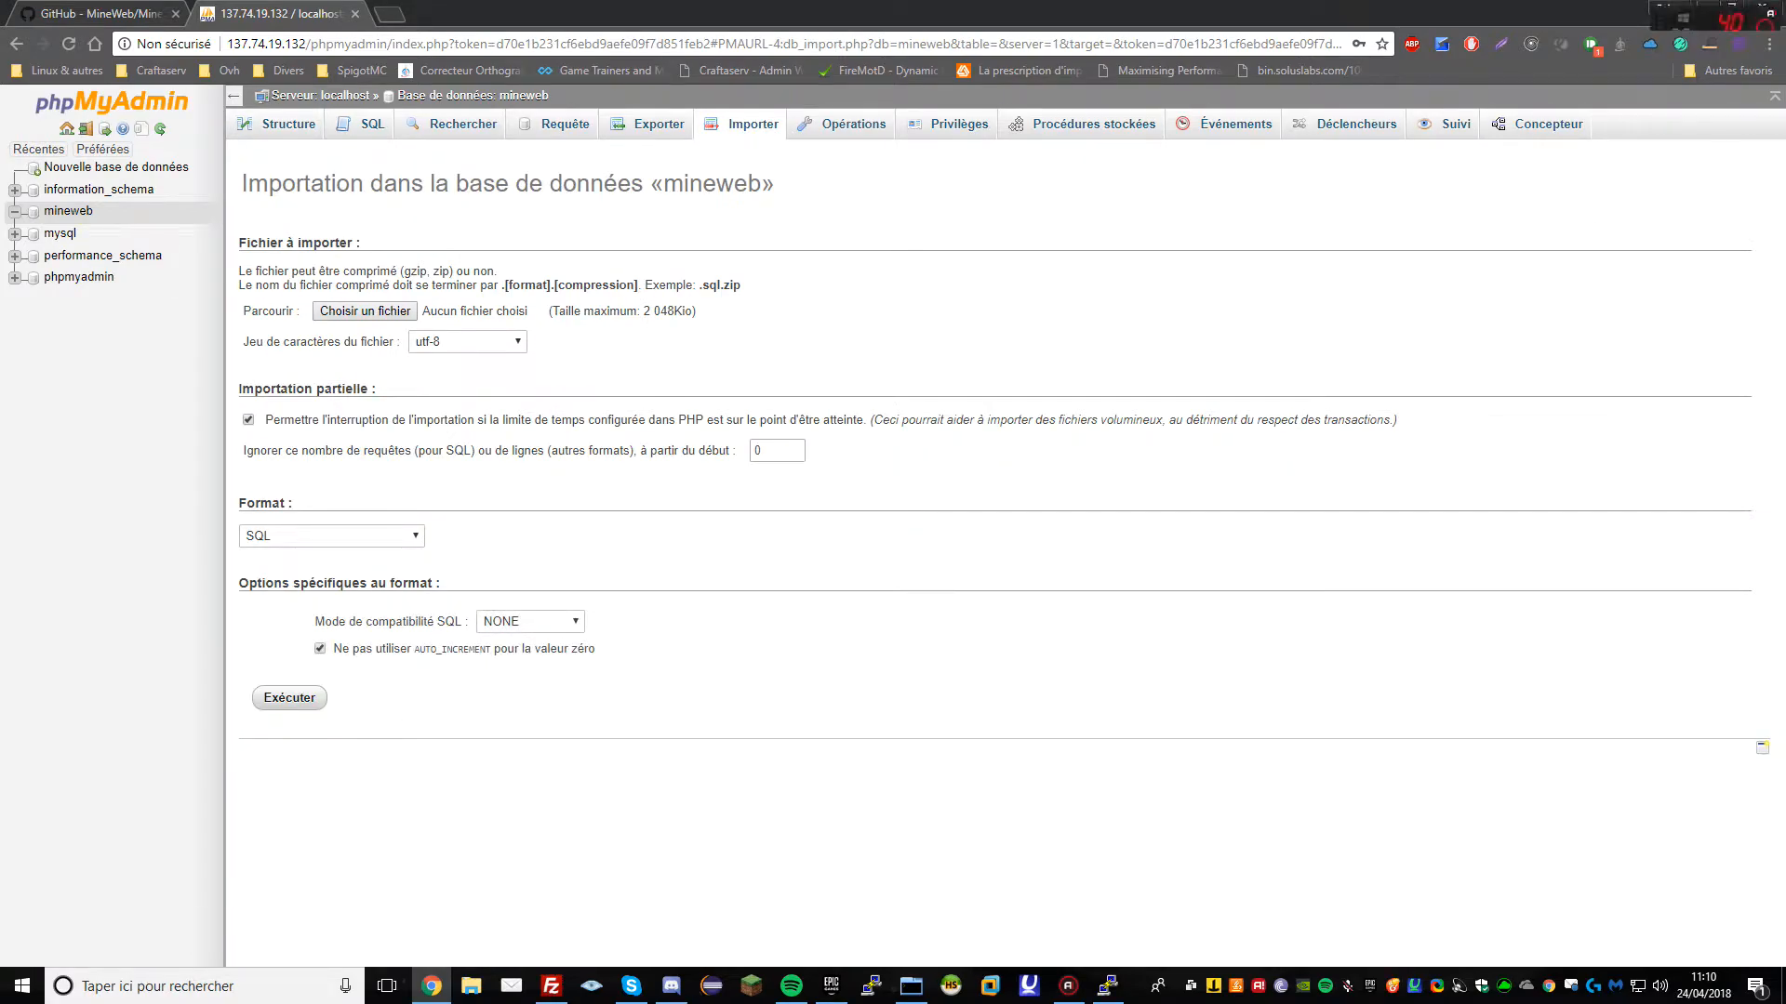
double_click(544, 31)
left_click_drag(133, 228, 588, 336)
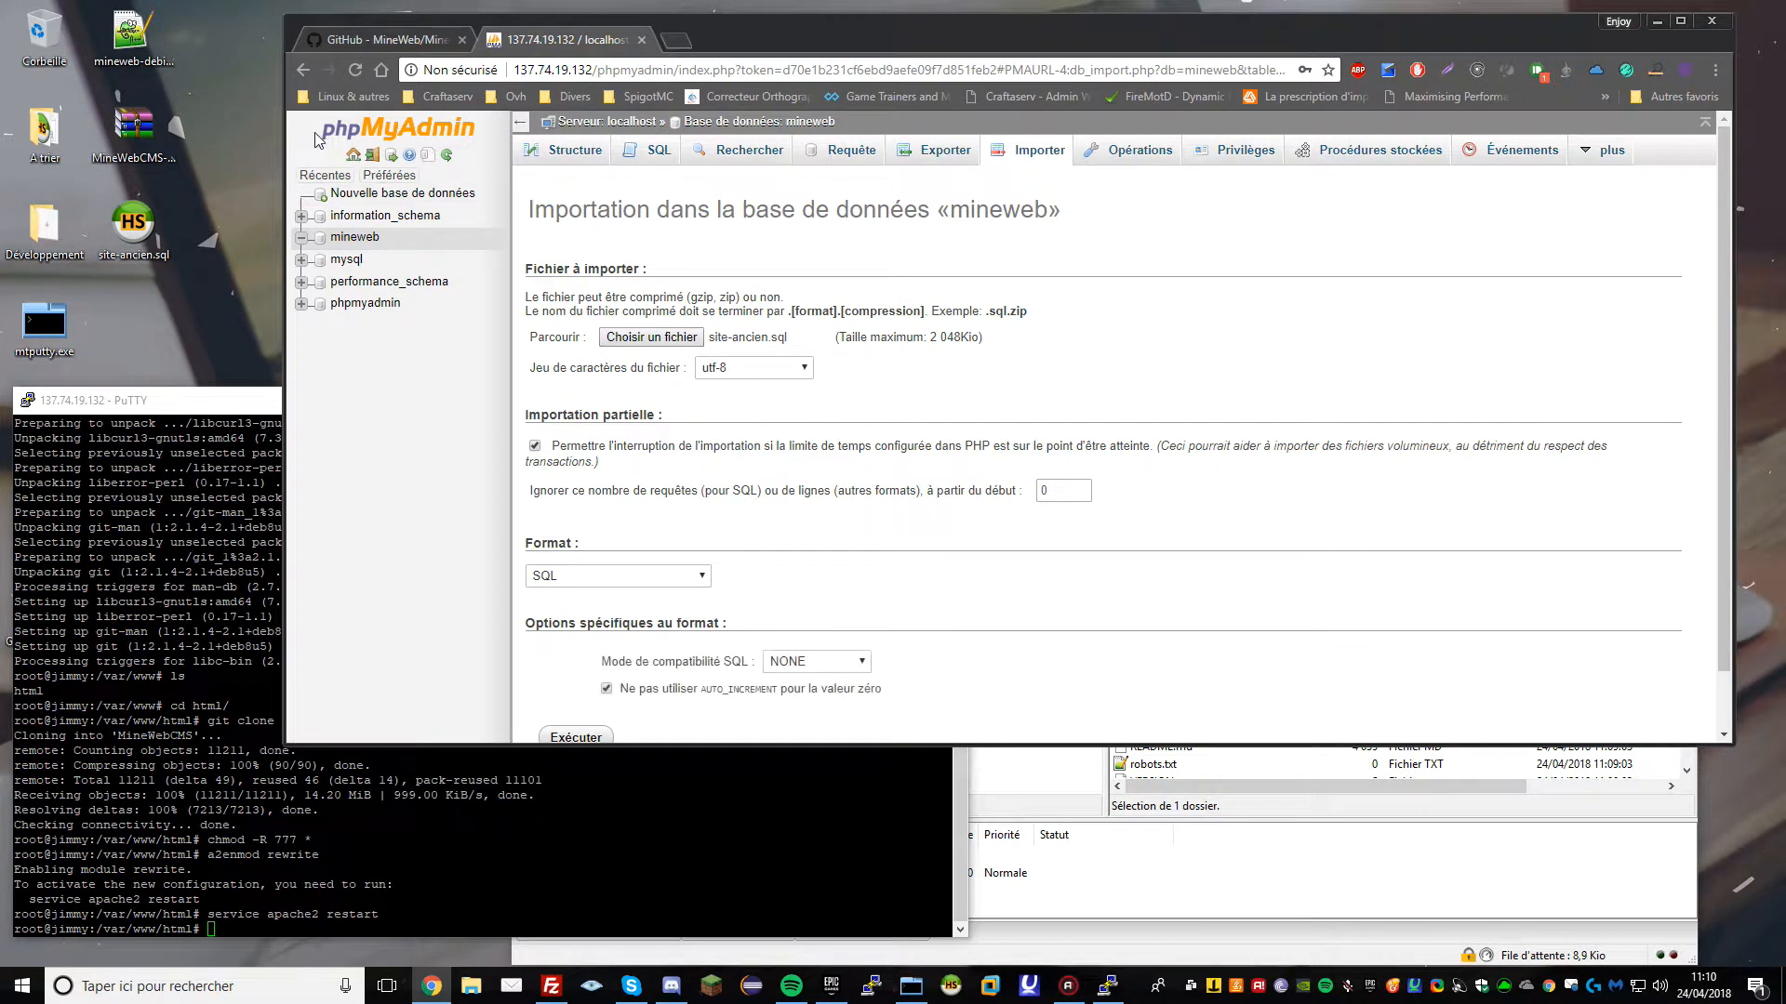
scroll(735, 463, "down", 1)
left_click(576, 677)
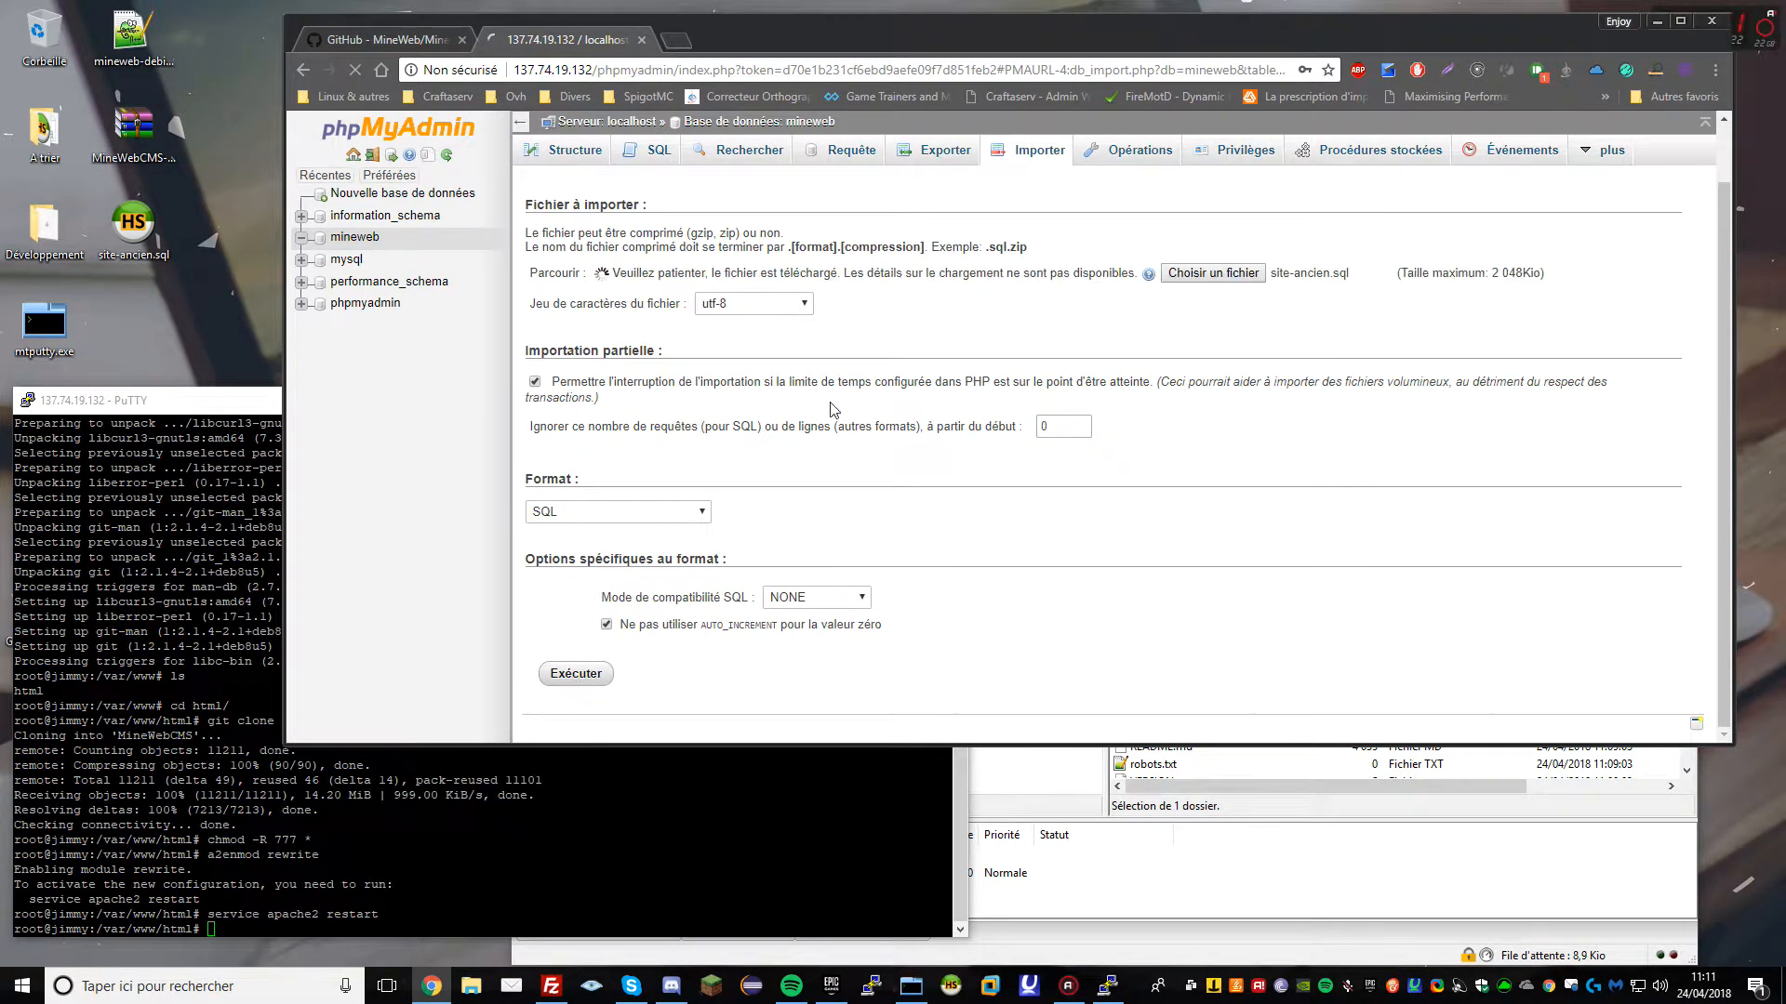
left_click_drag(760, 51, 609, 48)
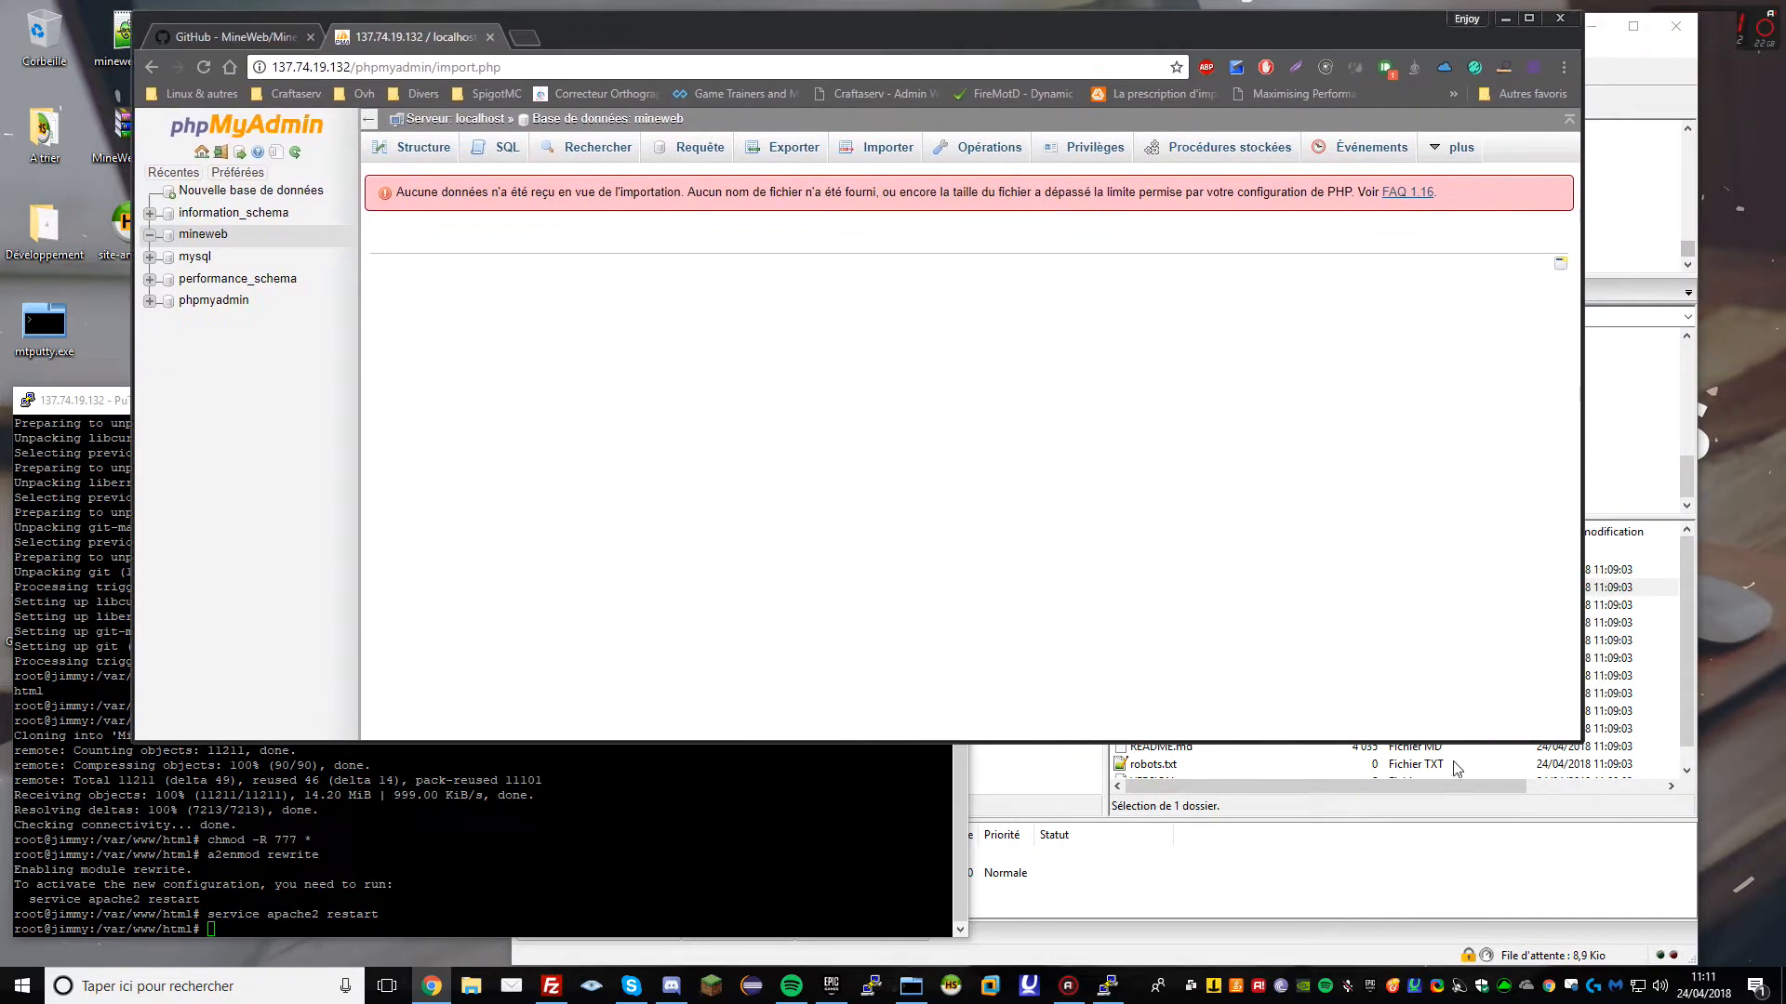
left_click(1454, 761)
Open the server's /etc/php/7.0/apache2/php.ini for editing from FileZilla
left_click(1251, 315)
type("/etc/php")
key("Return")
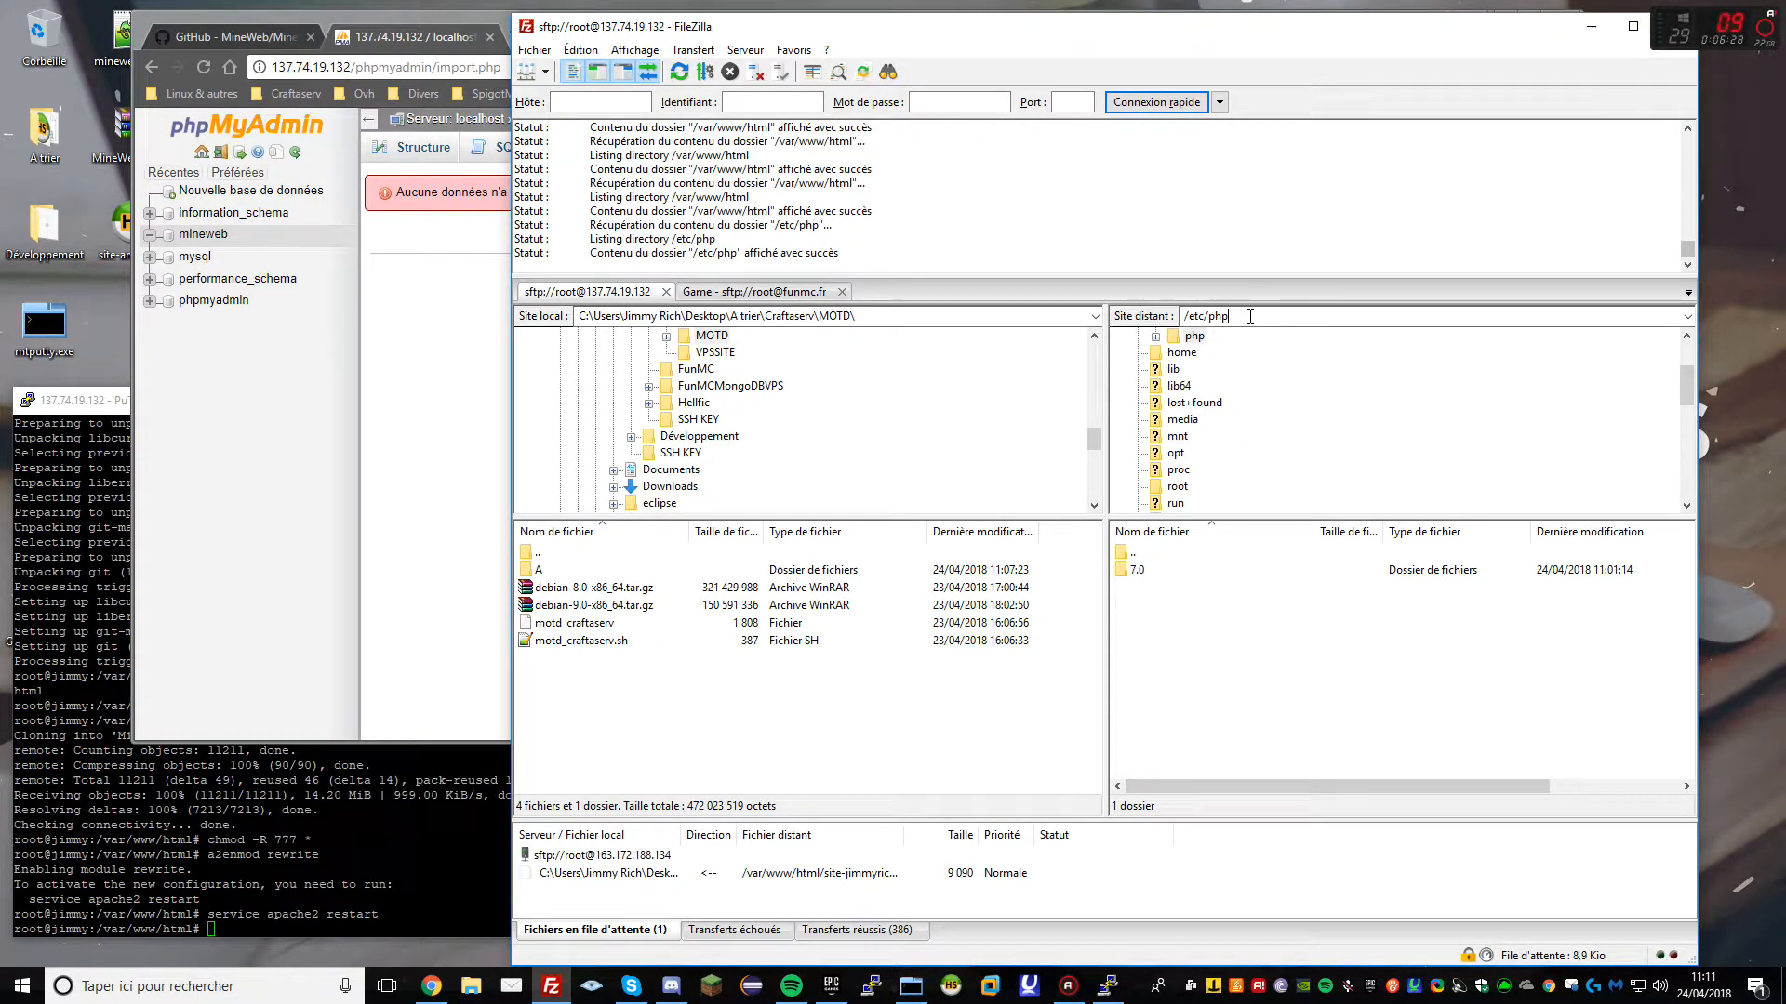
double_click(1136, 569)
double_click(1146, 570)
right_click(1144, 590)
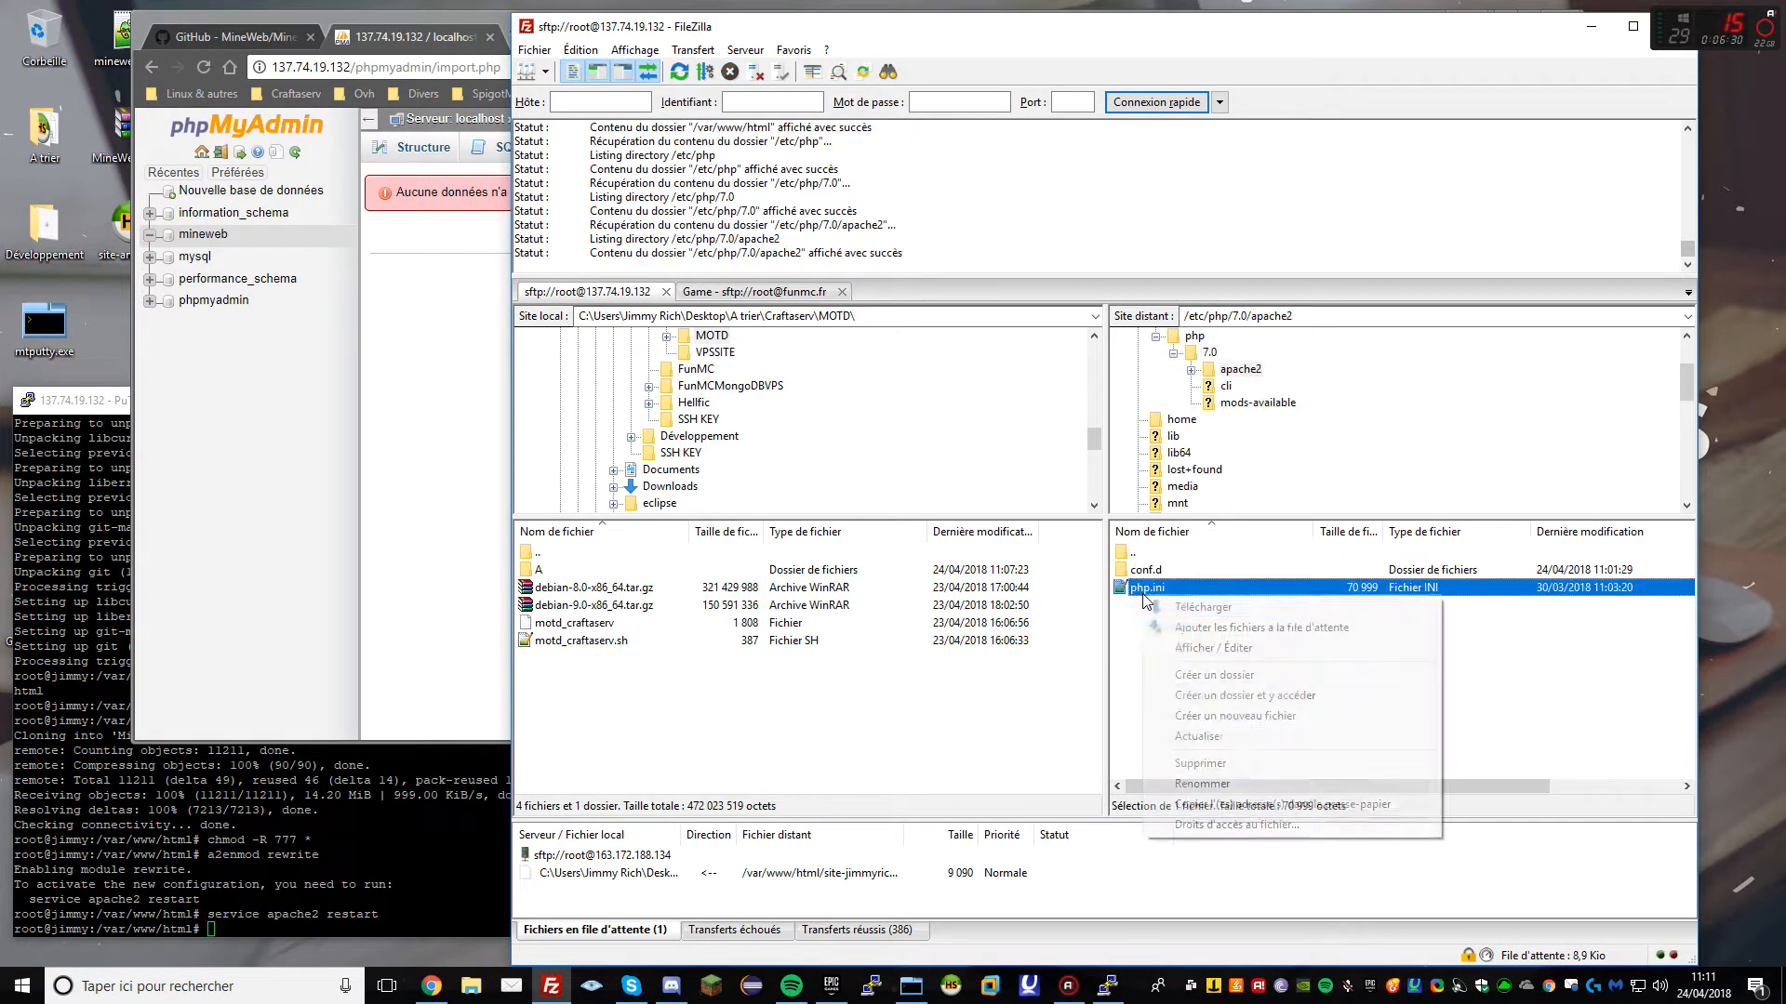
left_click(1206, 647)
Change upload_max_filesize from 2M to 200M
left_click(543, 454)
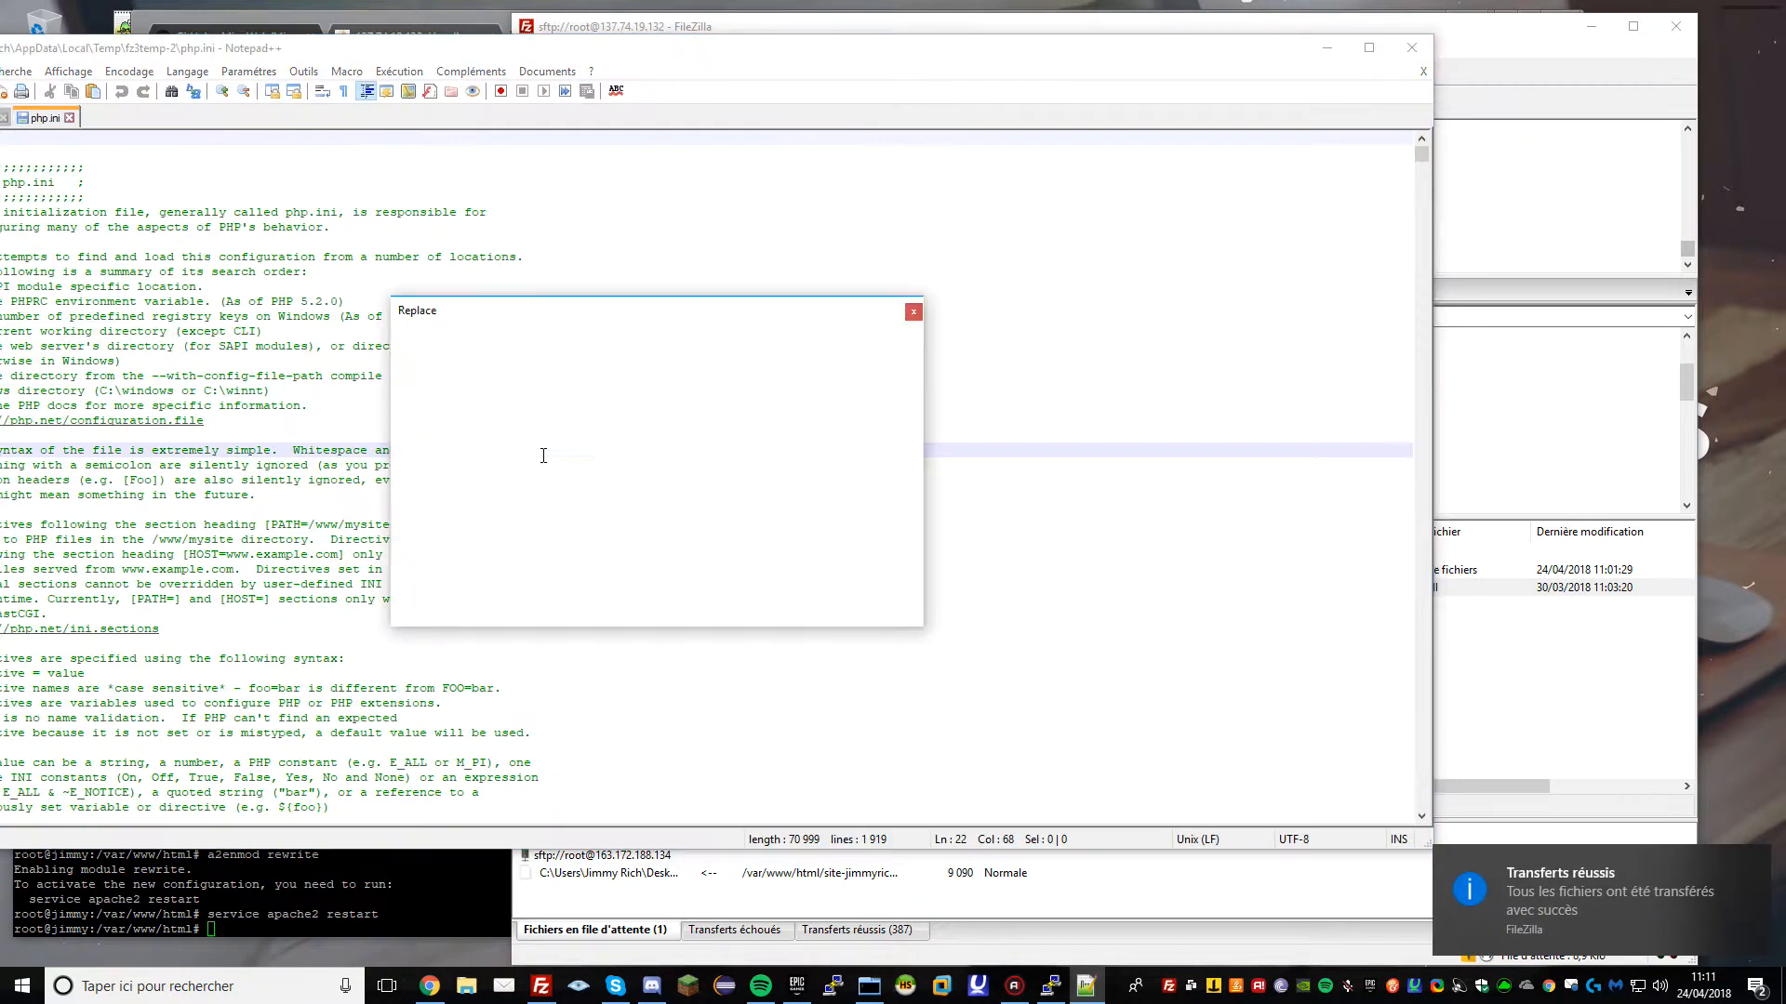
type("2M")
key("Return")
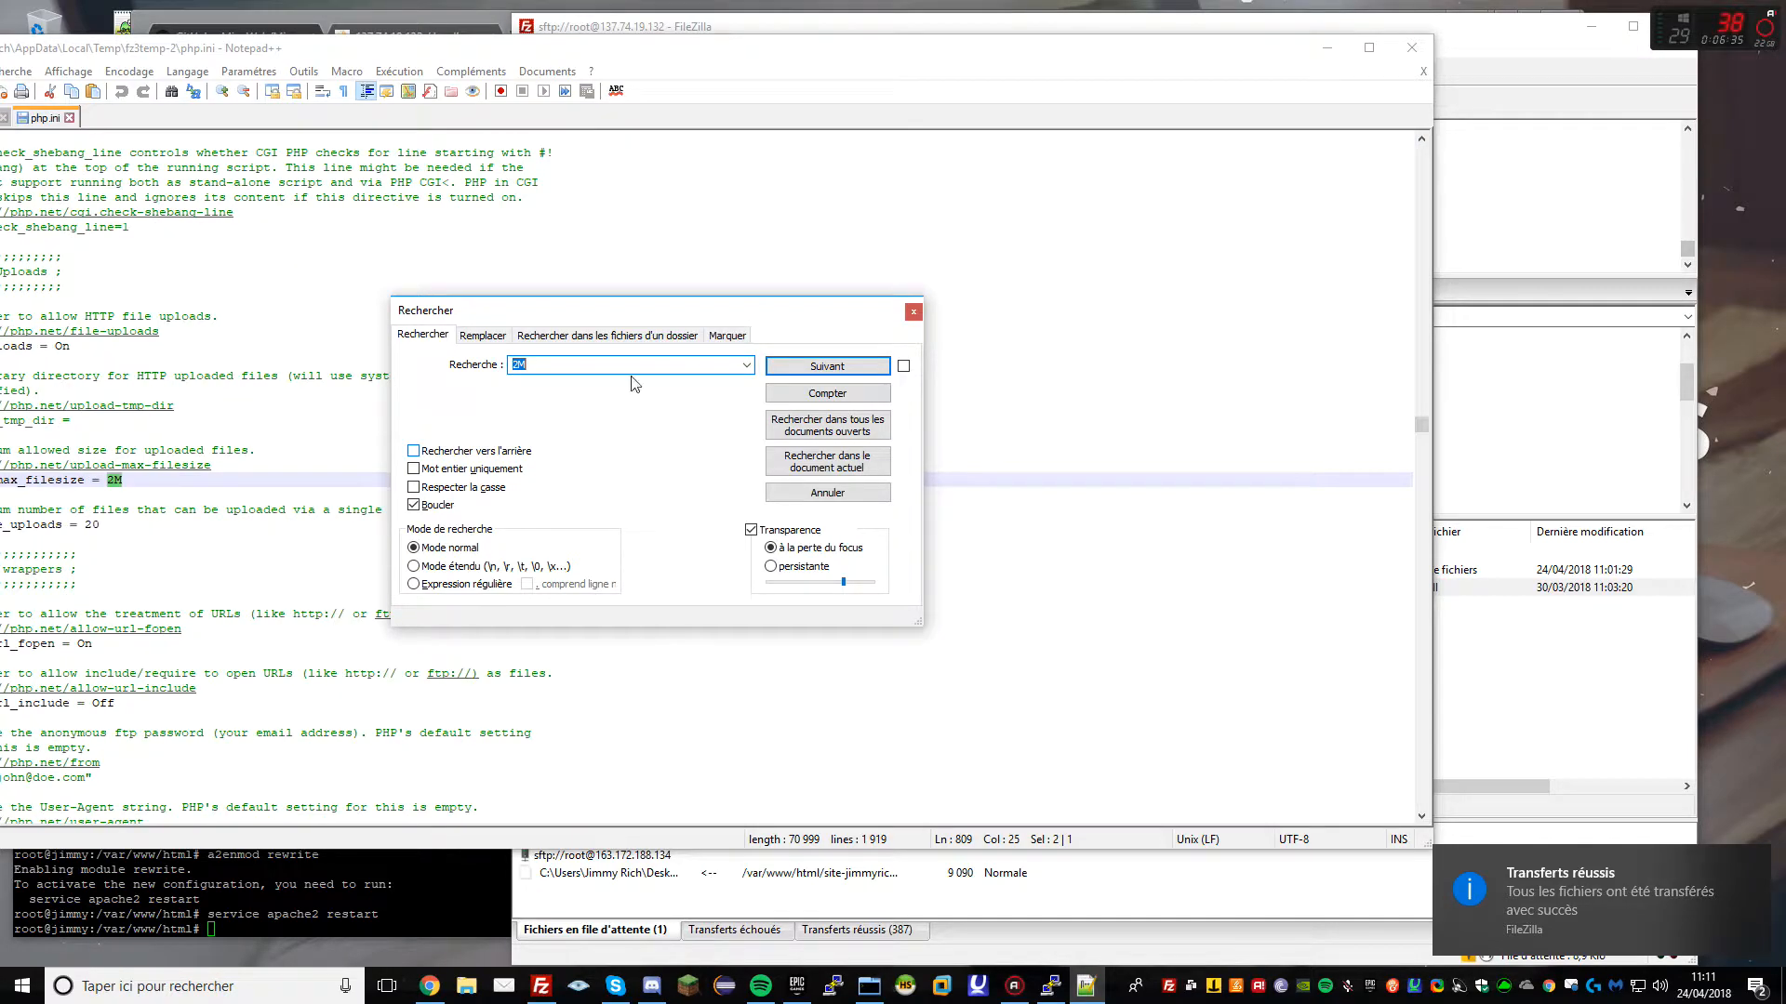
left_click(915, 312)
type("00")
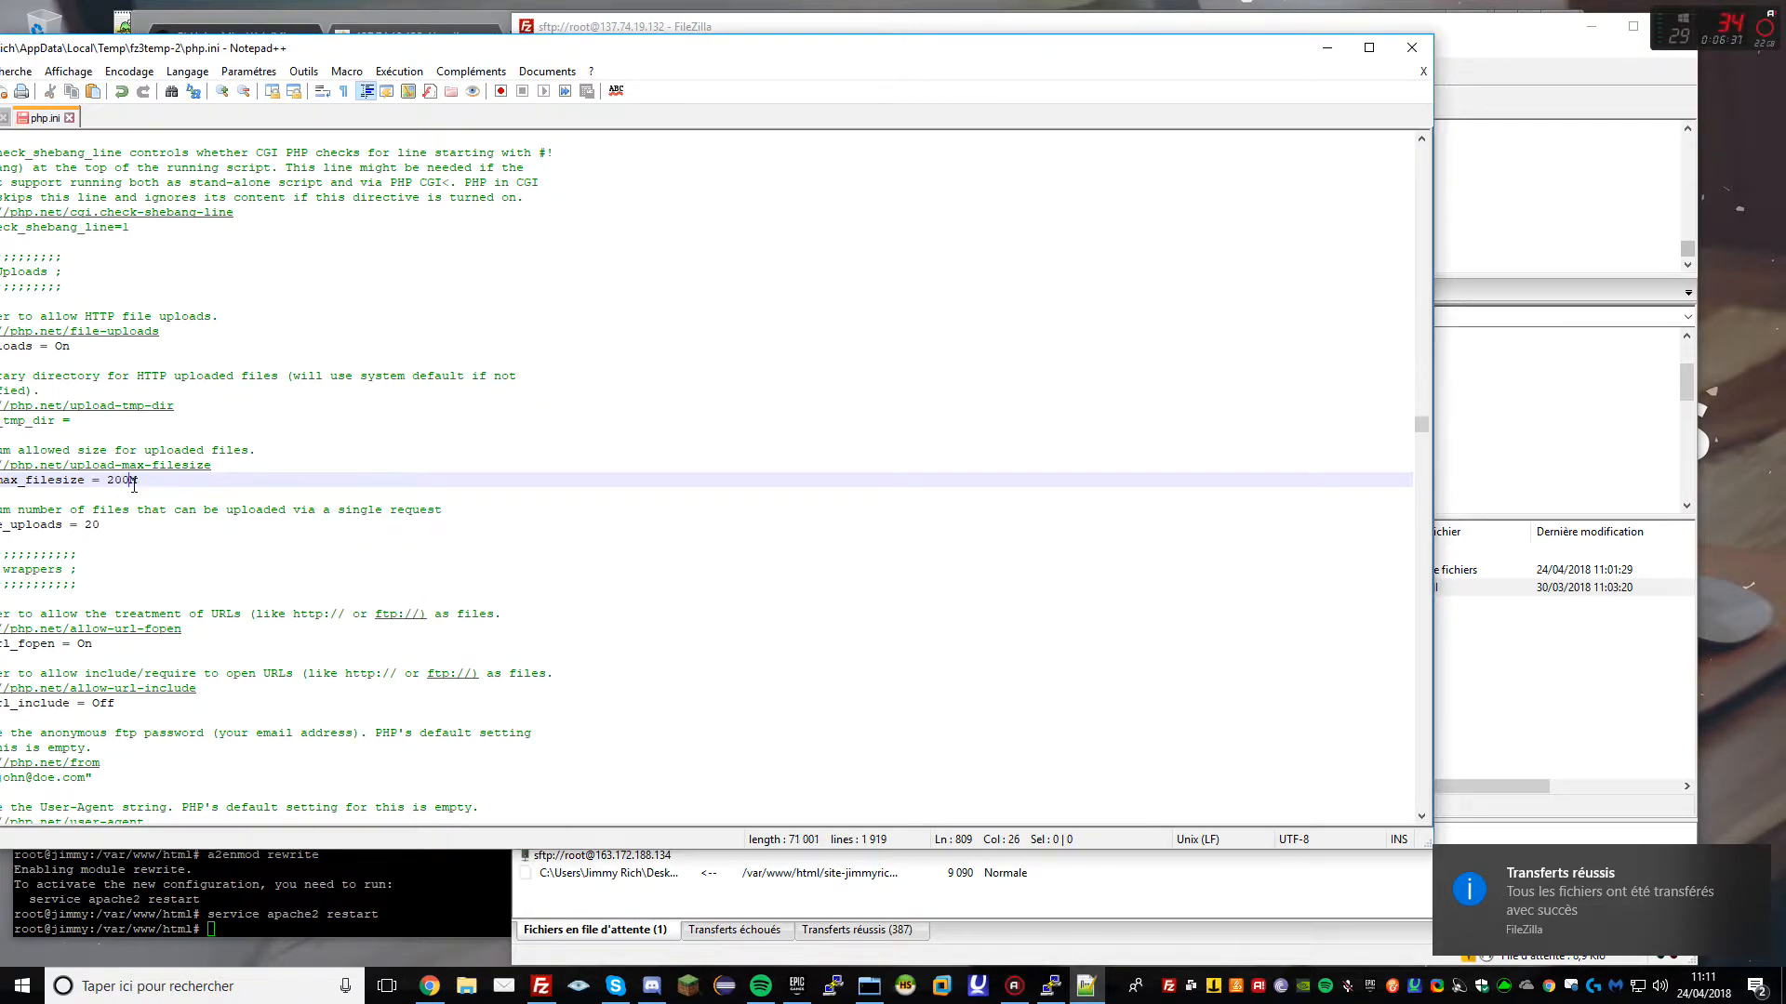
Set post_max_size from 8M to 800M and save php.ini
key("ctrl+f")
type("8M")
key("Return")
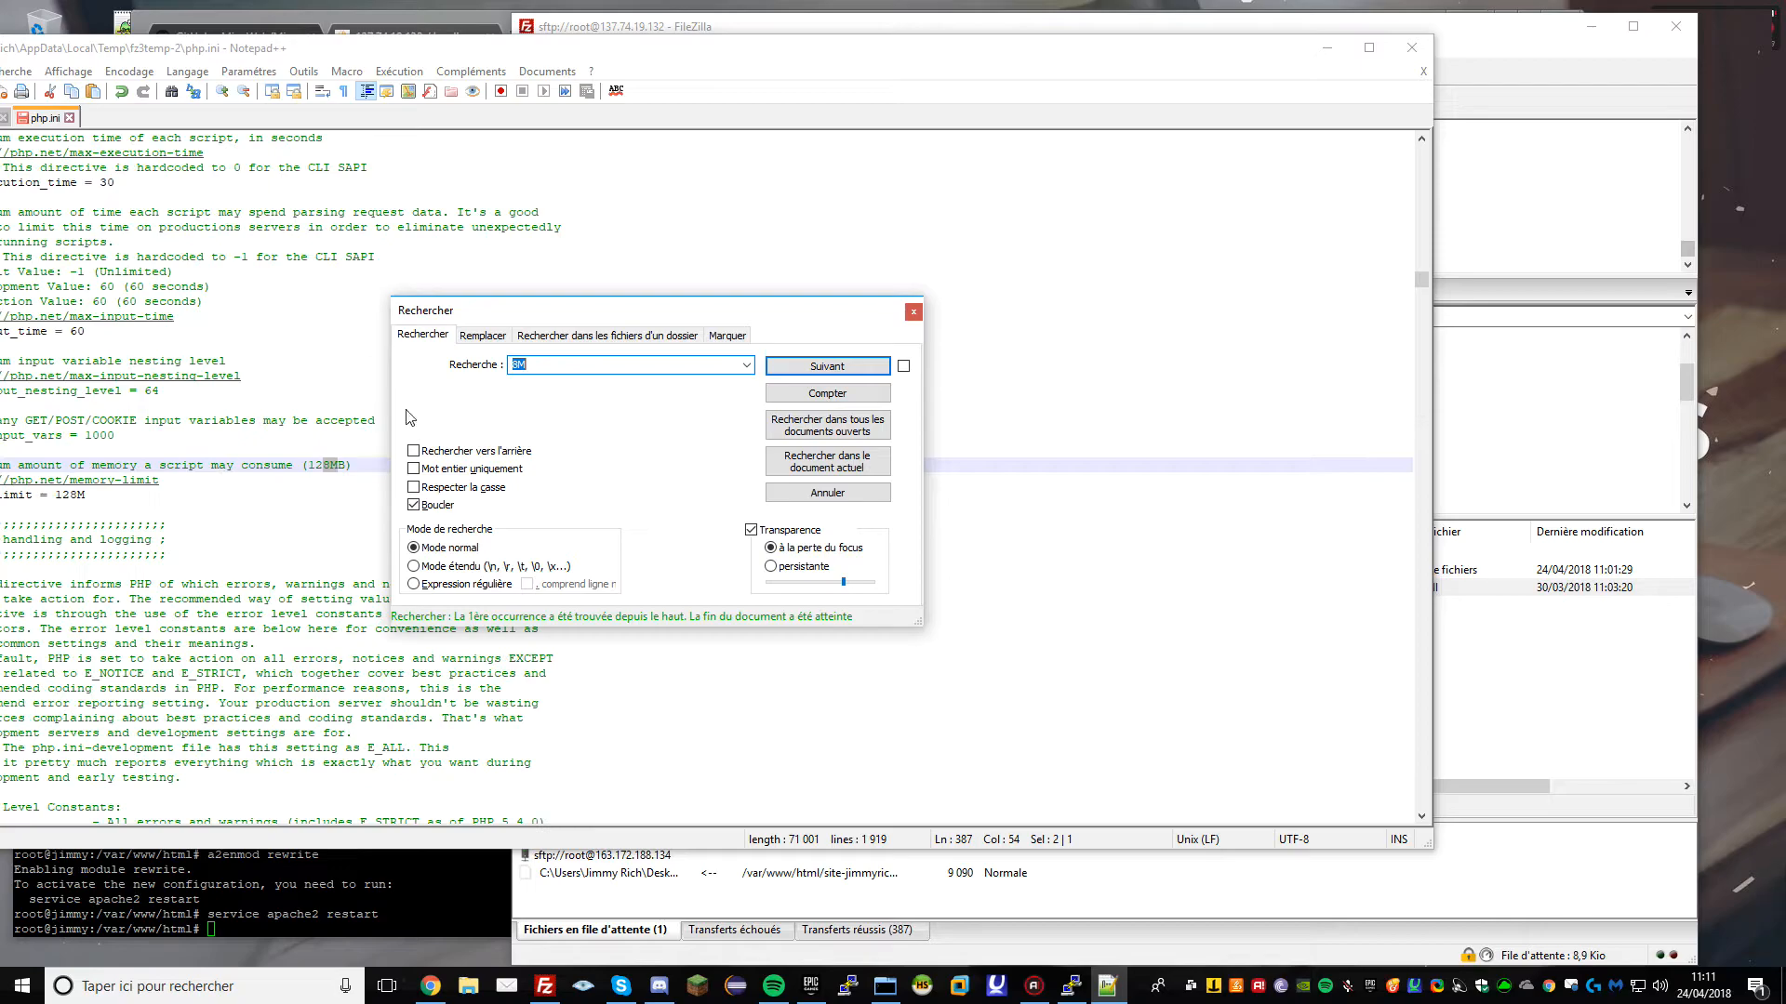
key("Return")
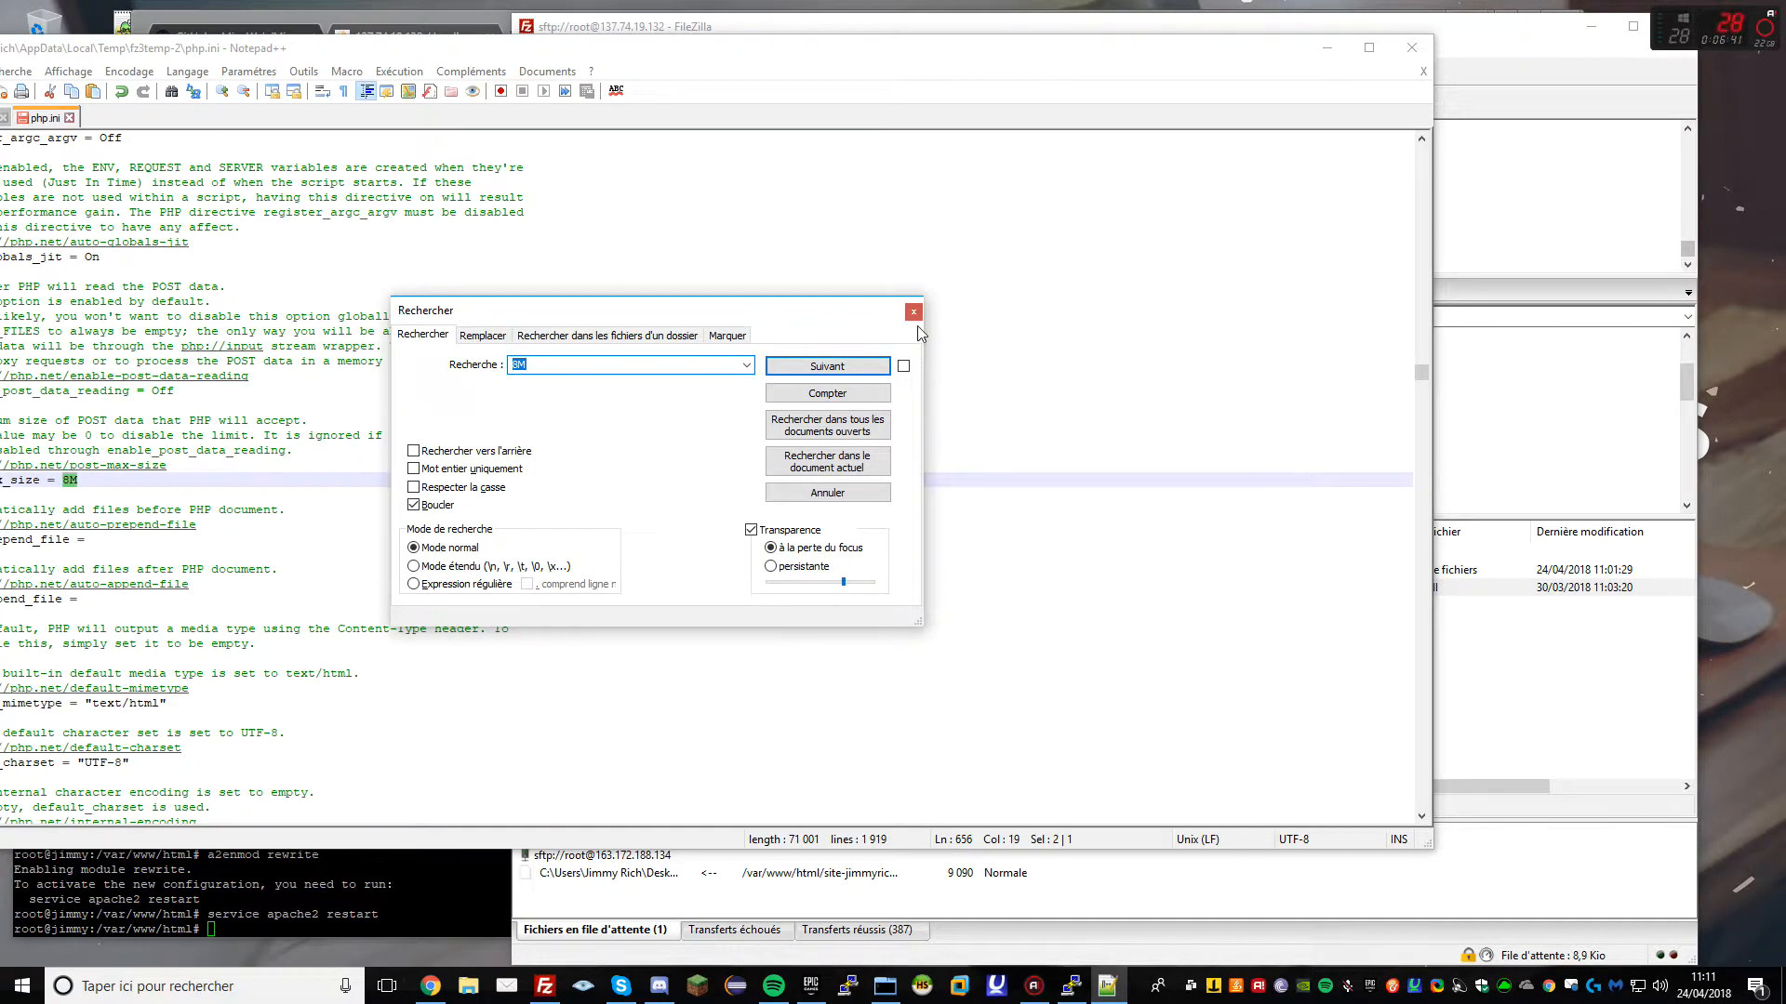
left_click(914, 314)
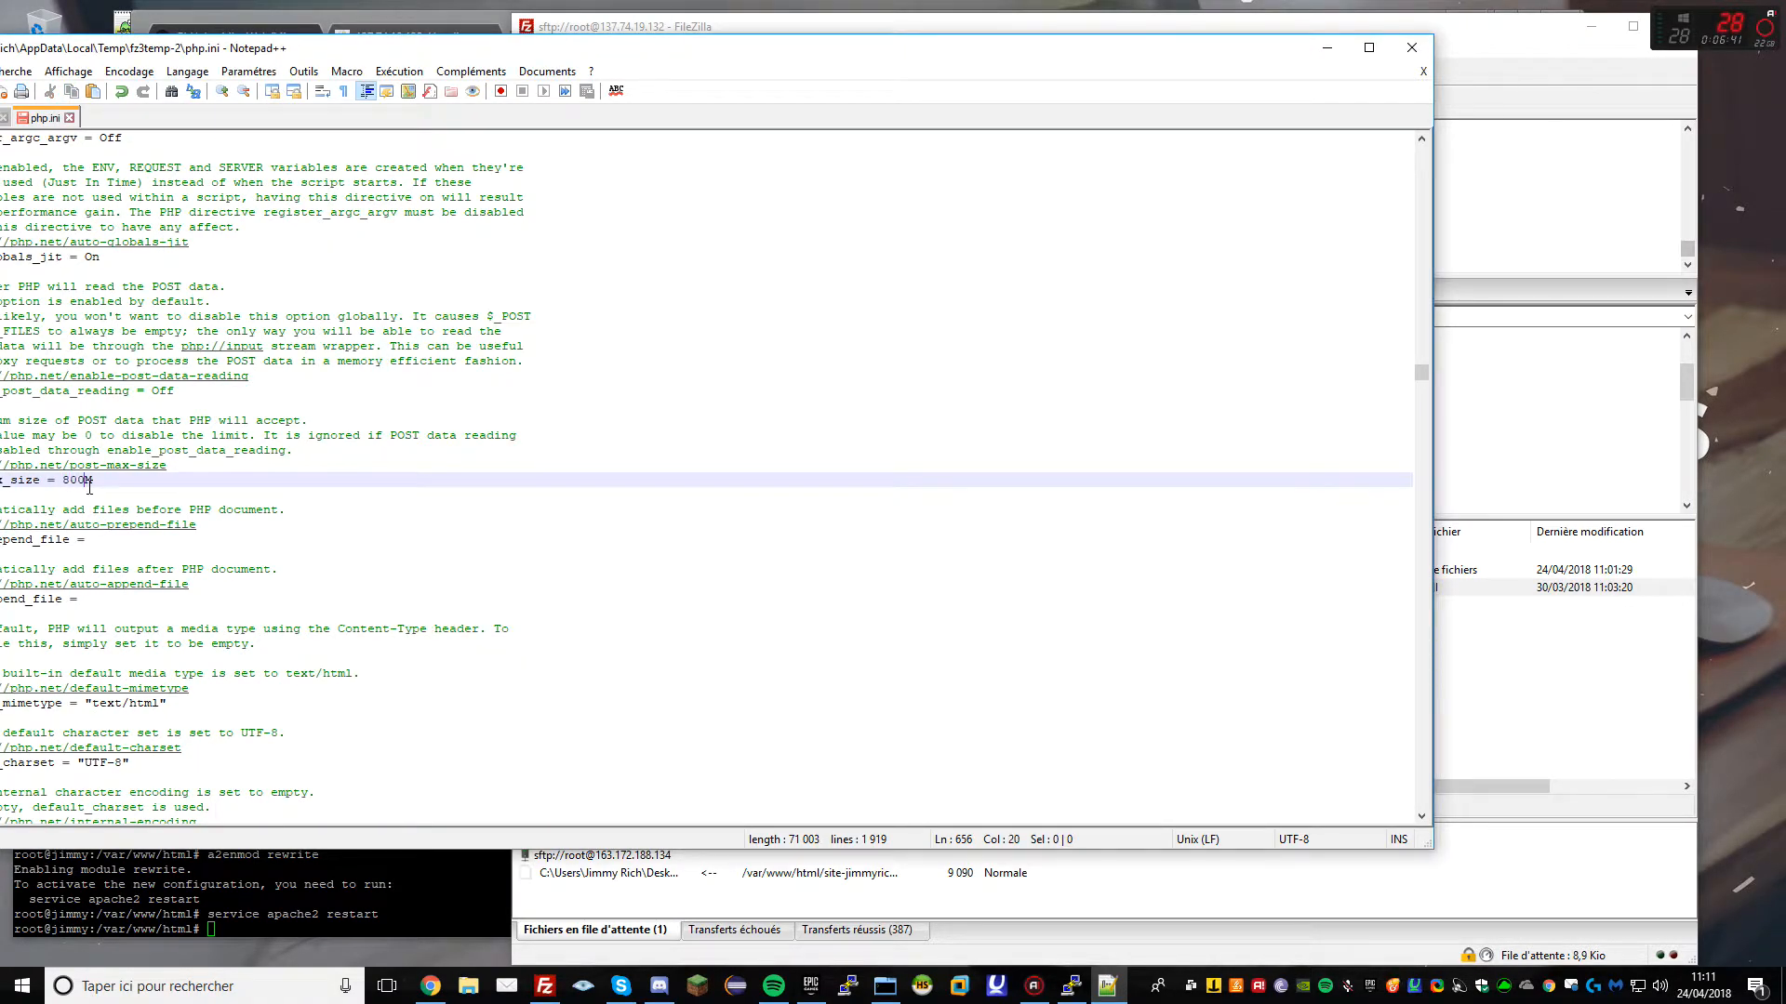
left_click_drag(195, 49, 449, 78)
left_click(372, 510)
key("ctrl+s")
Verify that upload_max_filesize now reads 200M
left_click(540, 330)
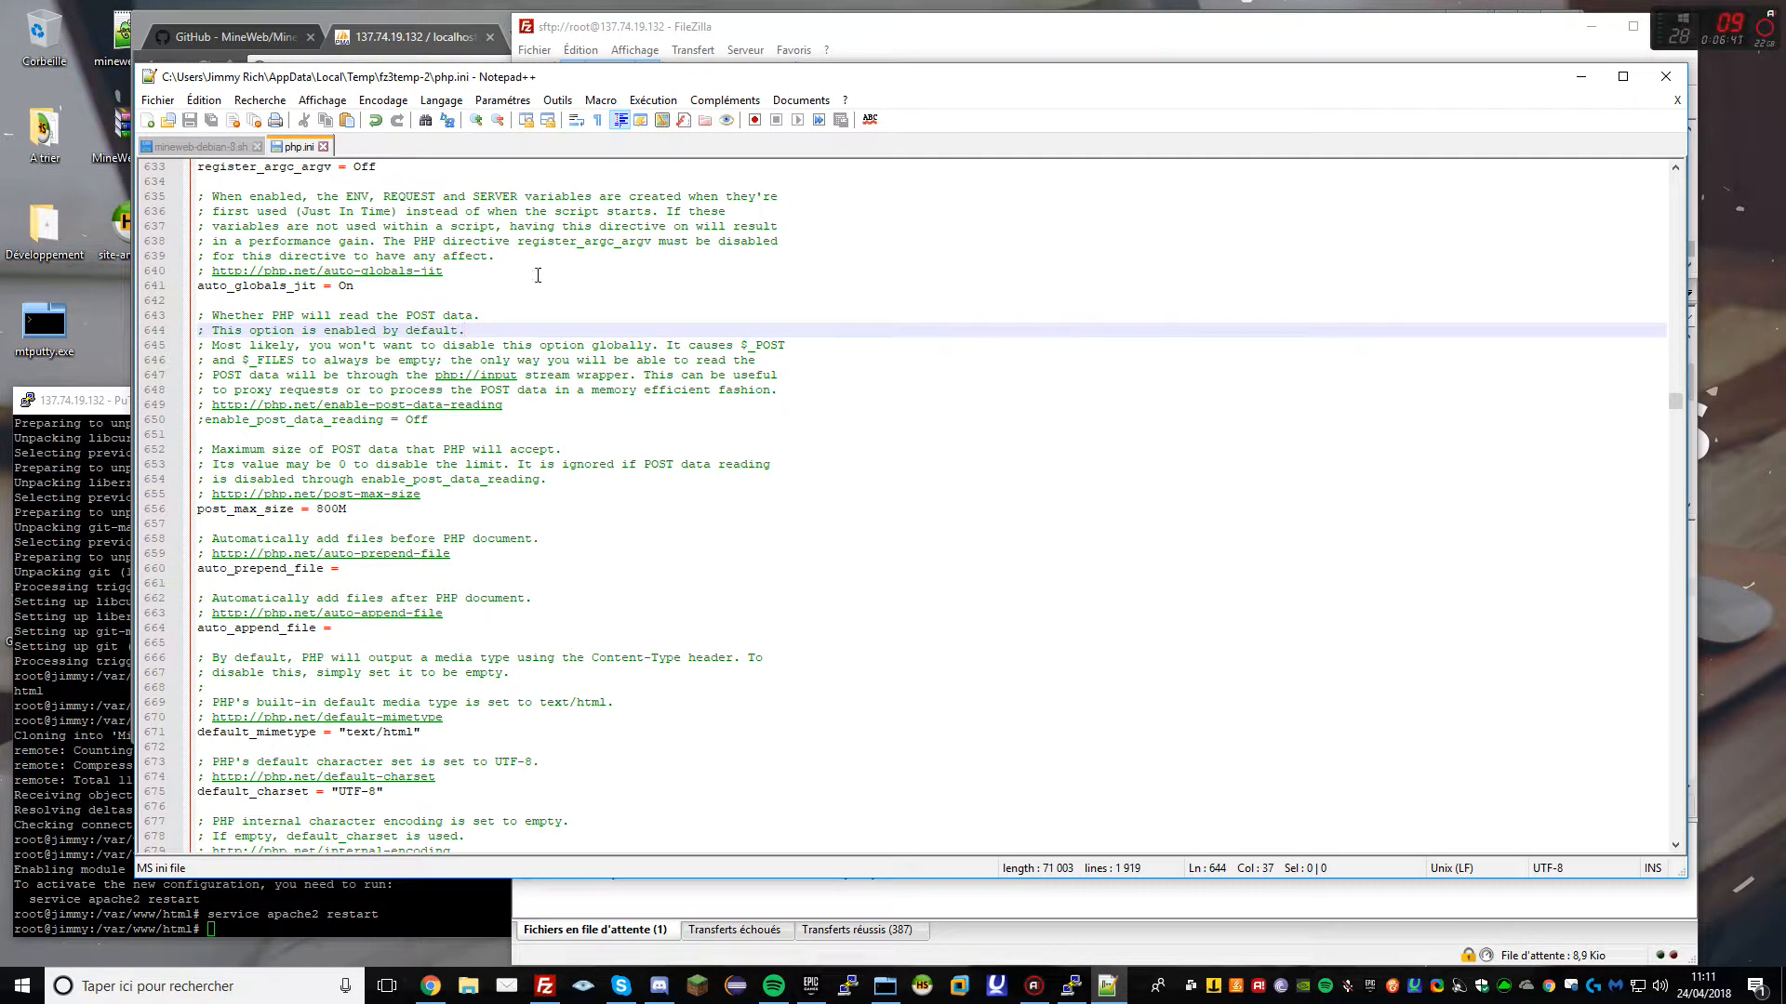
left_click(717, 340)
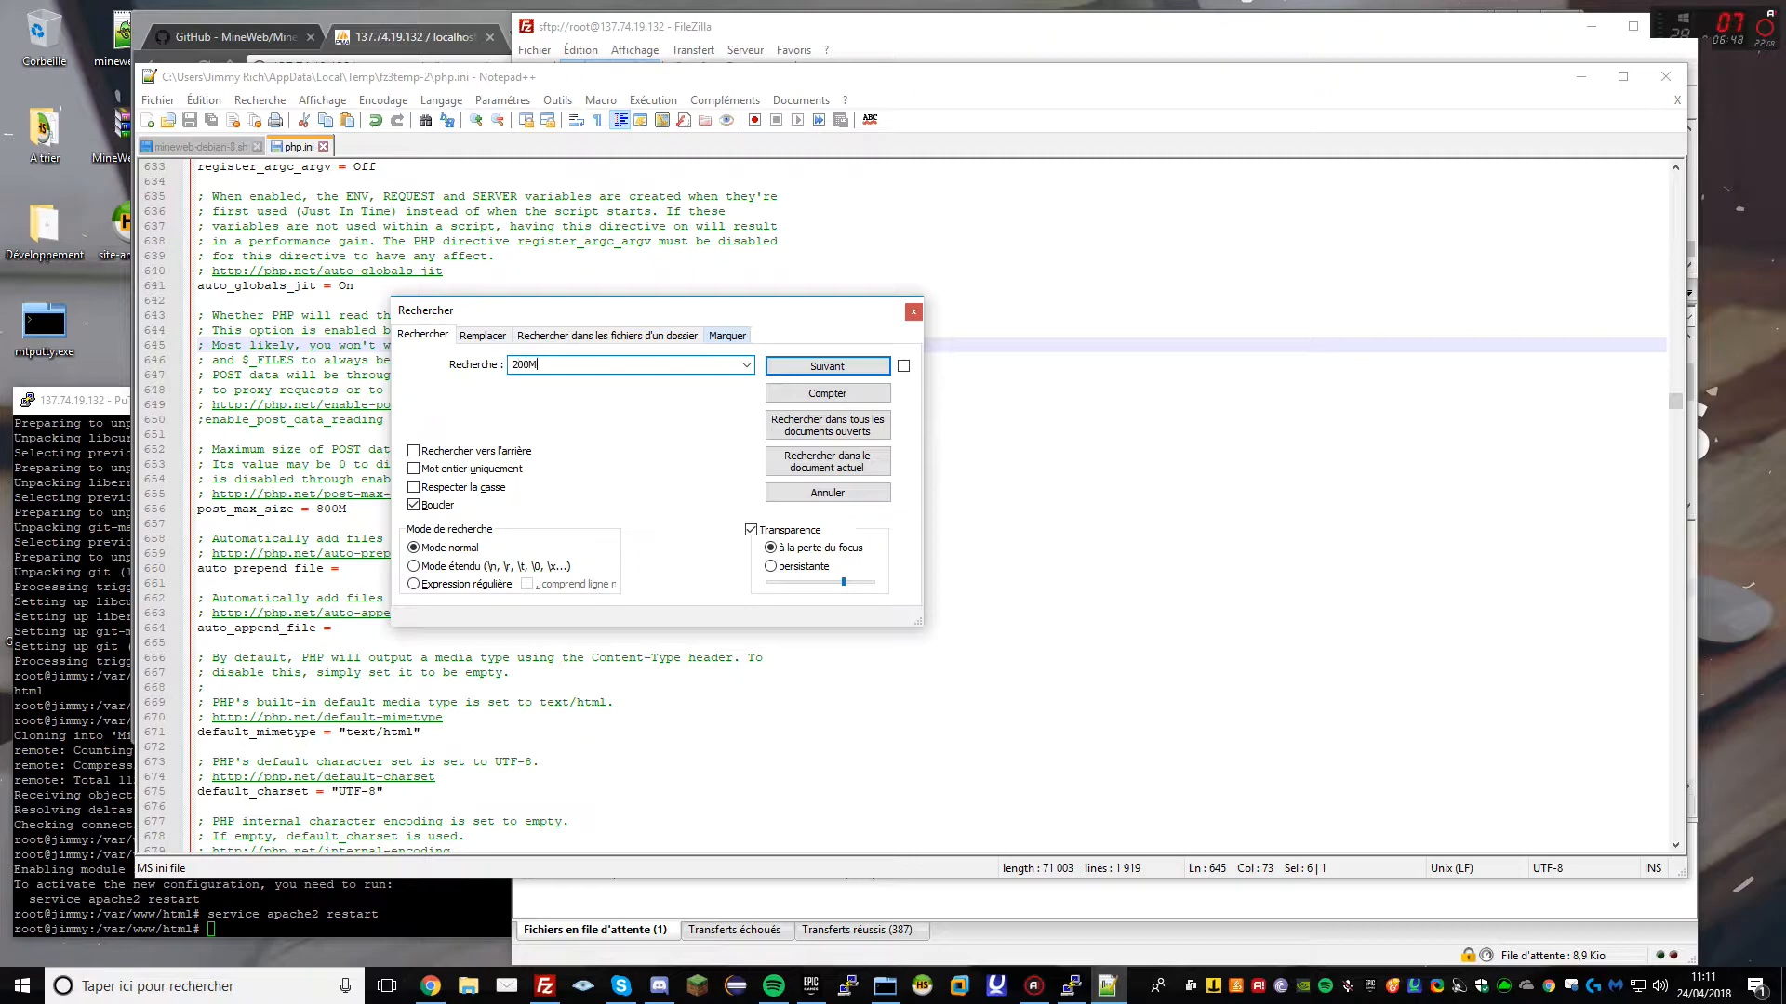
key("Return")
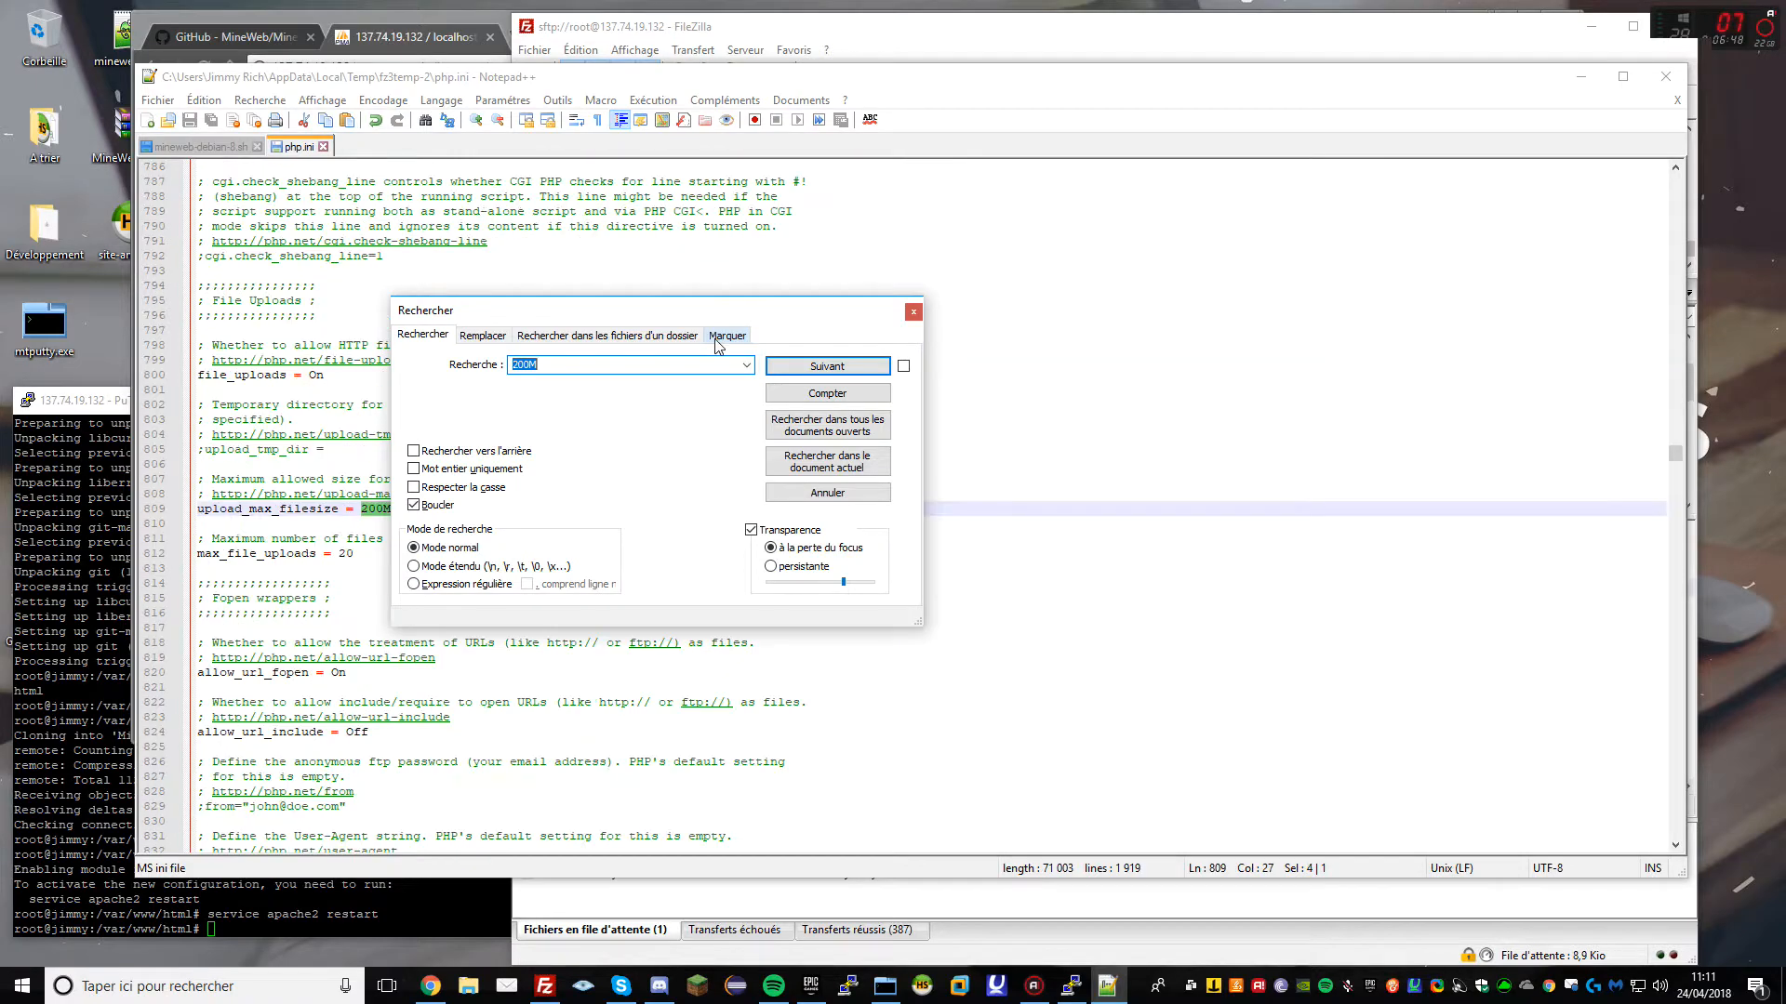
left_click(918, 314)
Close Notepad++ and upload the edited php.ini back to the server
left_click(1251, 255)
left_click(1677, 100)
left_click(1677, 101)
left_click(1663, 79)
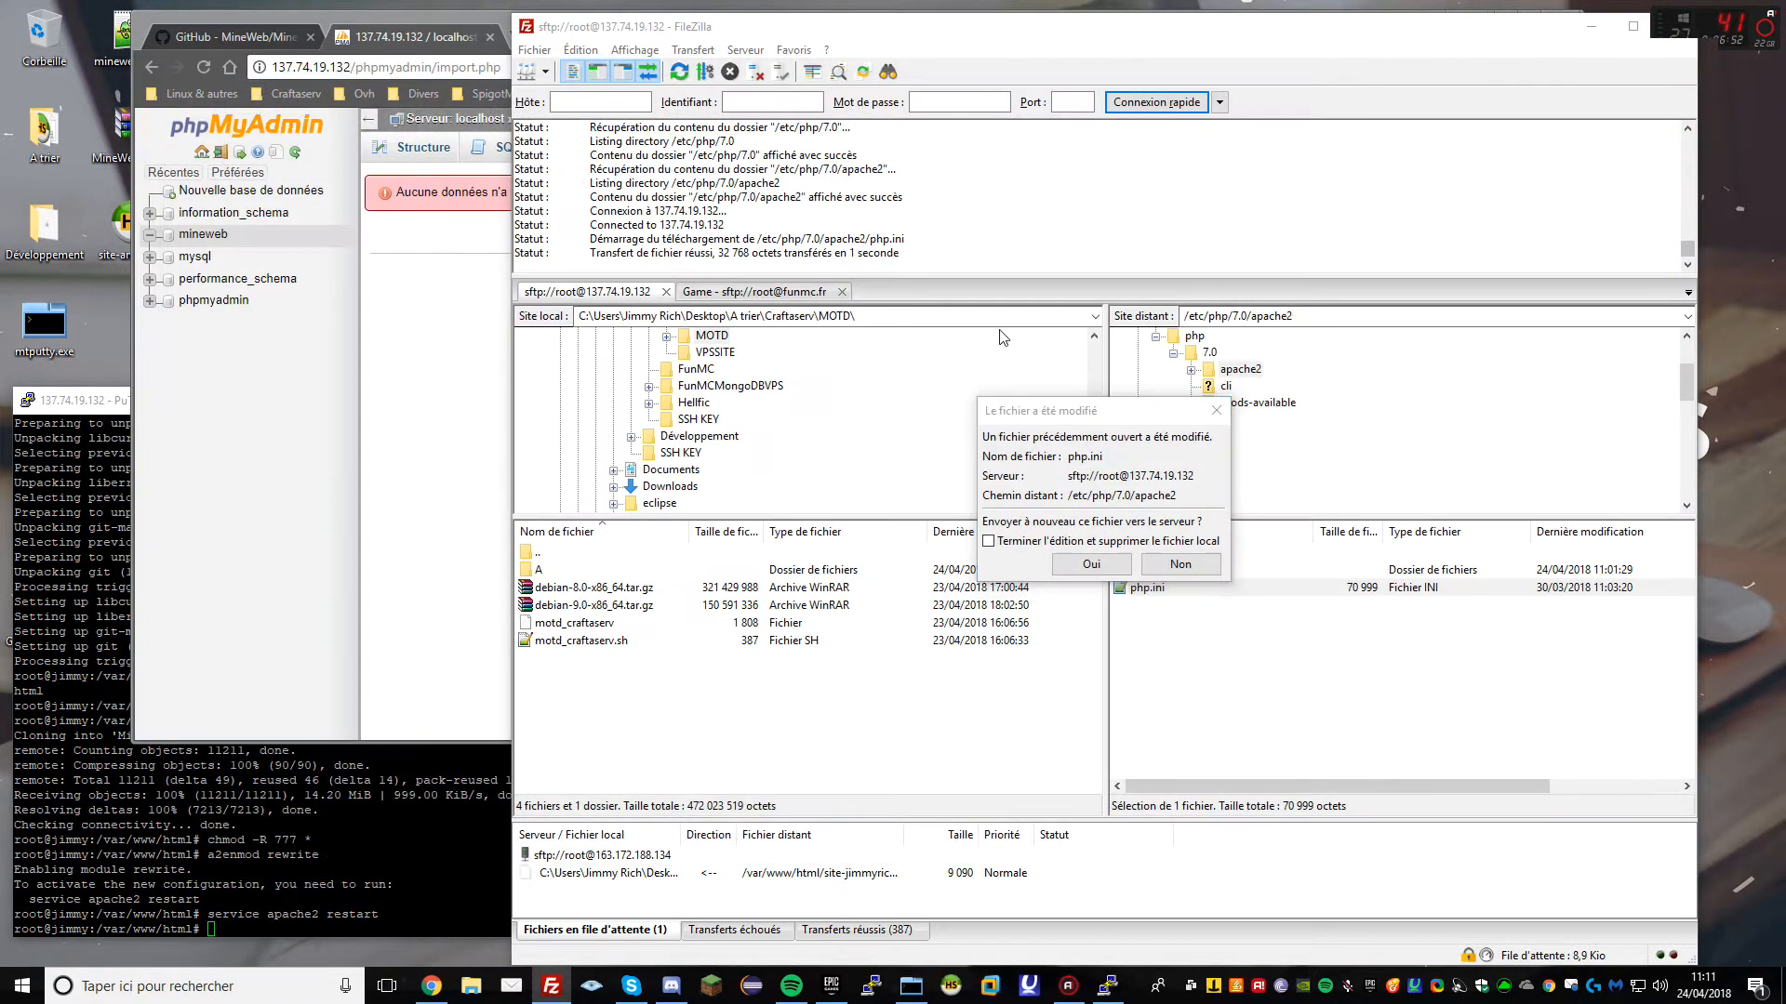
left_click(1091, 563)
left_click(1084, 986)
Restart Apache to apply the new PHP limits, then attach site-ancien.sql on mineweb's import page
key("Return")
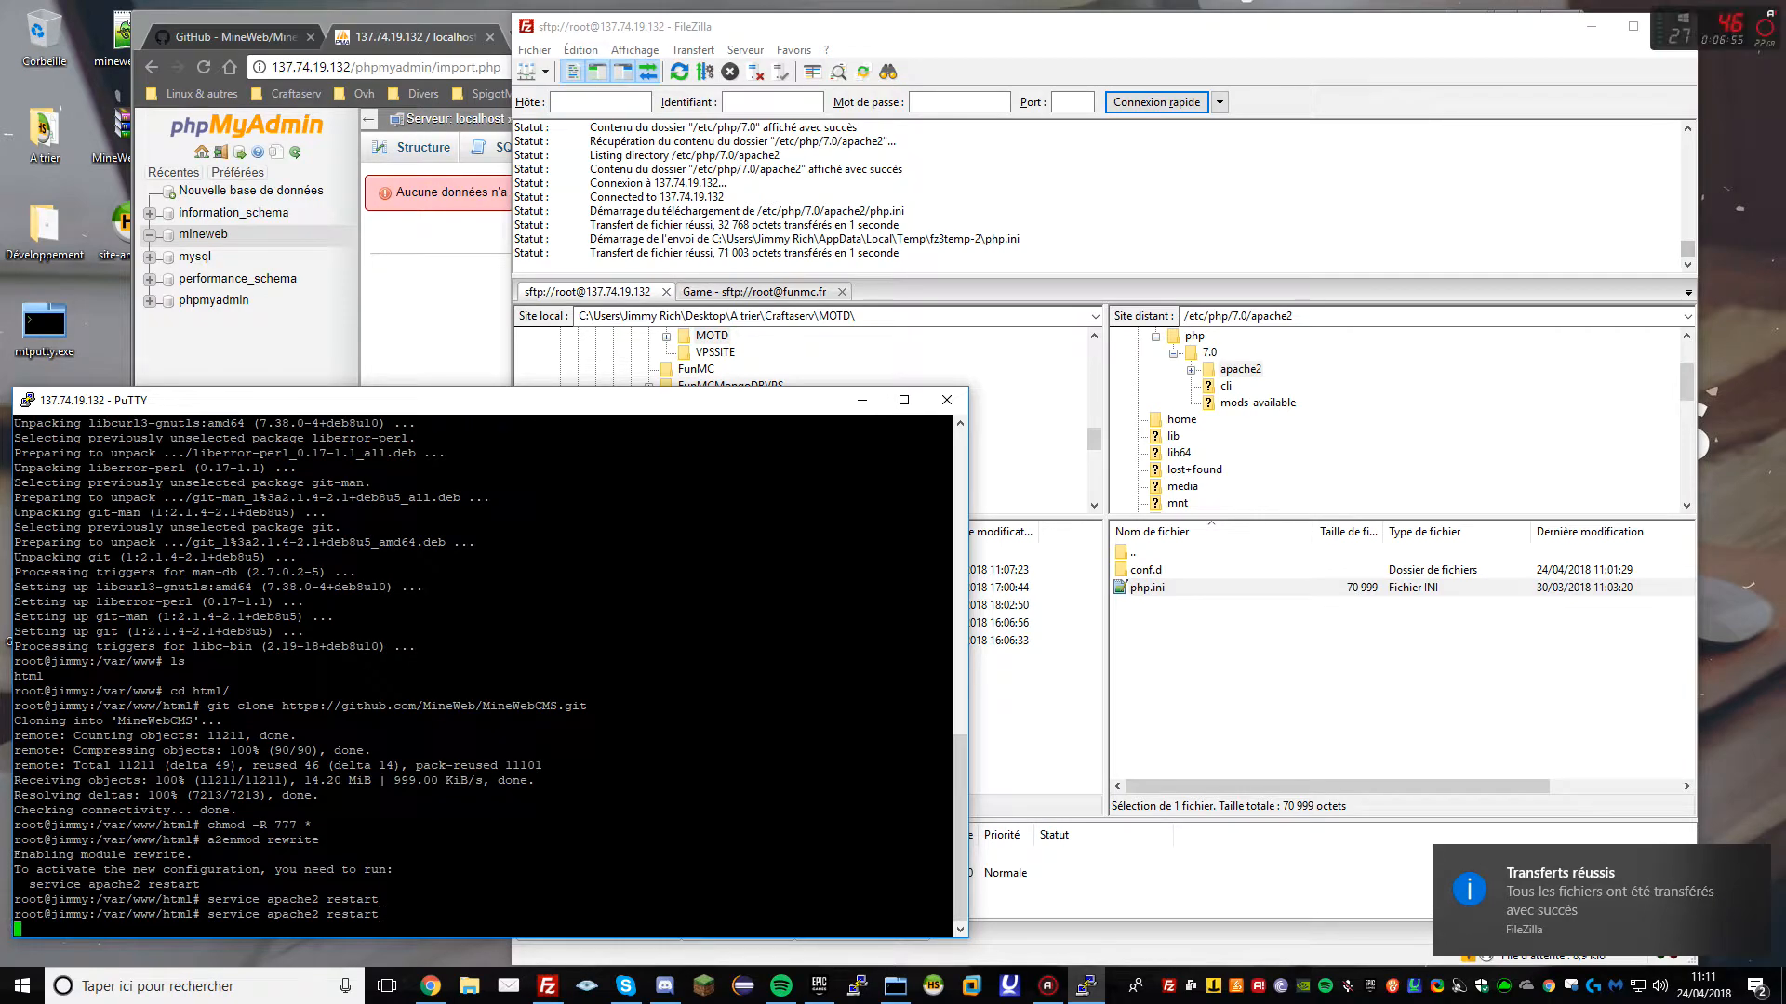
left_click(390, 319)
left_click(474, 69)
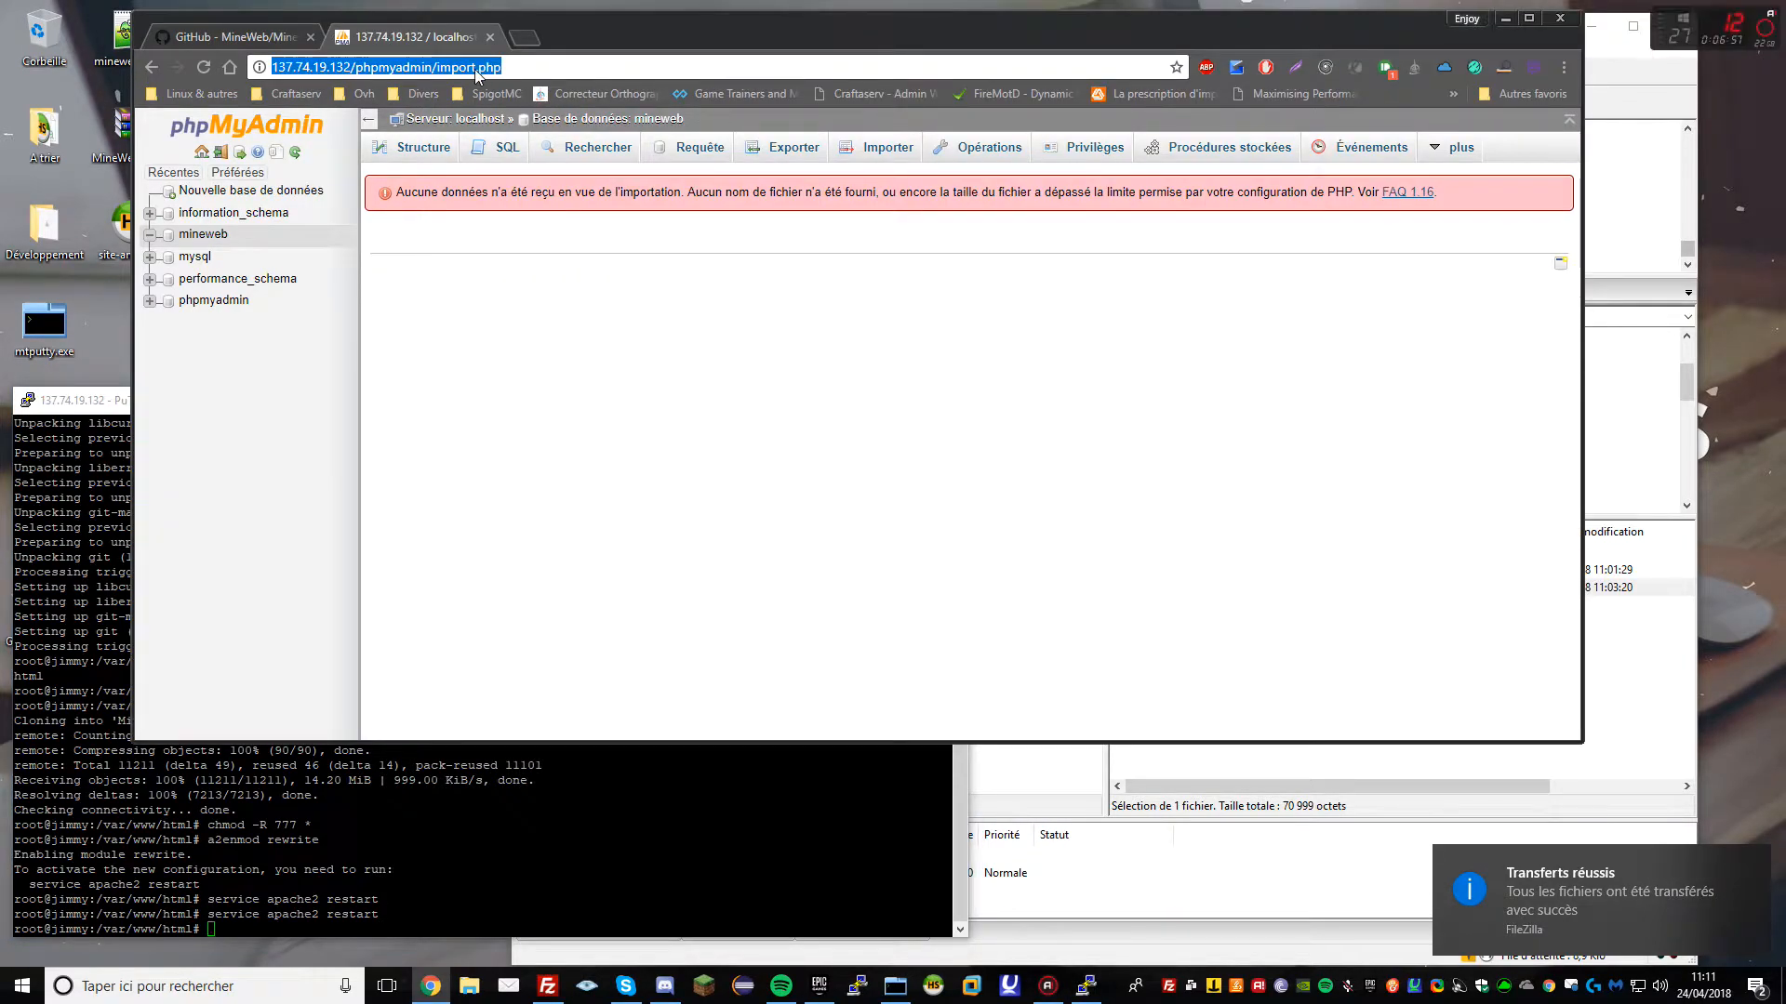
left_click(203, 233)
left_click(770, 151)
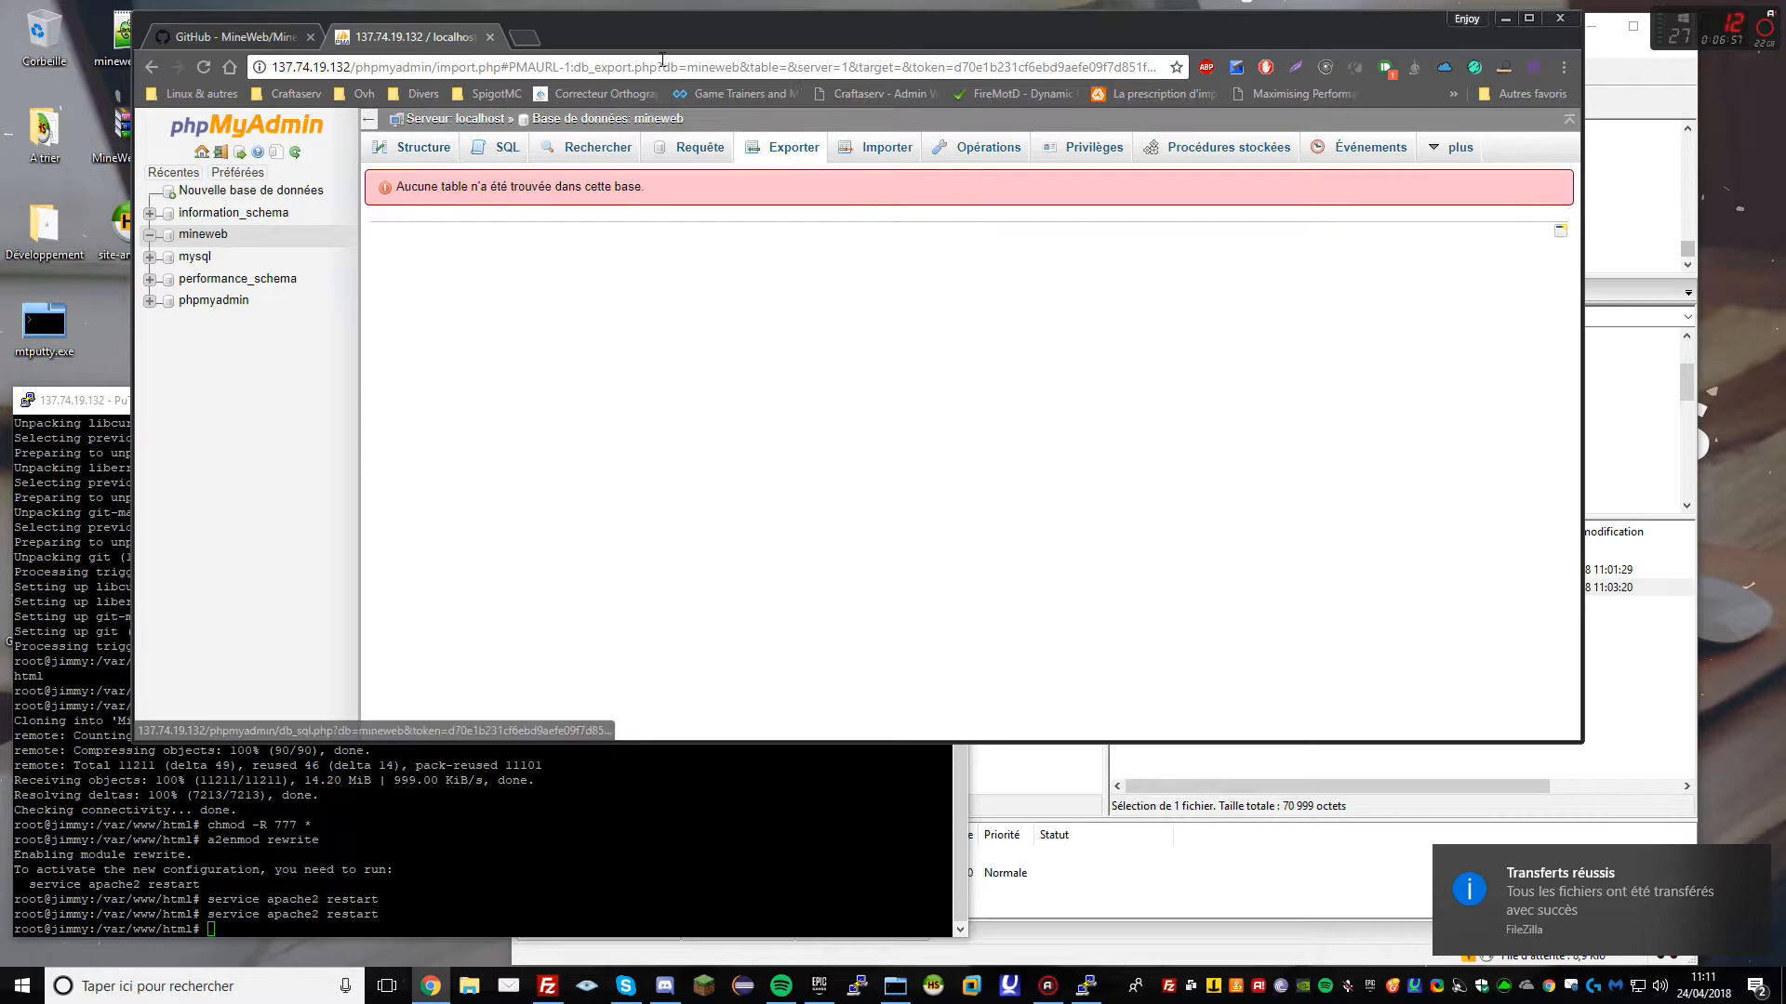
left_click(889, 147)
left_click_drag(837, 21, 935, 18)
left_click_drag(118, 243, 621, 300)
Reload phpMyAdmin from its home address and reopen the mineweb import page
left_click(249, 65)
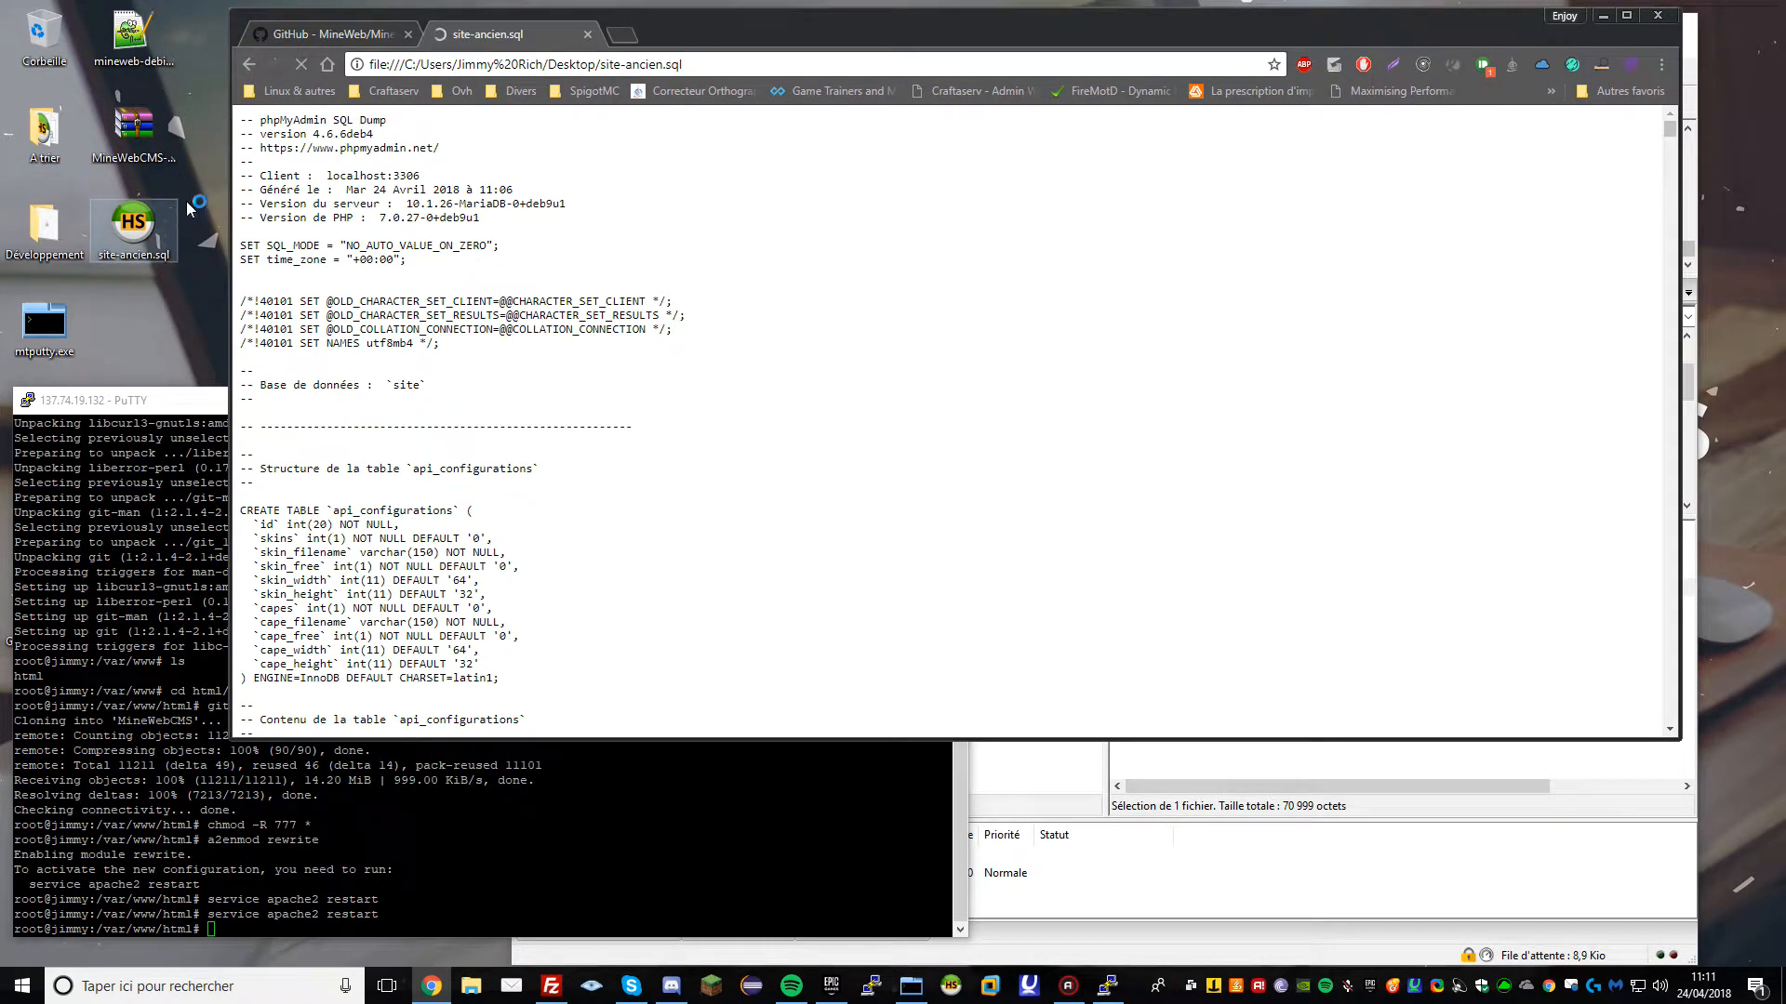
left_click_drag(533, 64, 1255, 70)
key("BackSpace")
key("Return")
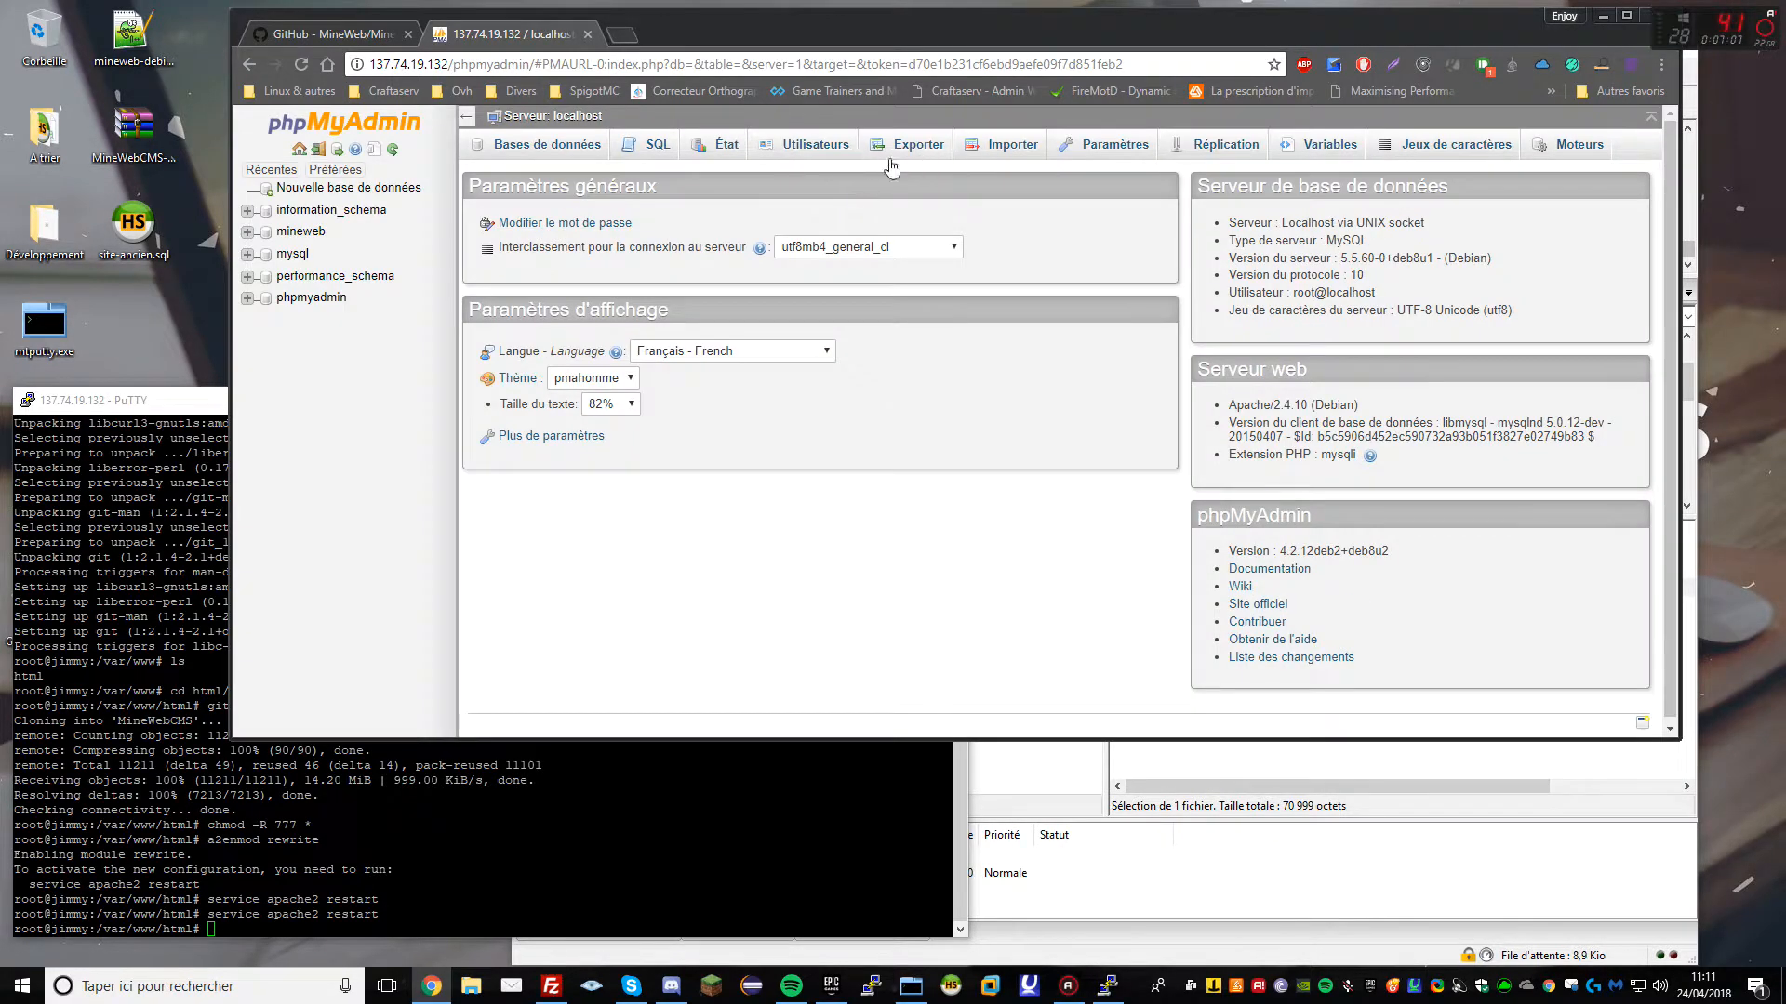
left_click(299, 233)
left_click(984, 145)
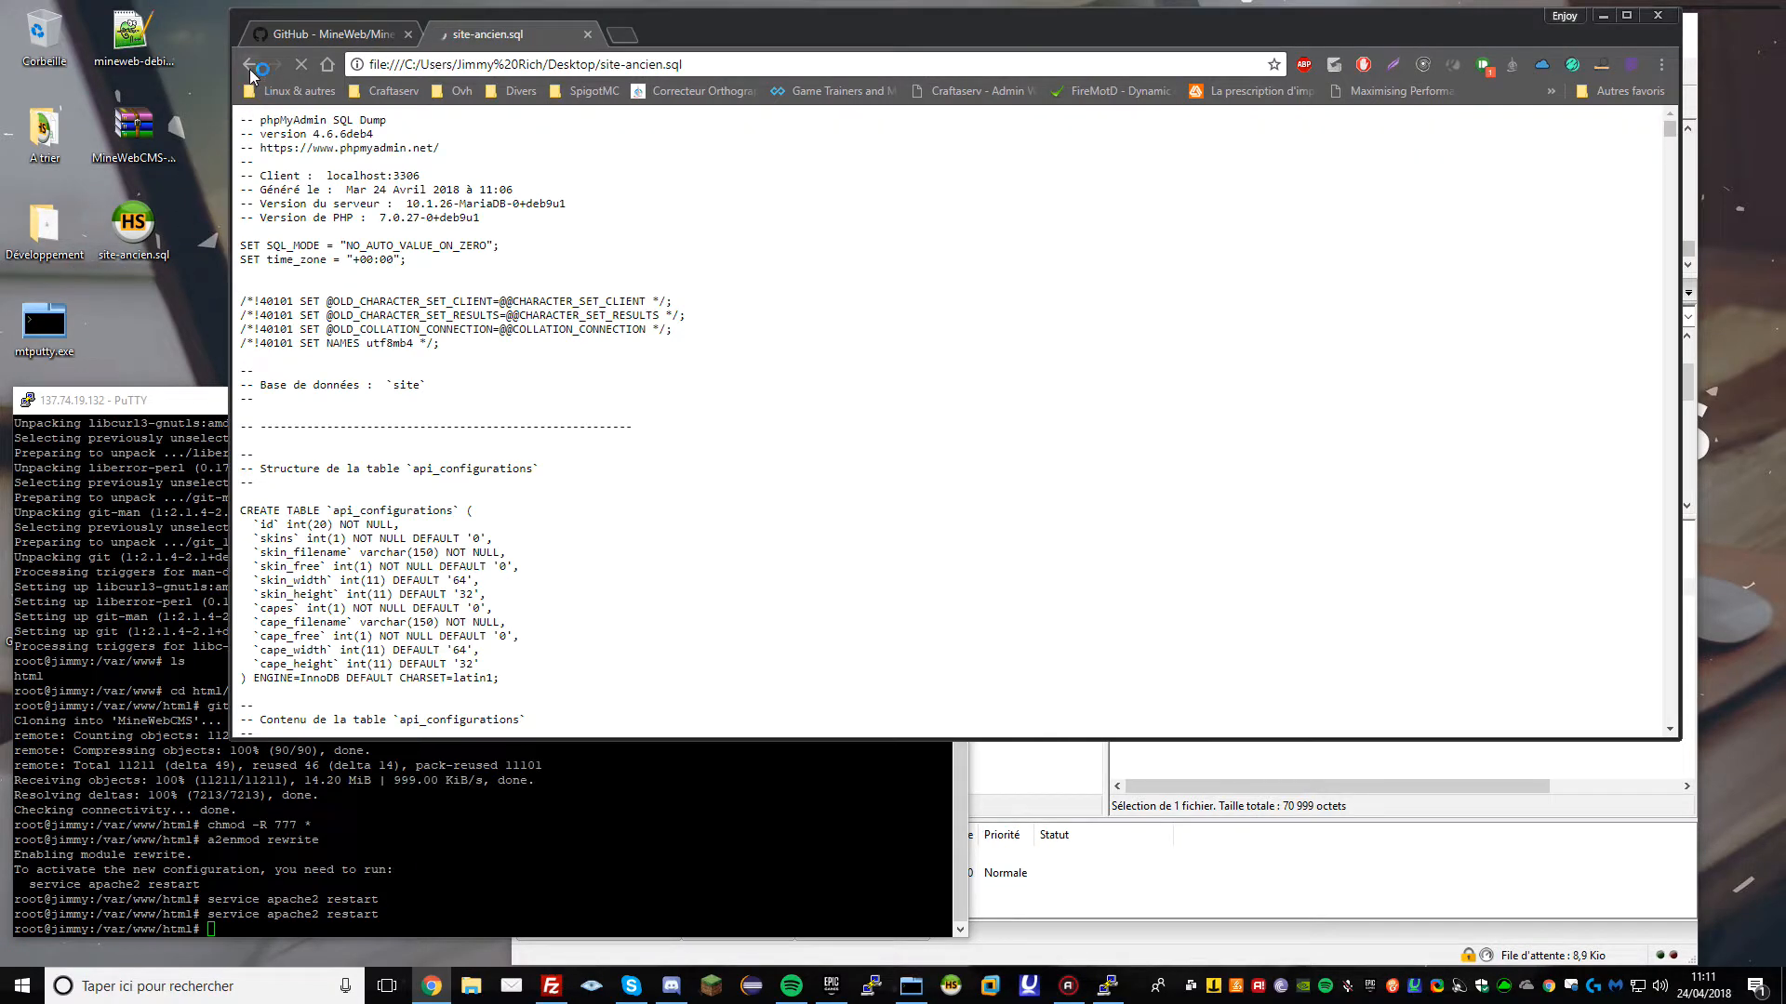
key("alt+Left")
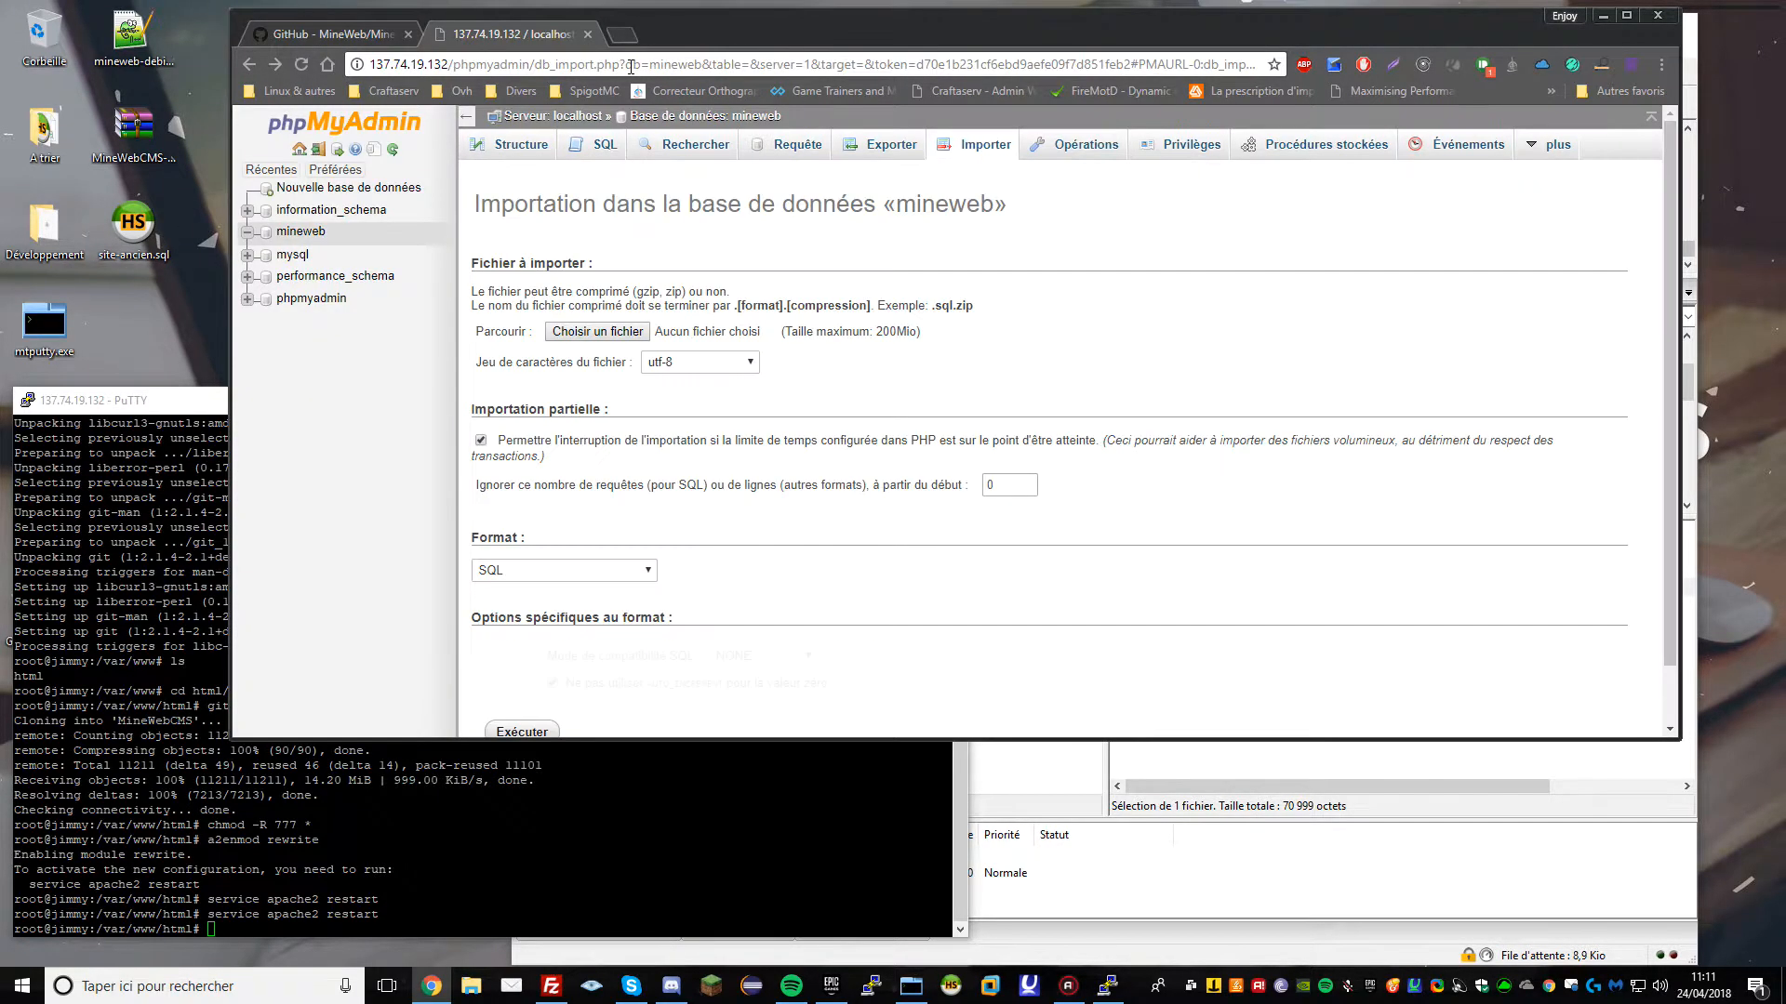
left_click_drag(534, 64, 1267, 74)
key("BackSpace")
key("Return")
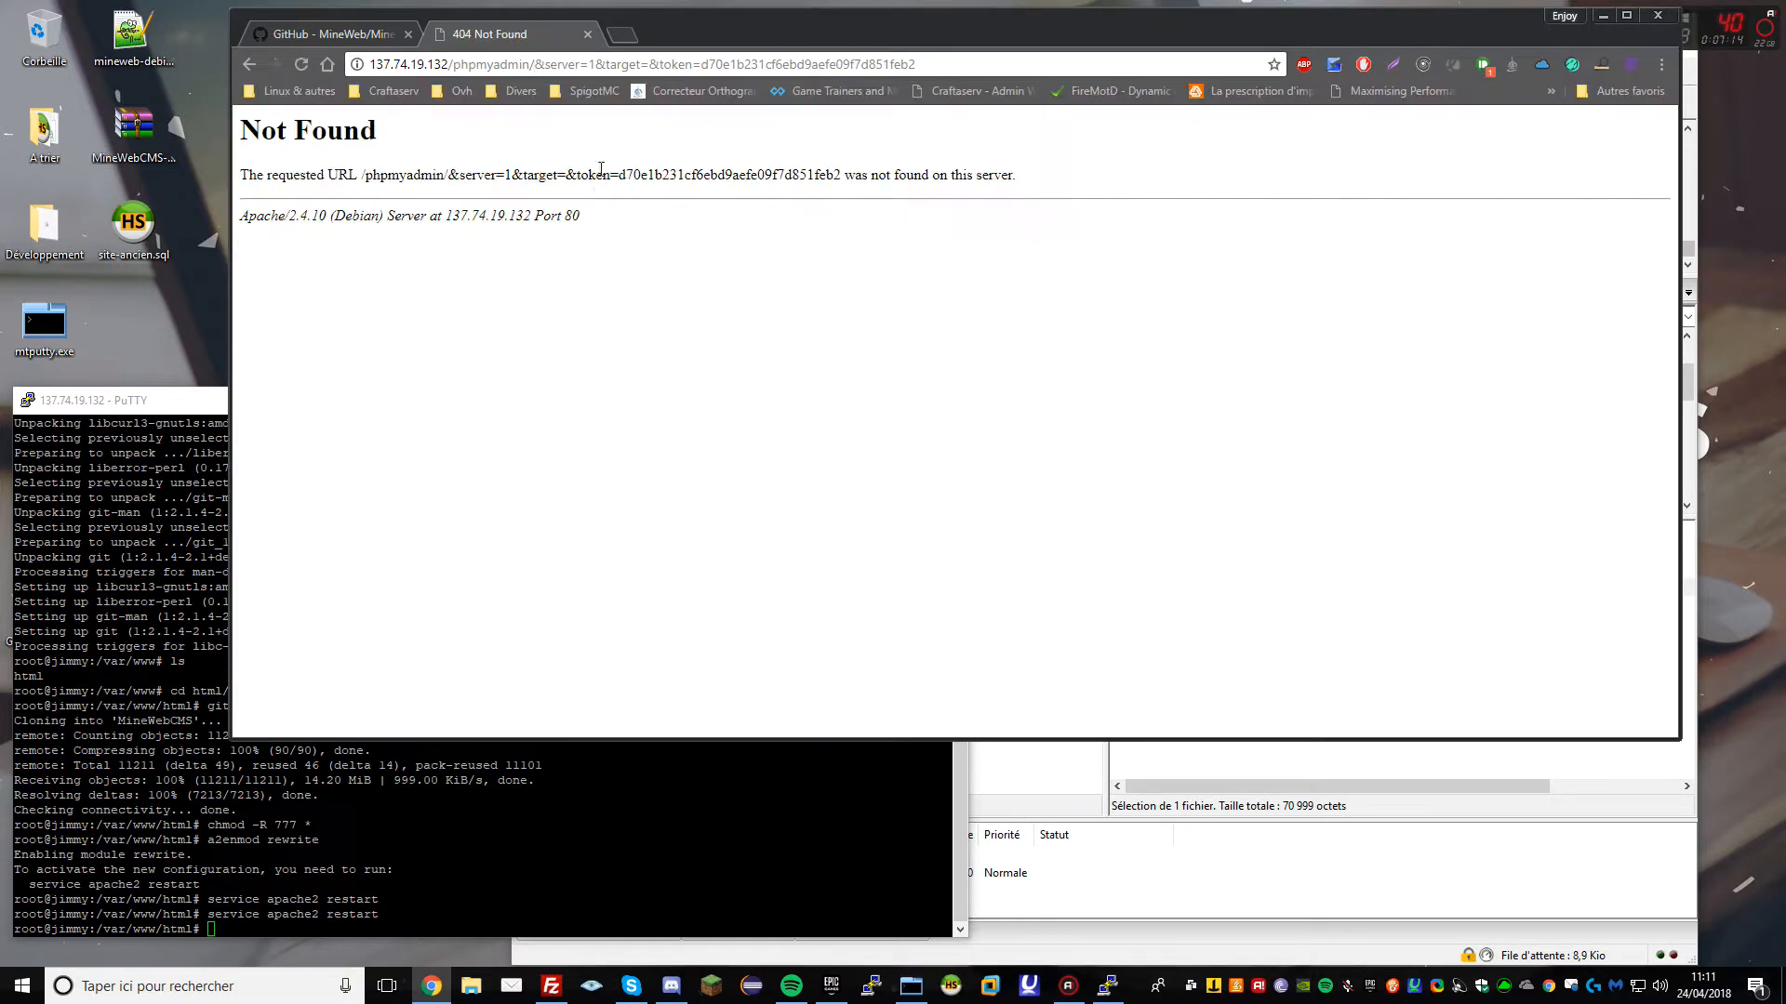
left_click_drag(536, 64, 939, 74)
key("BackSpace")
key("Return")
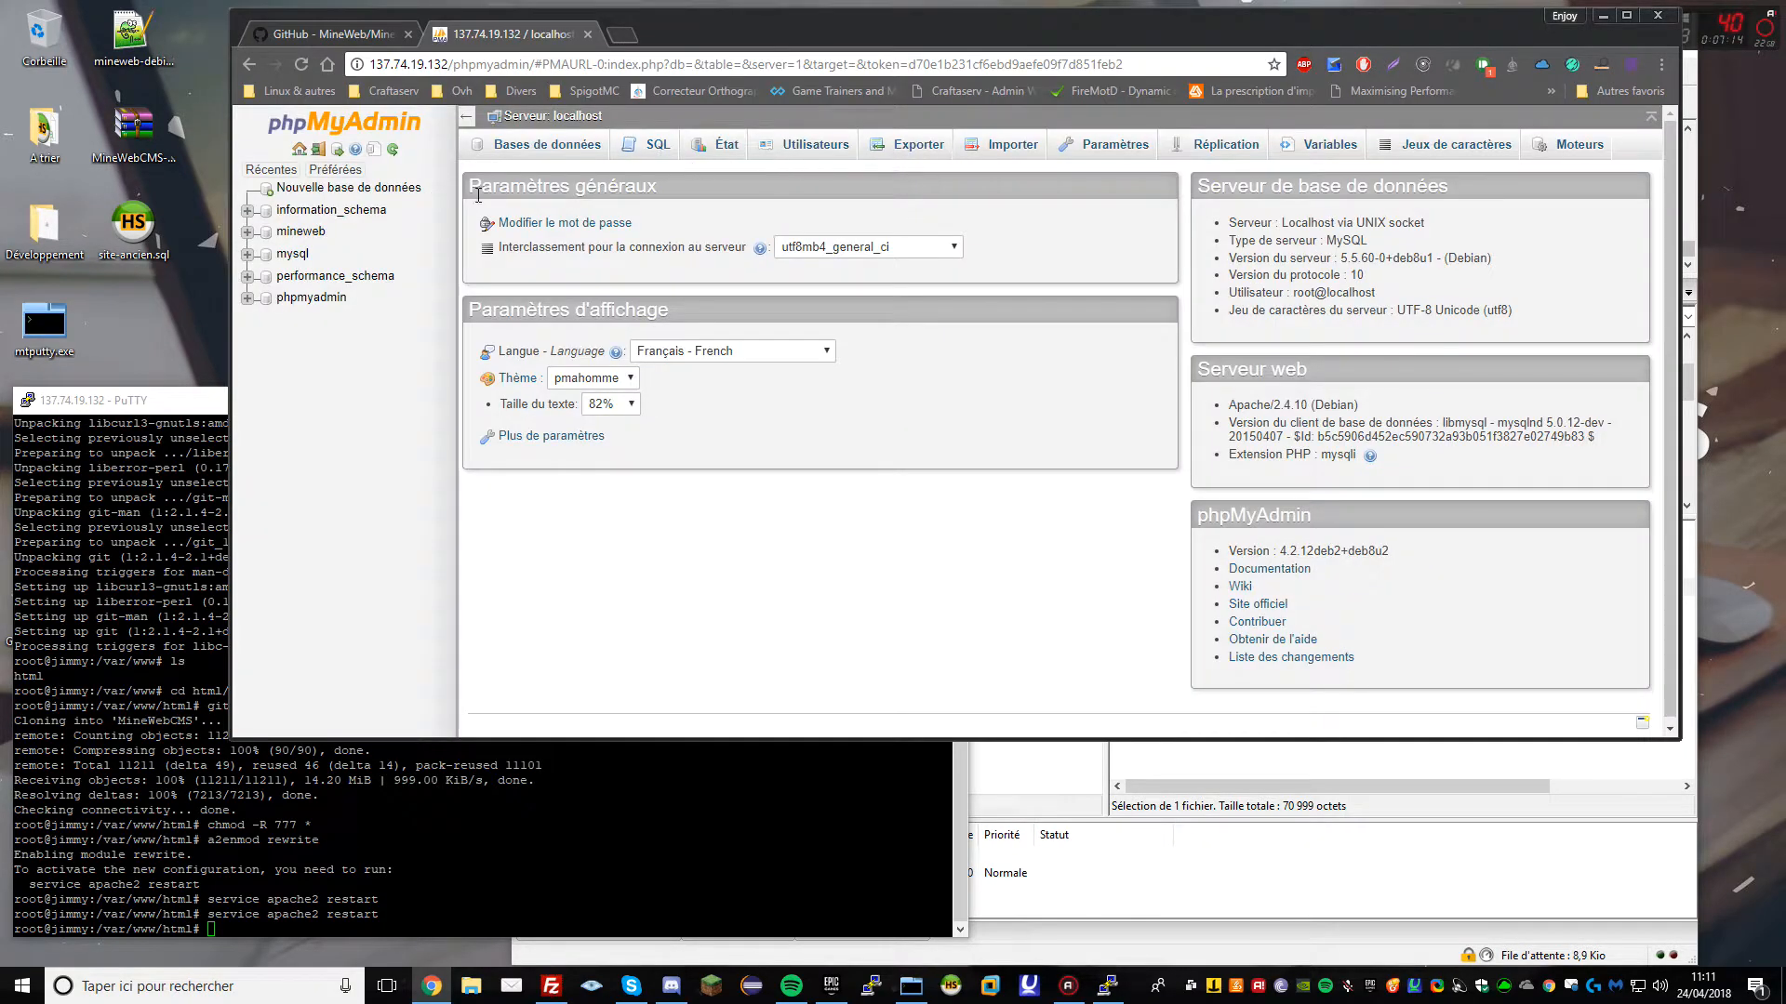
left_click(300, 231)
left_click(967, 145)
Import site-ancien.sql into mineweb, completing 291 queries successfully
left_click_drag(129, 236, 598, 332)
scroll(545, 688, "down", 1)
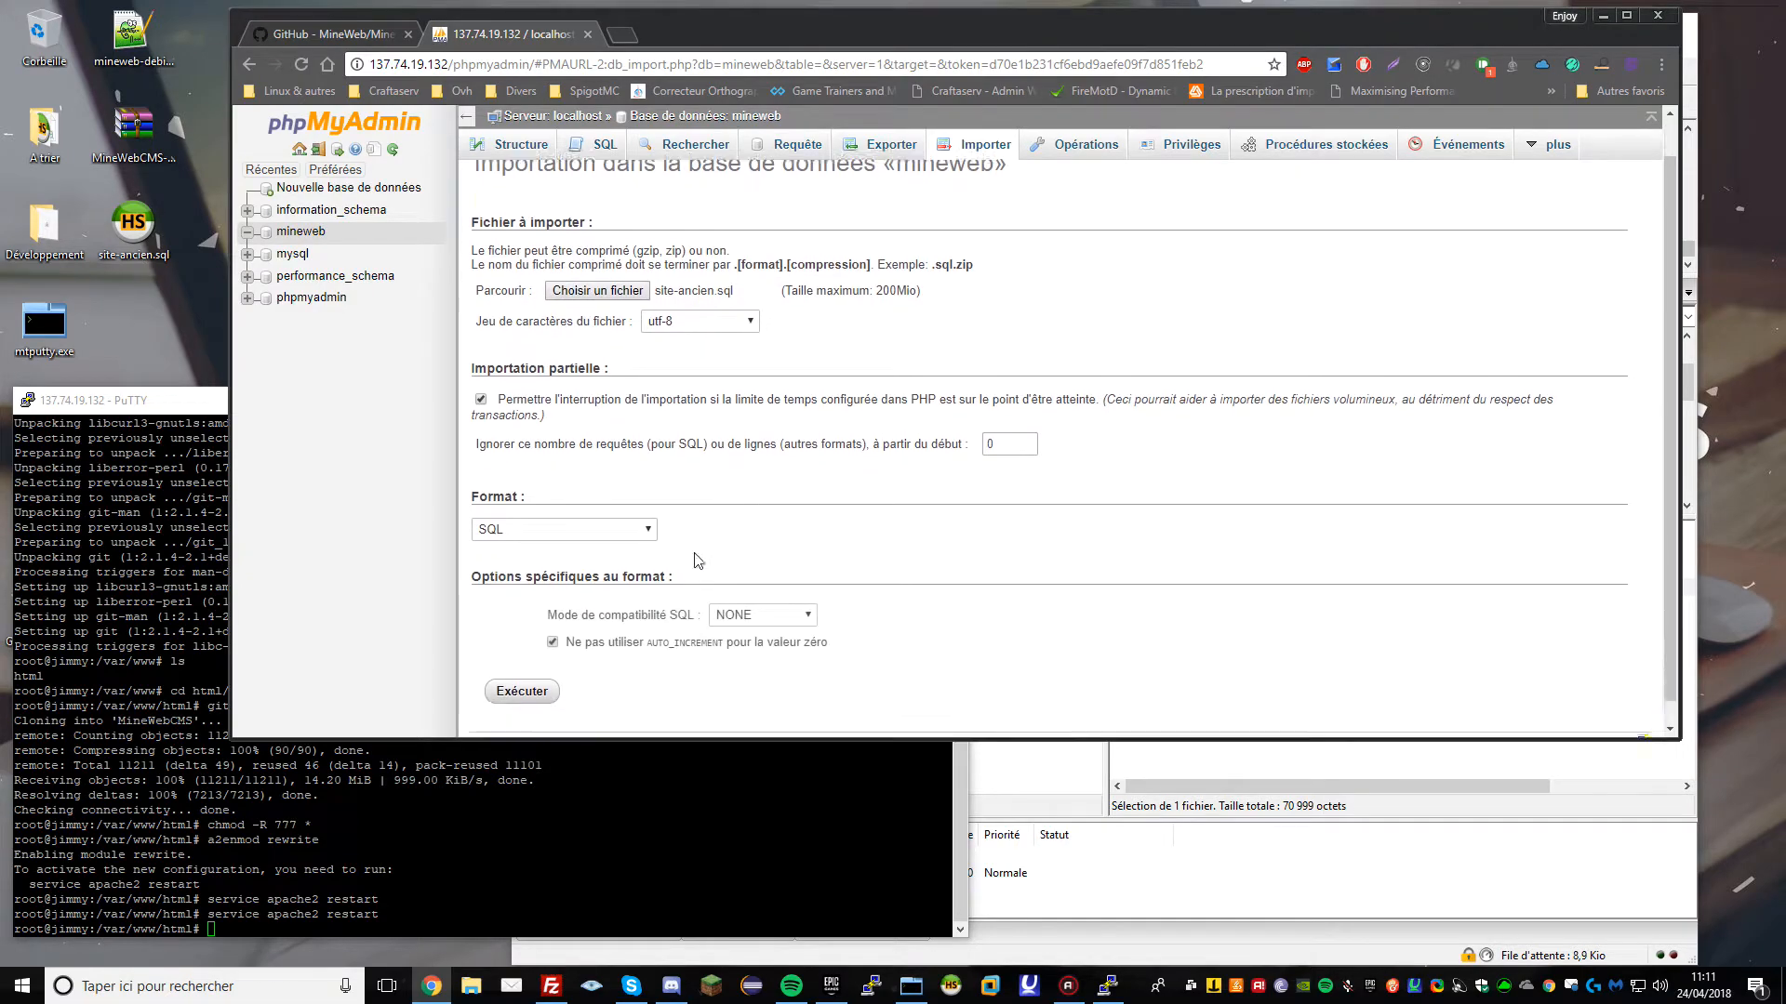
left_click(546, 688)
left_click_drag(661, 42, 495, 46)
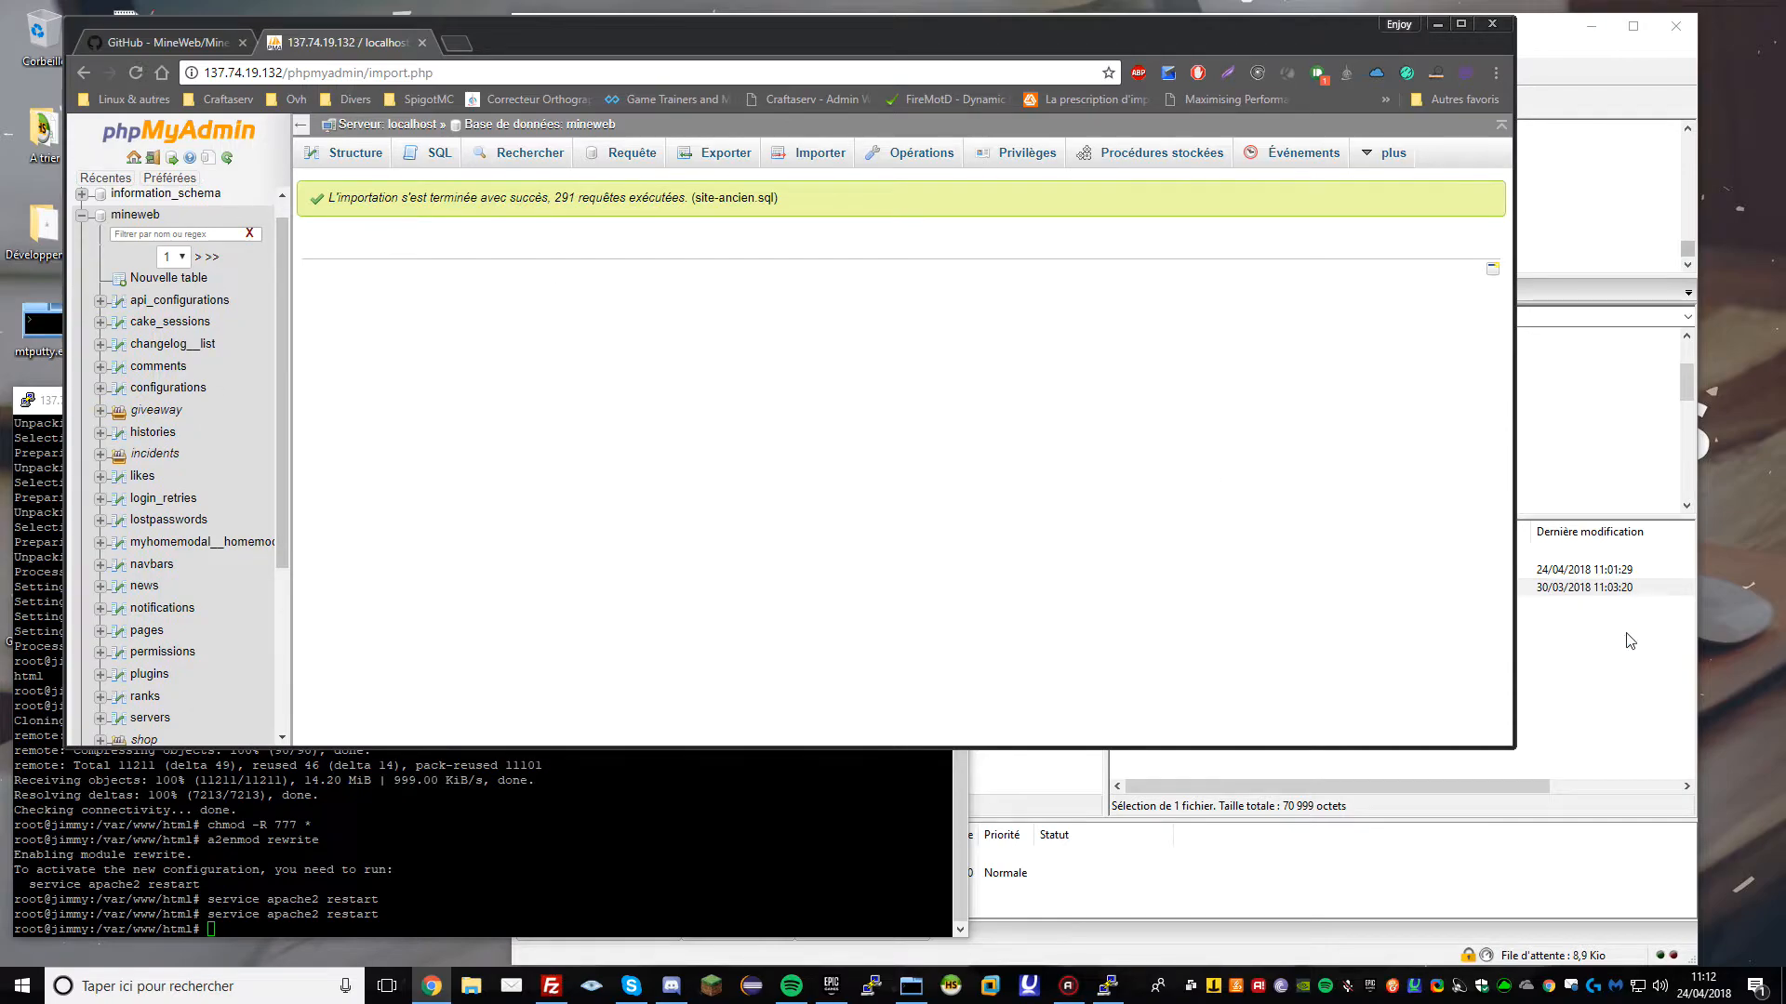
In FileZilla, go to /var/www on the server and open the html folder
left_click(1628, 637)
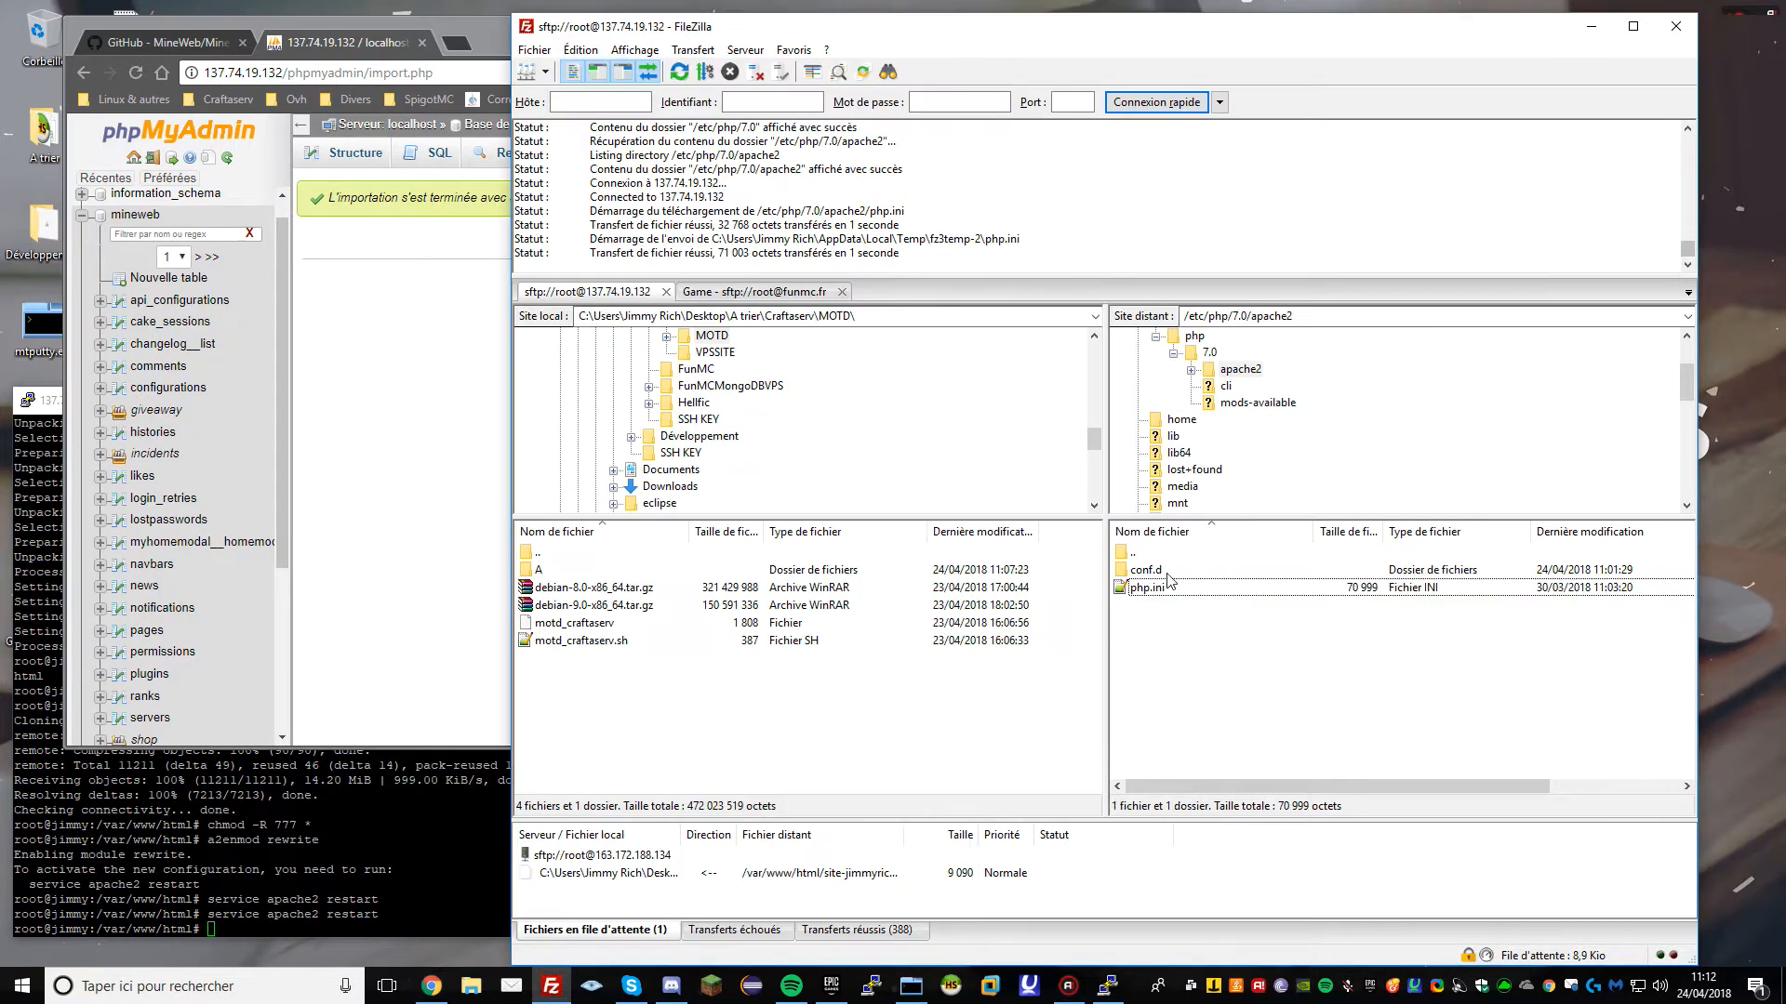
double_click(1213, 315)
type("/var/www")
key("Return")
double_click(1130, 571)
Upload all eleven local plugin folders from A\Plugin into the server's app/Plugin folder
double_click(1160, 589)
double_click(1146, 676)
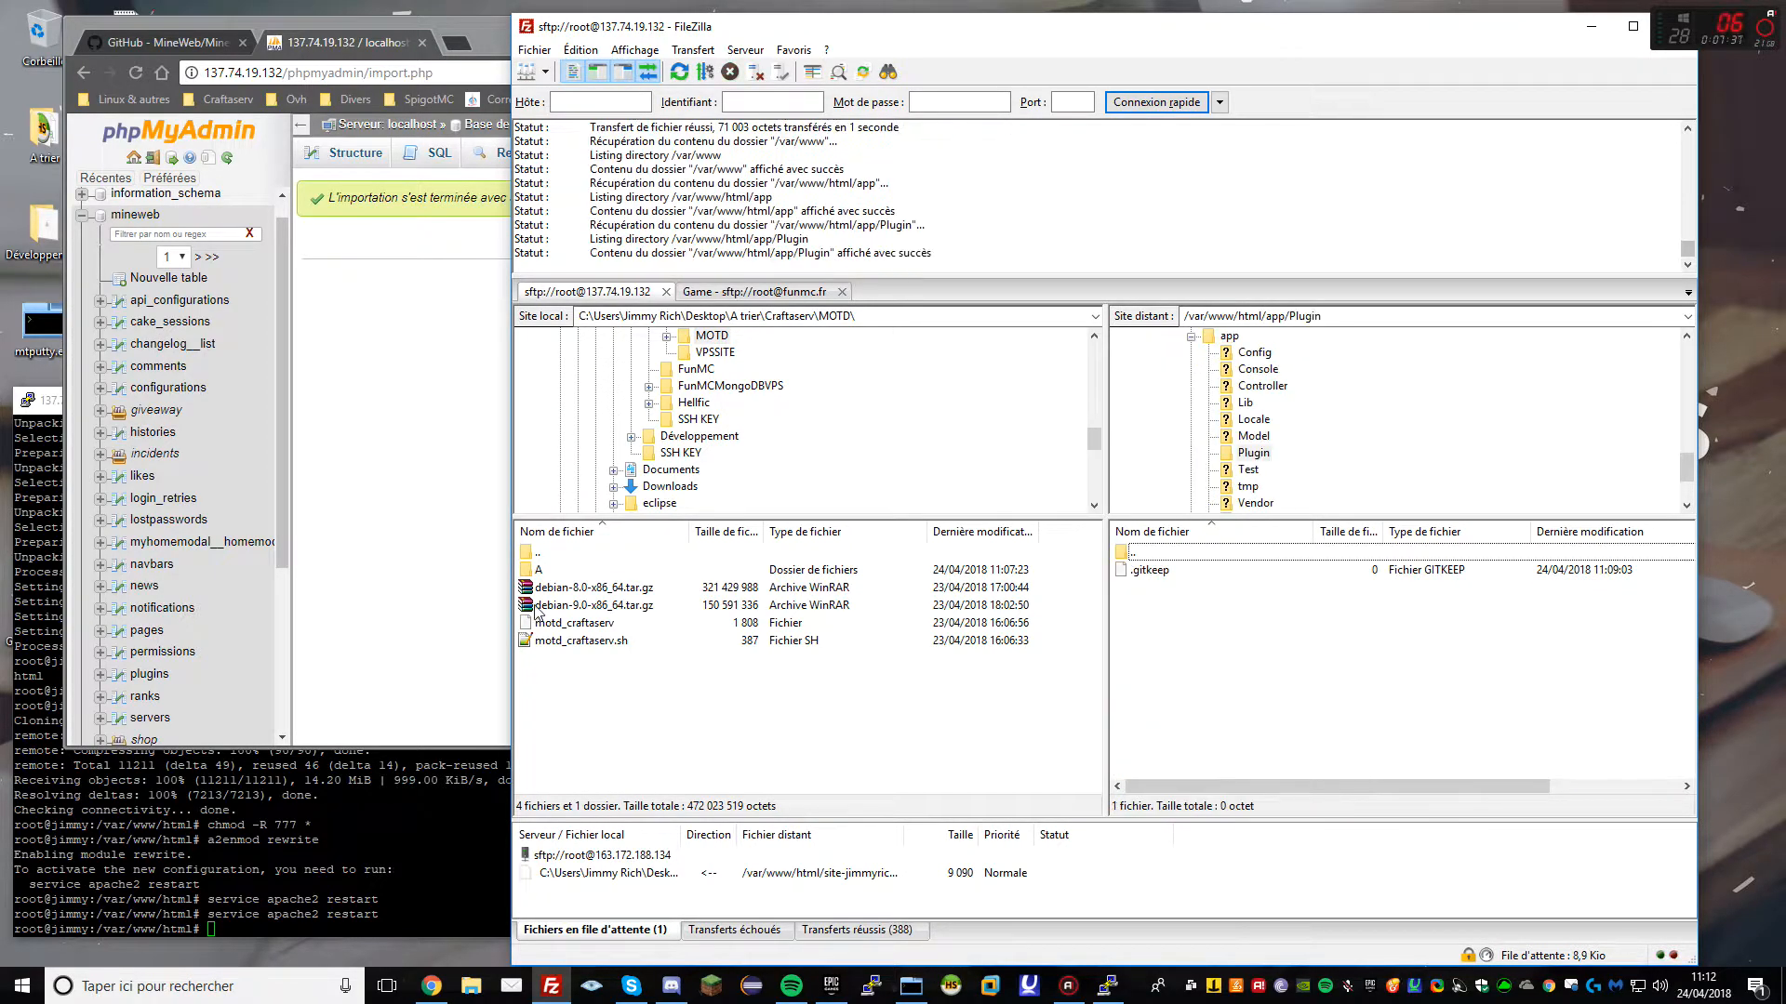
double_click(539, 569)
double_click(549, 569)
left_click(587, 606)
key("ctrl+a")
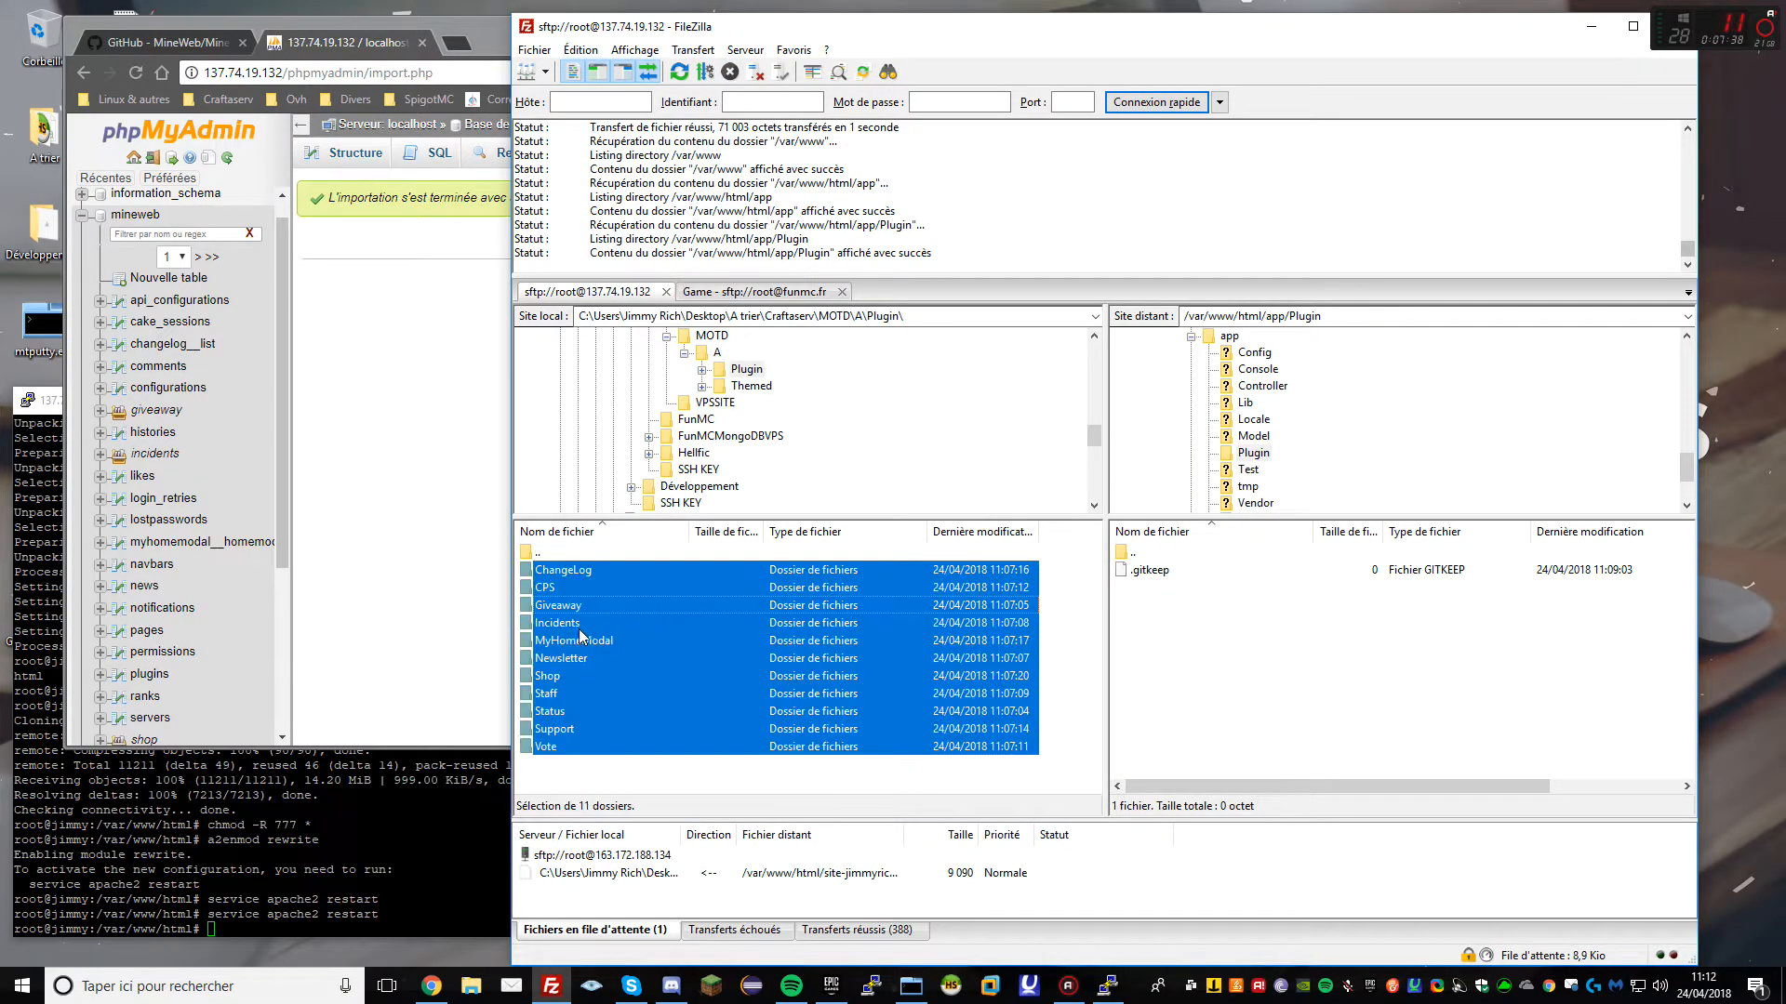
left_click_drag(917, 664, 1317, 684)
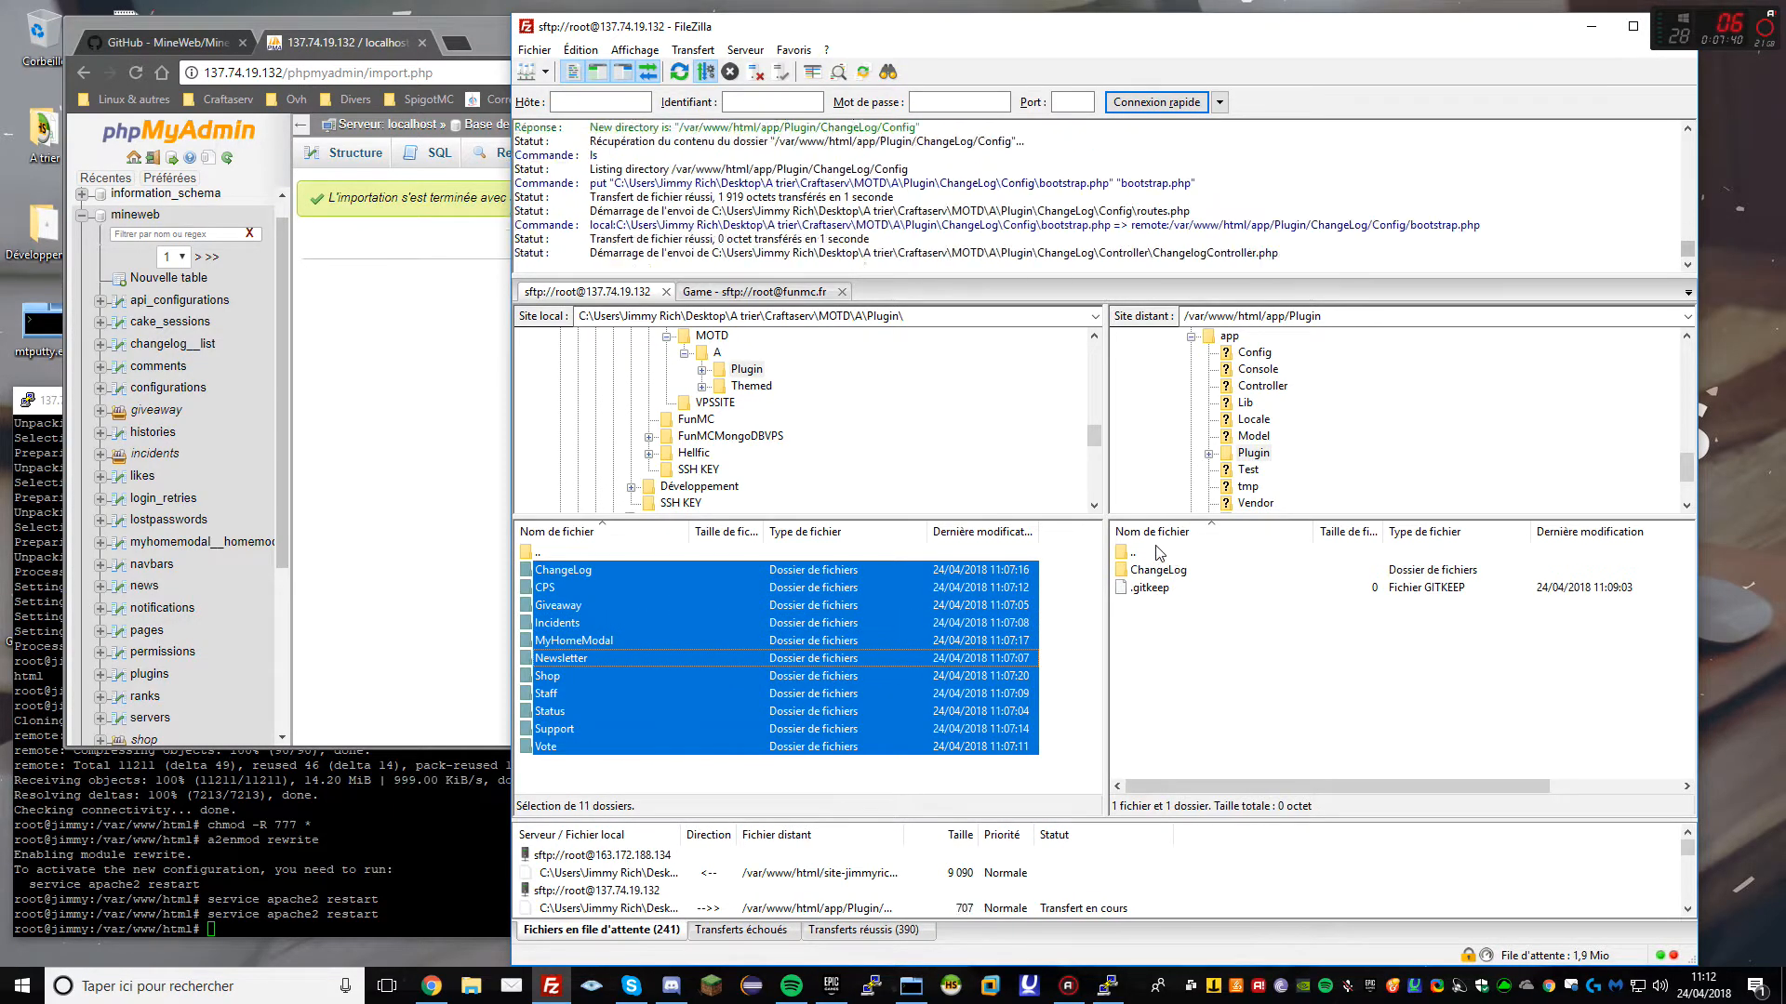
Upload the Master and Nova theme folders into the server's app/View/Themed folder
double_click(1156, 553)
double_click(768, 551)
double_click(1142, 746)
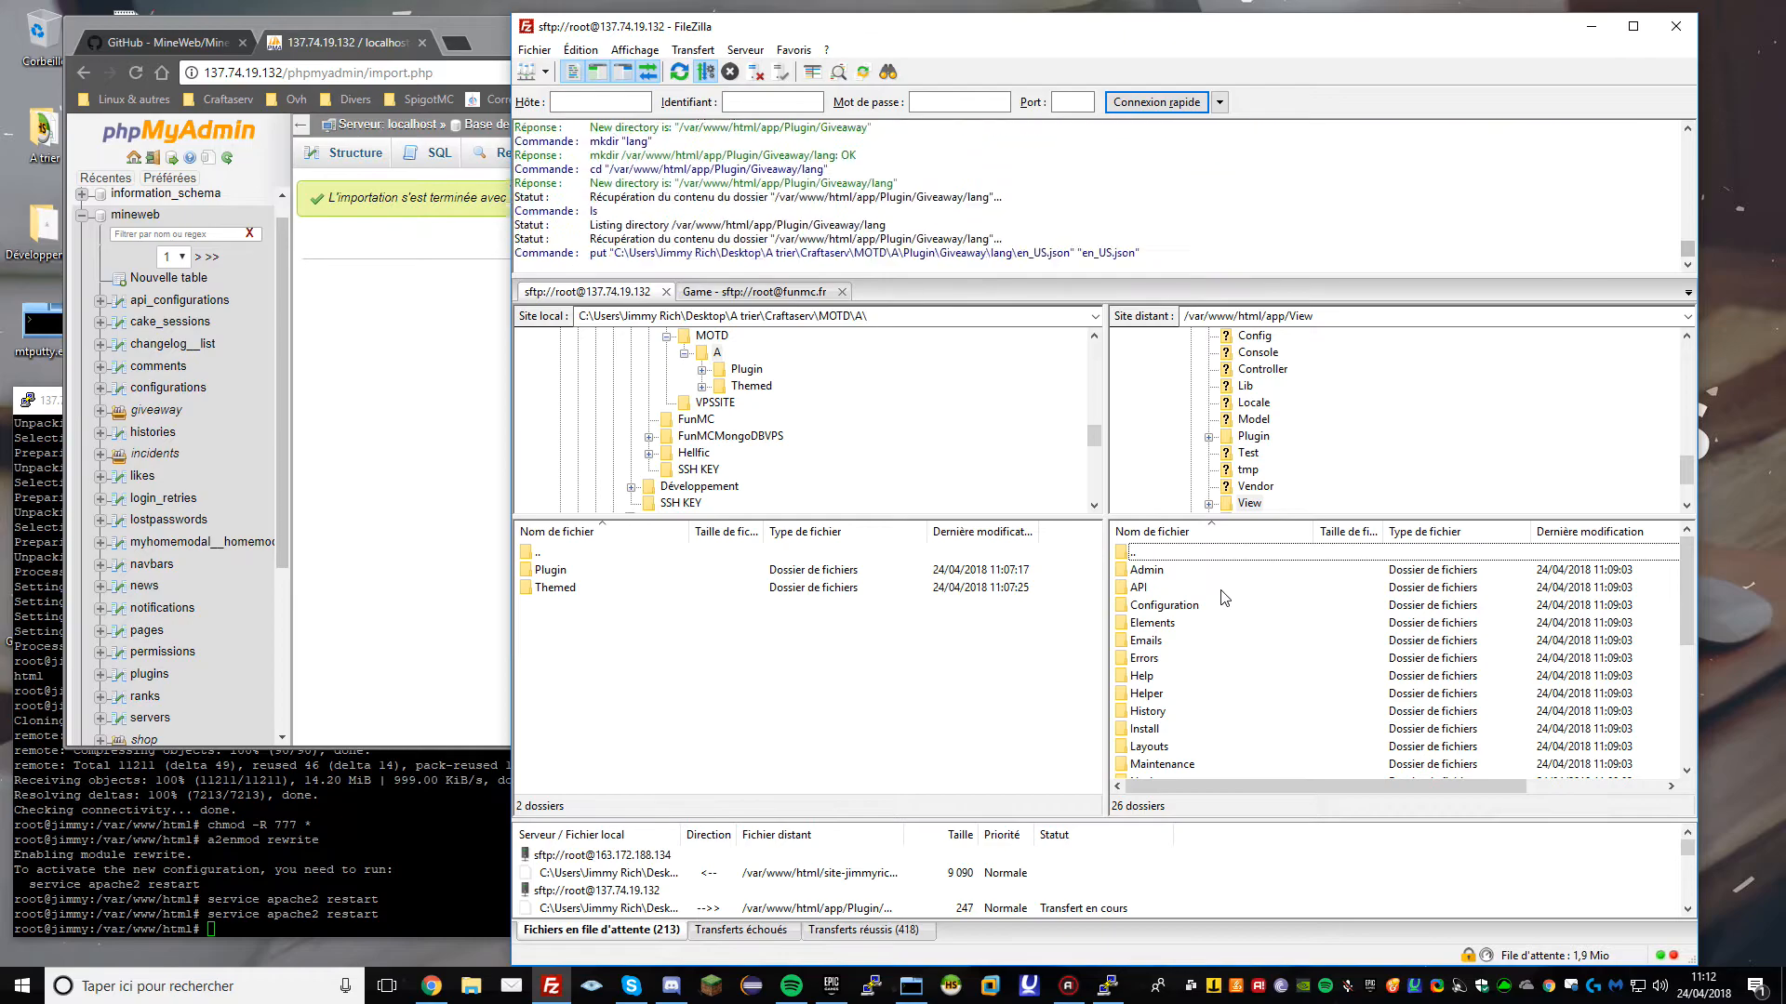
scroll(1209, 688, "down", 3)
scroll(1201, 700, "down", 2)
double_click(1153, 735)
double_click(549, 589)
left_click(589, 589)
key("ctrl+a")
left_click_drag(592, 588, 1283, 658)
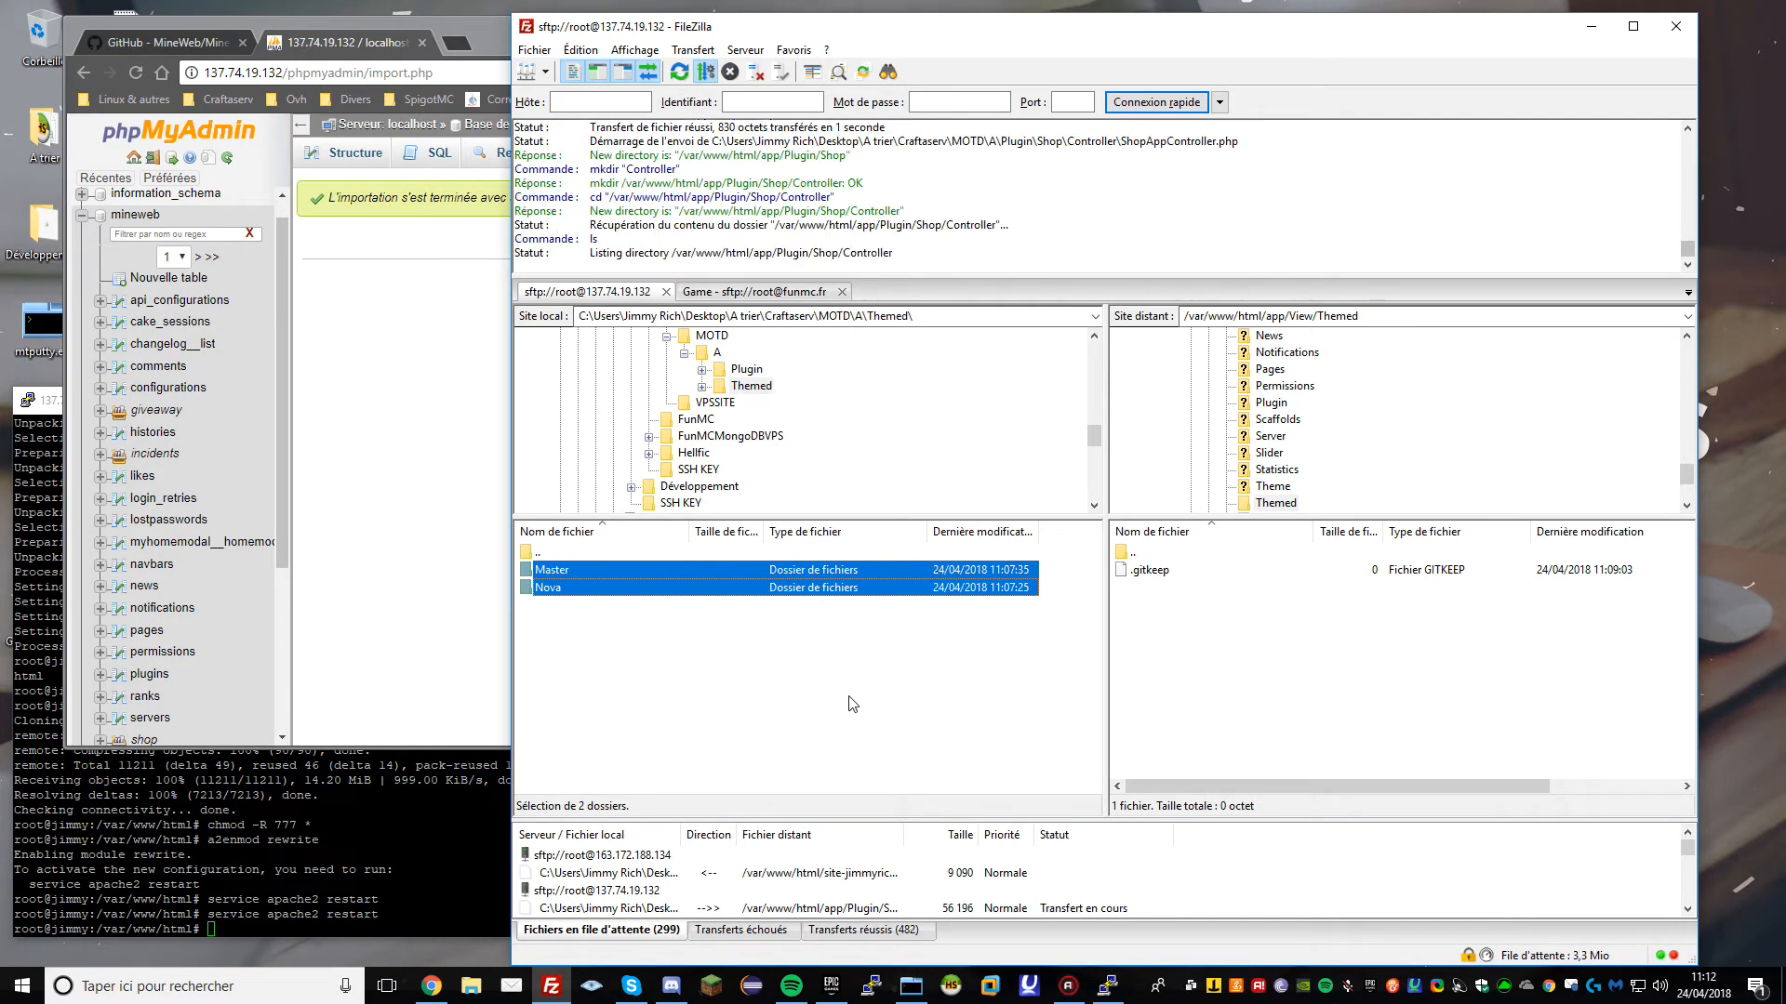
Refresh the local and server file listings in FileZilla while uploads continue
right_click(683, 639)
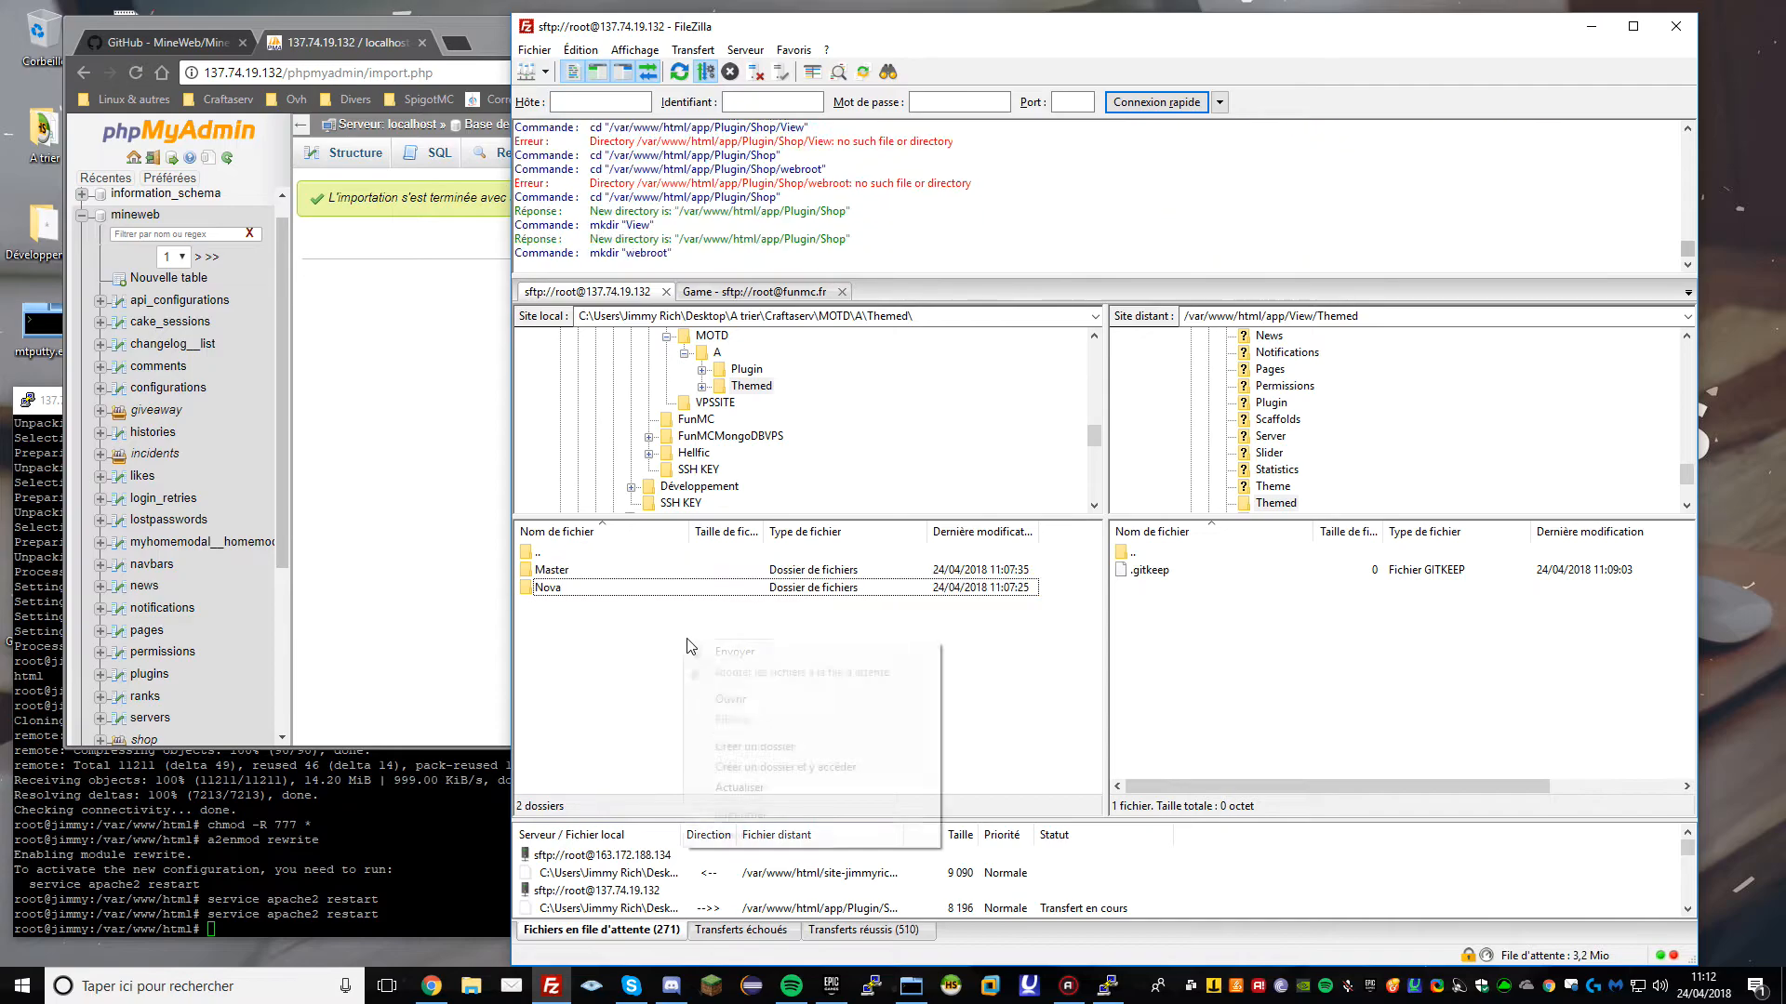
left_click(720, 776)
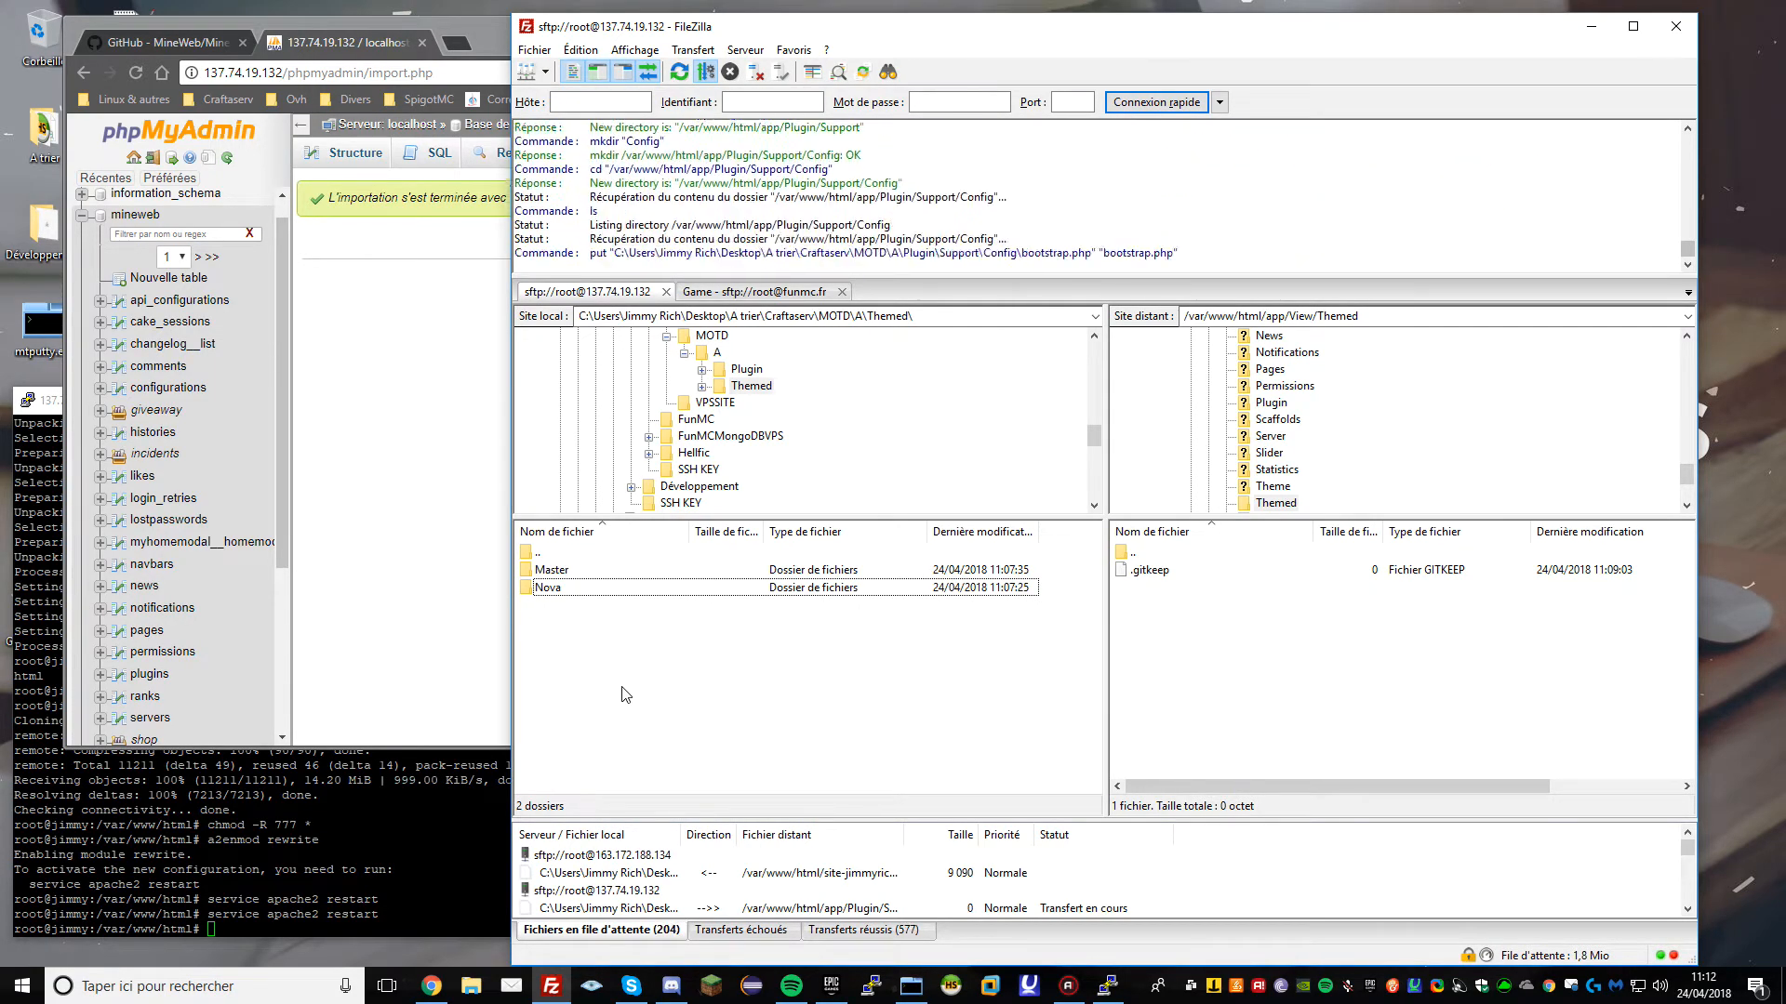
right_click(1231, 644)
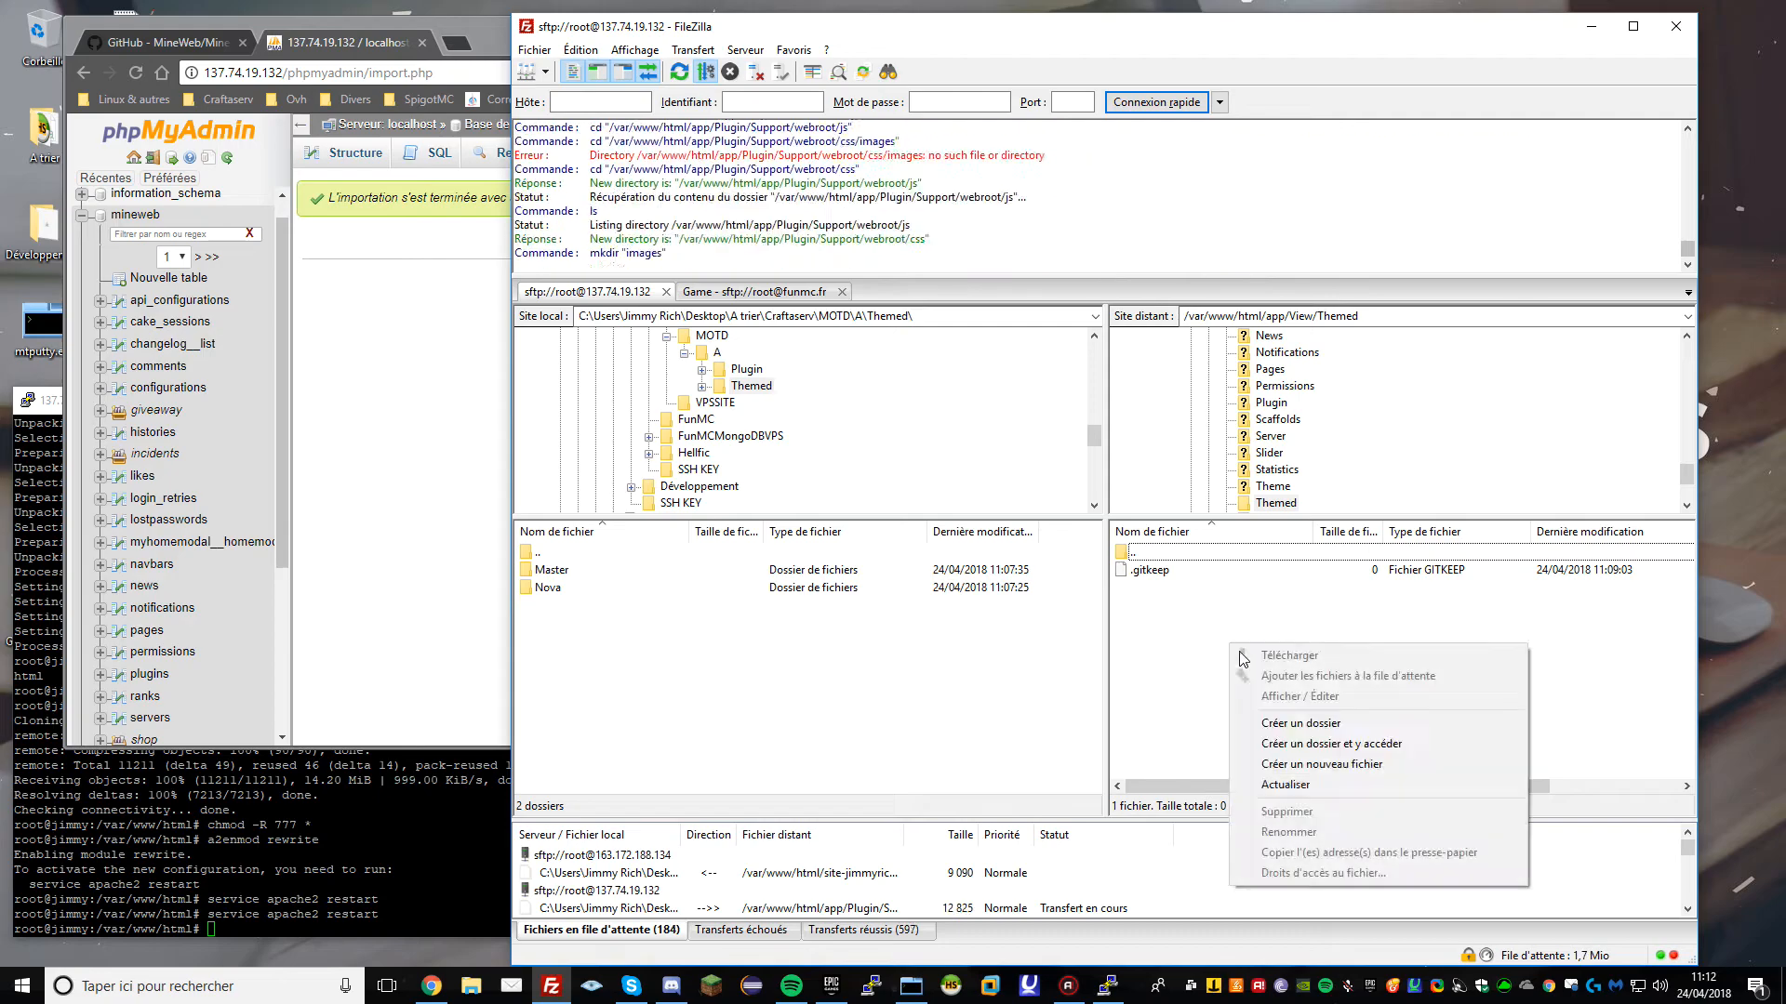
left_click(1268, 786)
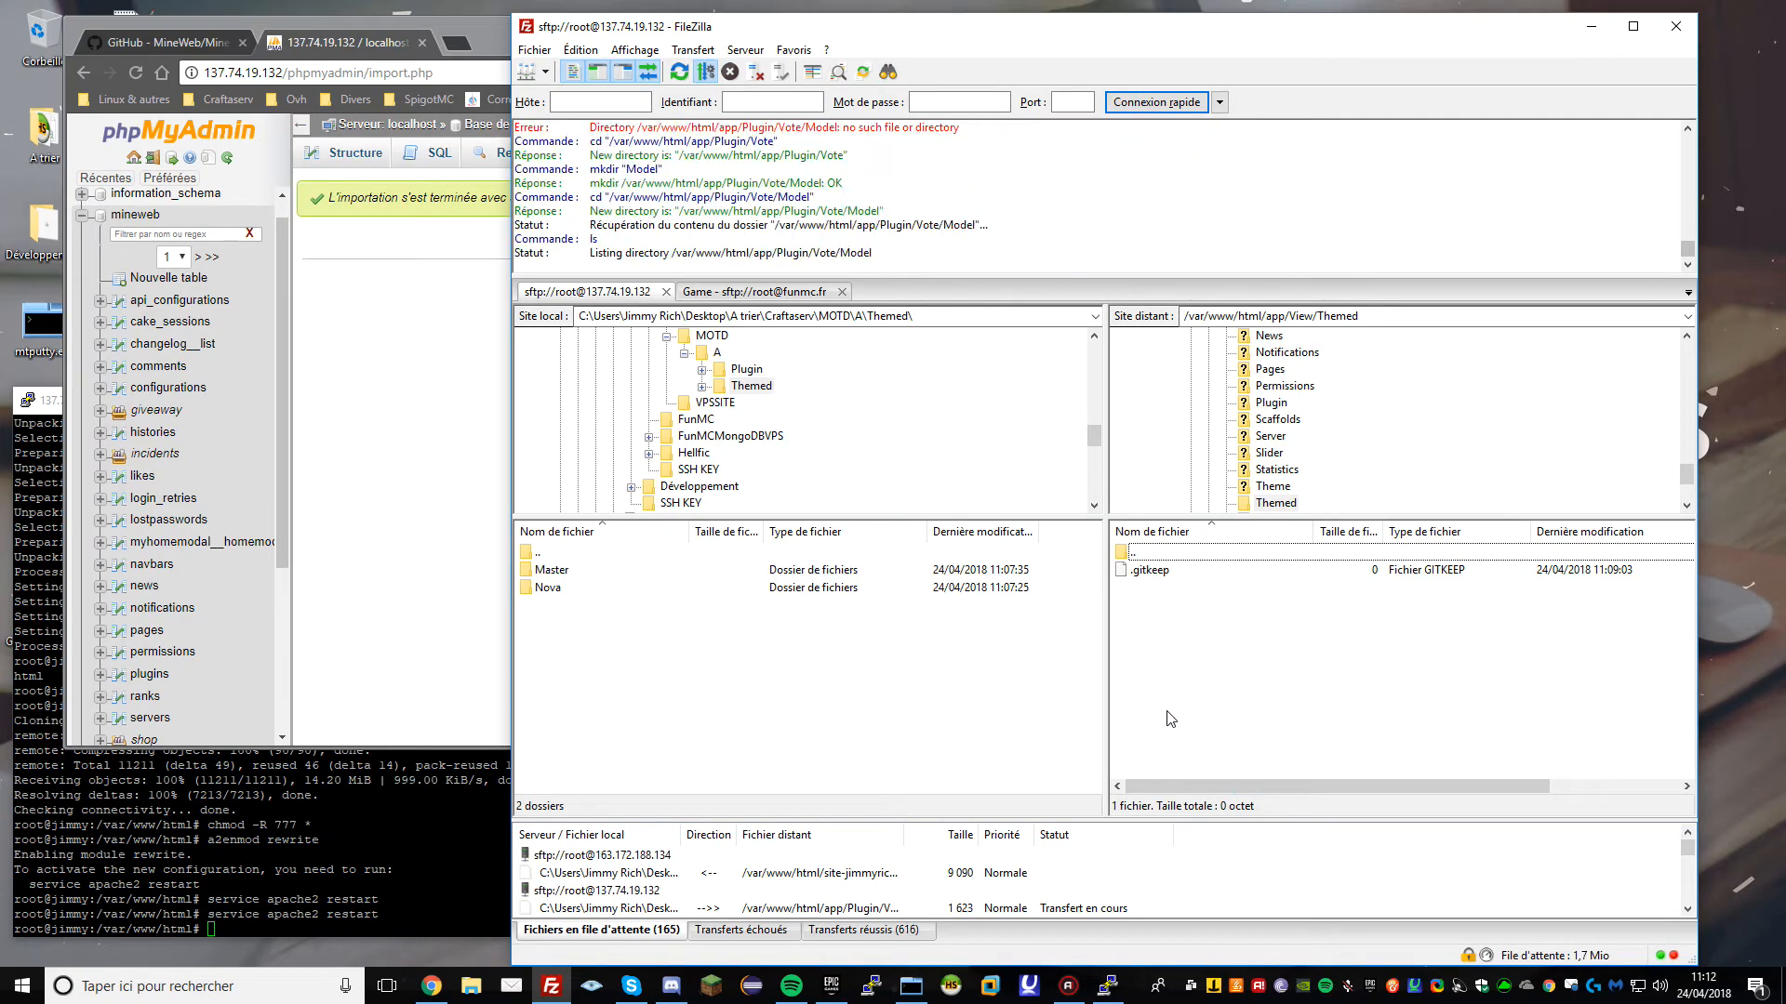
Cycle through PuTTY, phpMyAdmin and FileZilla, leaving the browser in front
left_click(409, 842)
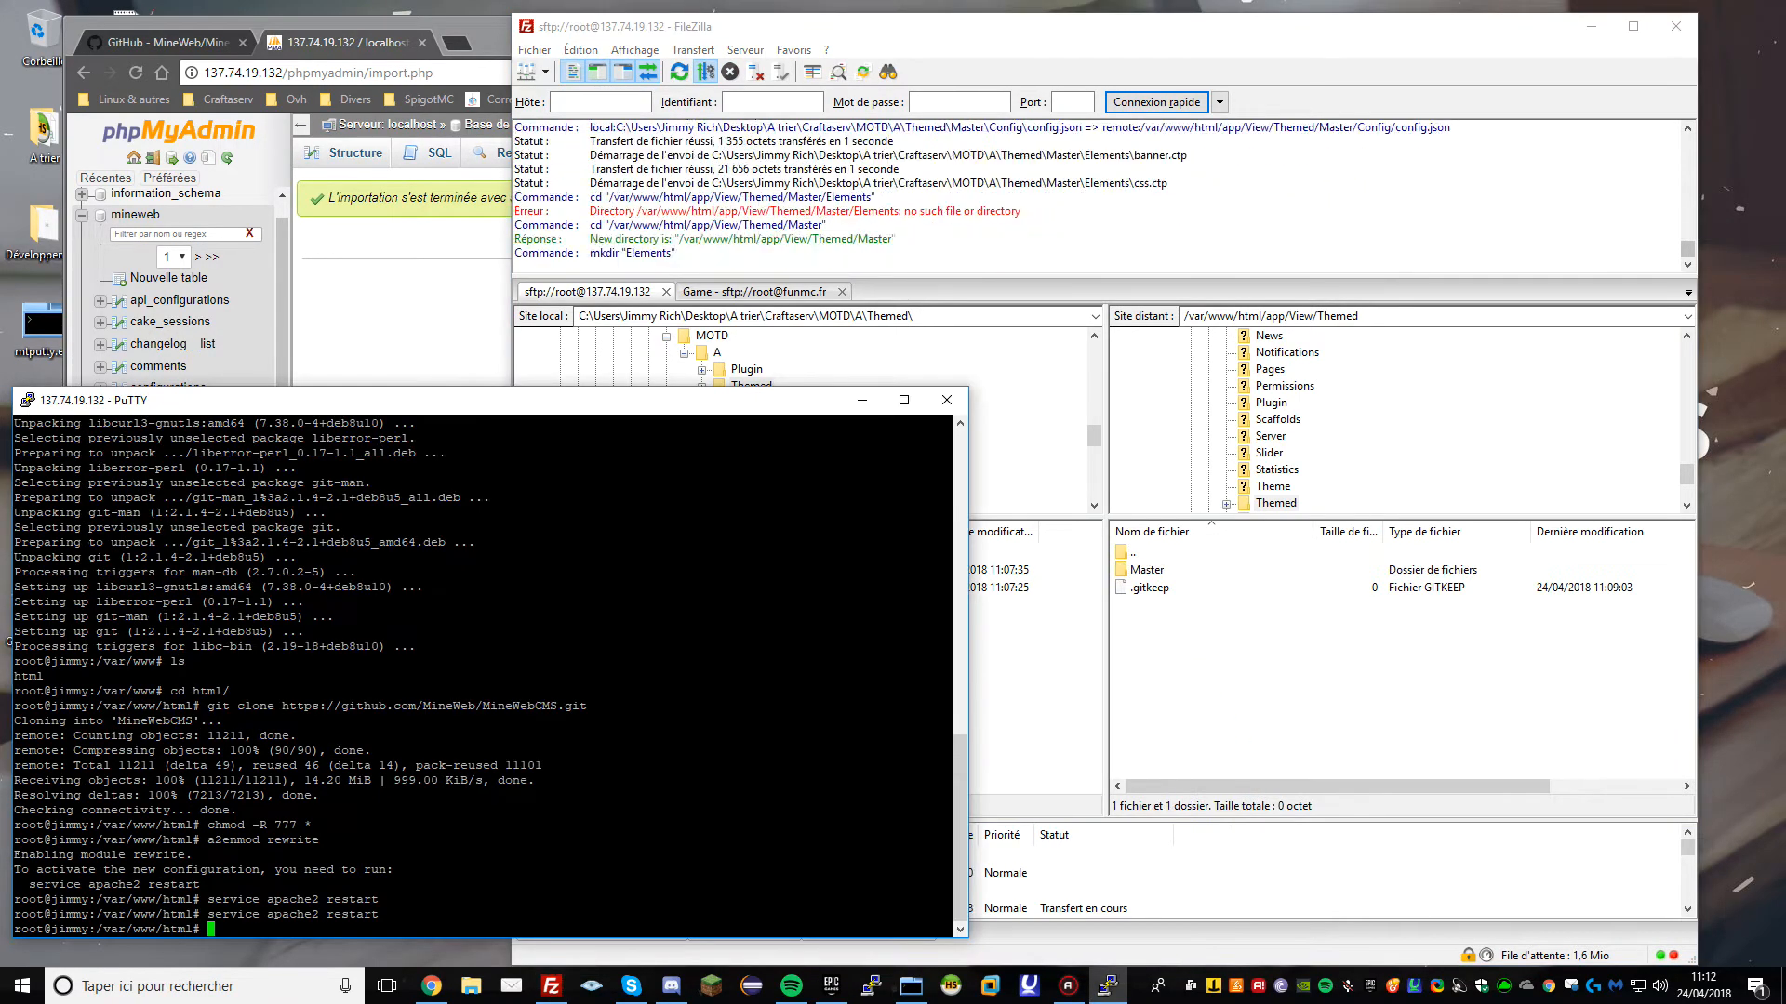
left_click(398, 361)
left_click(1607, 685)
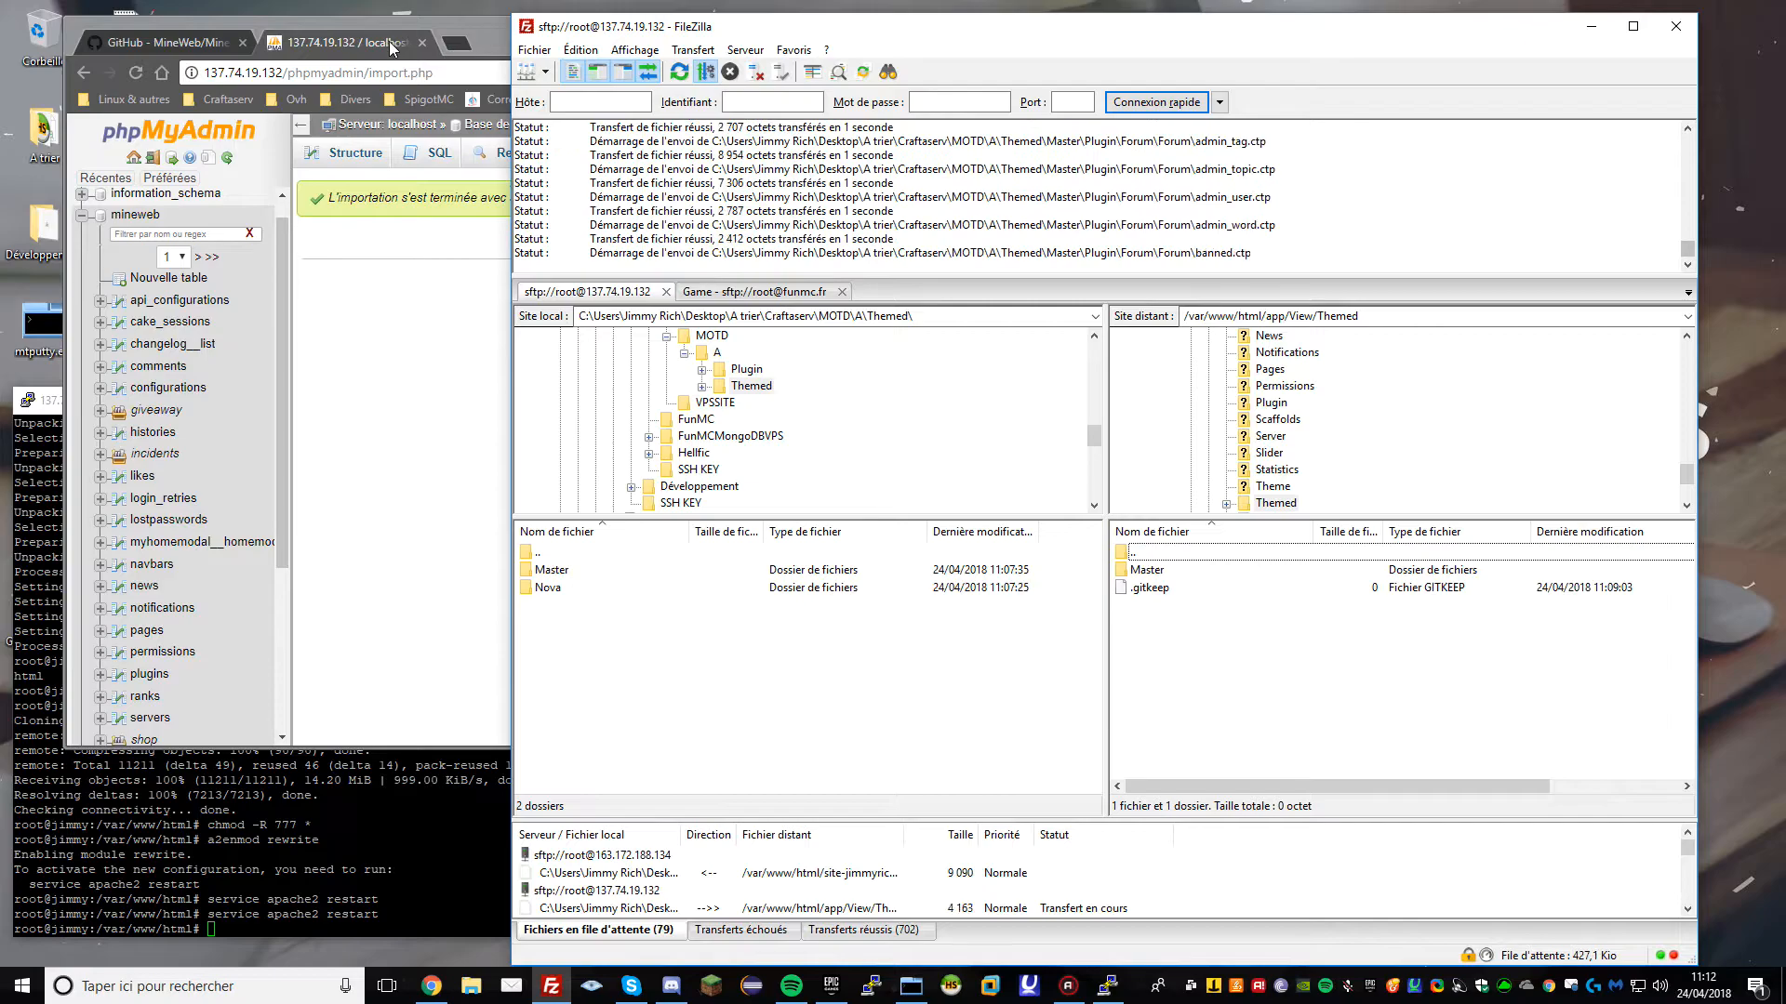
left_click_drag(447, 26, 414, 57)
Show the mineweb tables, close the phpMyAdmin tab and open the MineWeb organisation page
left_click(104, 249)
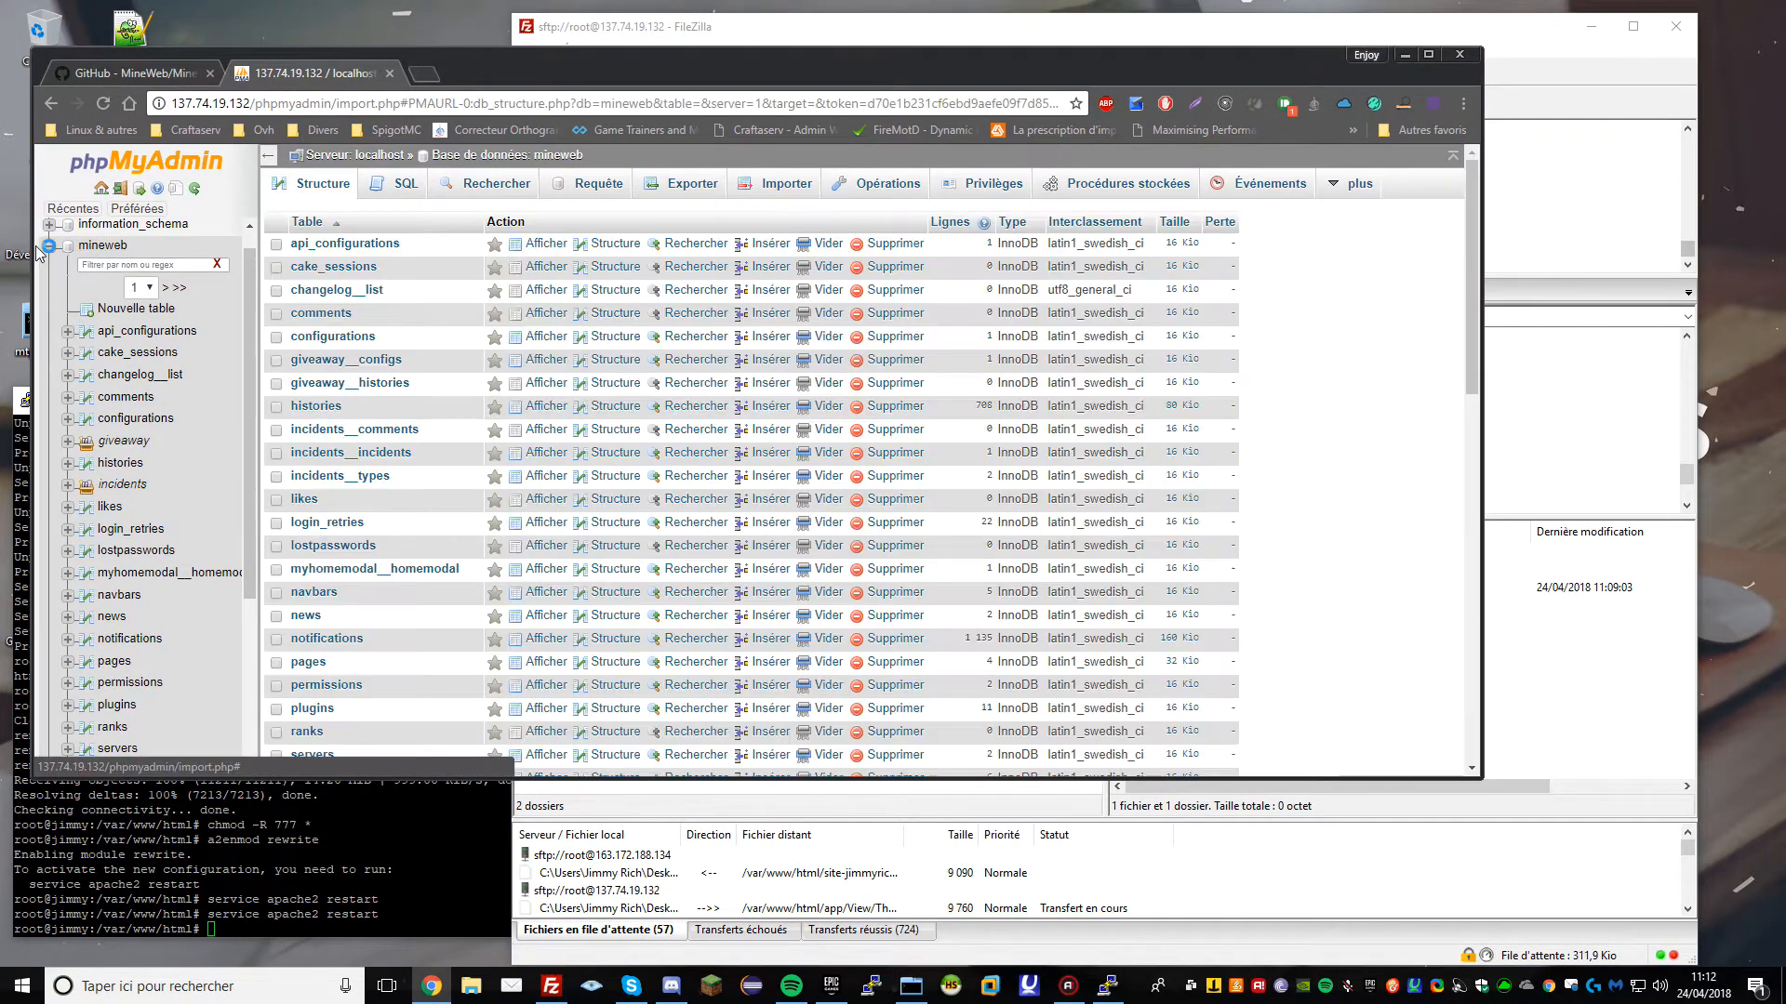
left_click(390, 73)
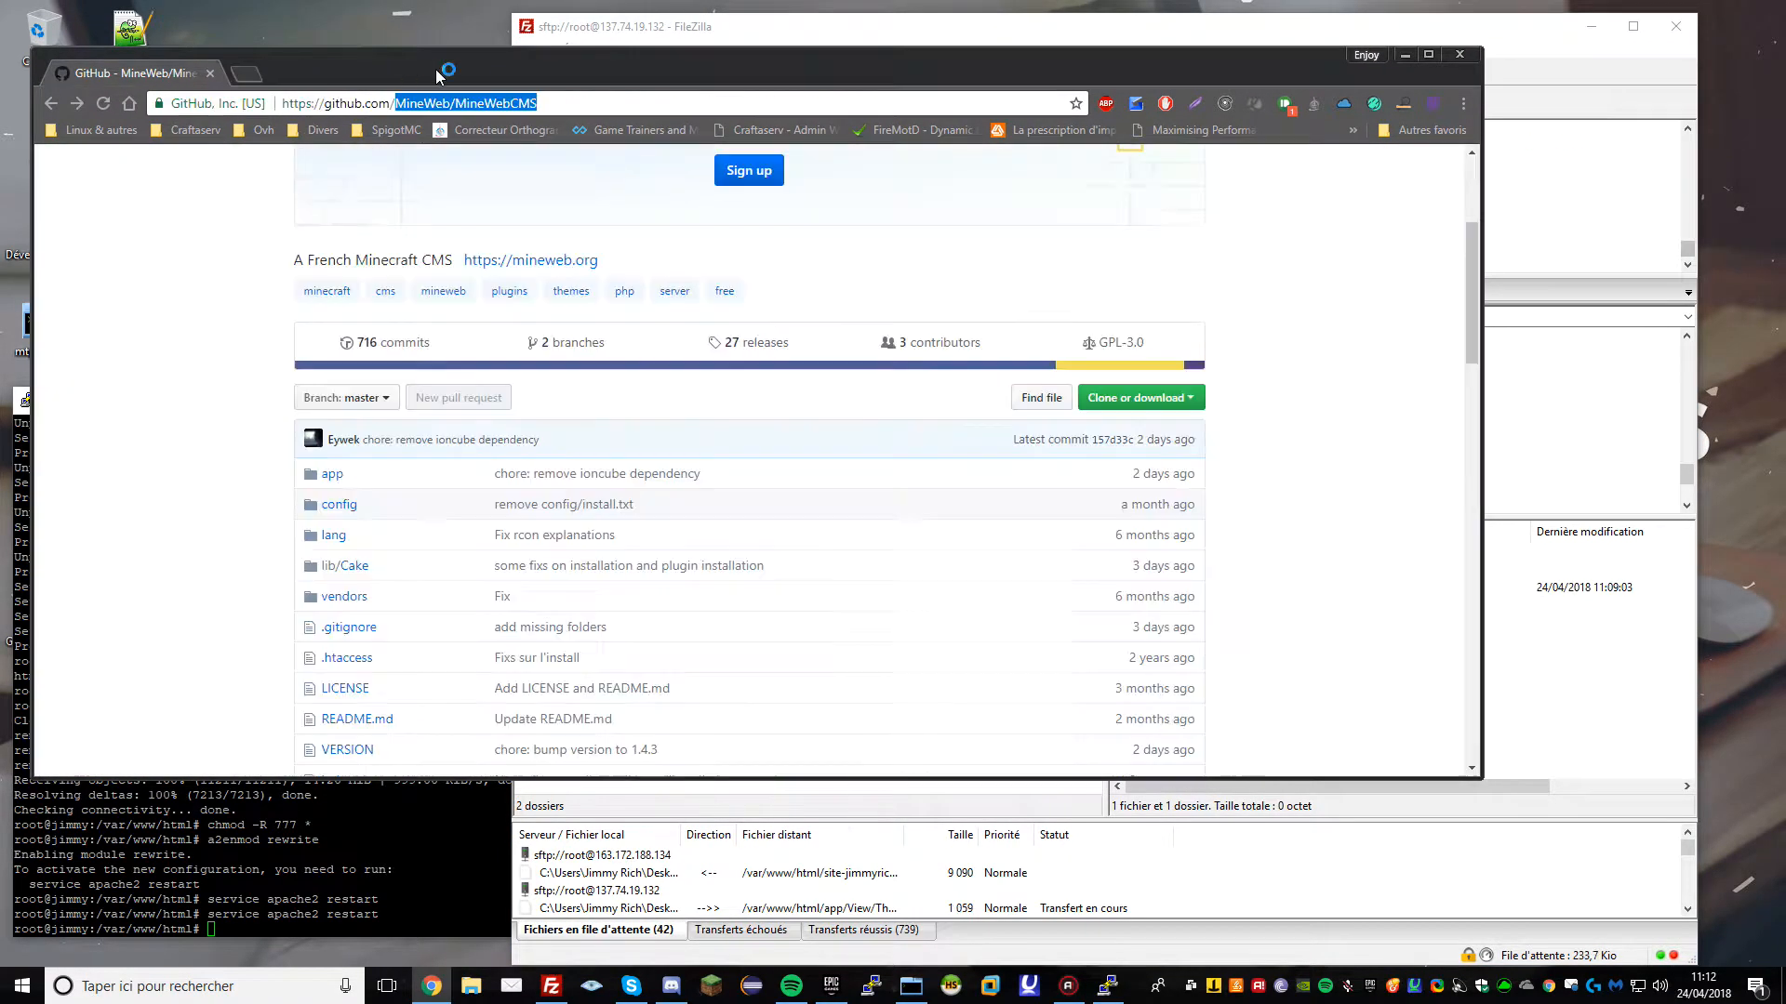
scroll(554, 303, "up", 3)
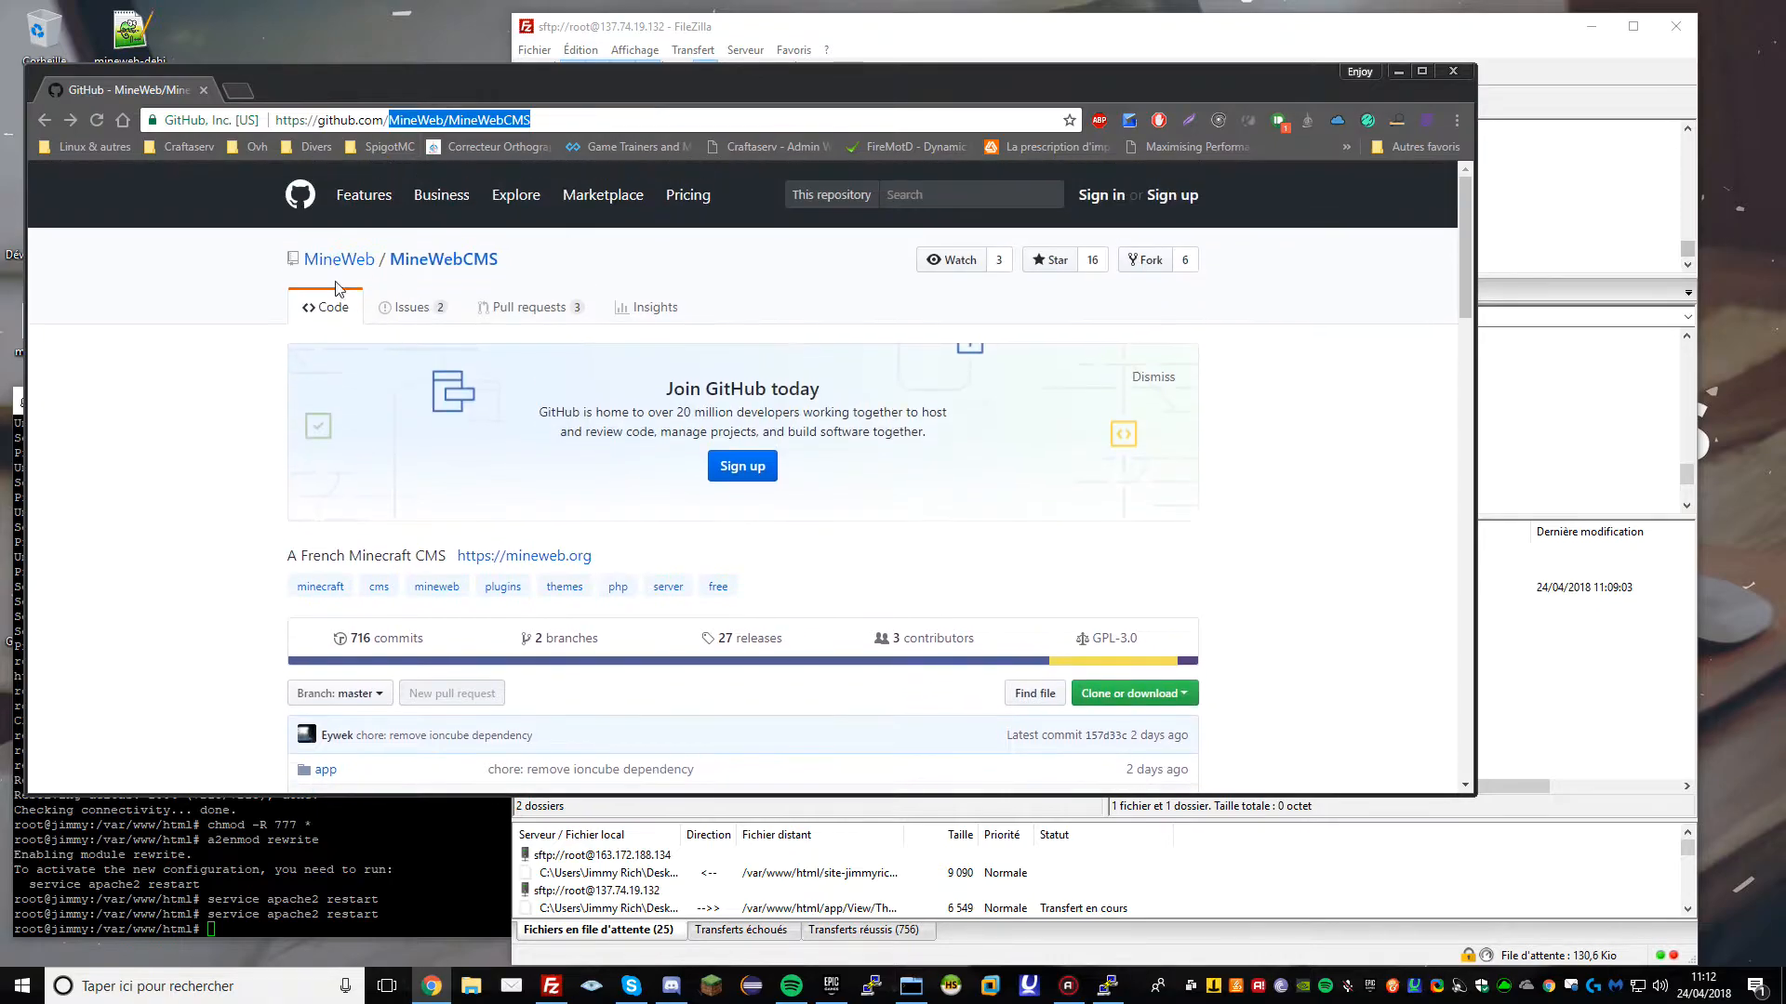
left_click(344, 260)
left_click_drag(341, 84, 356, 78)
Browse MineWeb's repository list of themes and plugins, then return to FileZilla
scroll(438, 338, "down", 8)
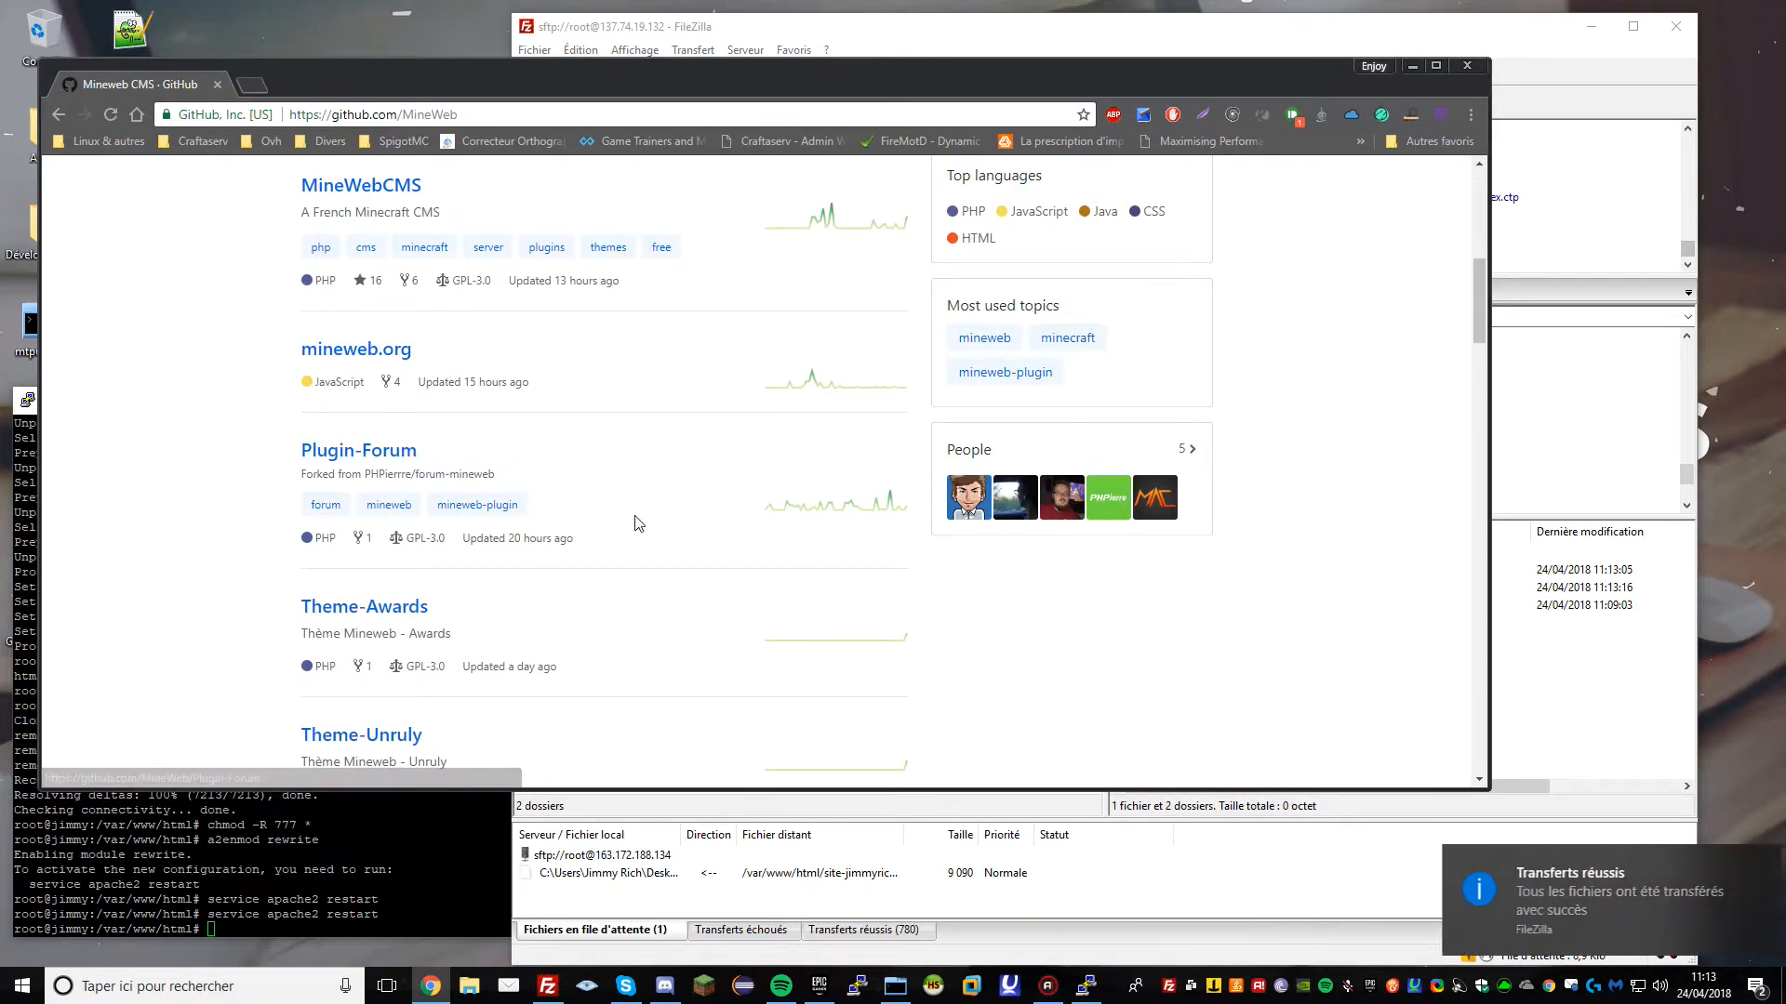
scroll(561, 495, "down", 3)
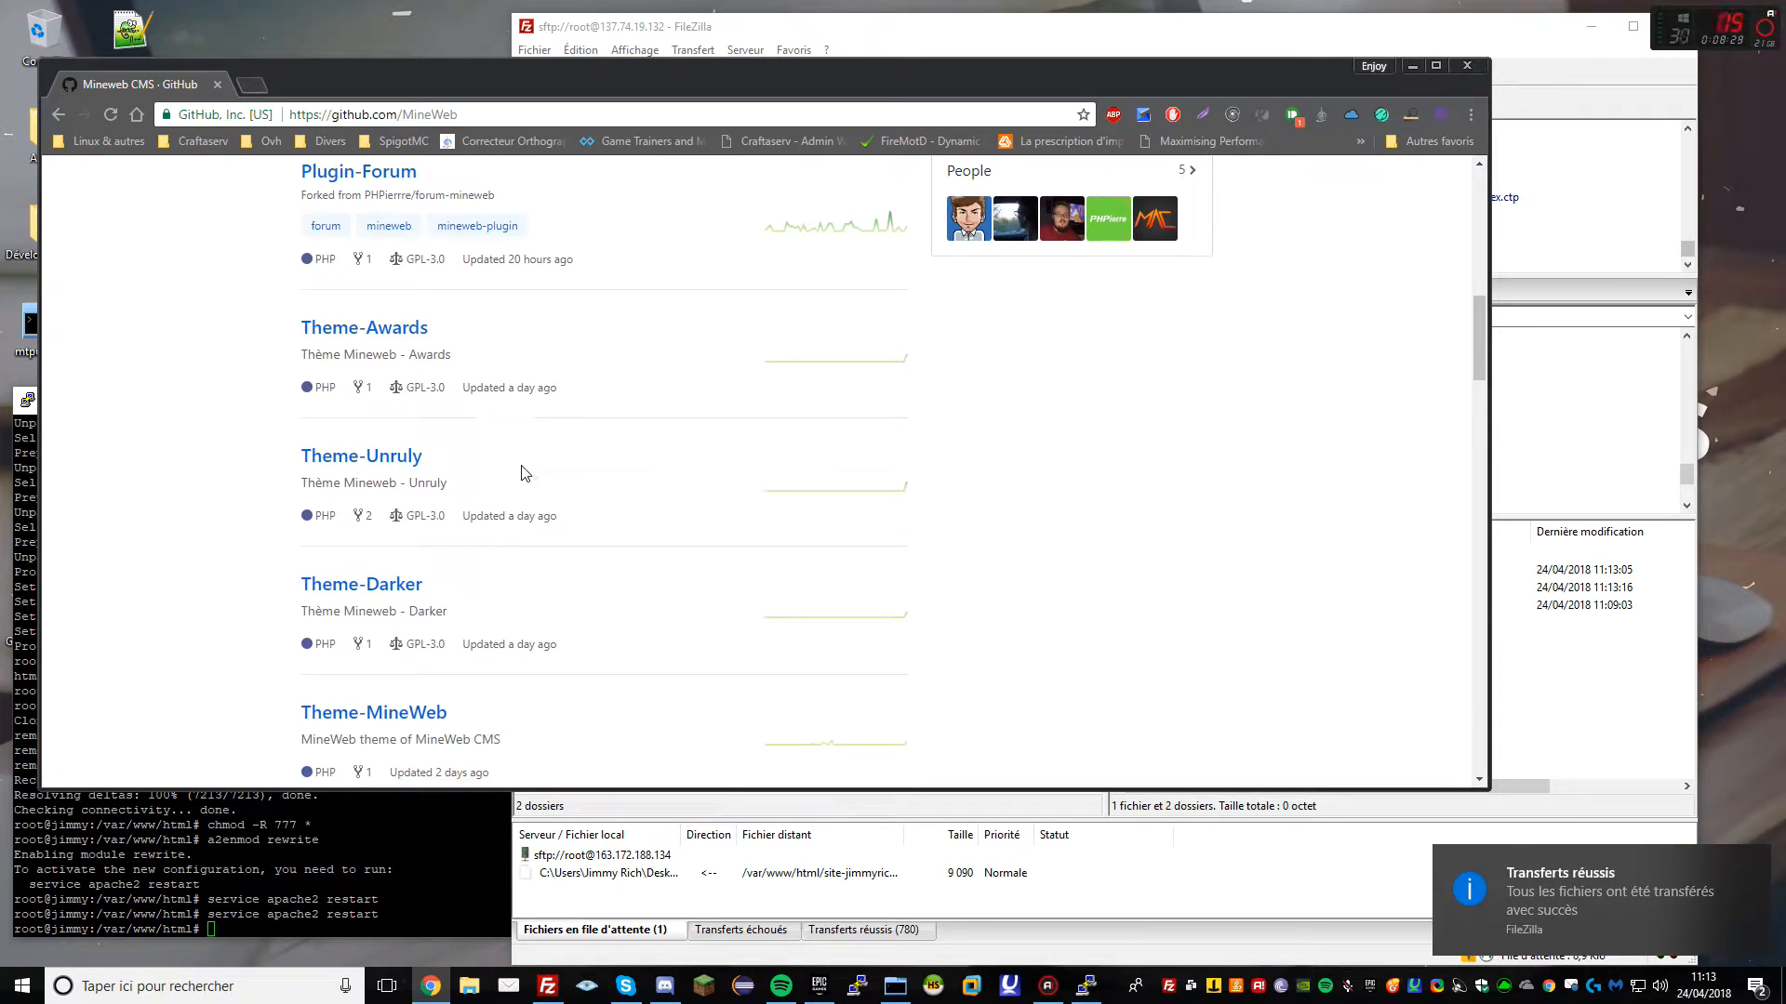
scroll(518, 465, "down", 2)
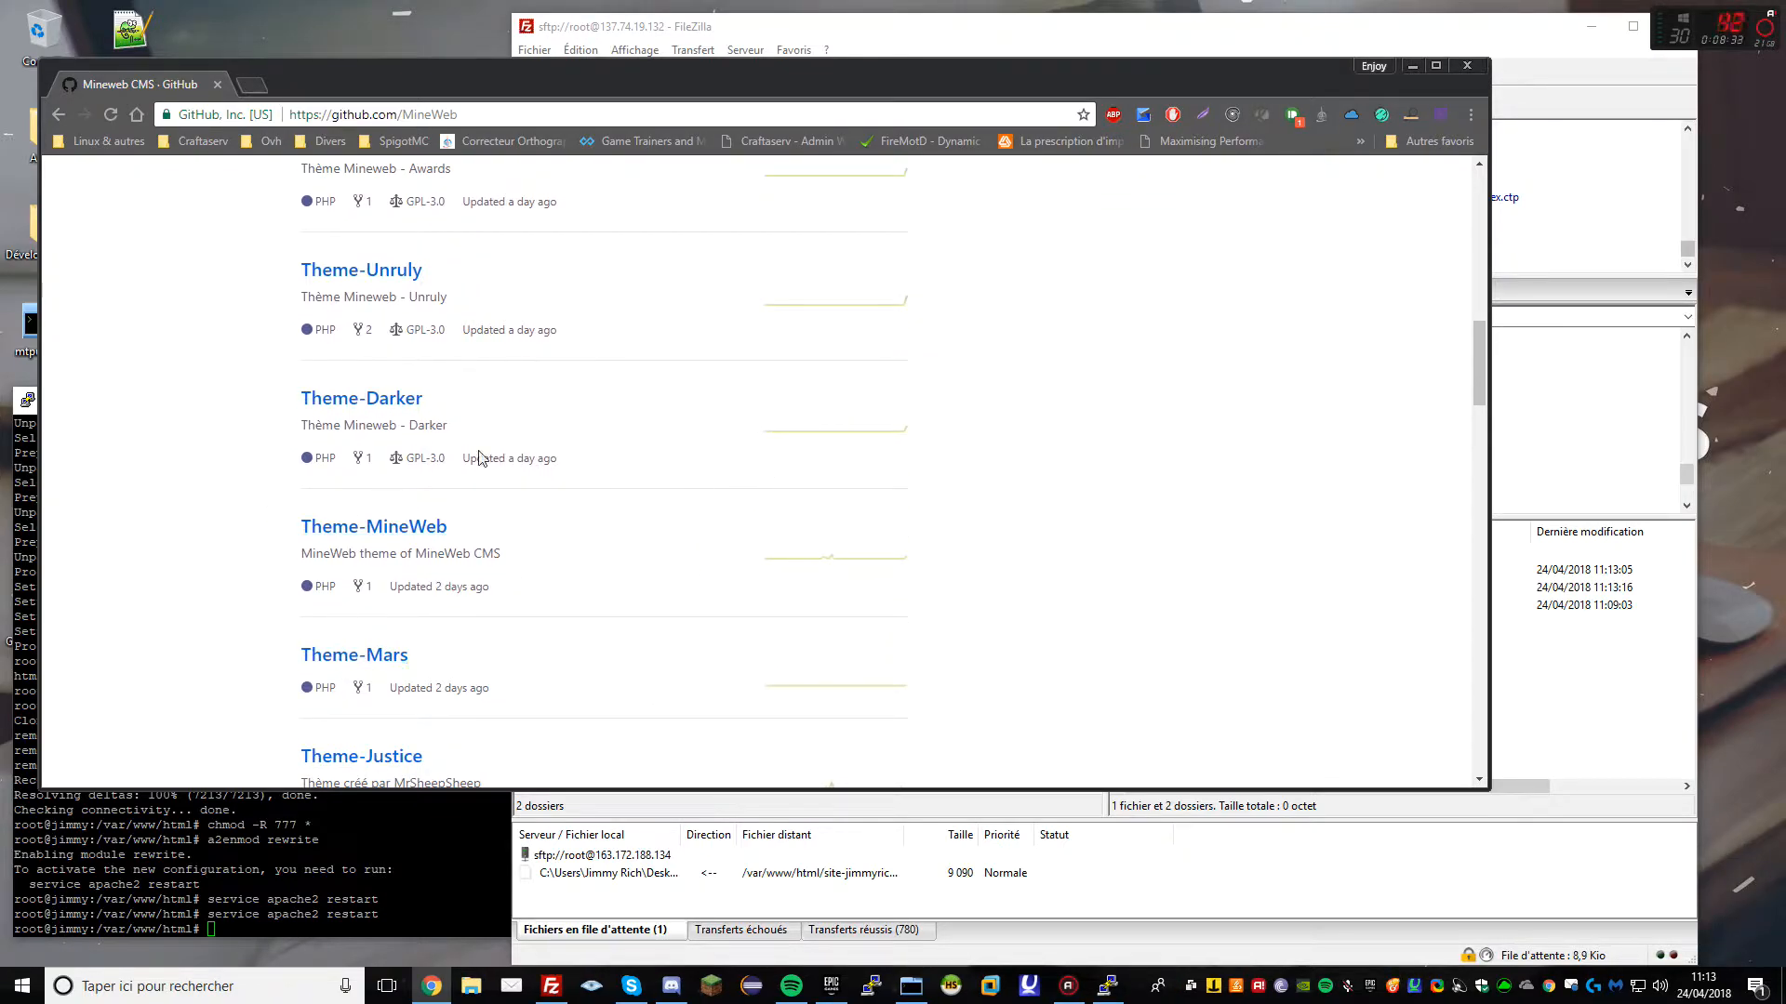
scroll(749, 512, "down", 3)
scroll(368, 491, "down", 3)
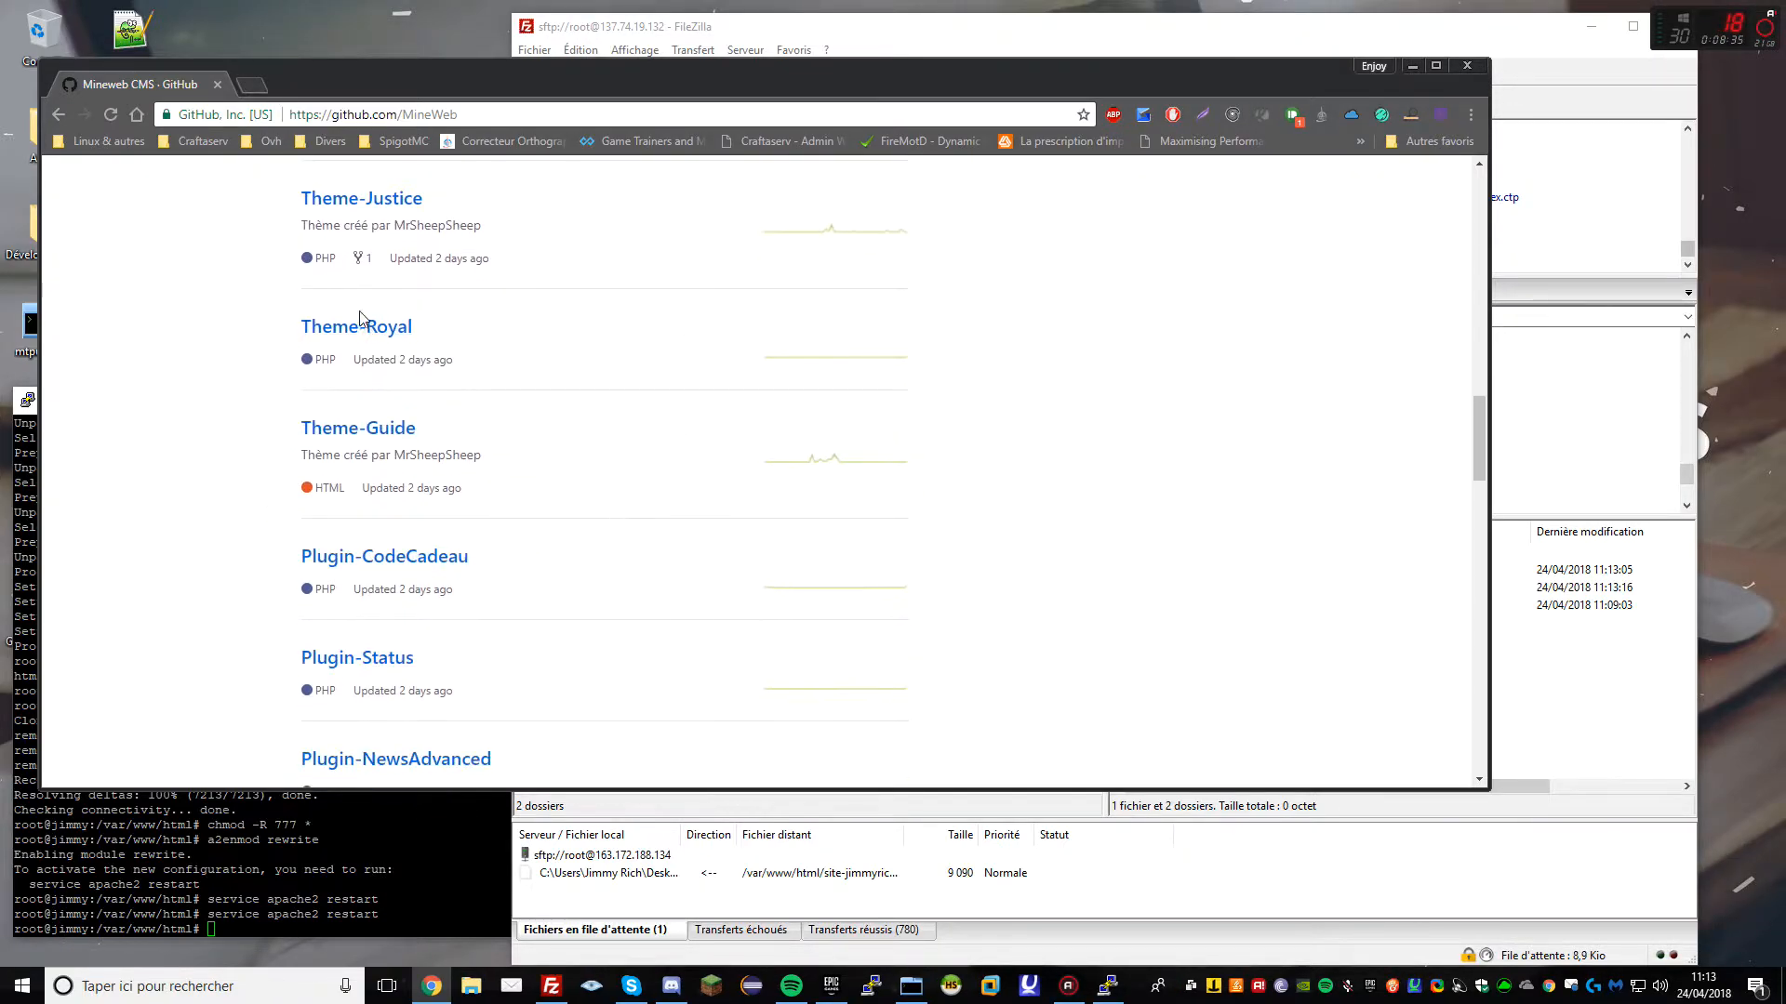
scroll(699, 505, "down", 5)
scroll(530, 490, "up", 15)
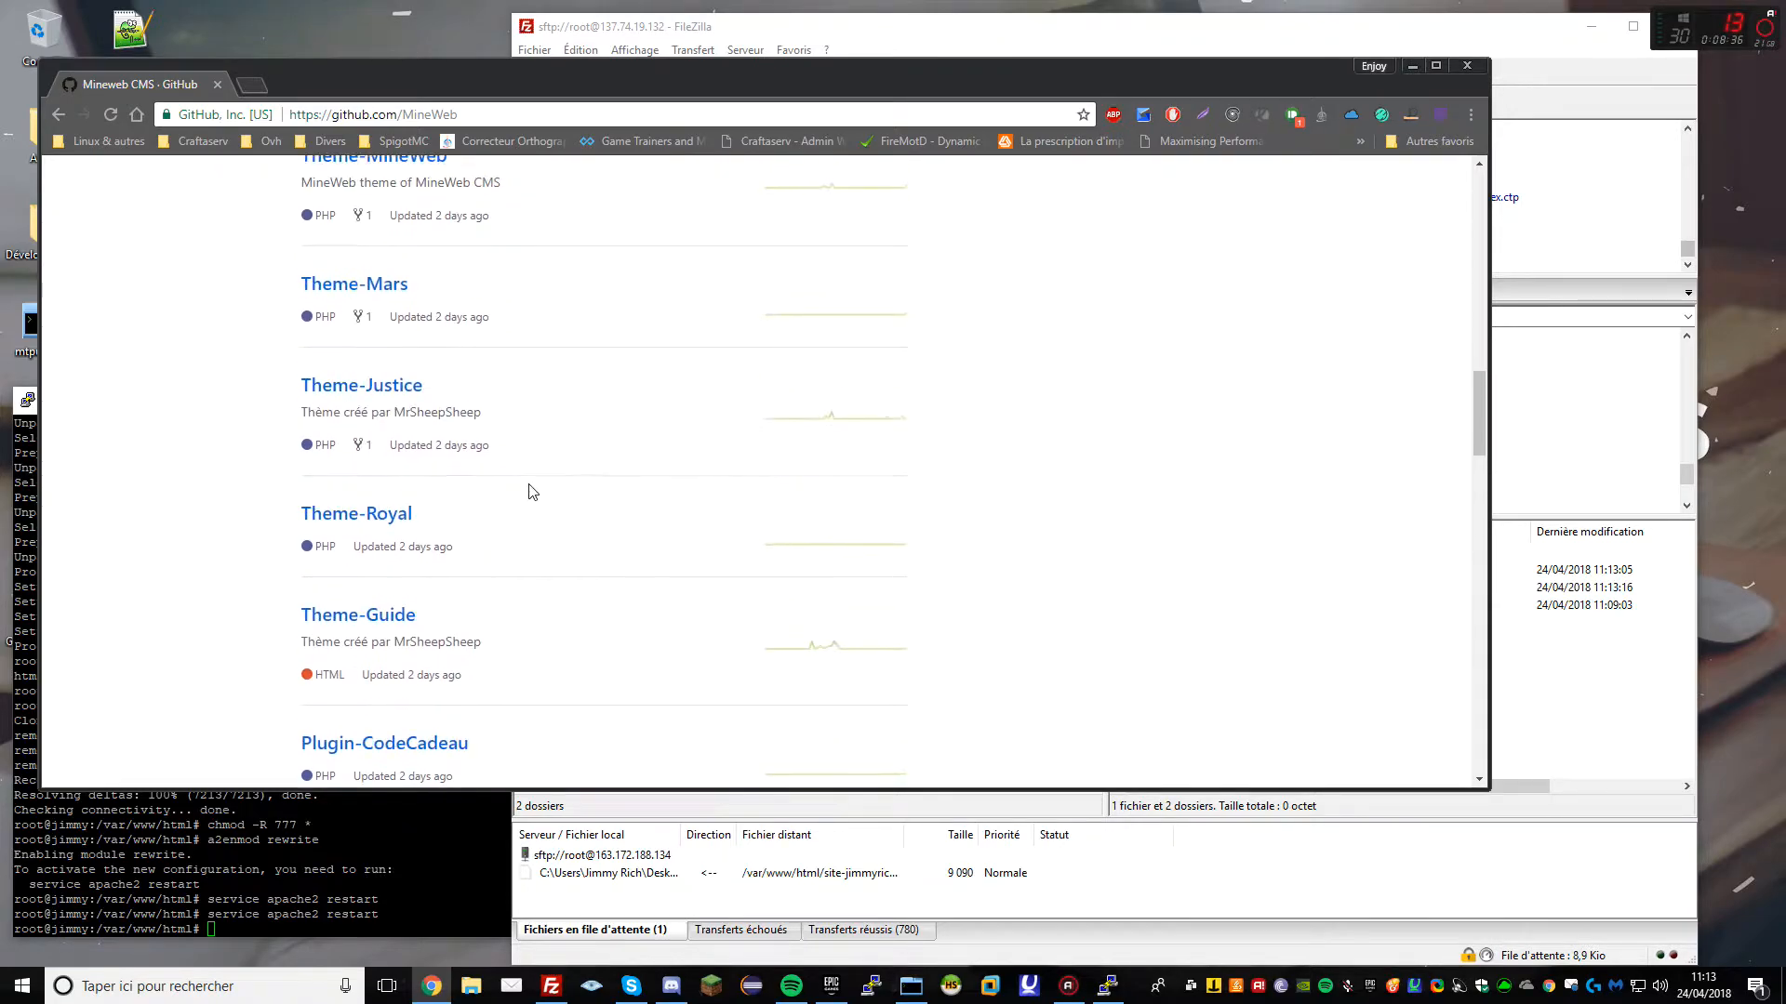
scroll(418, 488, "down", 10)
scroll(521, 502, "down", 15)
scroll(622, 509, "up", 20)
scroll(372, 455, "up", 3)
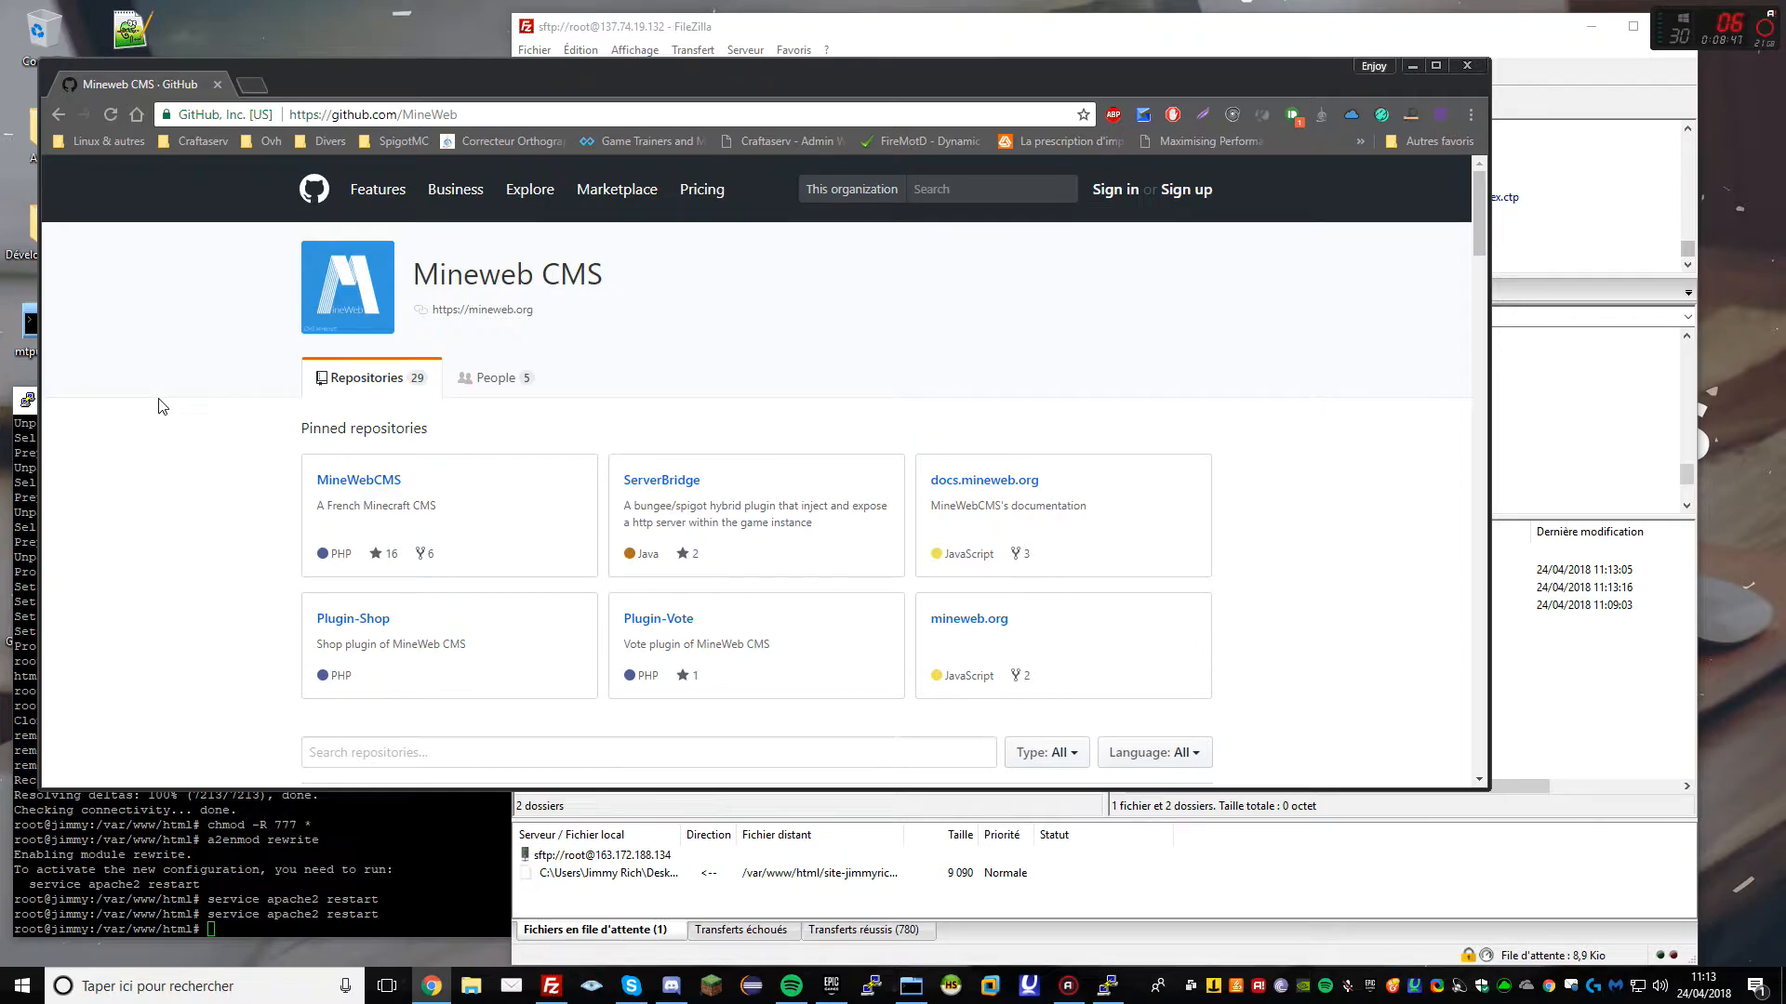
left_click(1546, 677)
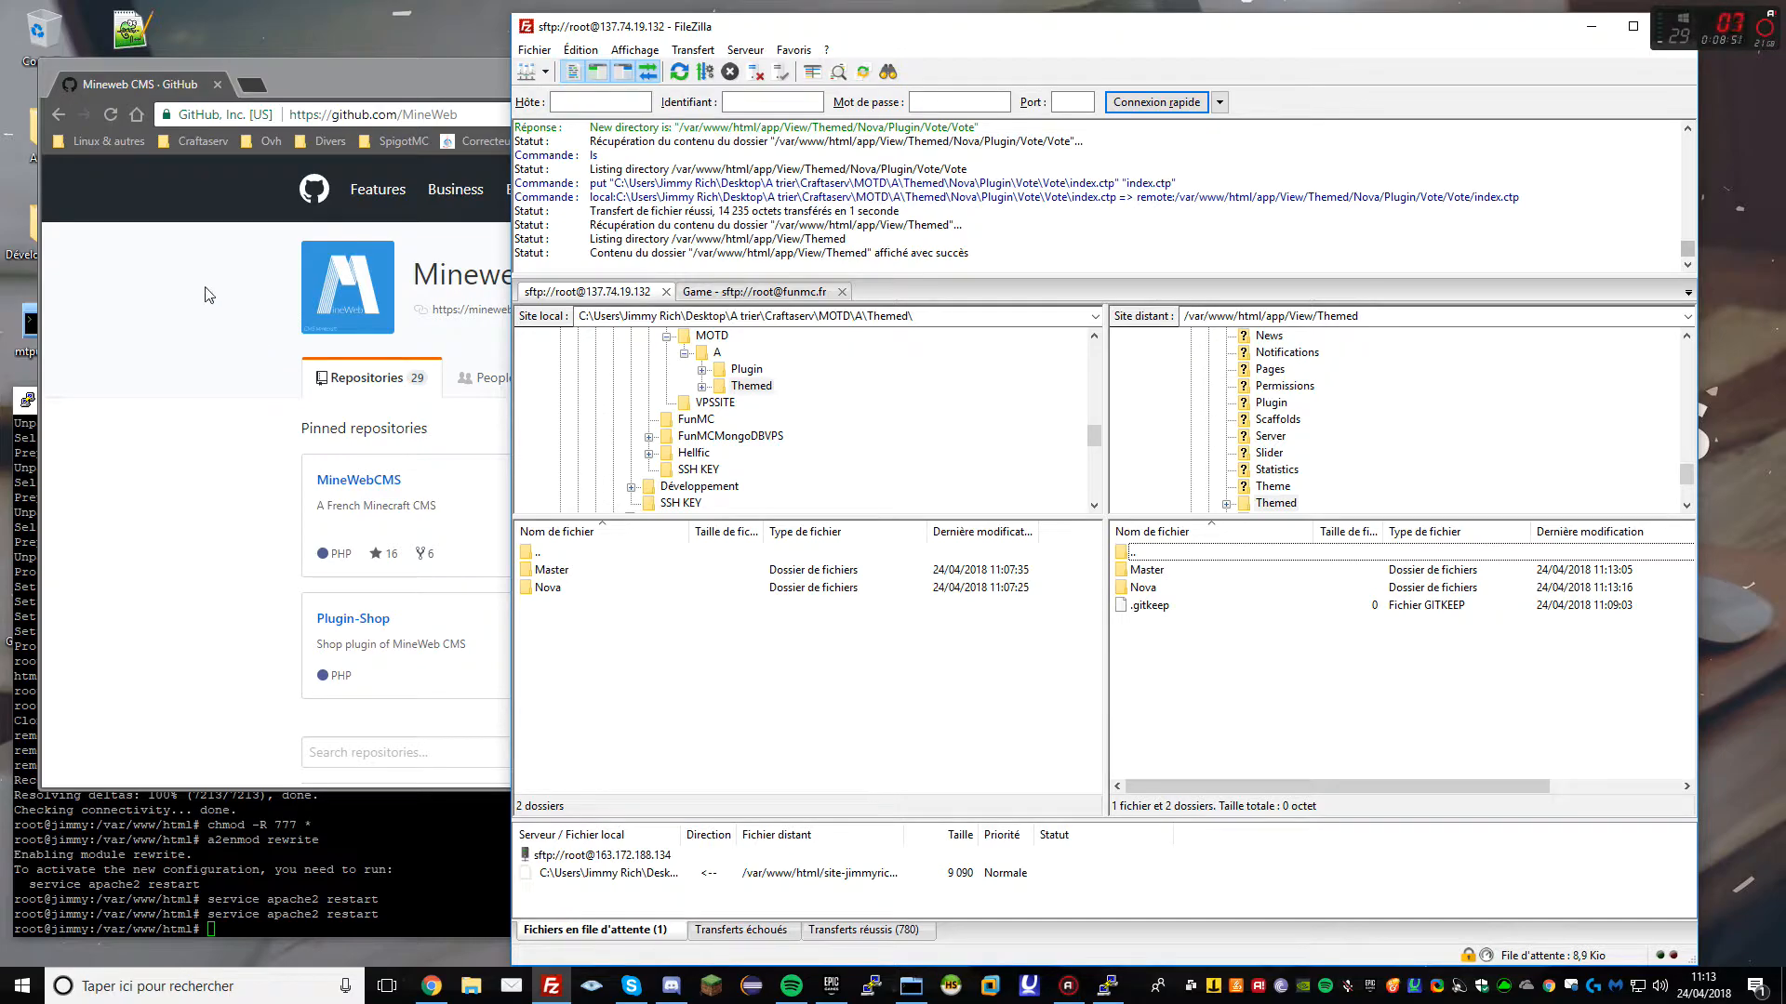
Load the FunMC home page at 137.74.19.132 in a maximised browser, then return to FileZilla
left_click(385, 114)
type("1")
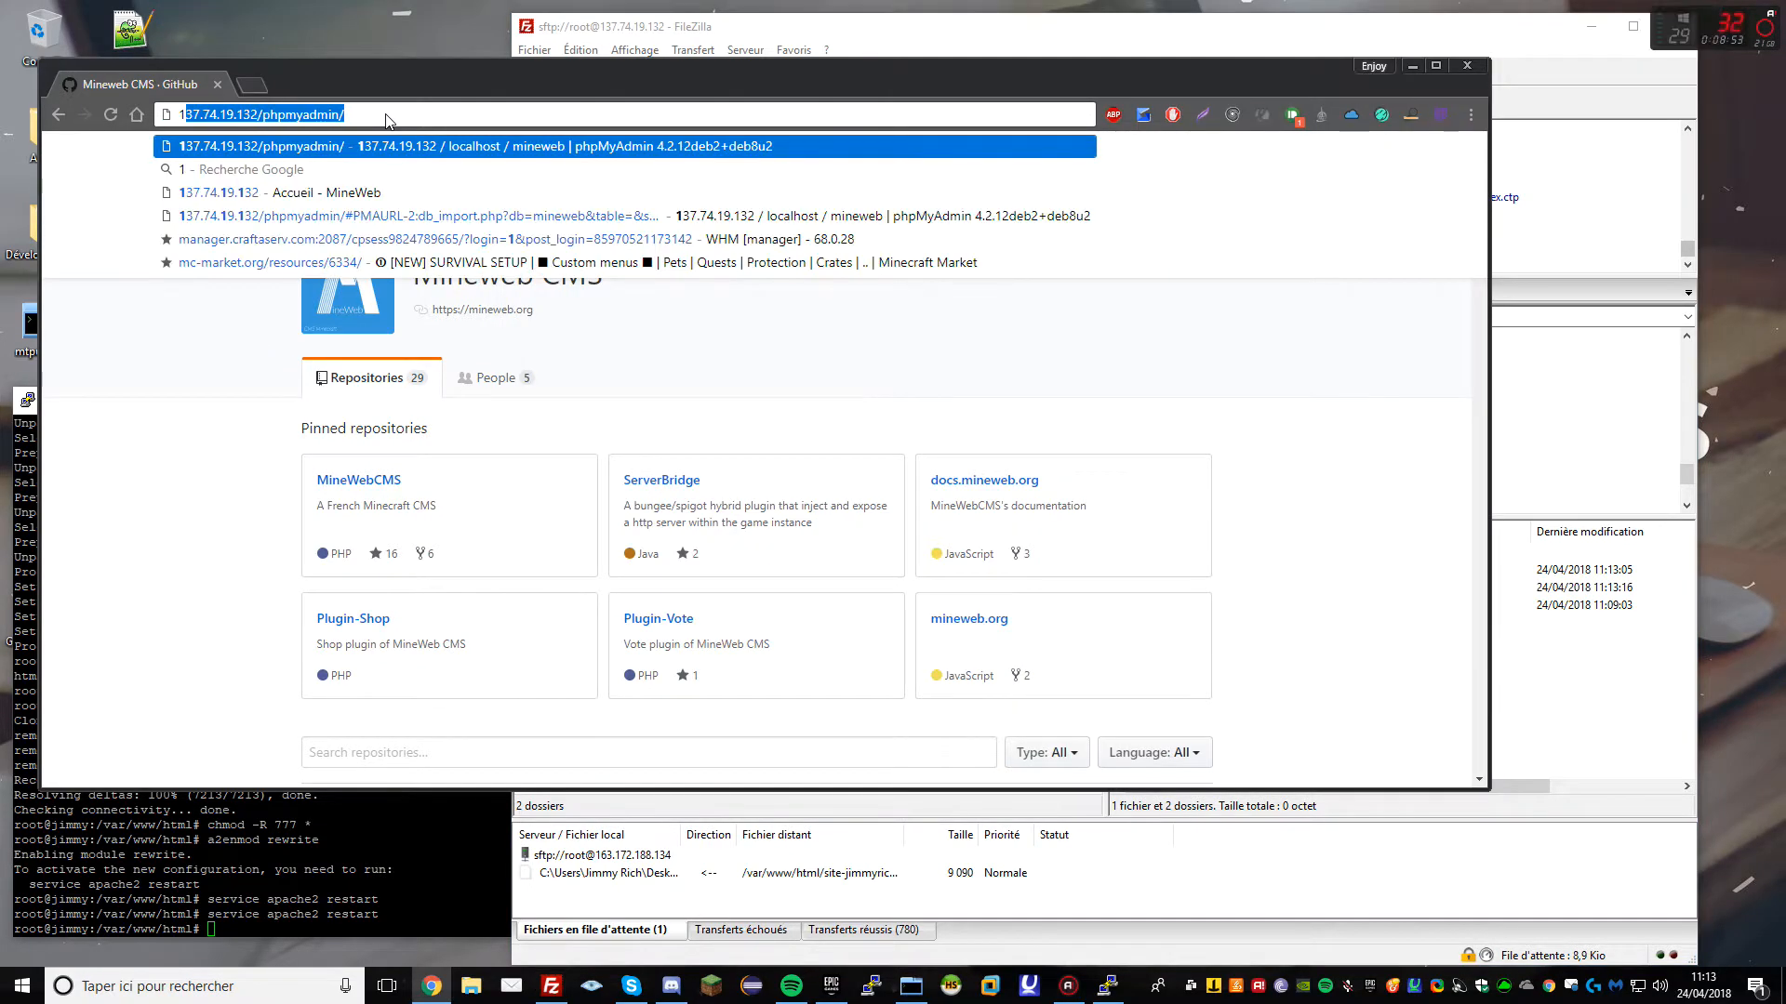
key("End")
key("BackSpace")
key("BackSpace")
key("Return")
double_click(365, 87)
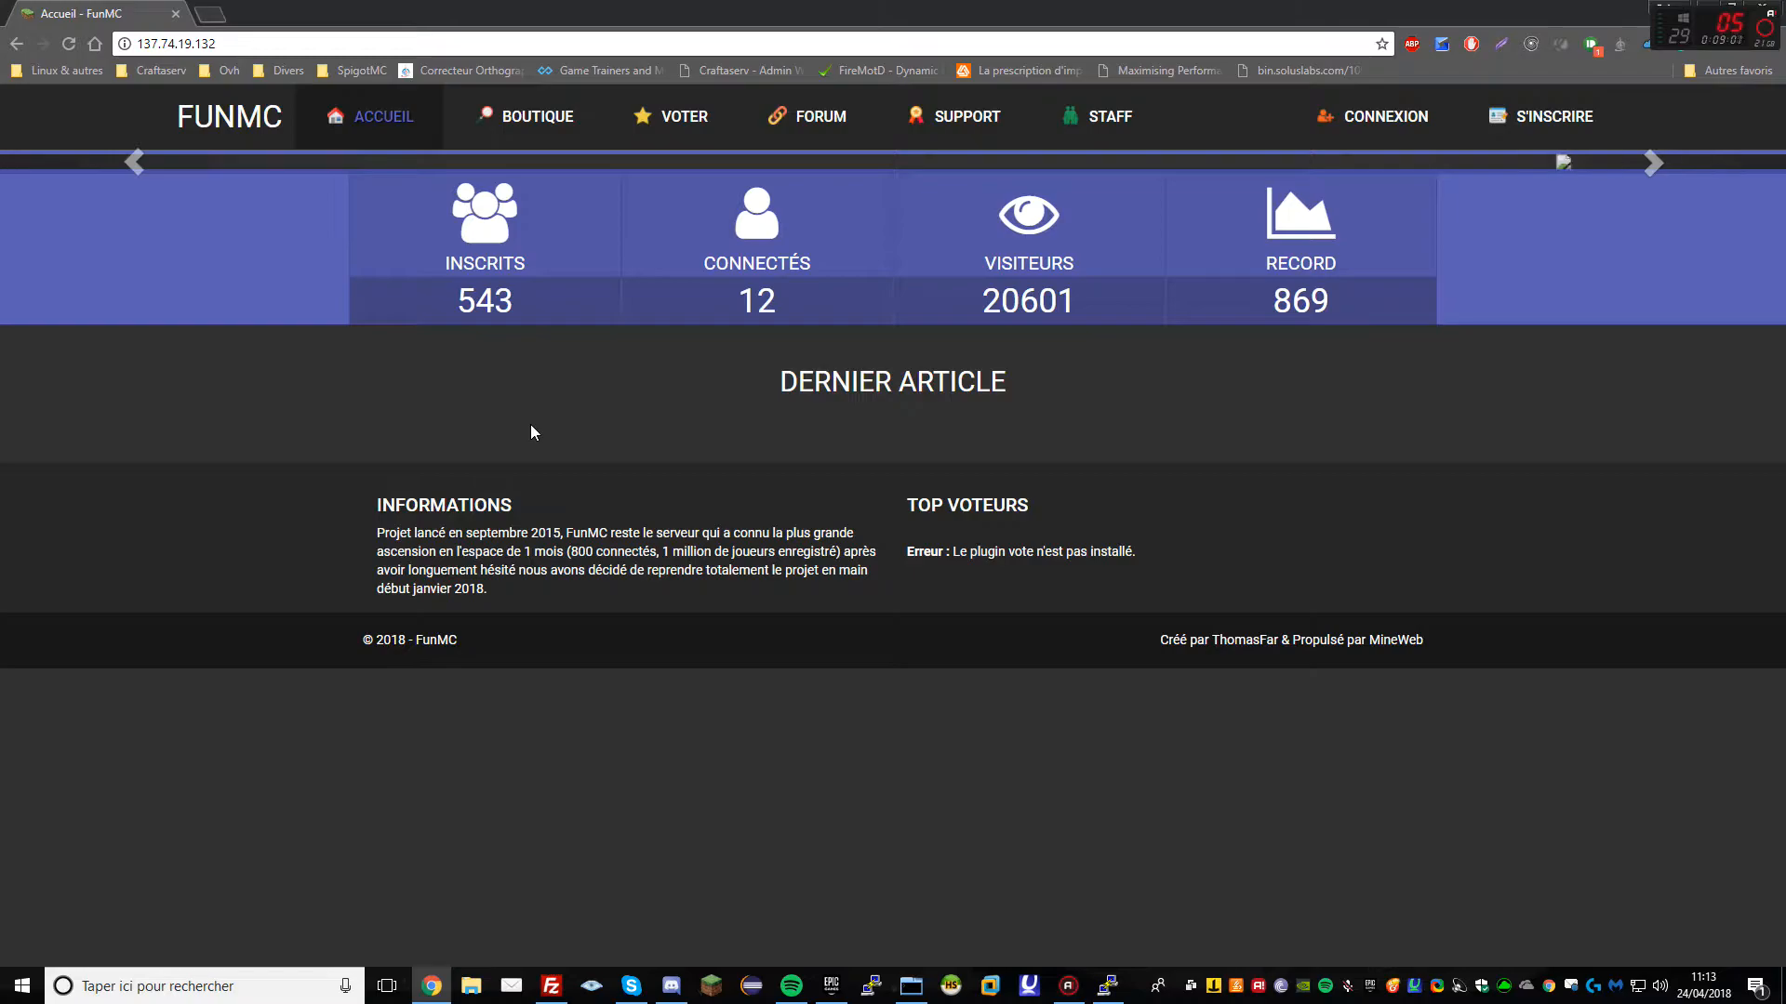
left_click(550, 986)
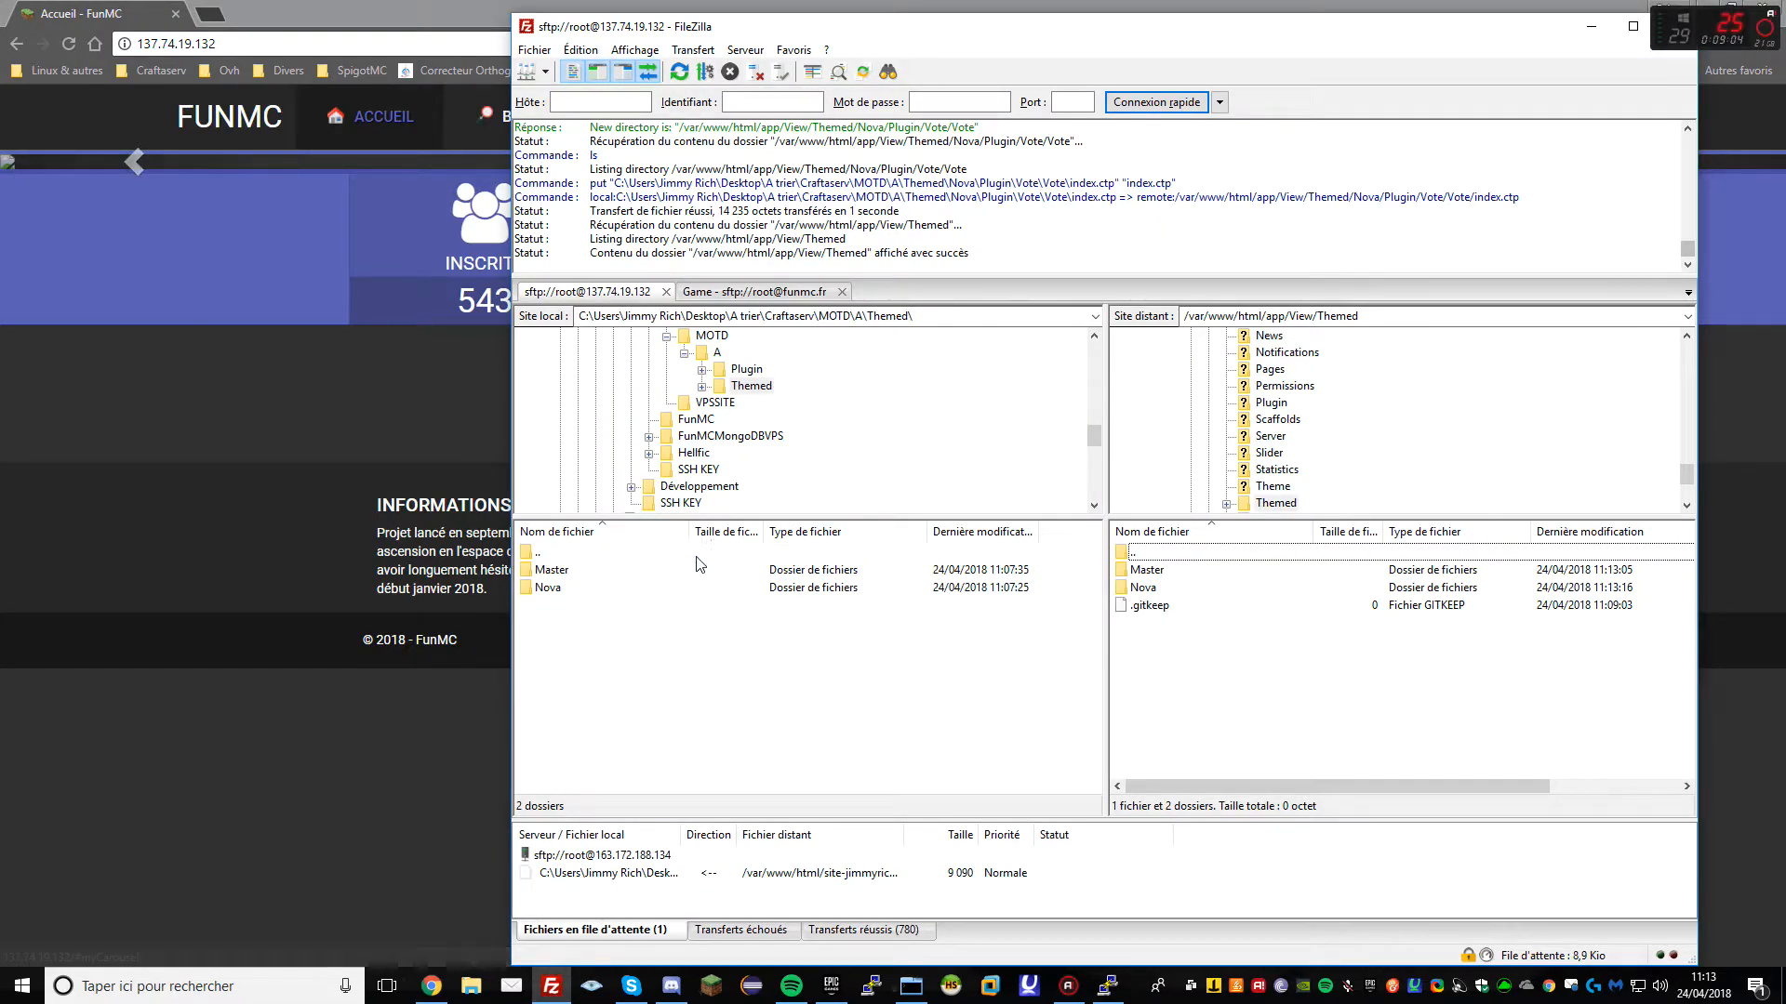
Reconnect to the old funmc.fr server from the Site Manager, closing the stale session
left_click(780, 293)
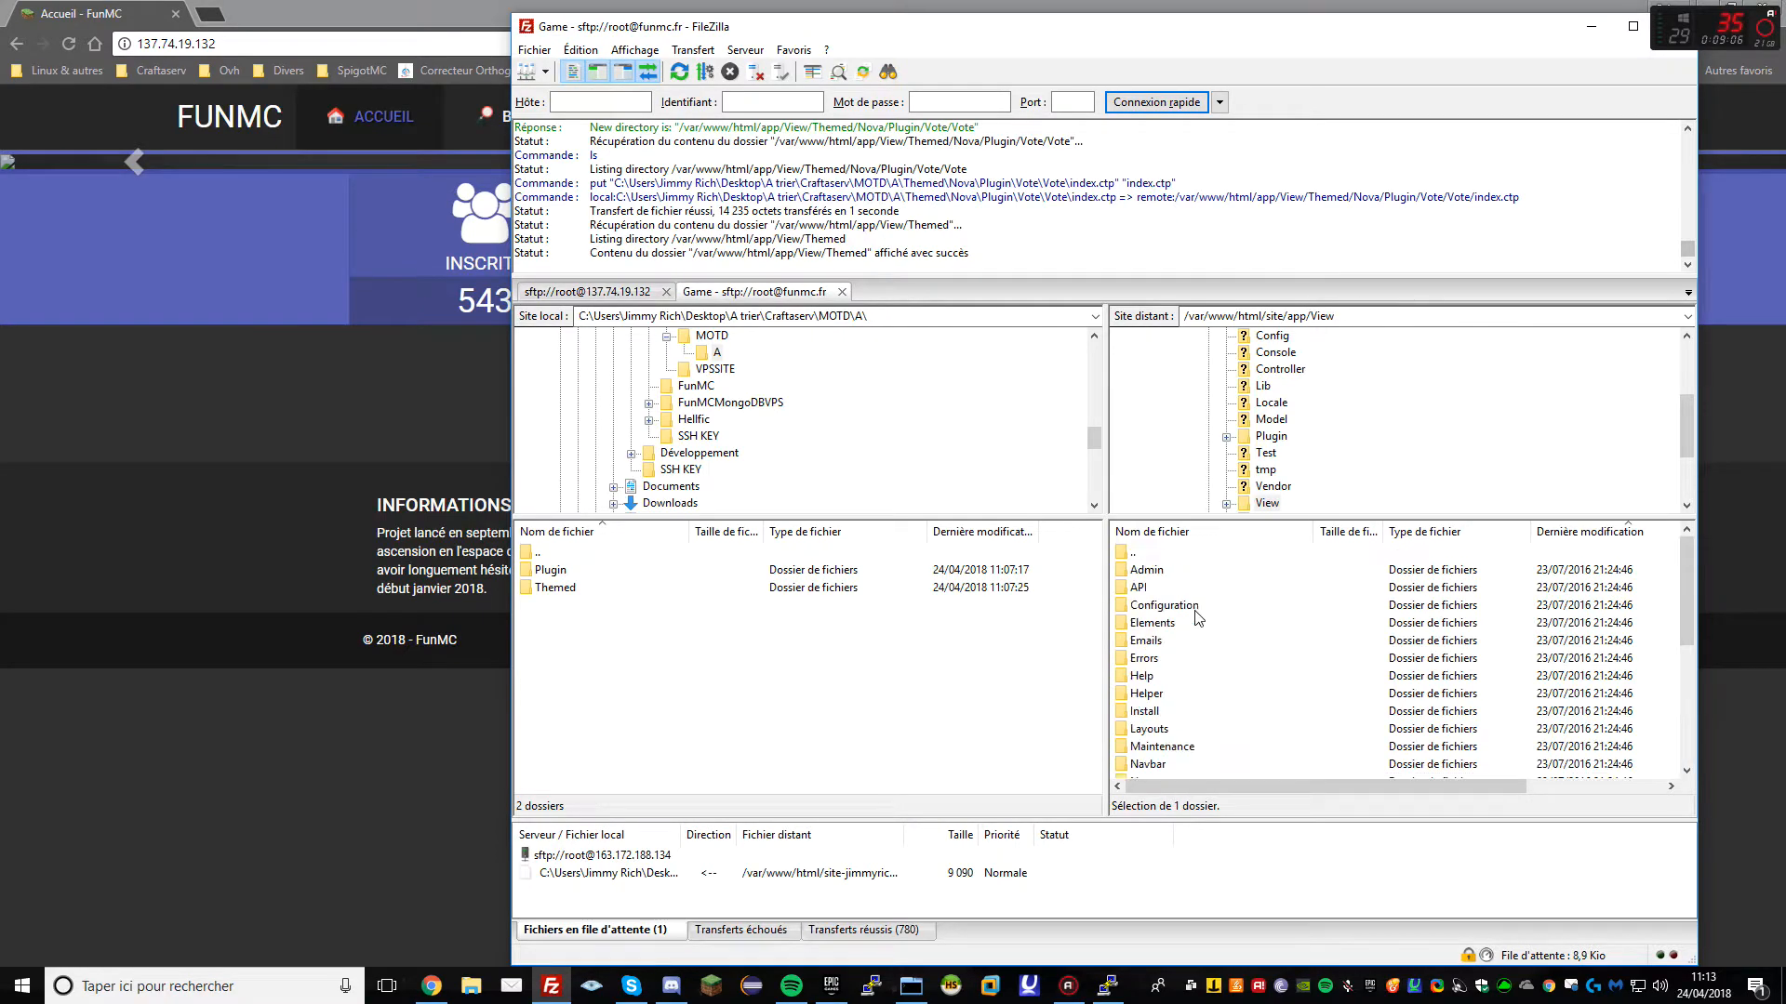
double_click(1153, 555)
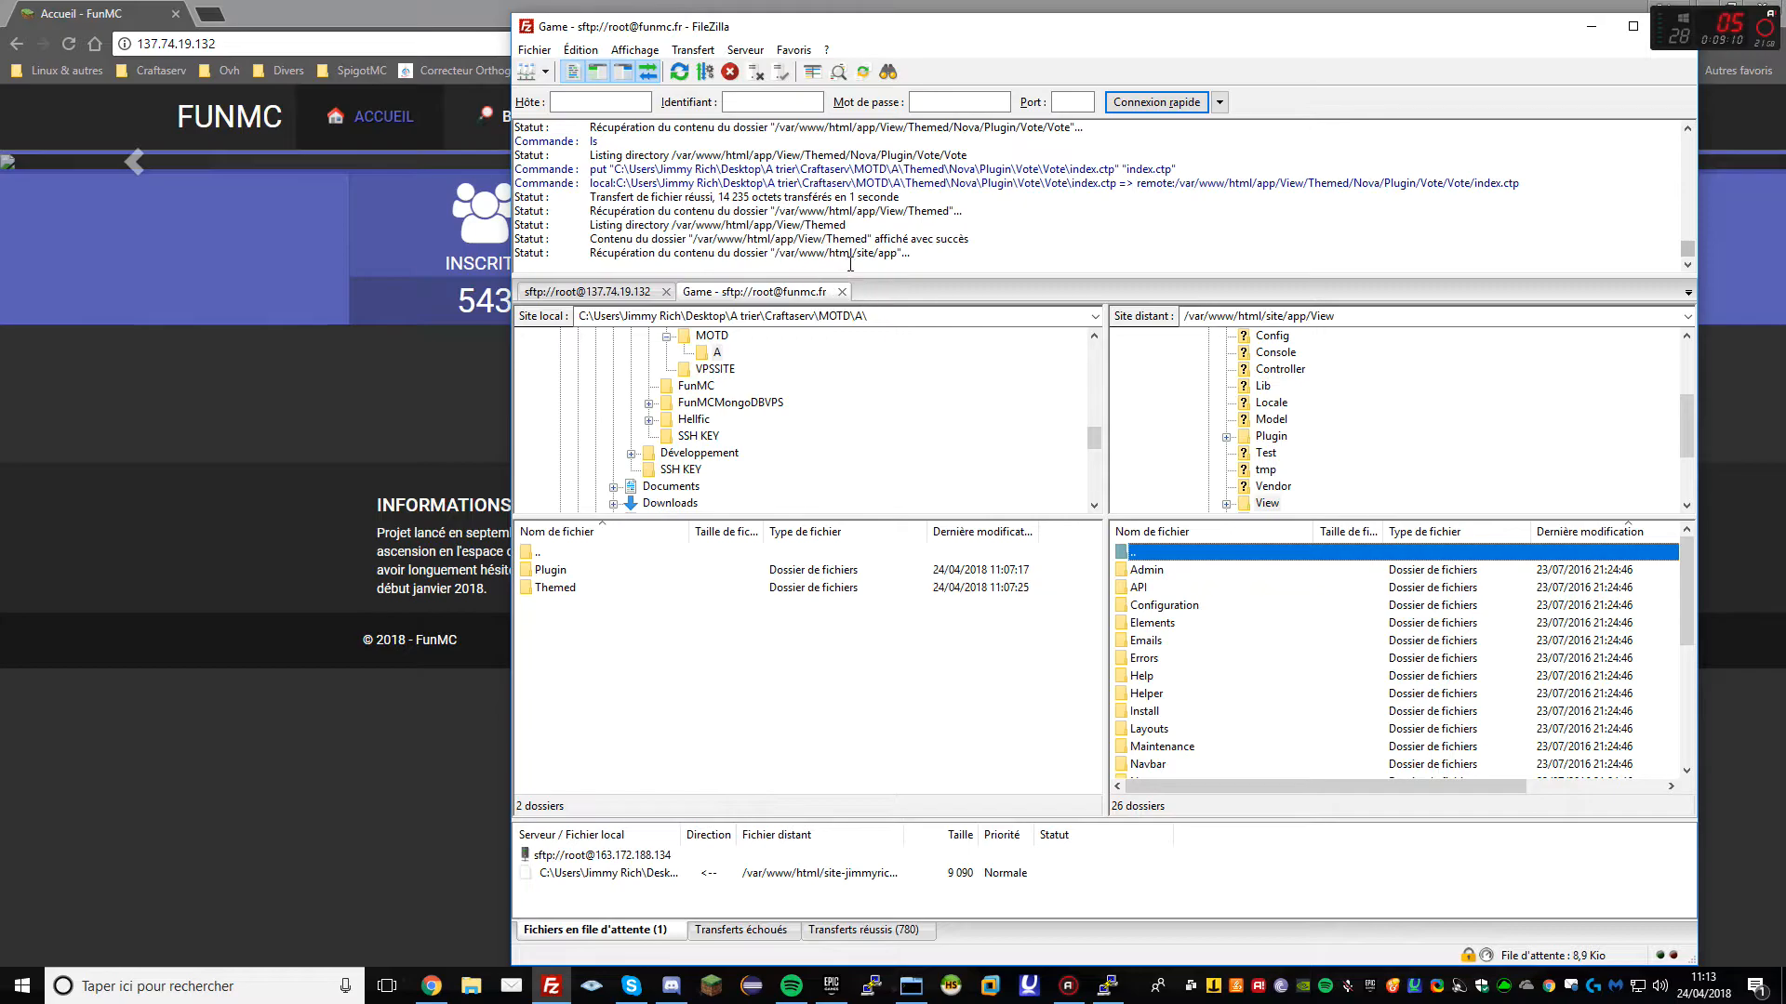
left_click(535, 51)
left_click(586, 71)
double_click(875, 529)
left_click(841, 292)
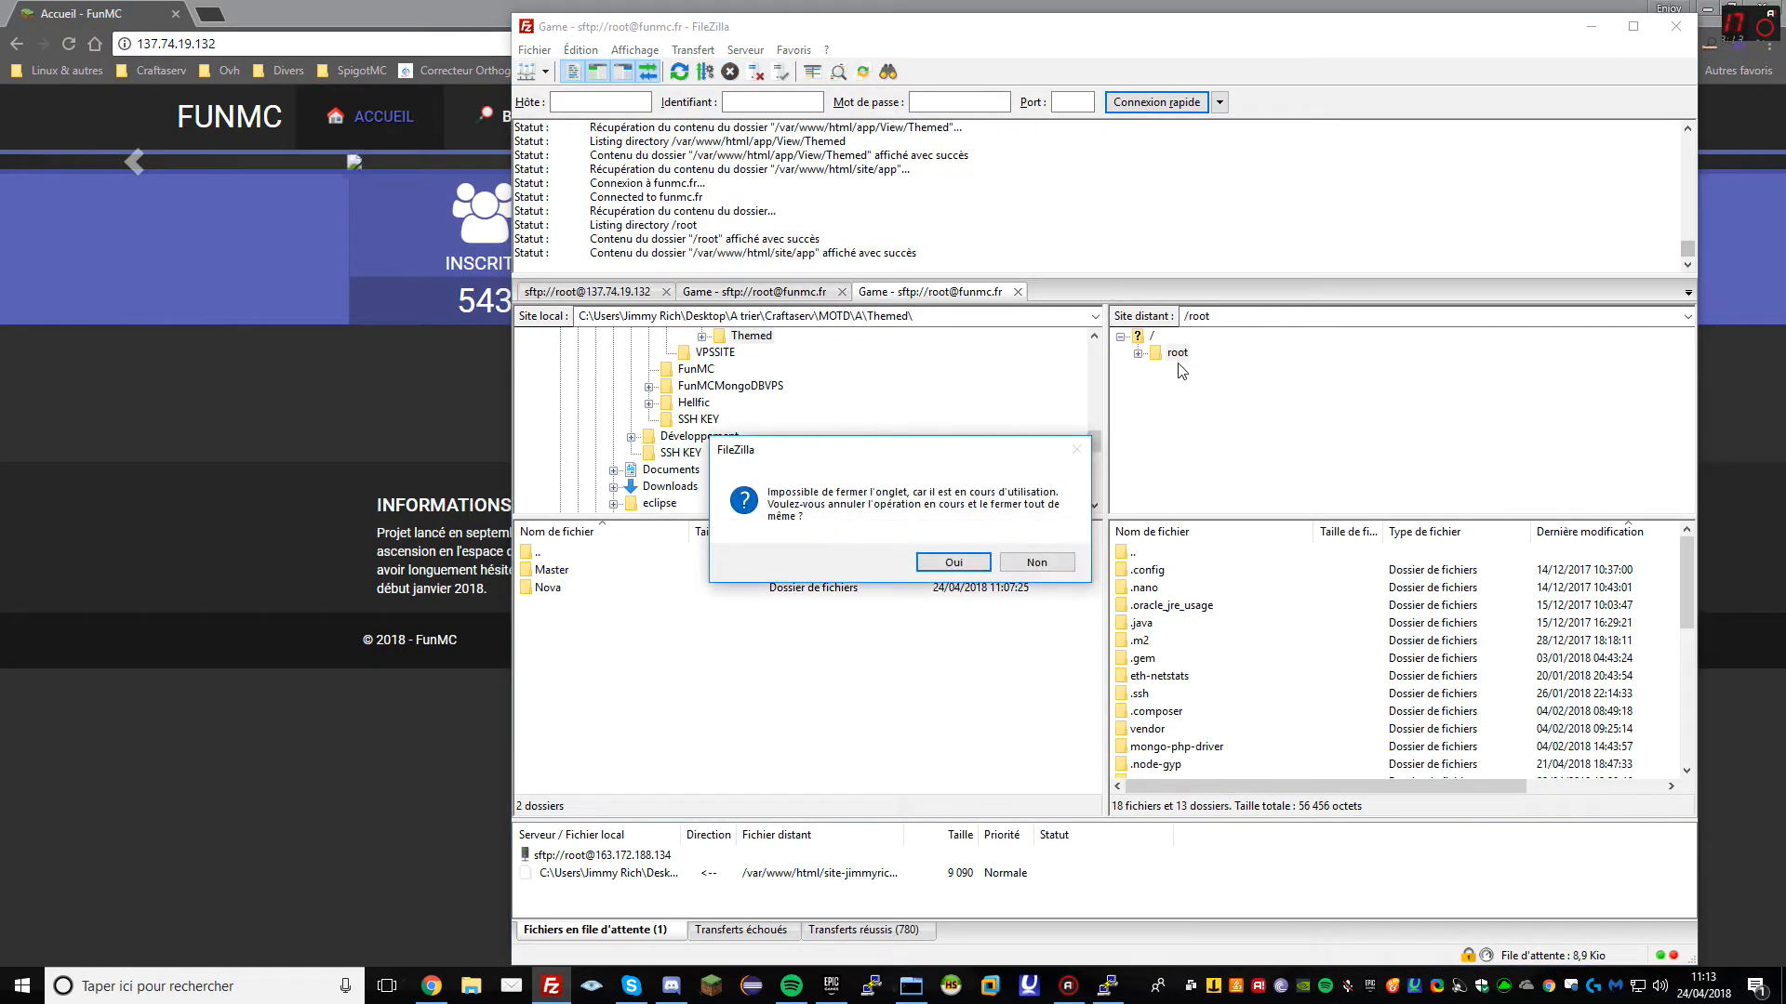
key("Return")
Open /var/www/html/site/app/webroot on the old funmc.fr server
double_click(1206, 316)
type("/var/www/")
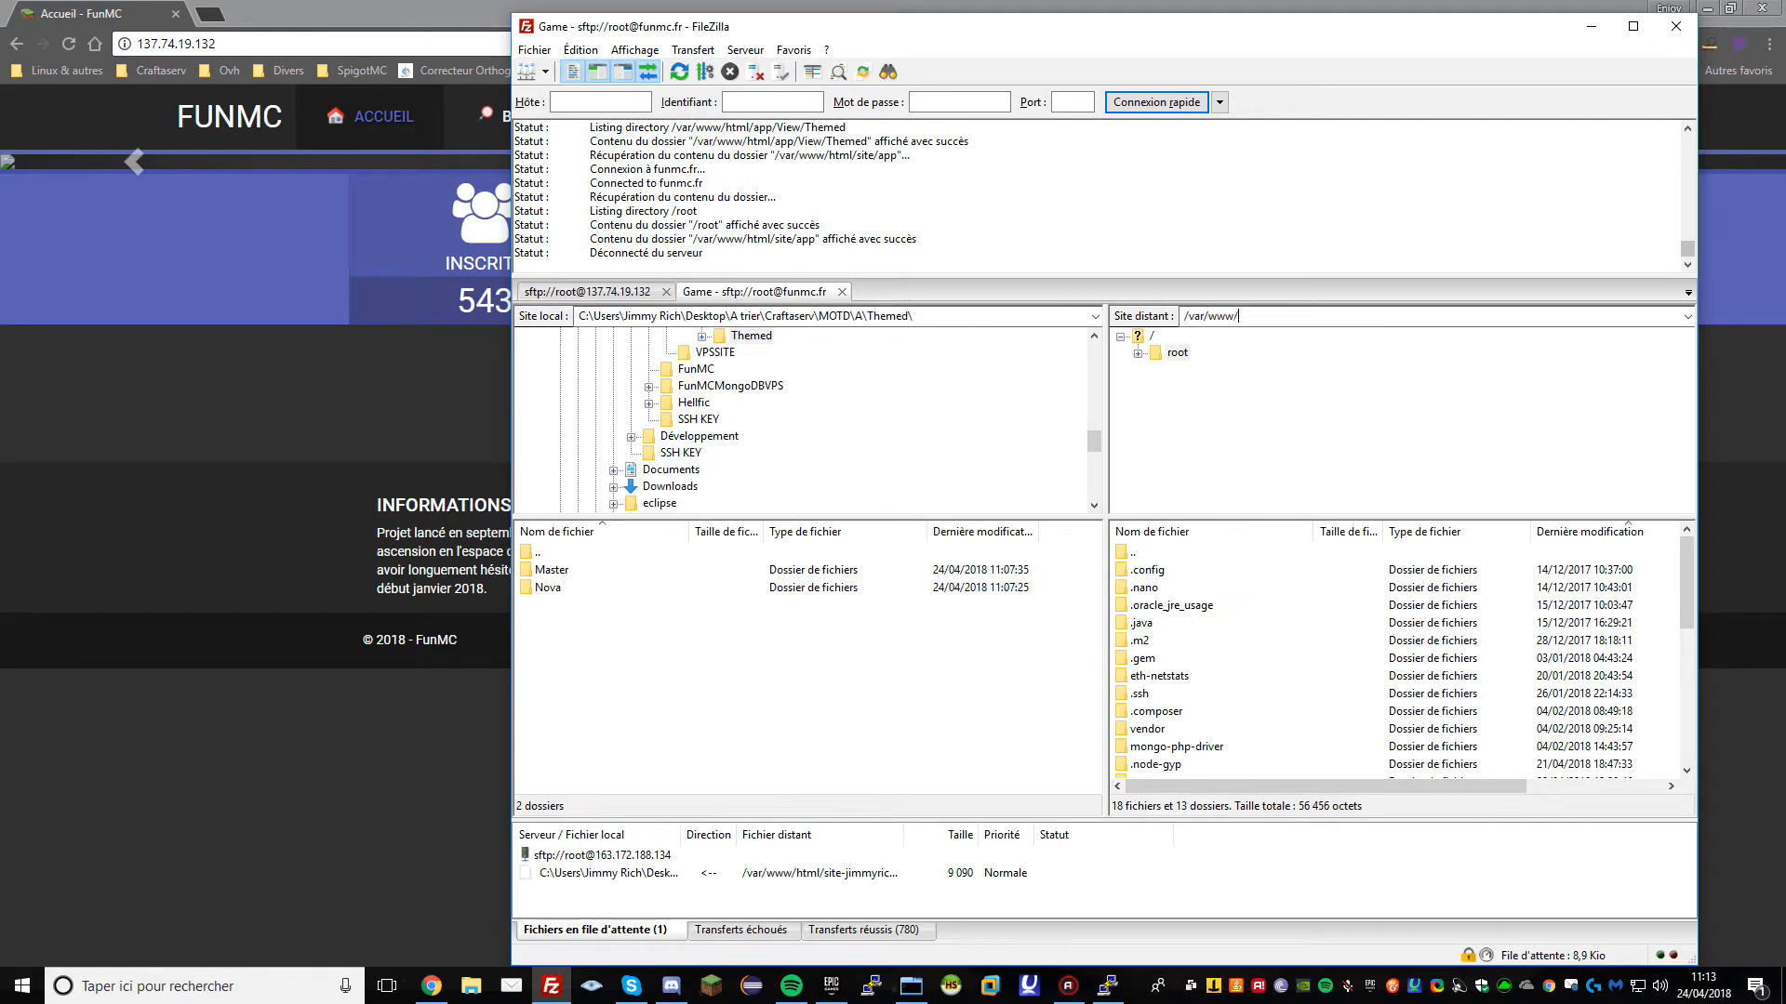
type("html")
key("Return")
double_click(1153, 604)
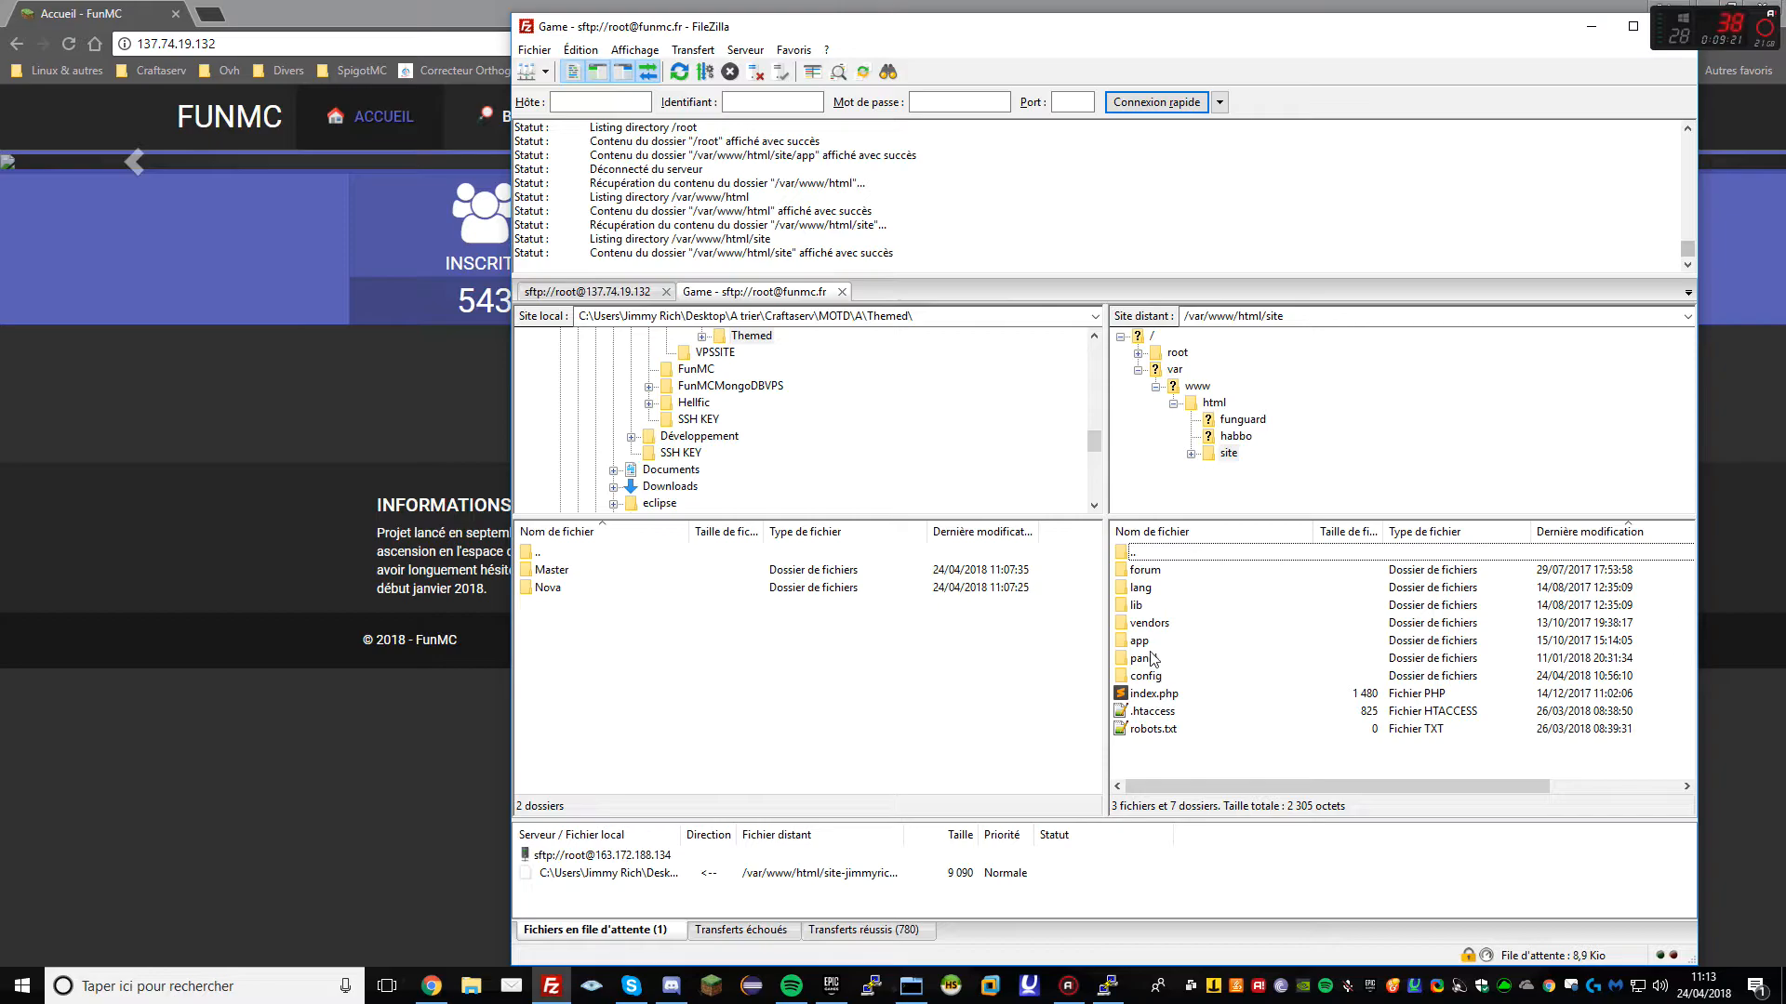
double_click(1155, 646)
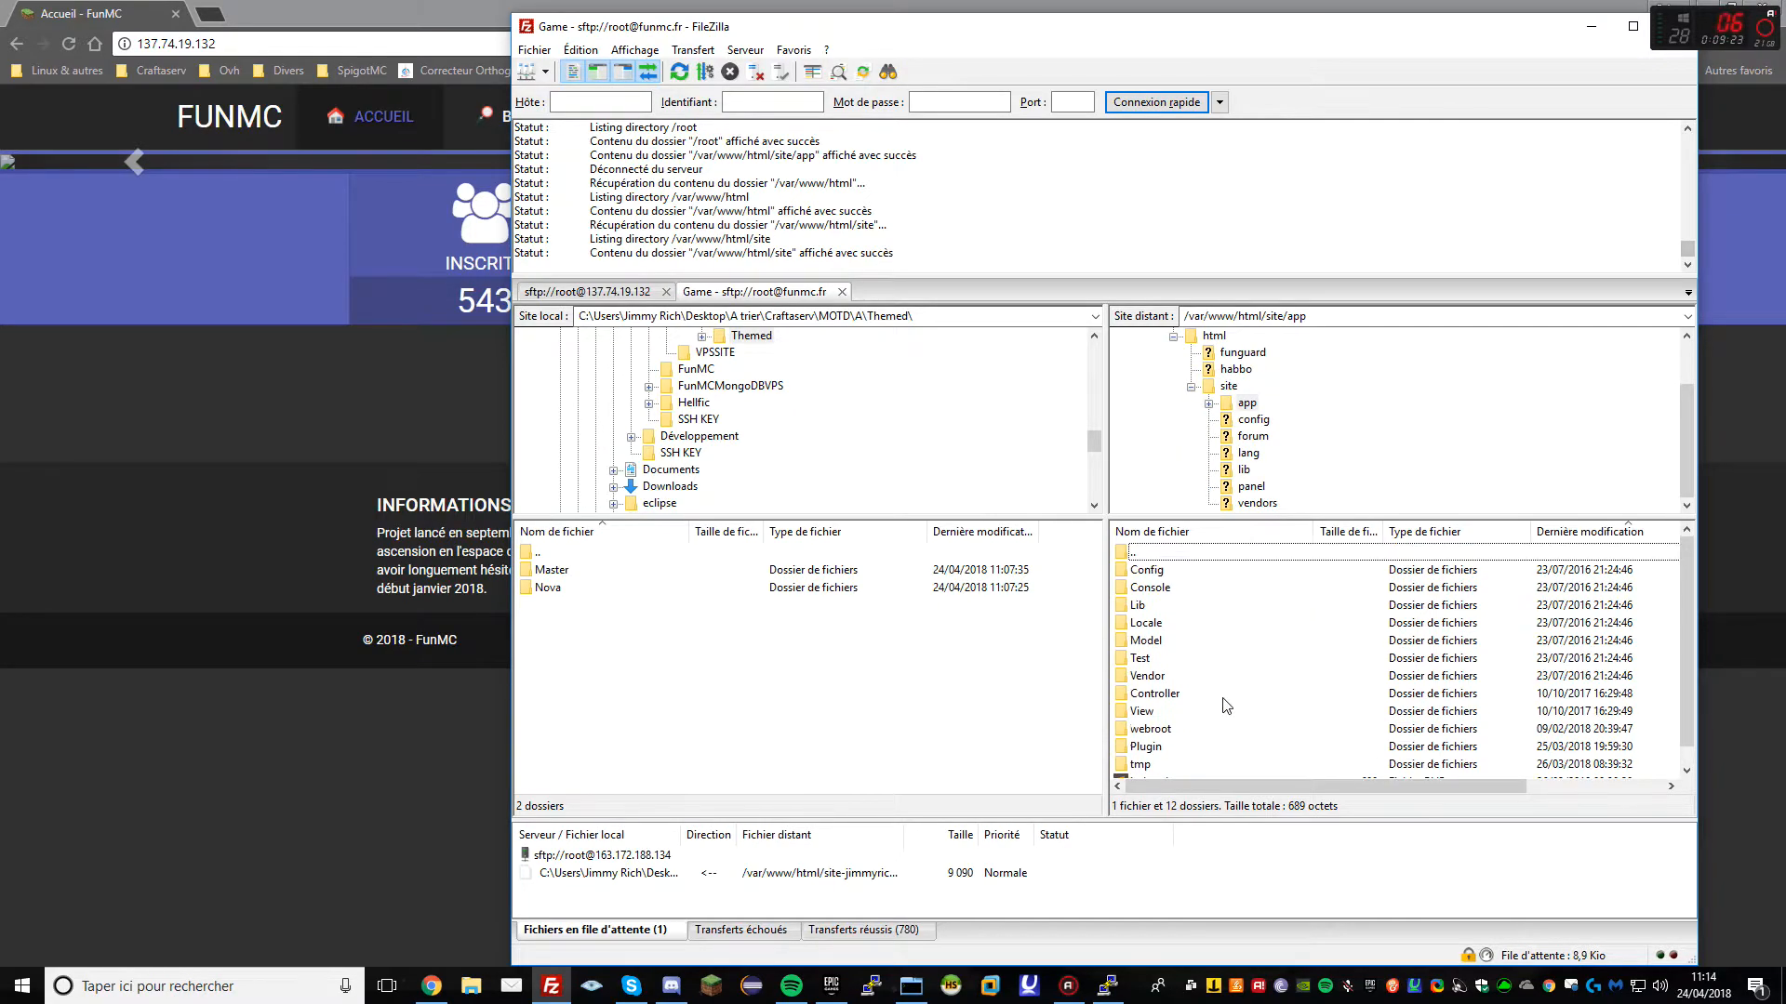
double_click(1153, 729)
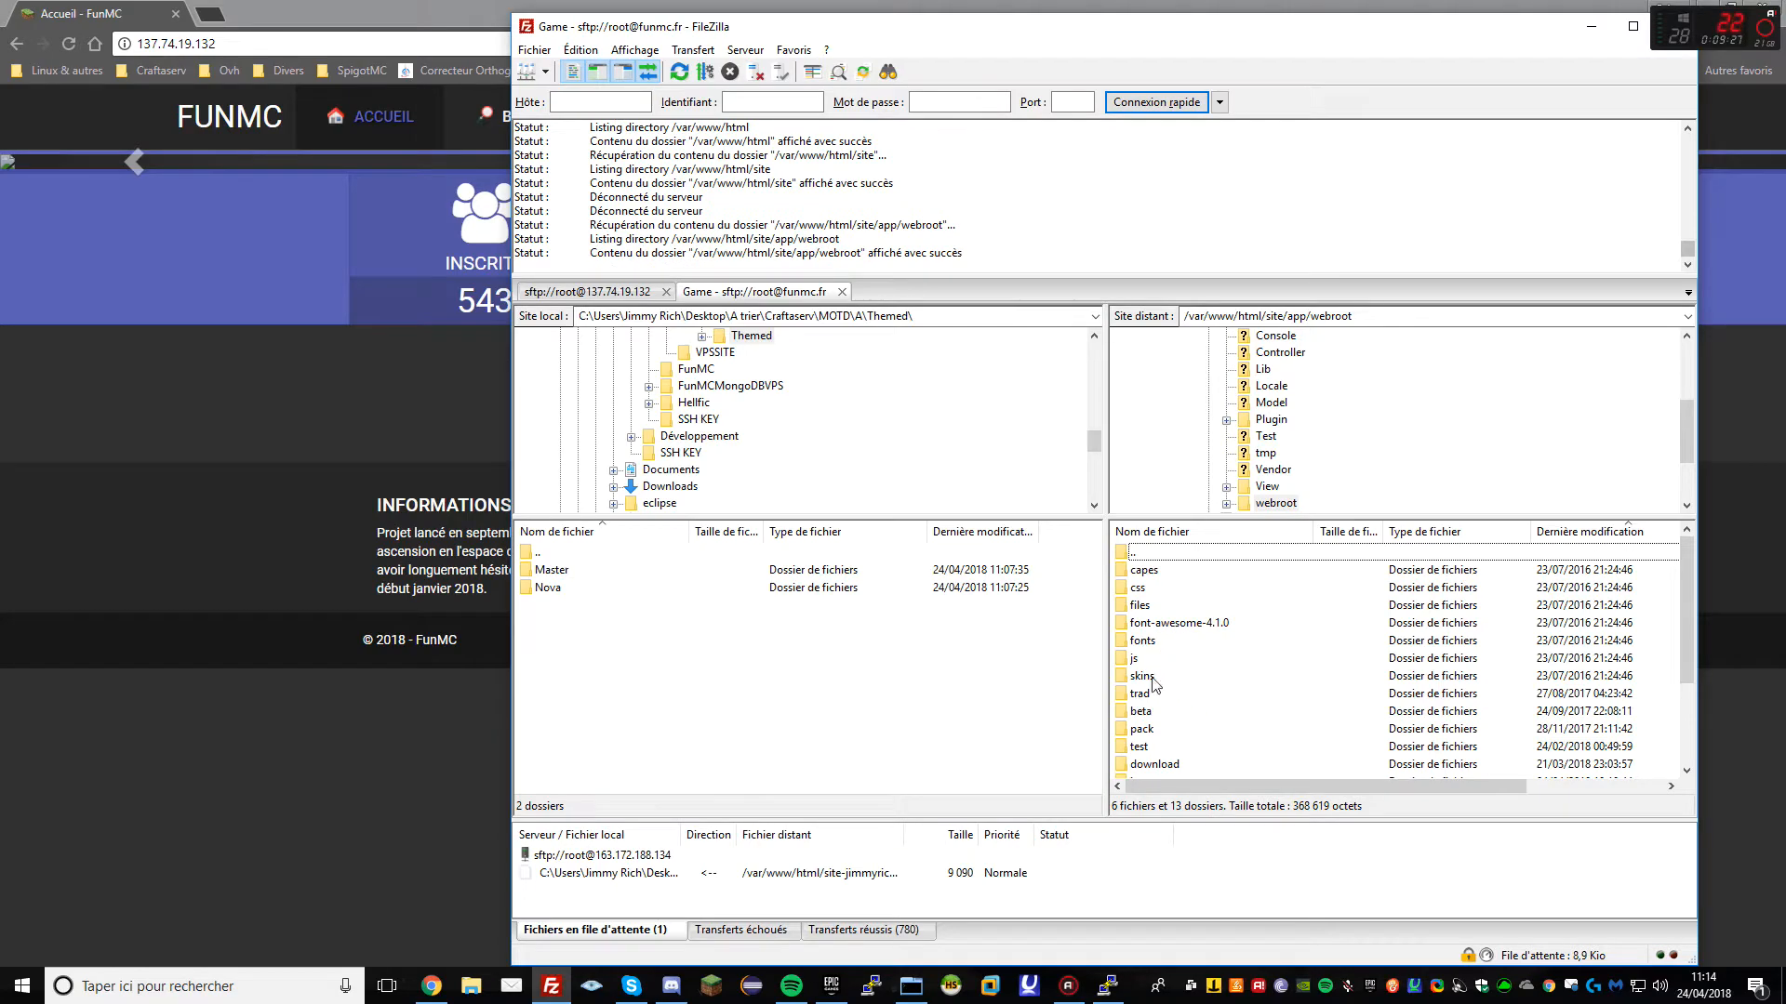
Download the uploads folder from webroot/img into the local Themed folder
left_click(1155, 693)
left_click(1177, 746)
left_click(1169, 607)
left_click(1172, 642)
scroll(1189, 683, "down", 1)
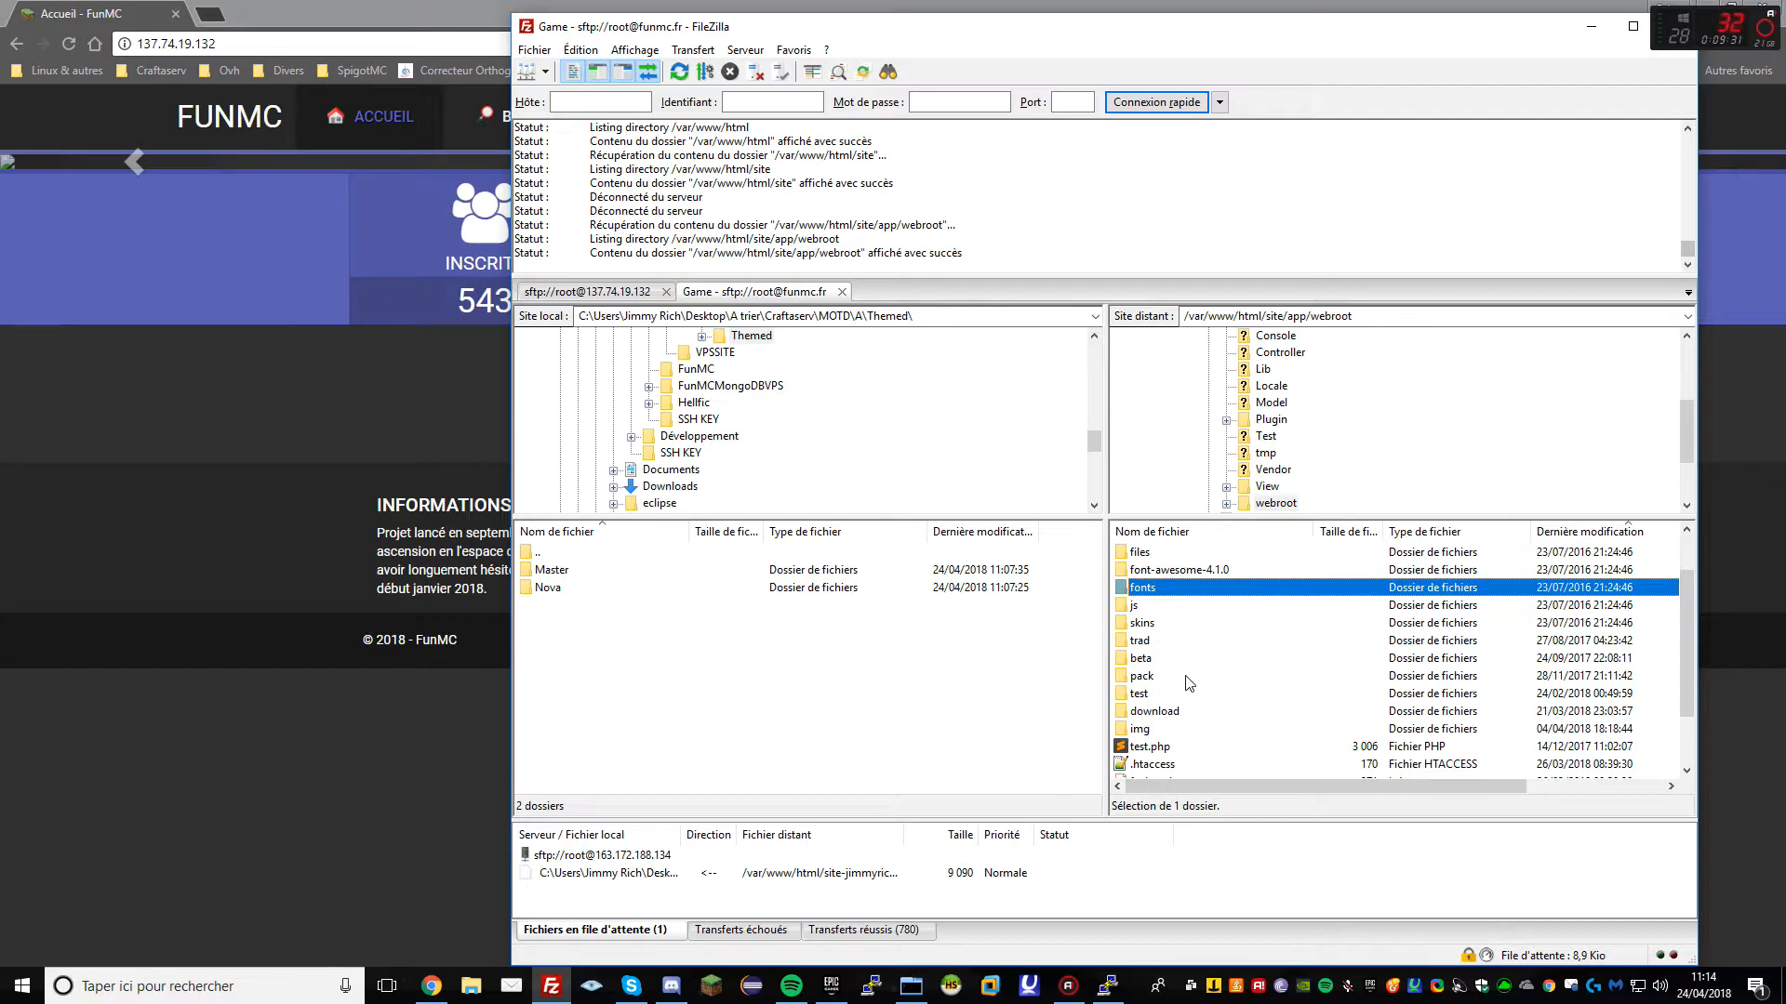
double_click(1156, 728)
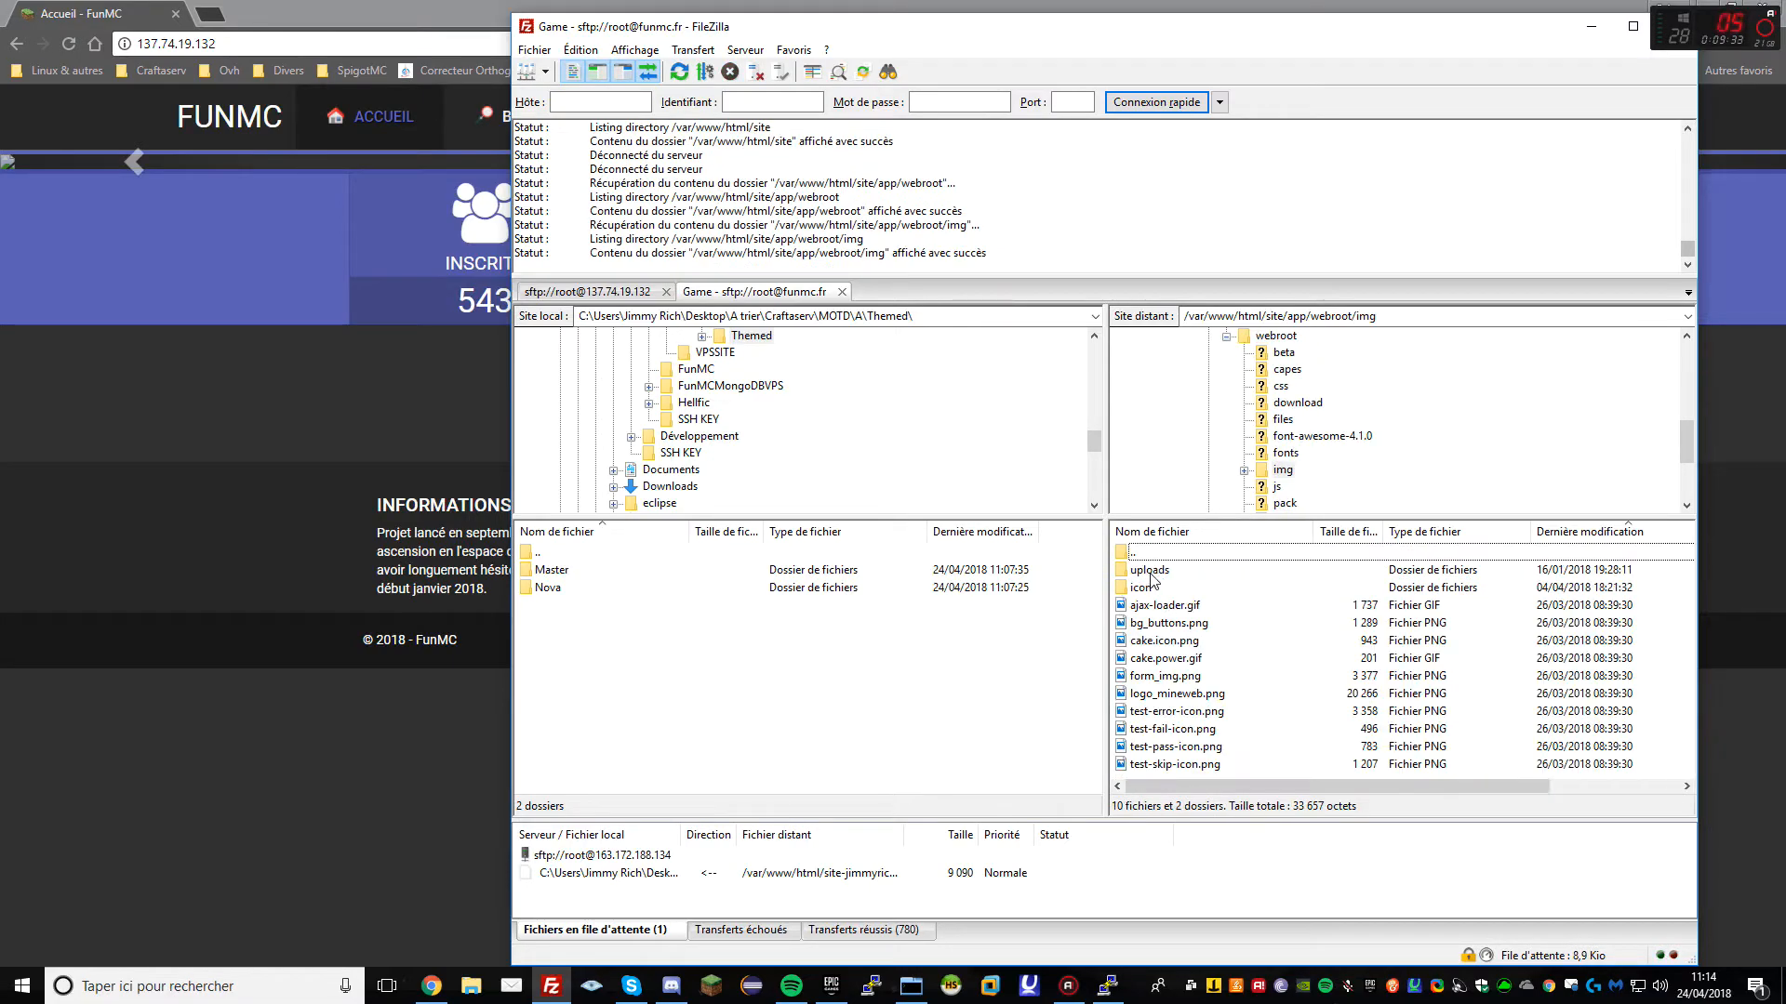
left_click_drag(1149, 569, 846, 678)
left_click(603, 293)
Upload the local uploads folder into the new server's app/webroot/img, then close the funmc.fr session
double_click(1151, 553)
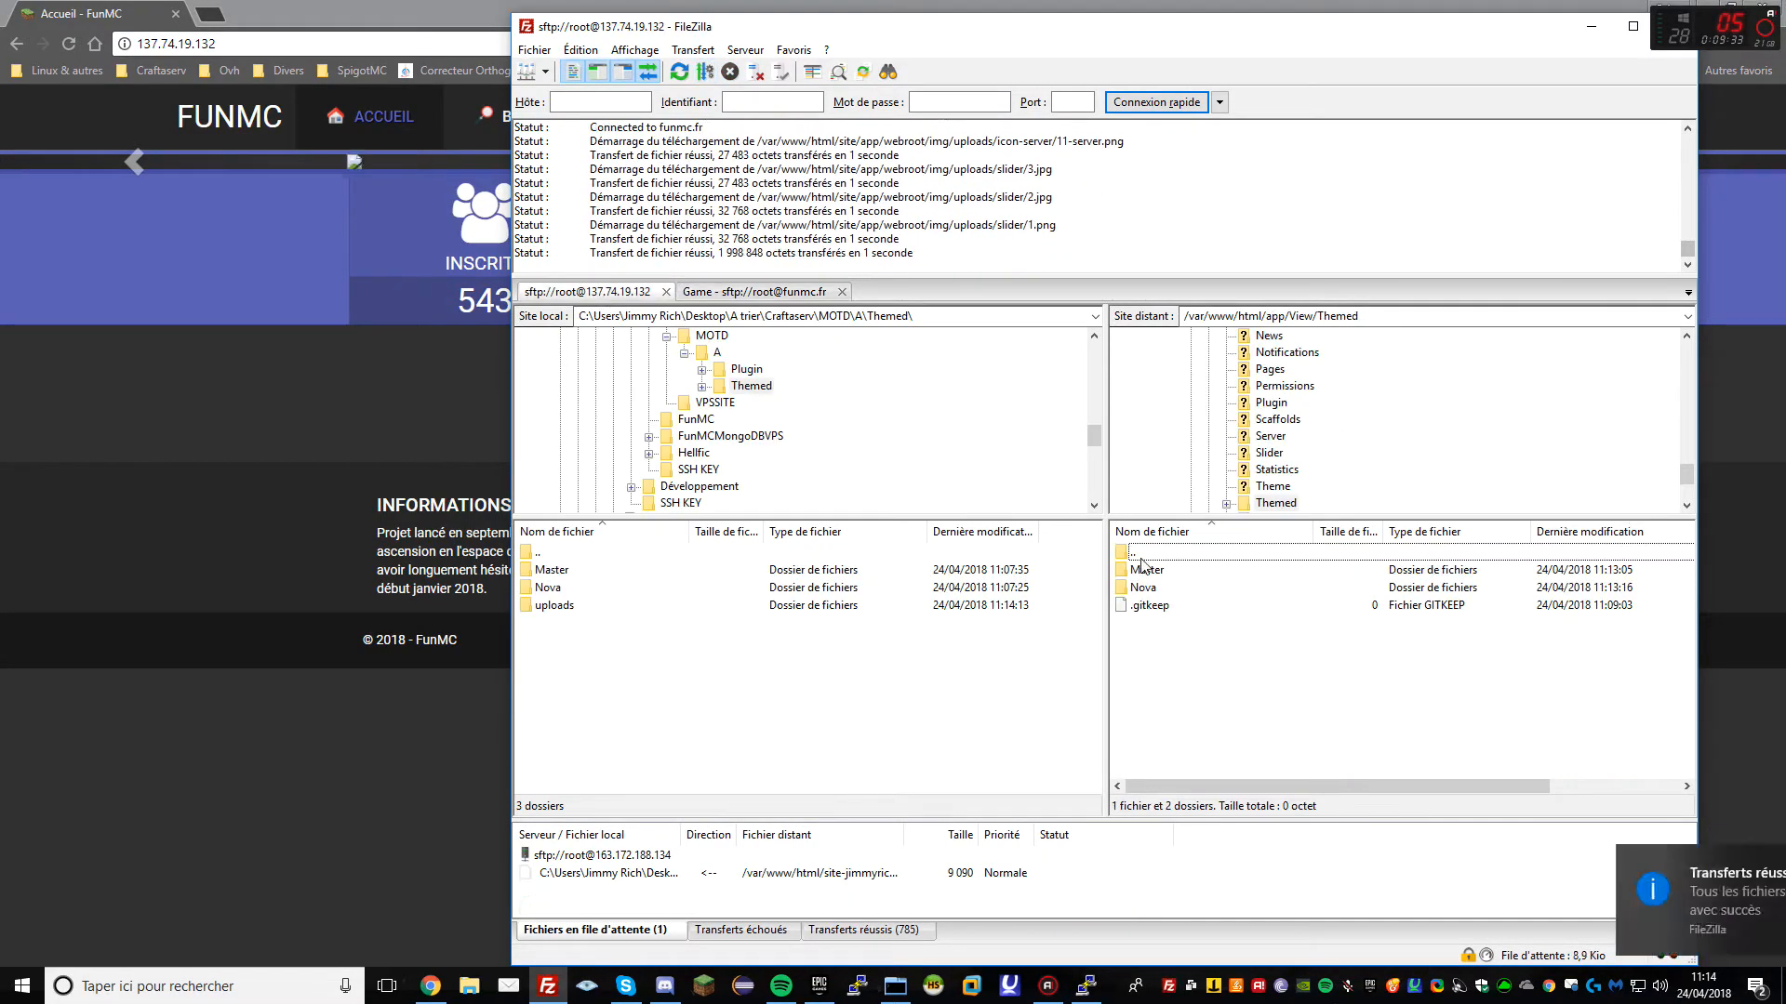
scroll(1230, 695, "up", 4)
double_click(1135, 553)
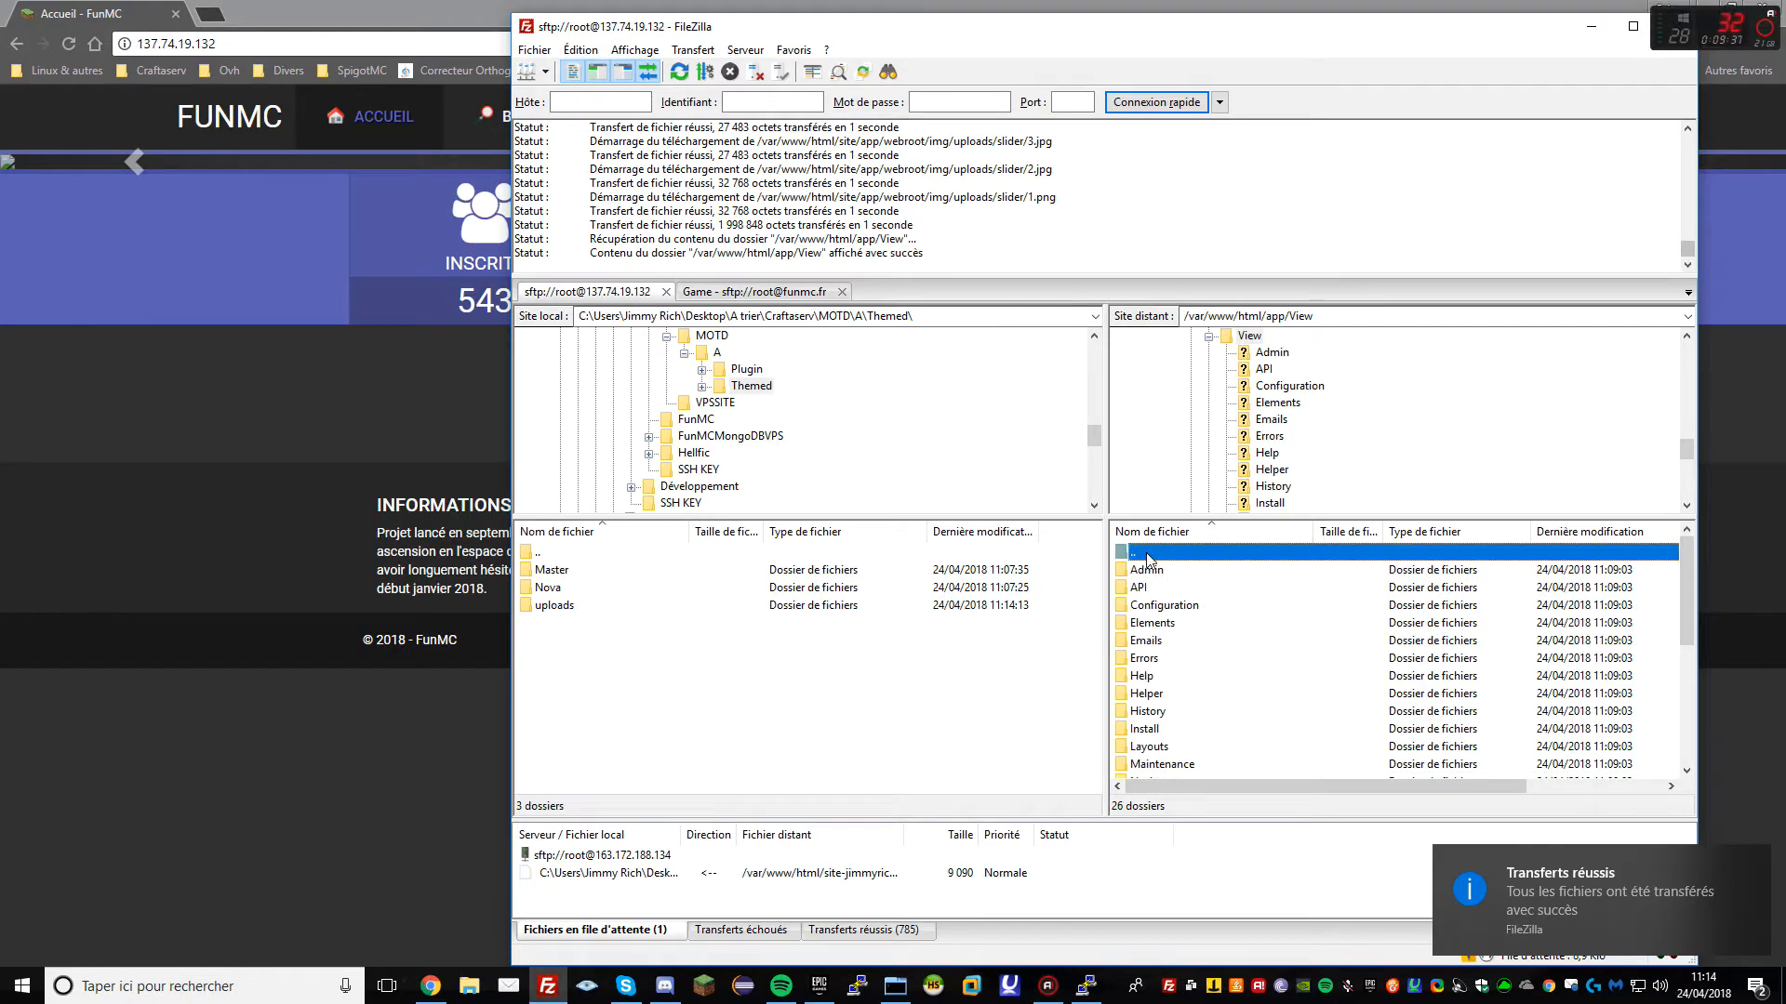
left_click(1154, 765)
double_click(1153, 764)
double_click(1139, 658)
left_click_drag(554, 605, 1237, 688)
left_click(812, 698)
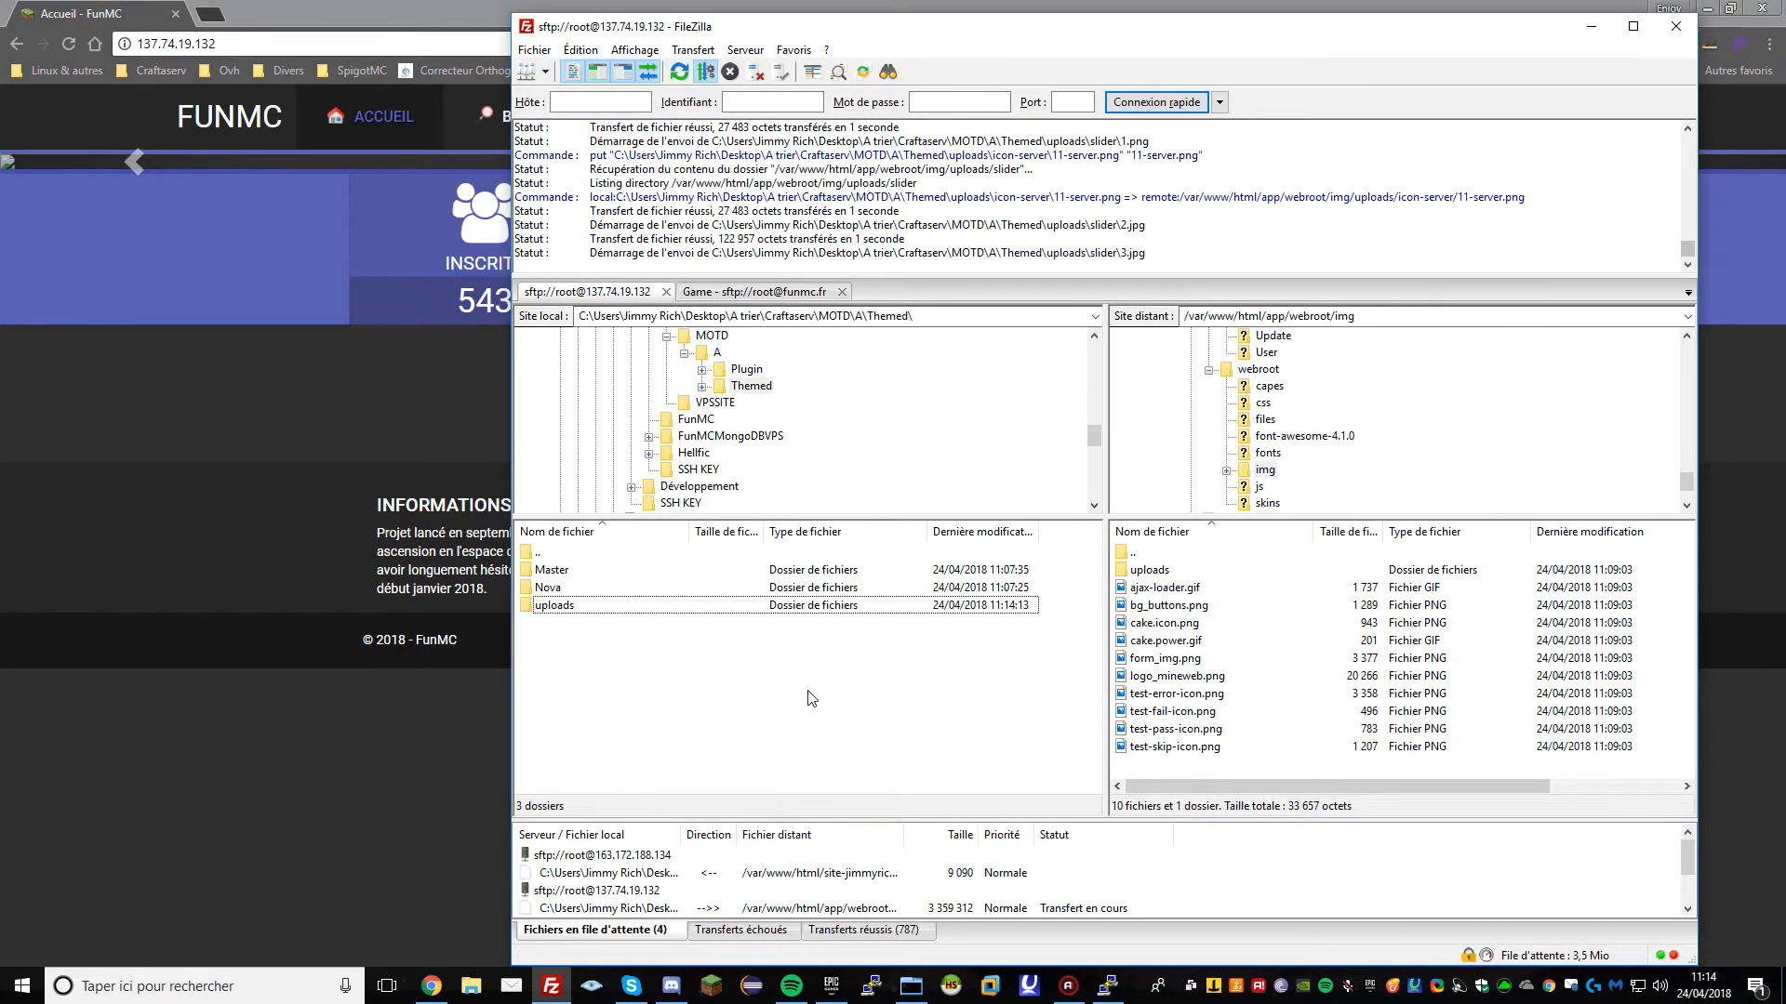
left_click(842, 295)
left_click(329, 755)
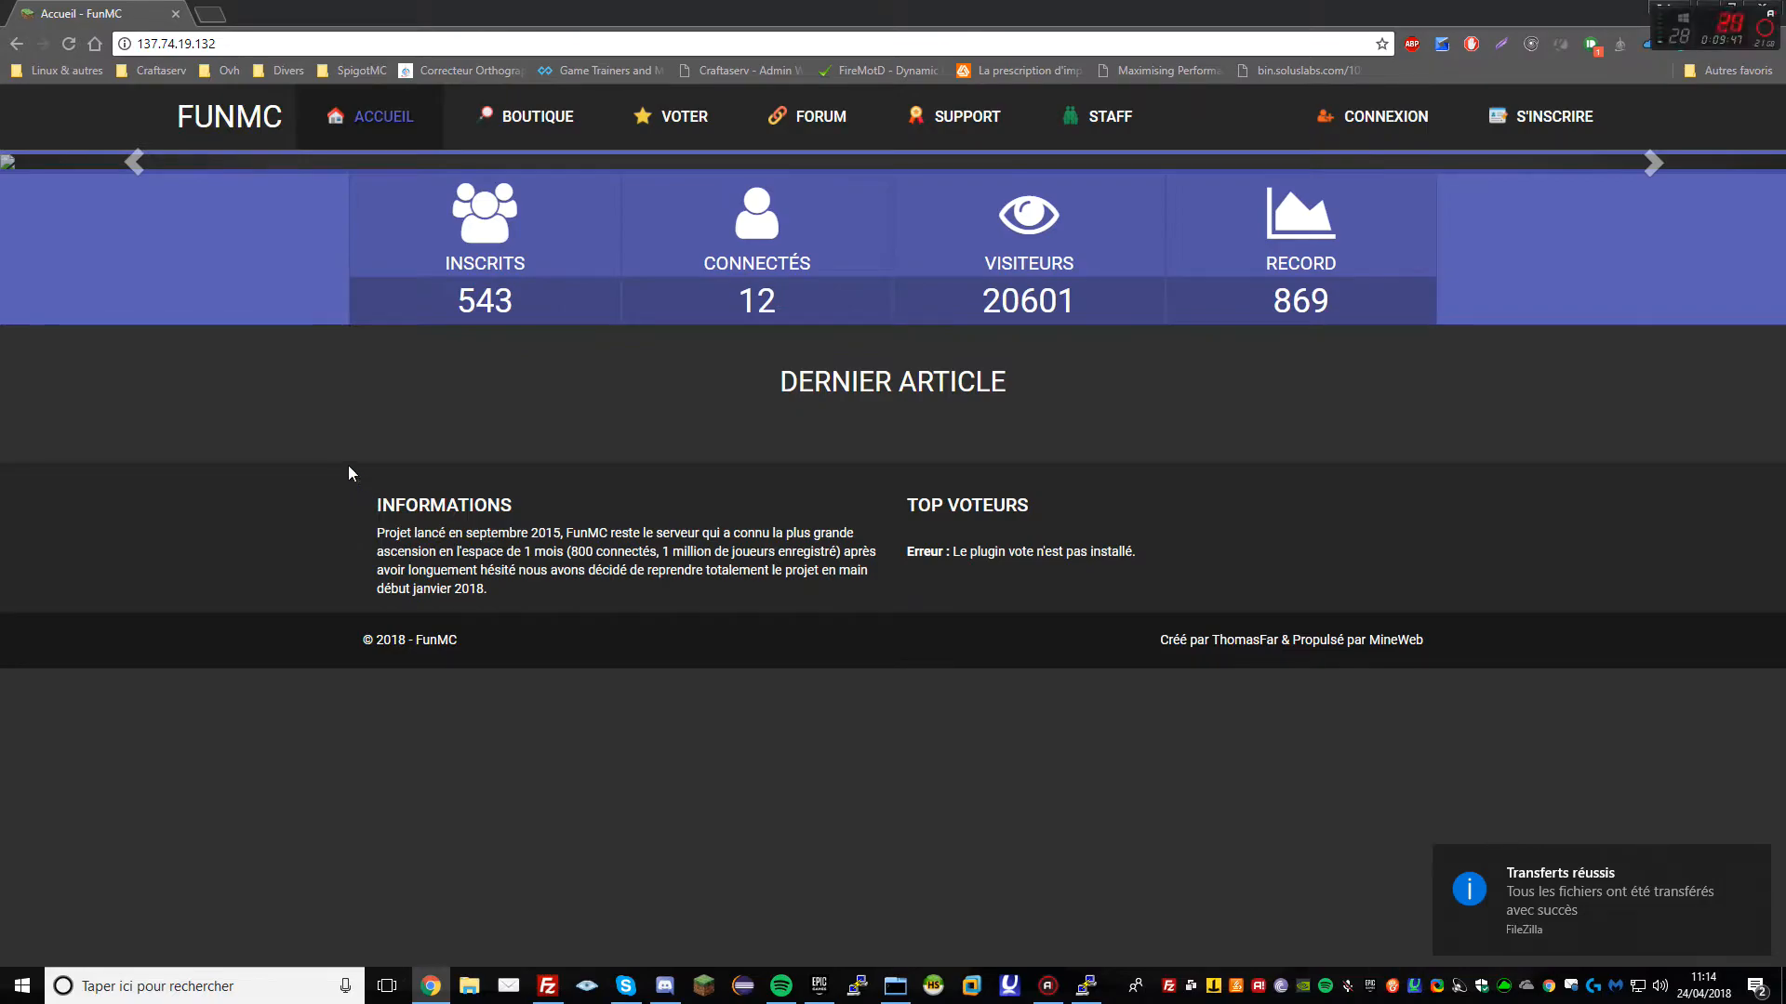
Reload the FunMC home page to confirm the slider banner, checking the shop page too
key("F5")
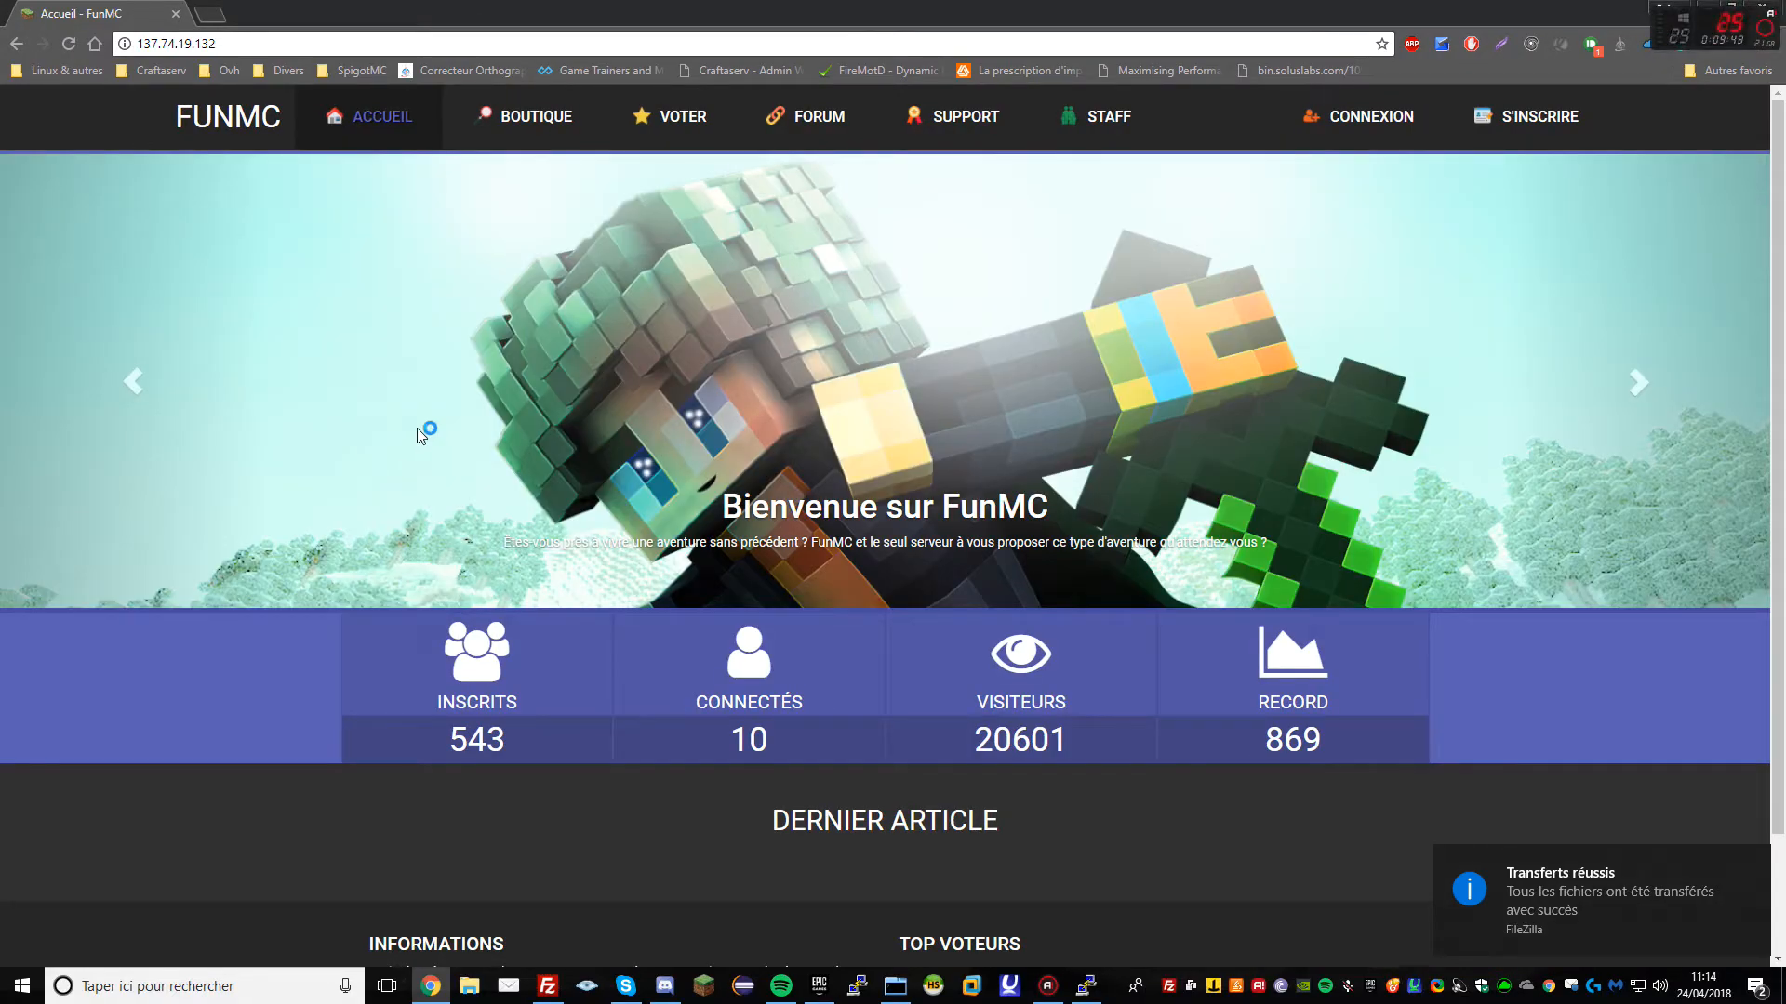
scroll(476, 389, "down", 2)
scroll(476, 388, "up", 2)
left_click(536, 119)
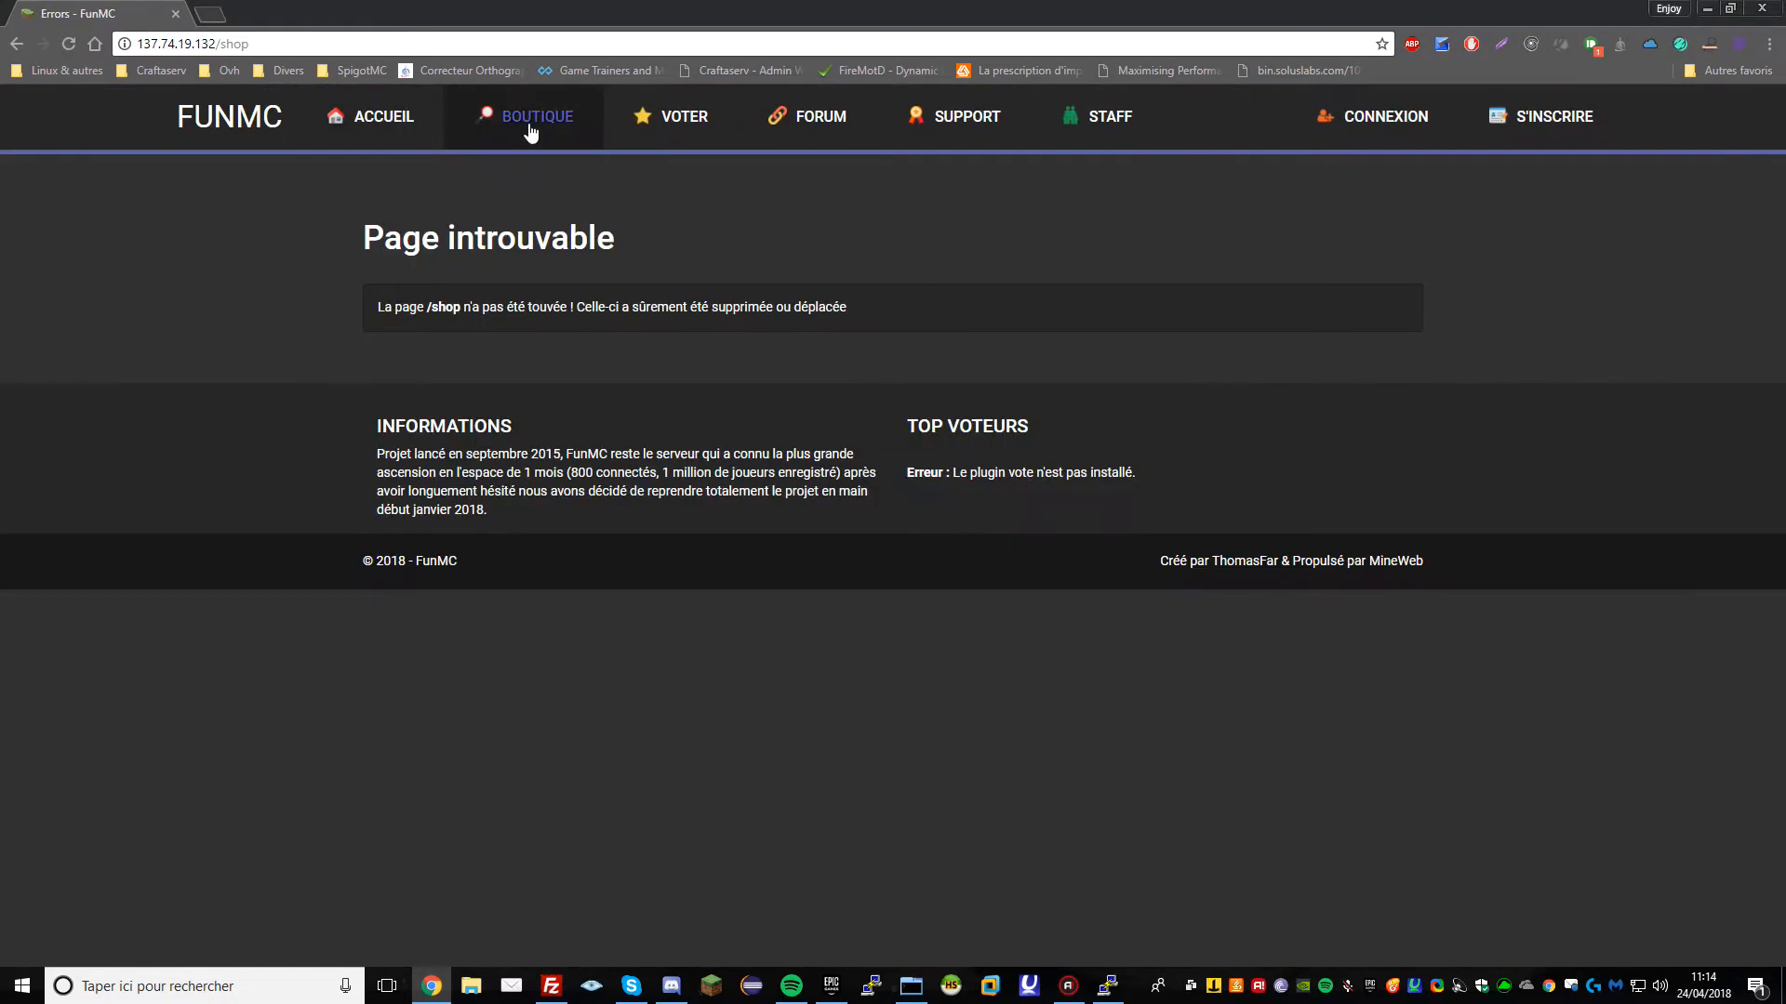
left_click(389, 121)
Log in with the administrator account's username and password and open the admin panel
left_click(1307, 116)
left_click(746, 229)
type("jimmy57000")
key("Down")
key("Tab")
type("••••")
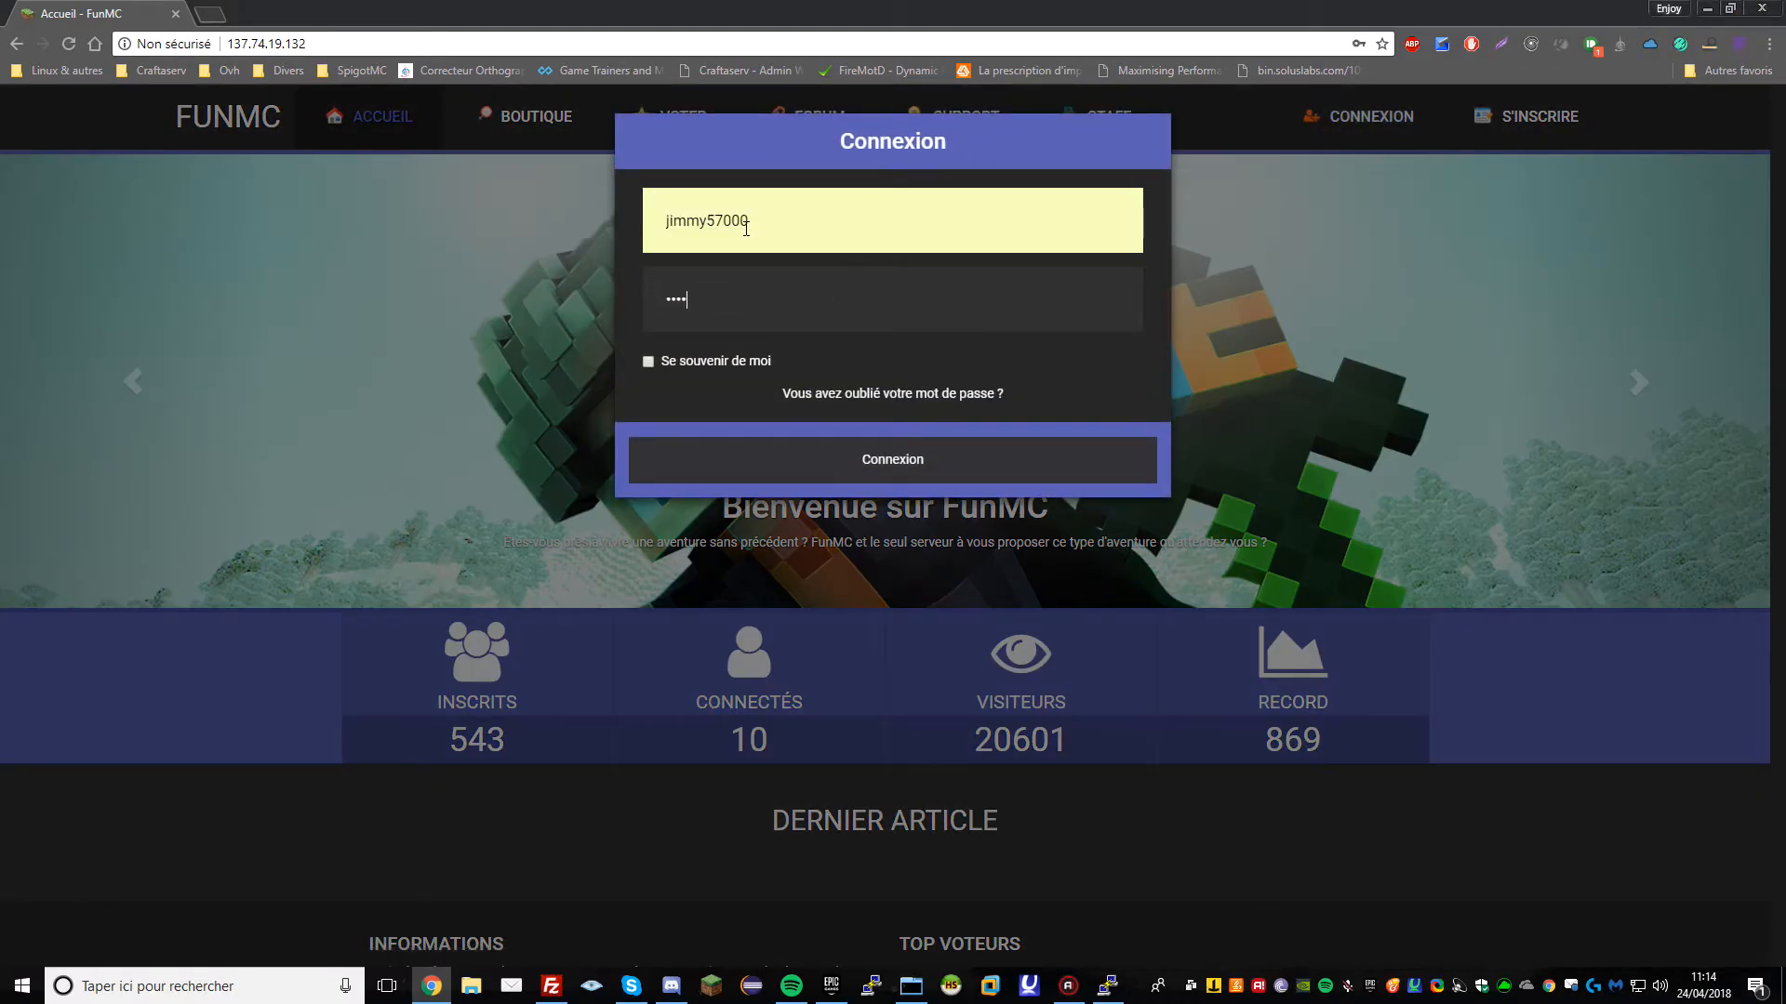
key("Return")
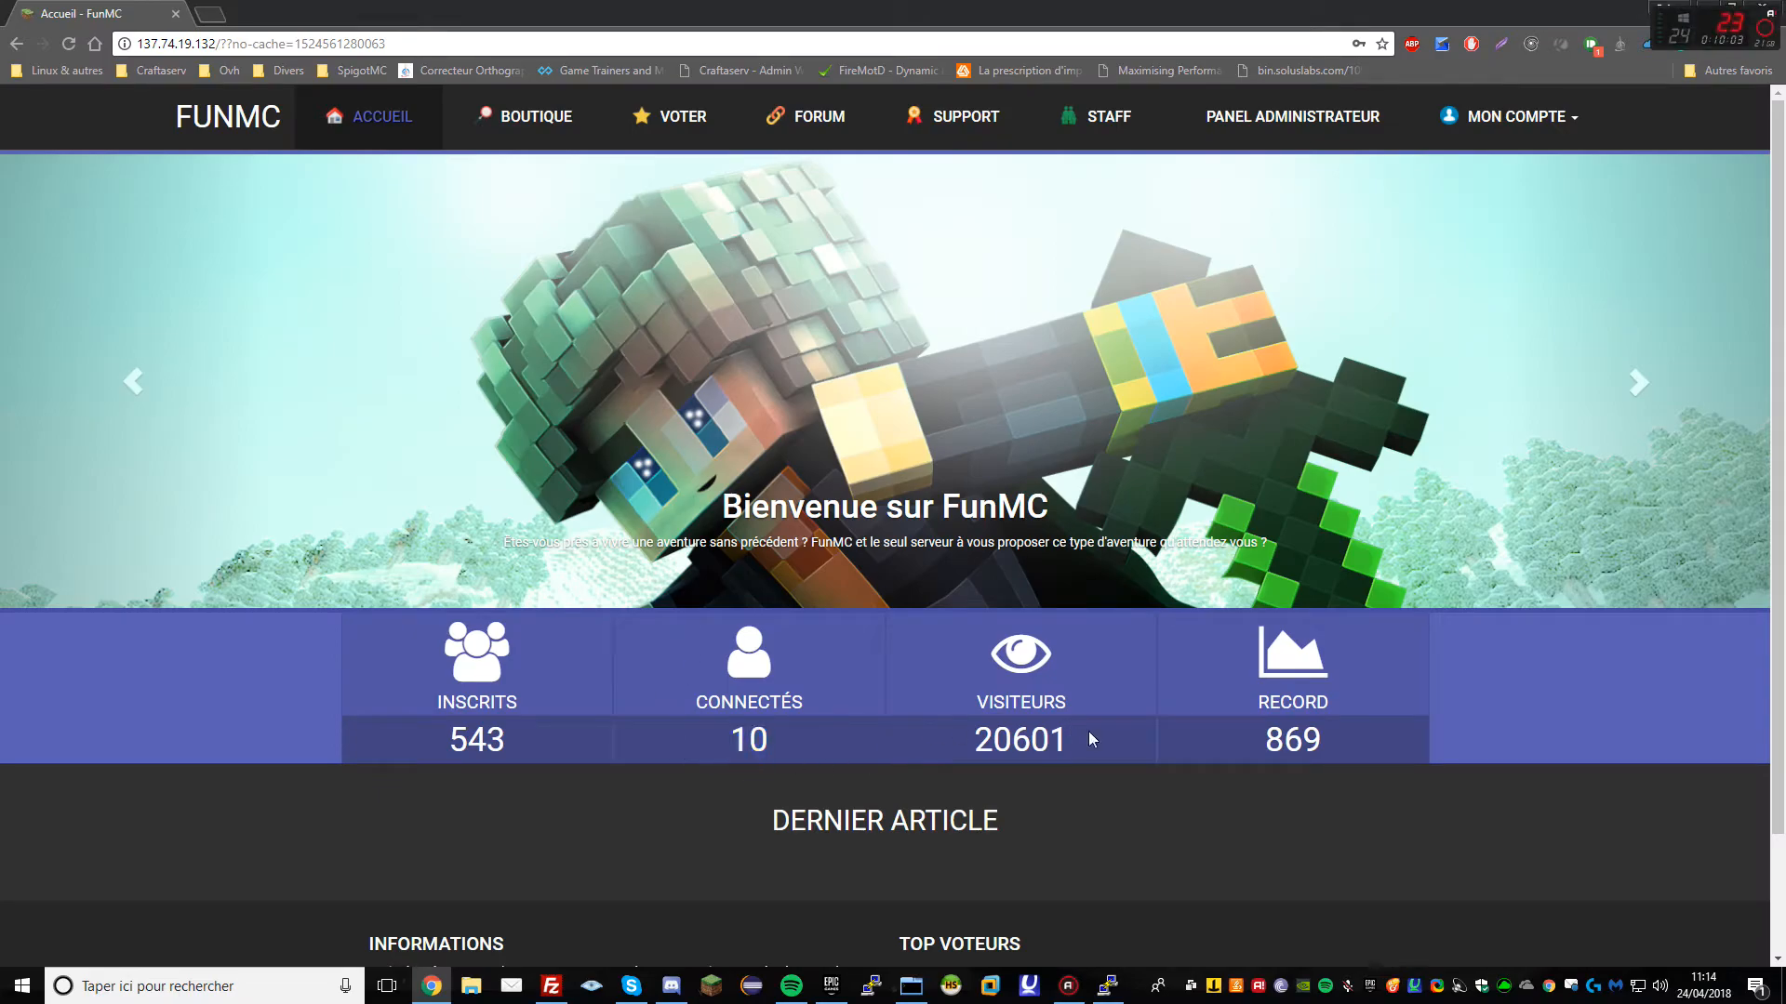
left_click(1291, 116)
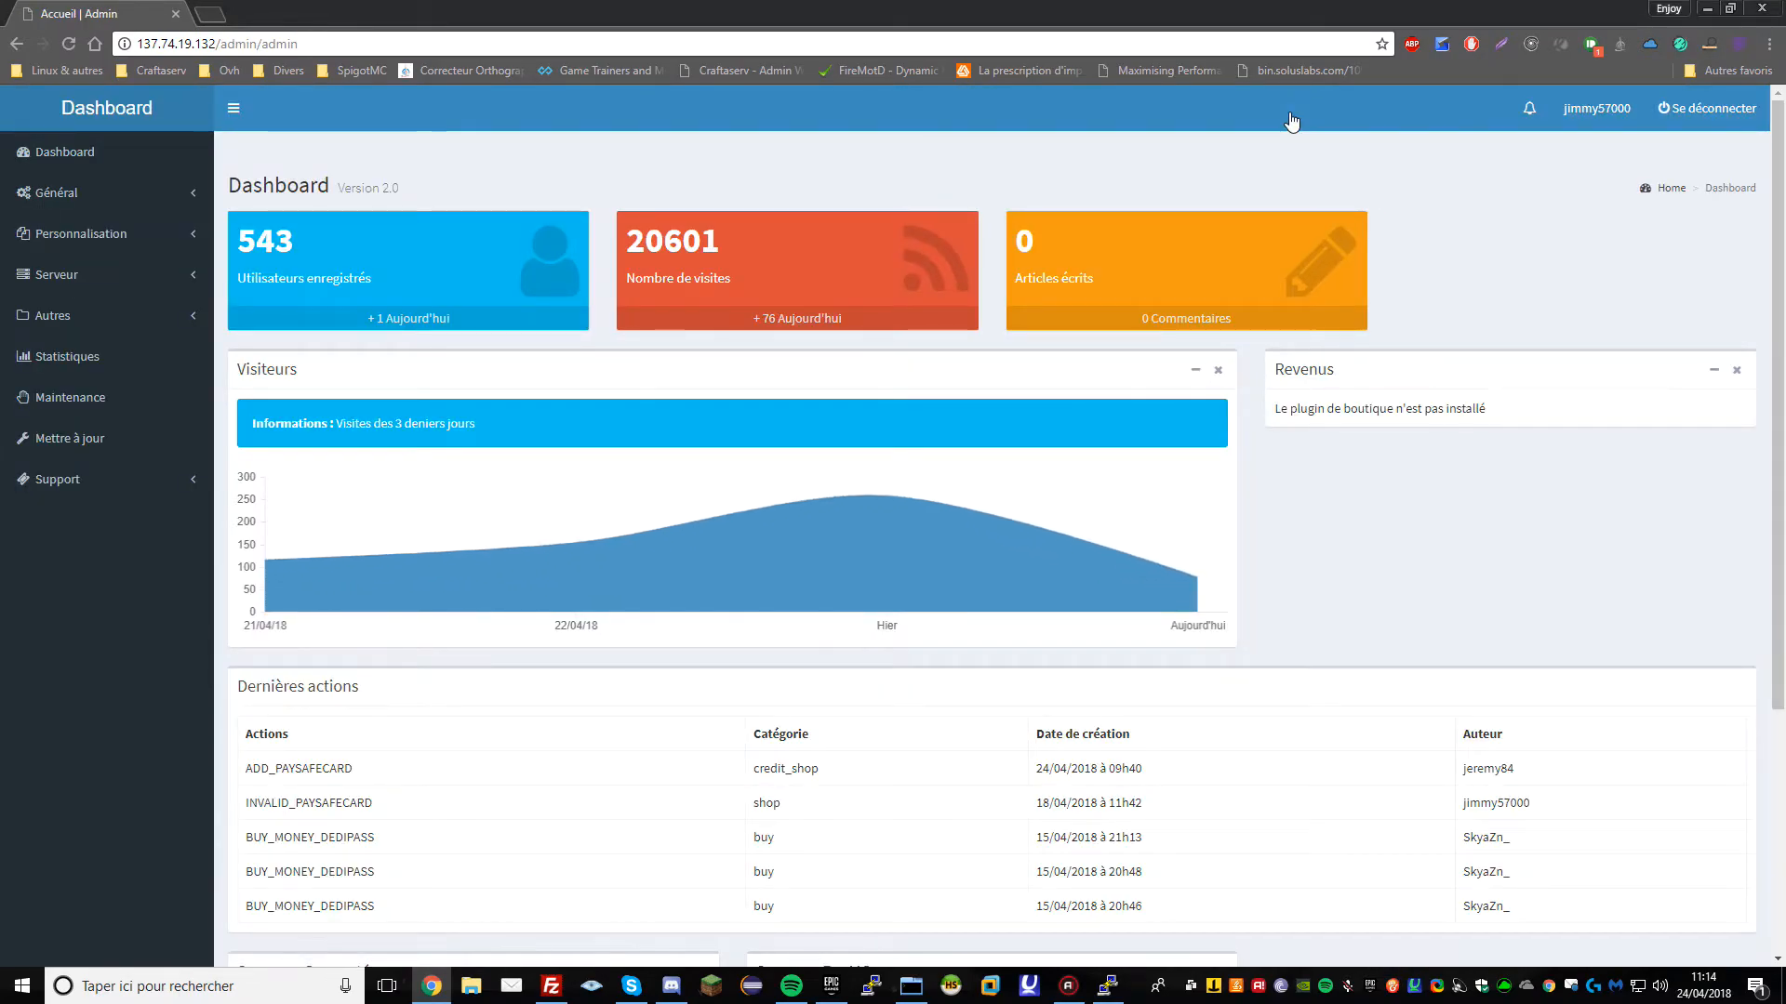
Check the latest CMS version on the update page, then expand the Autres admin section
left_click(81, 438)
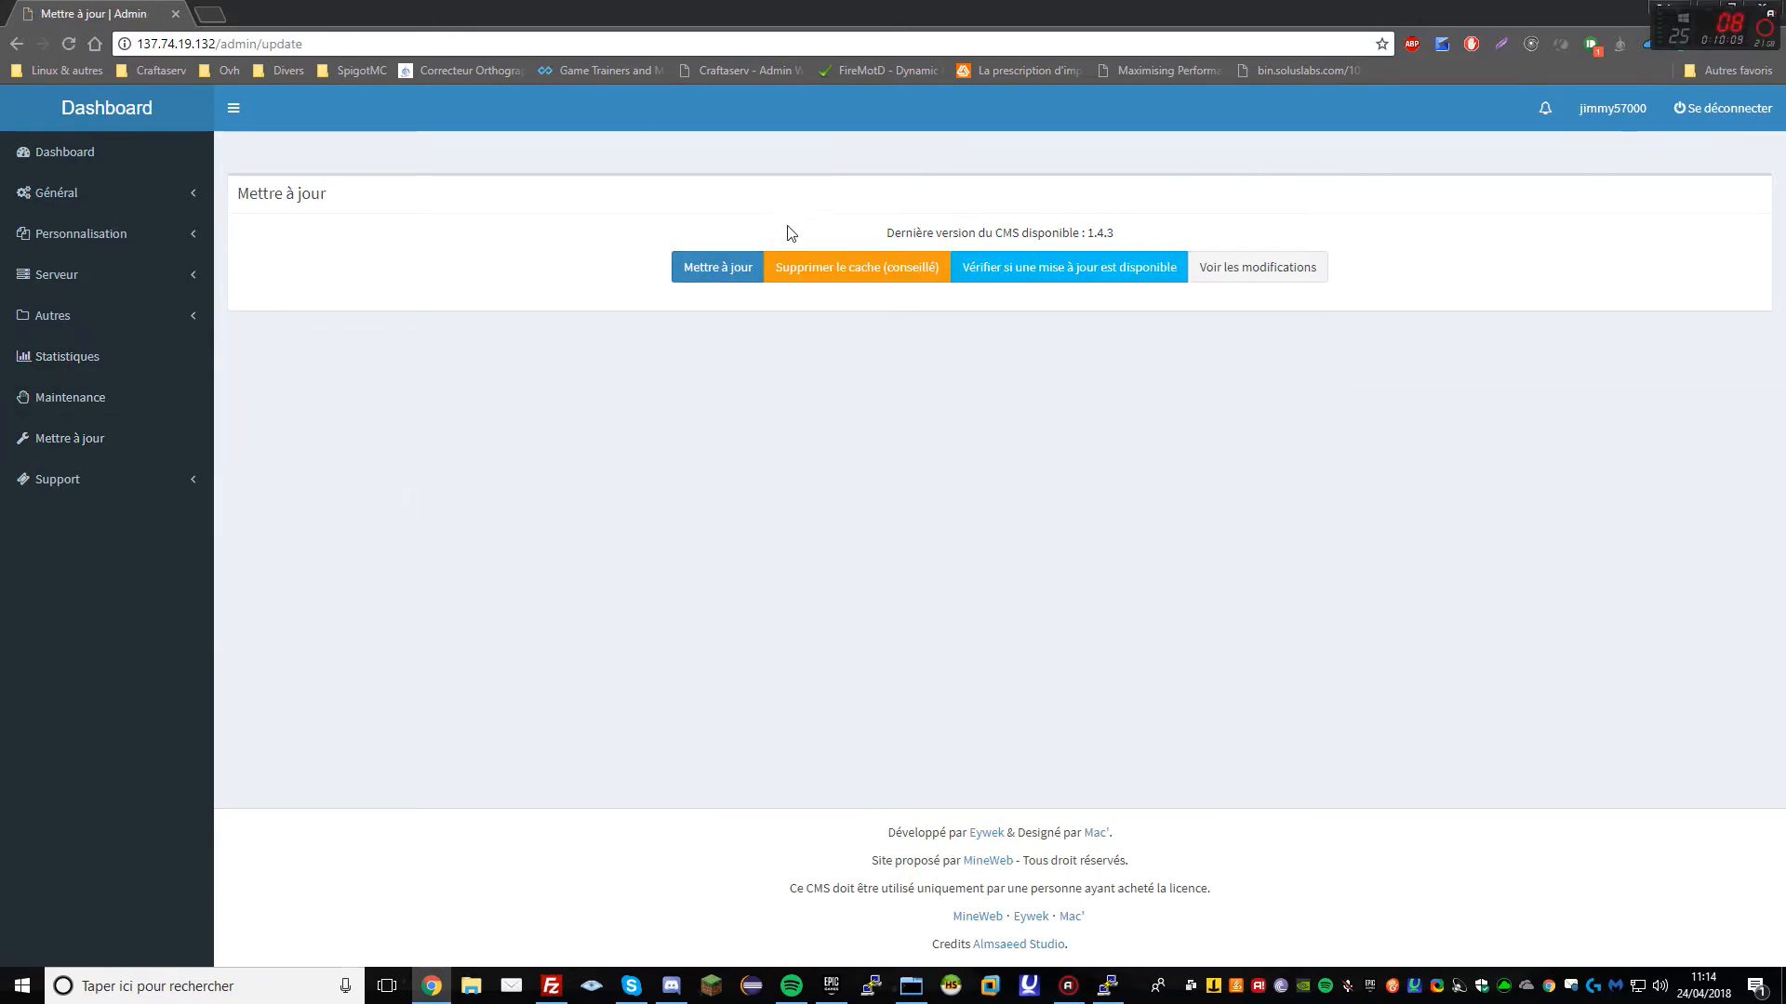
left_click_drag(1021, 233, 1138, 239)
left_click(1139, 239)
left_click(102, 163)
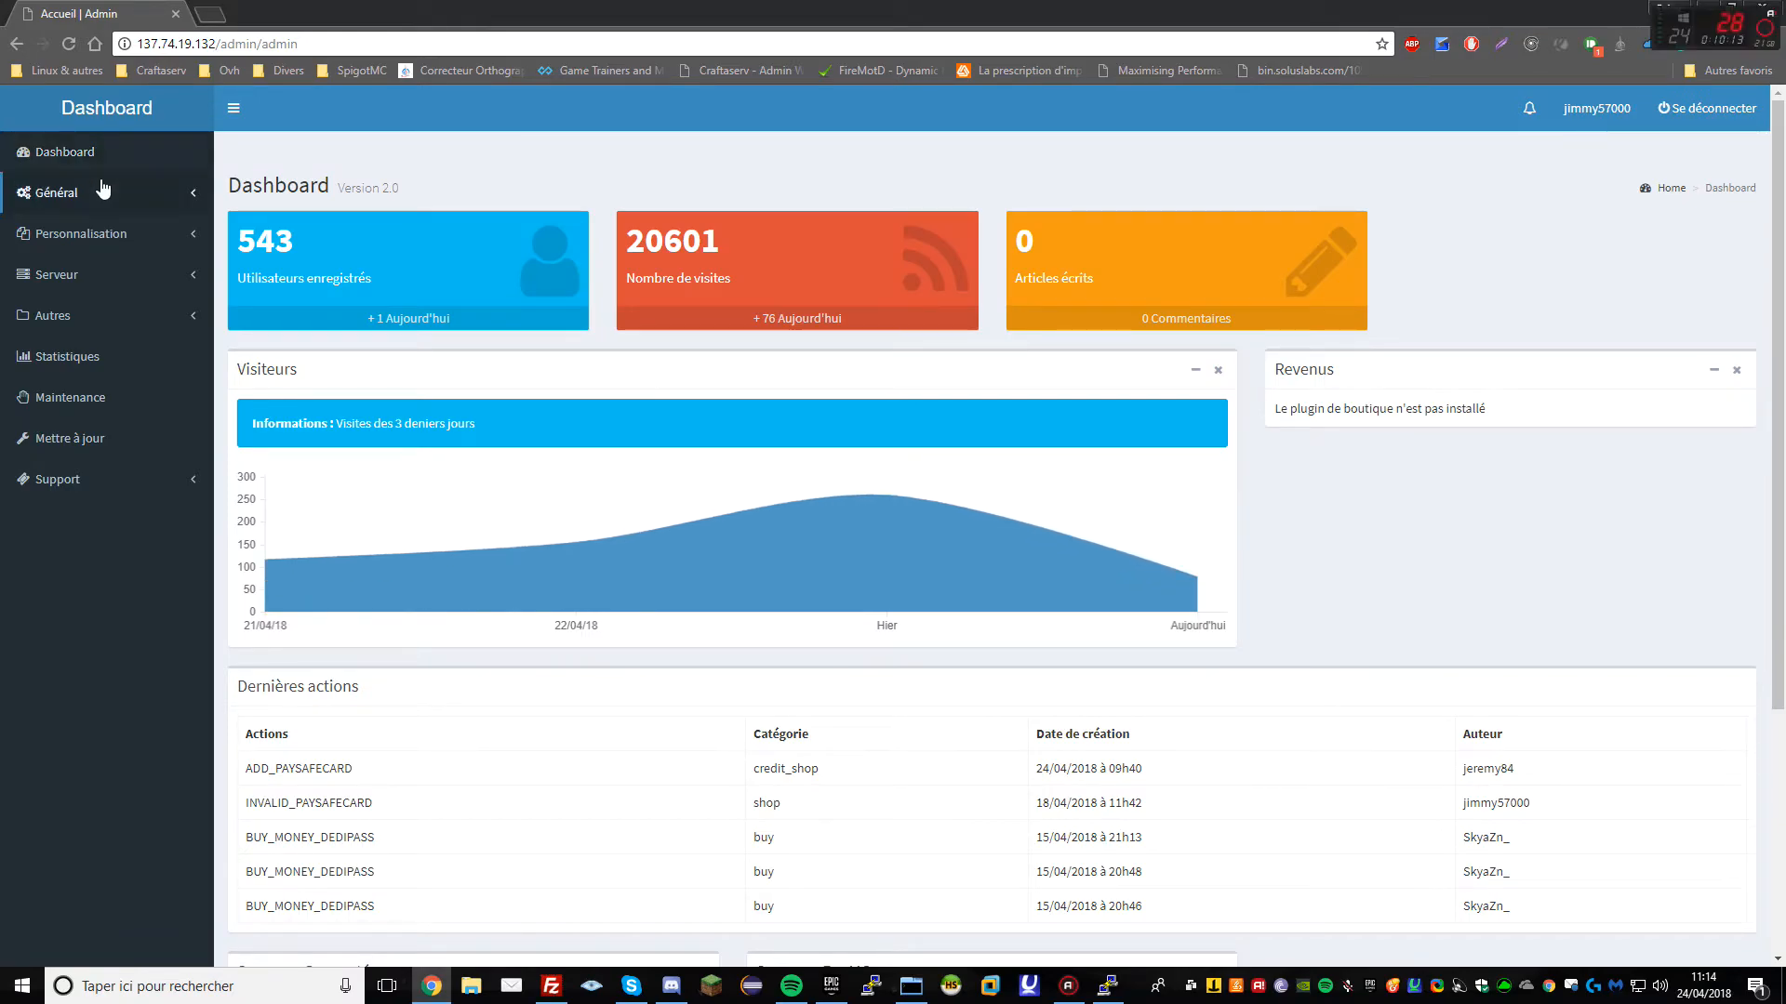
left_click(91, 316)
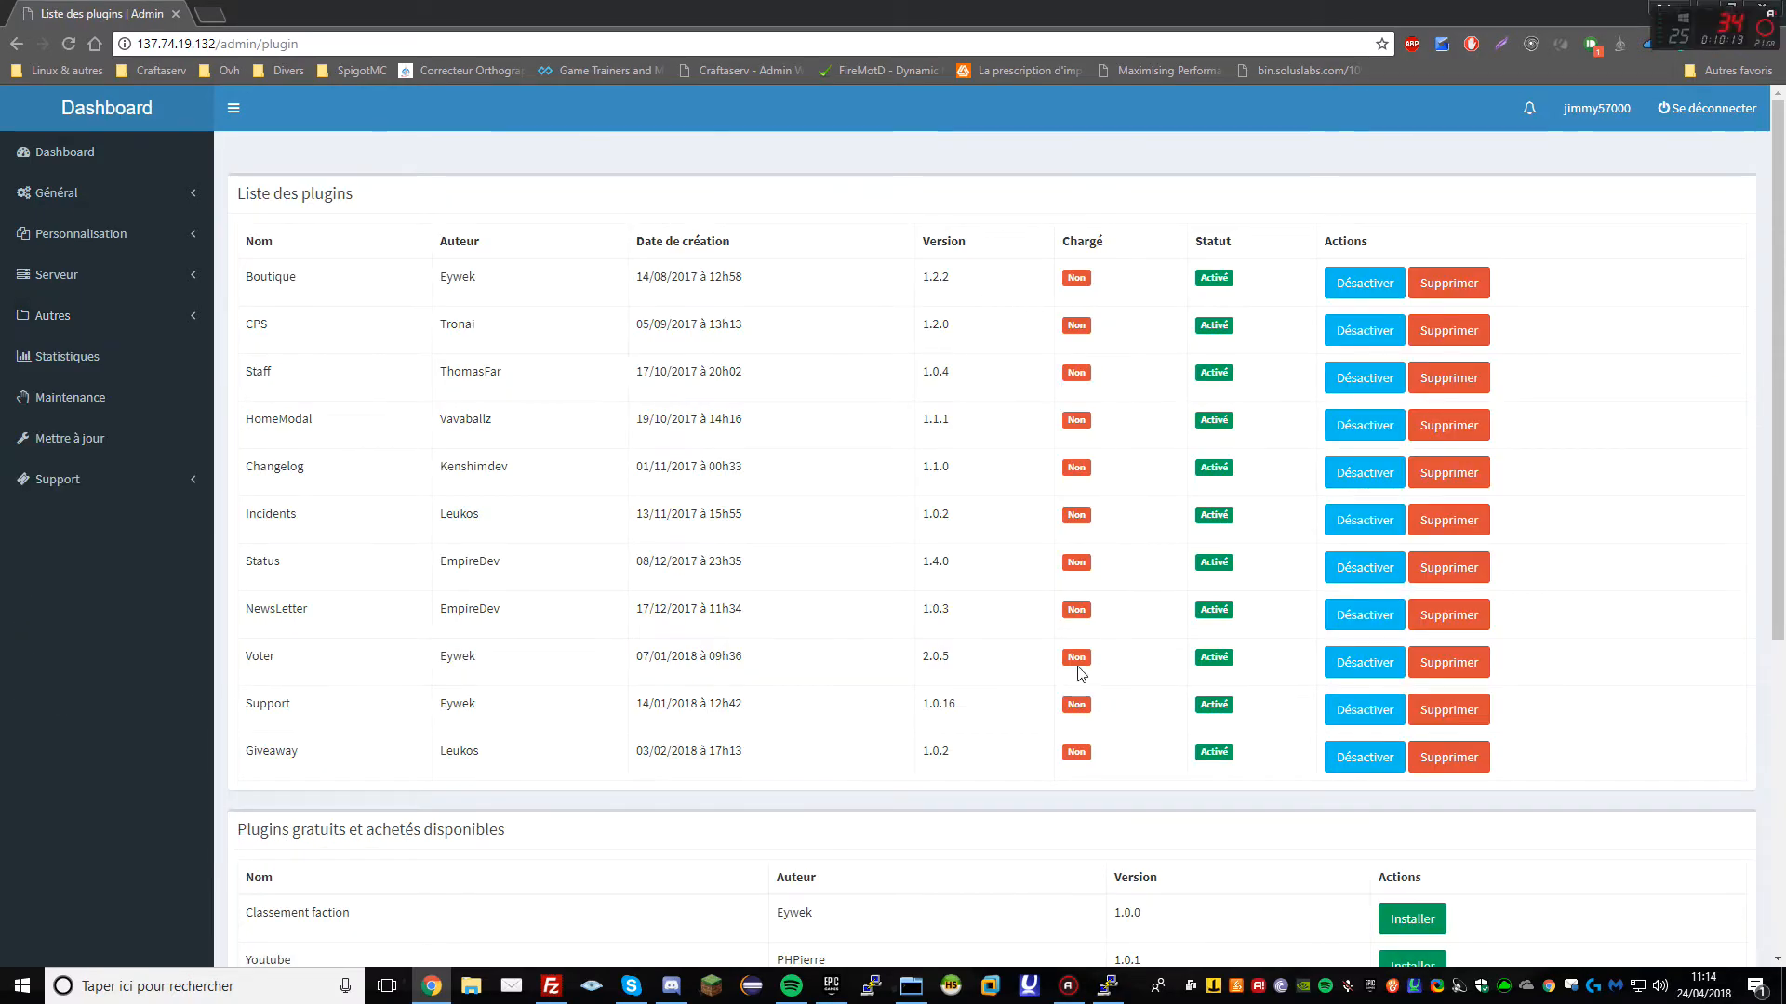
Delete the cache, logs and .gitkeep from the new server's app/tmp folder
left_click(551, 986)
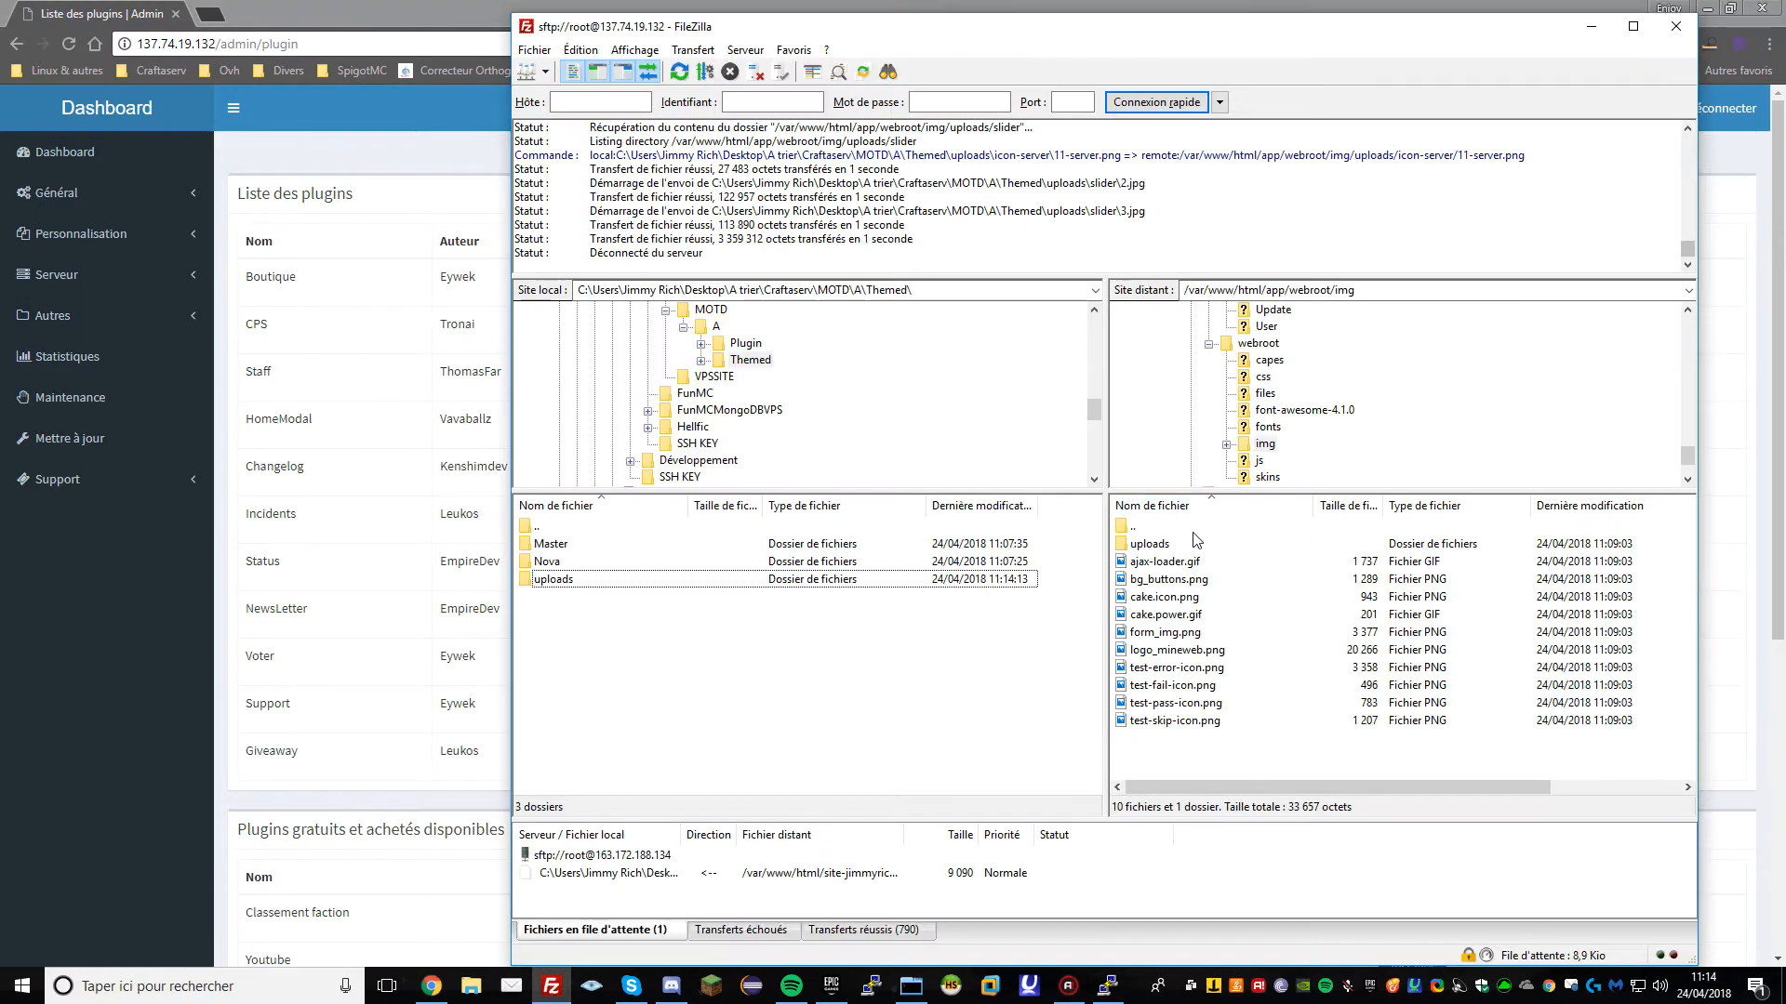
double_click(1179, 528)
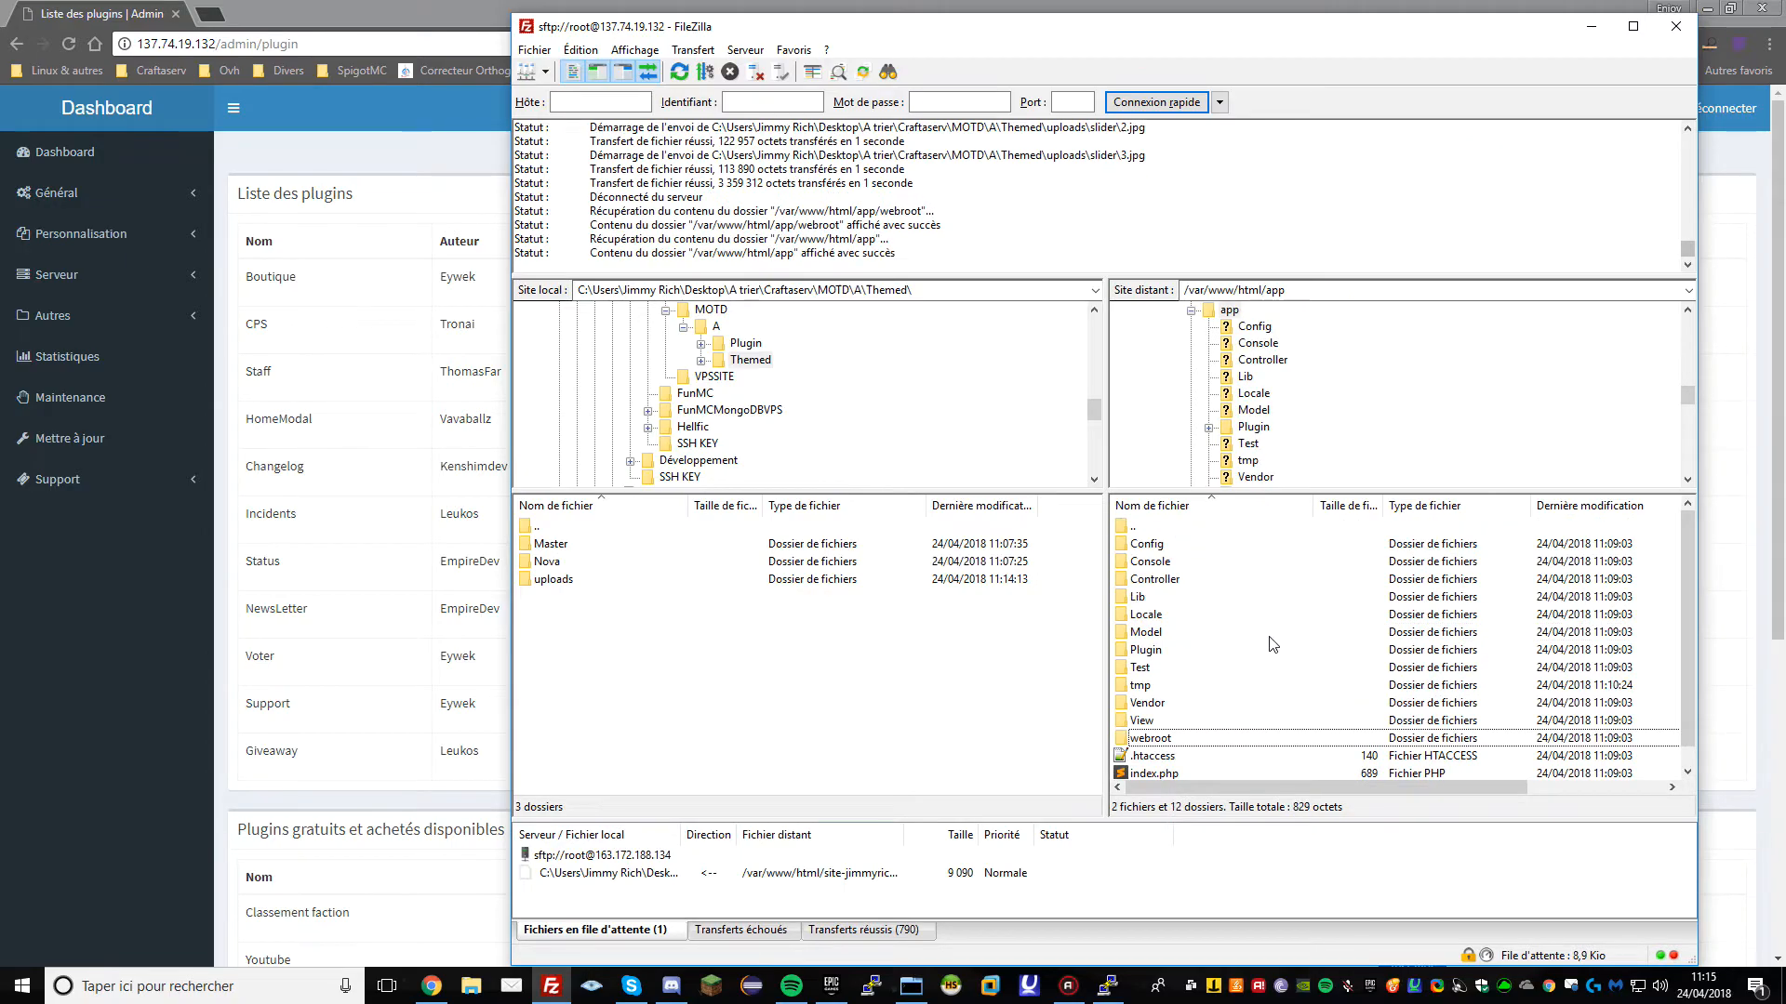
double_click(1188, 688)
left_click(1218, 562)
key("ctrl+a")
key("Delete")
key("Return")
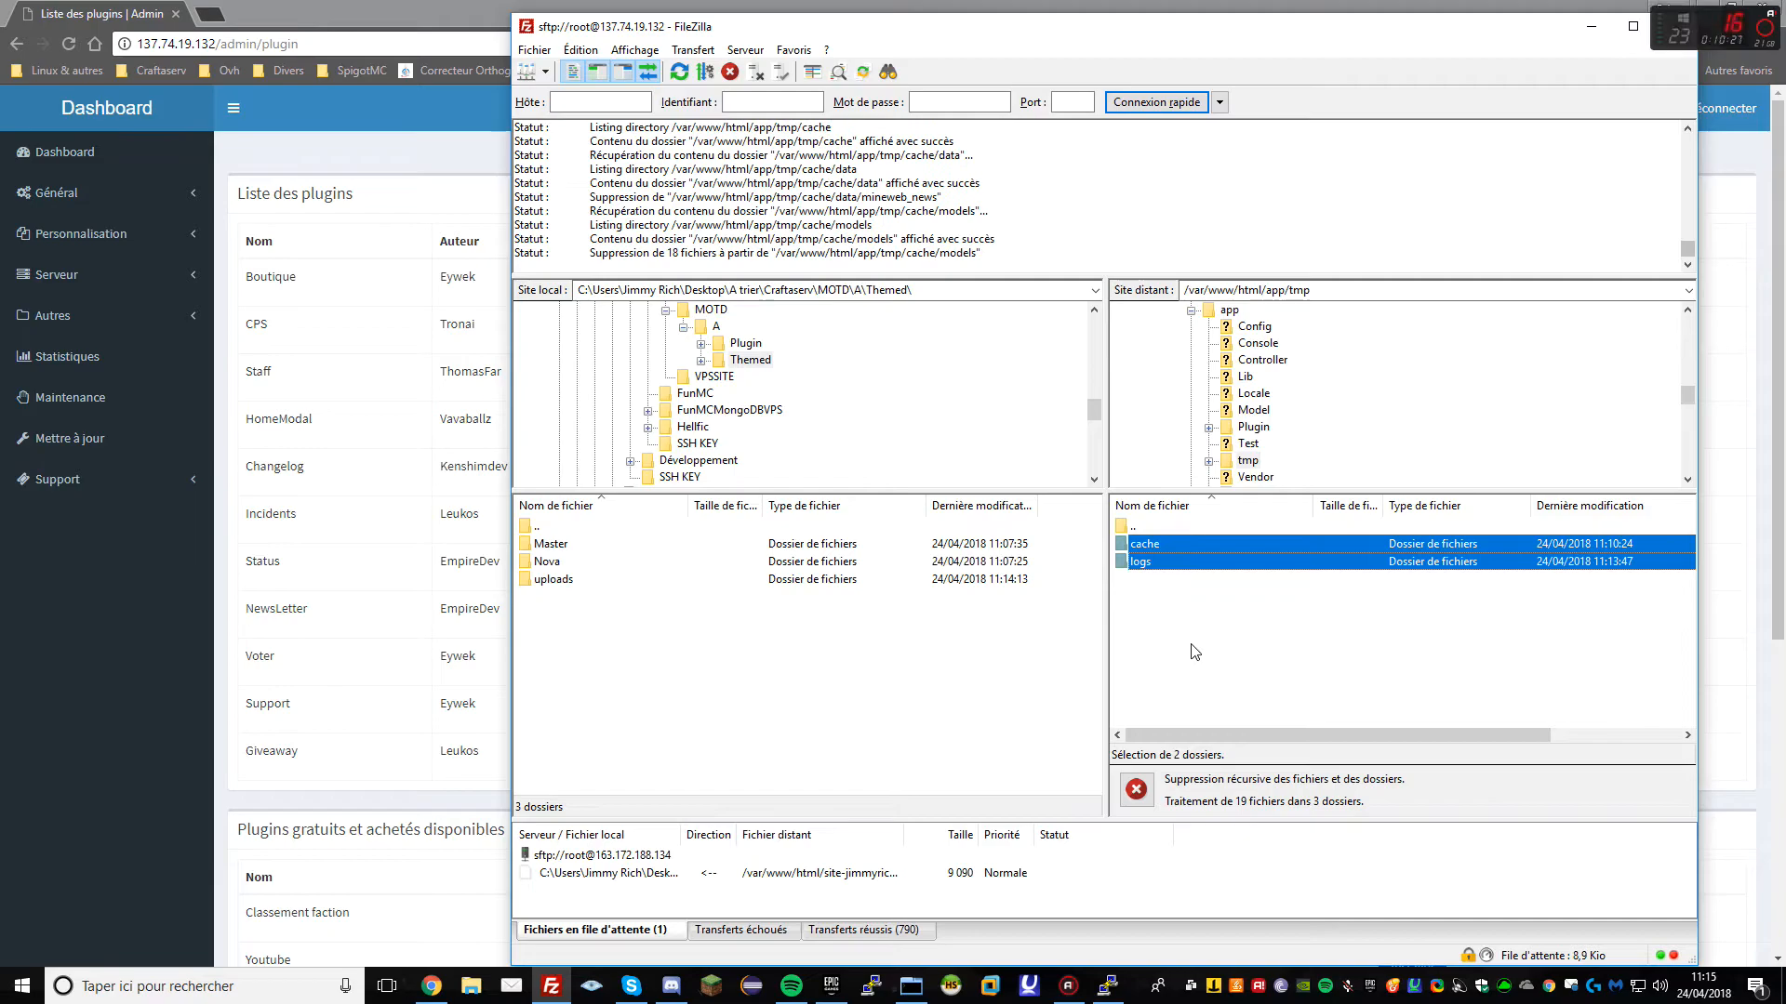
Reload the plugin list, then check the site's home and shop pages
left_click(381, 612)
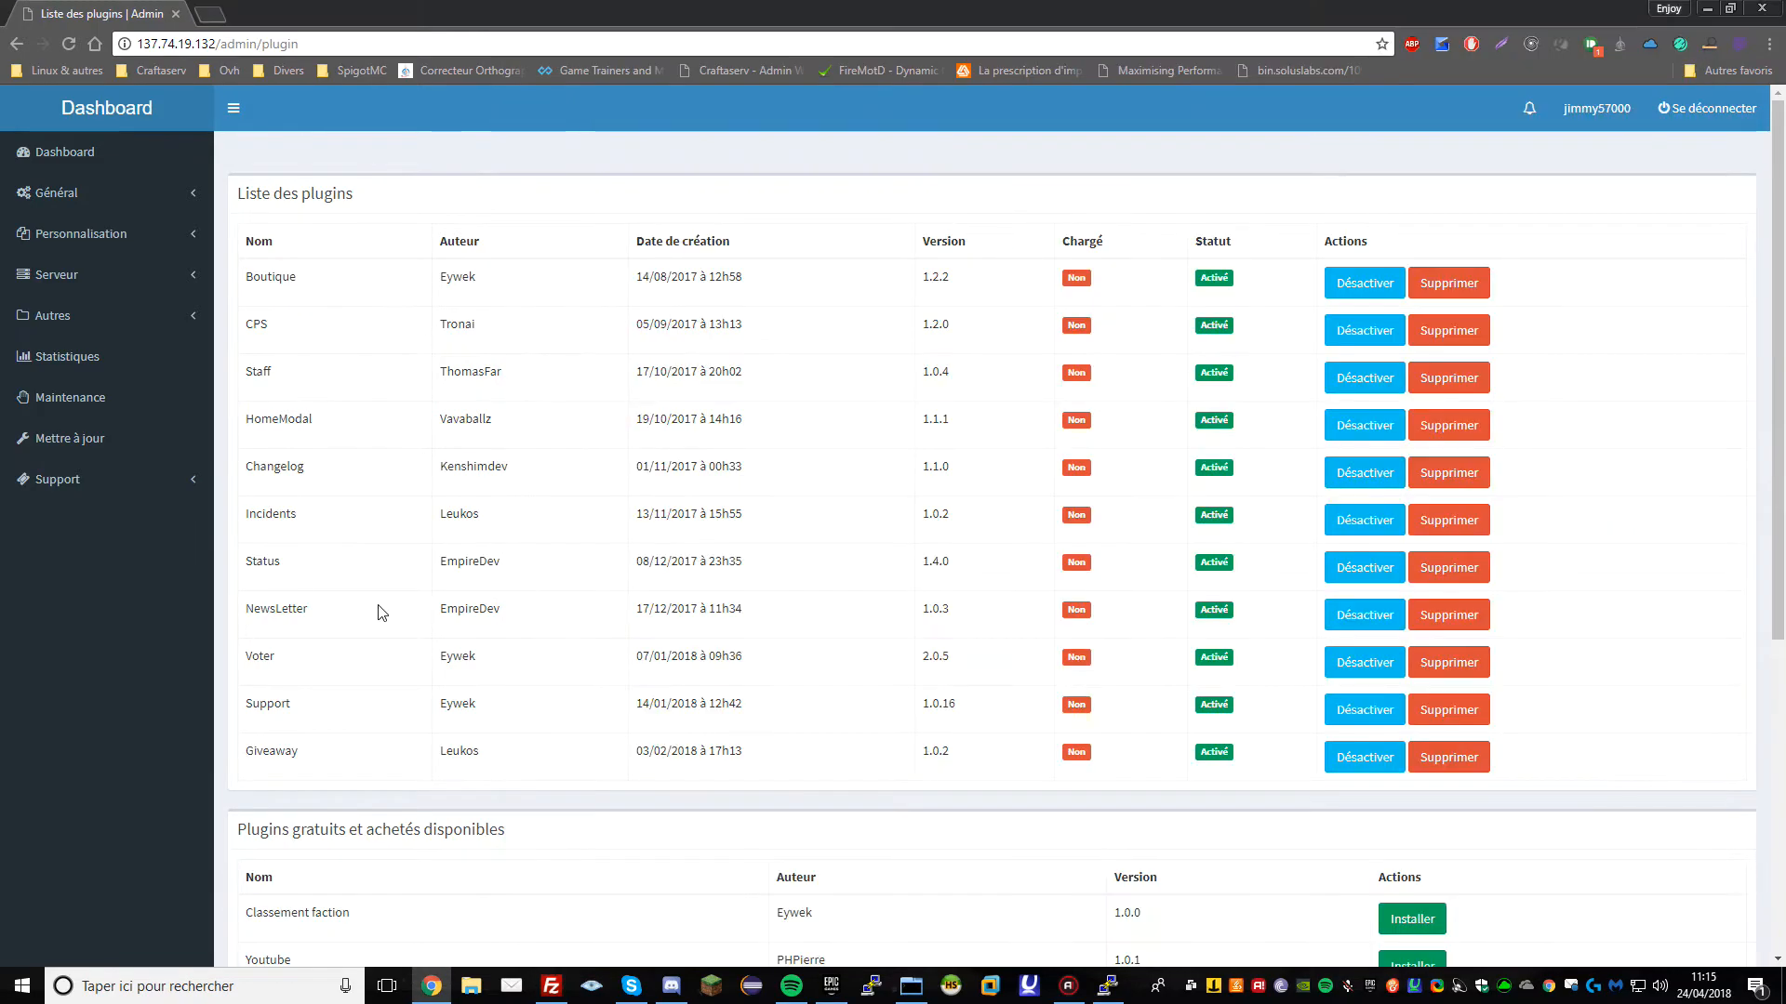
key("F5")
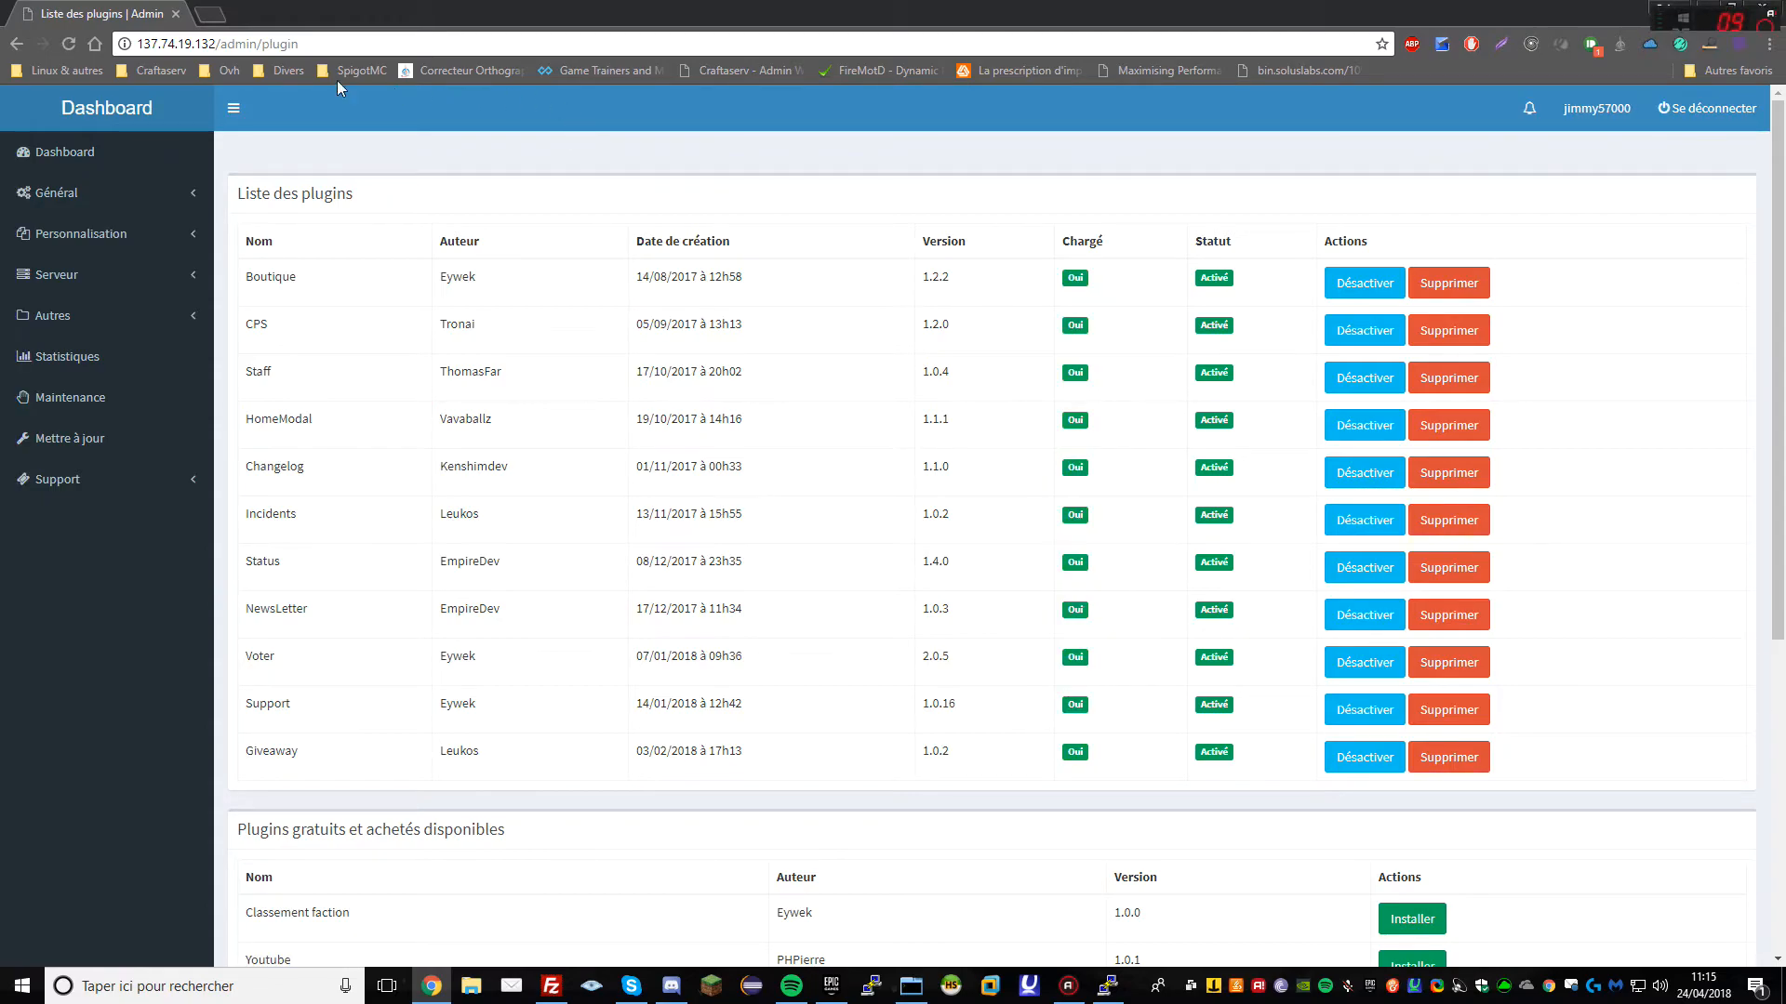
key("BackSpace")
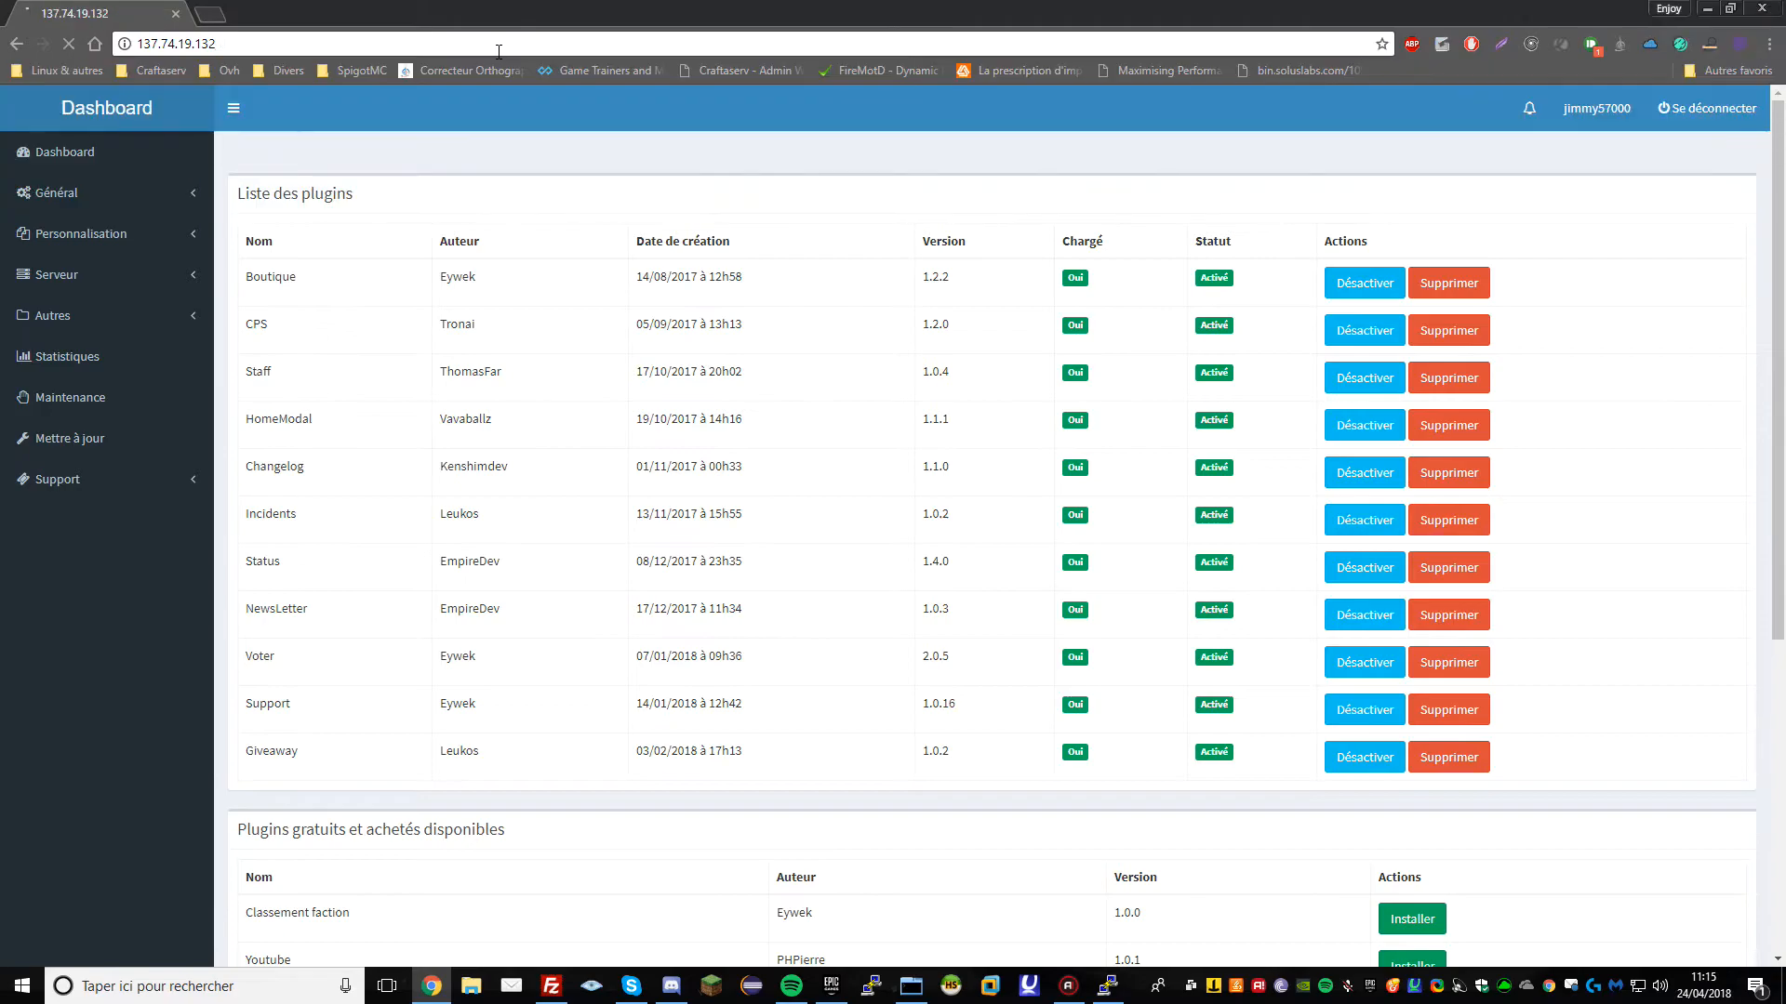
key("Return")
scroll(537, 270, "down", 2)
scroll(538, 270, "up", 2)
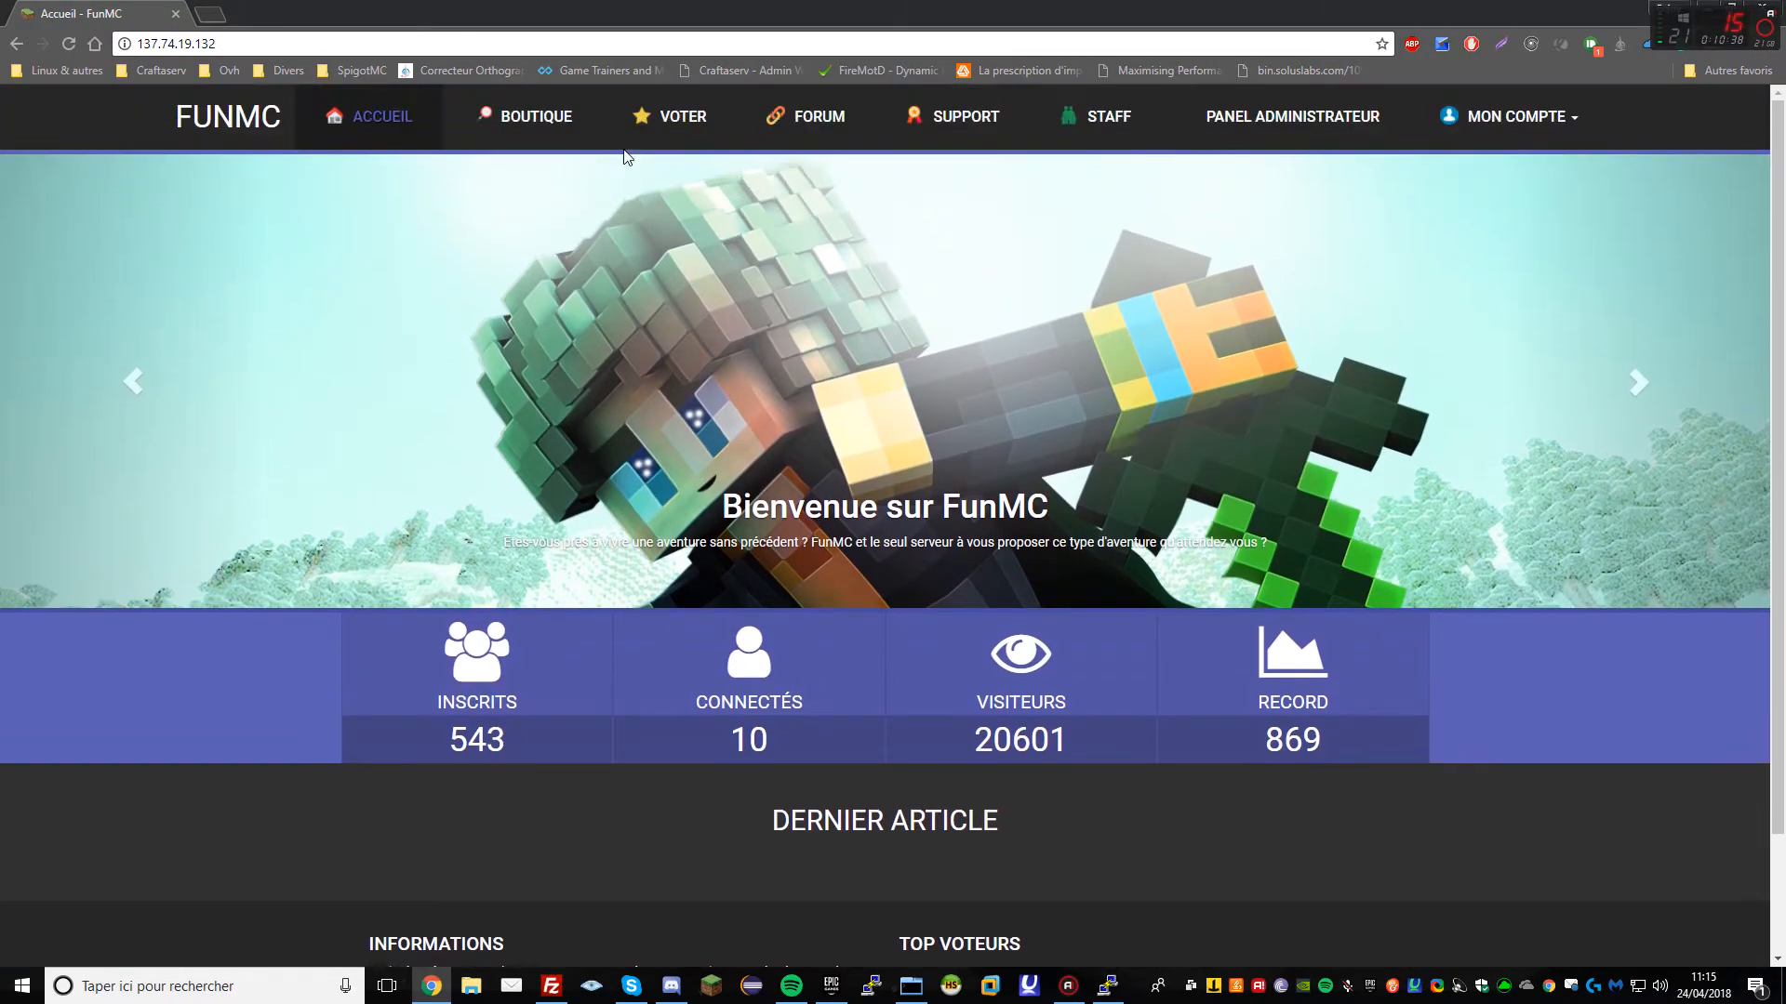
left_click(511, 117)
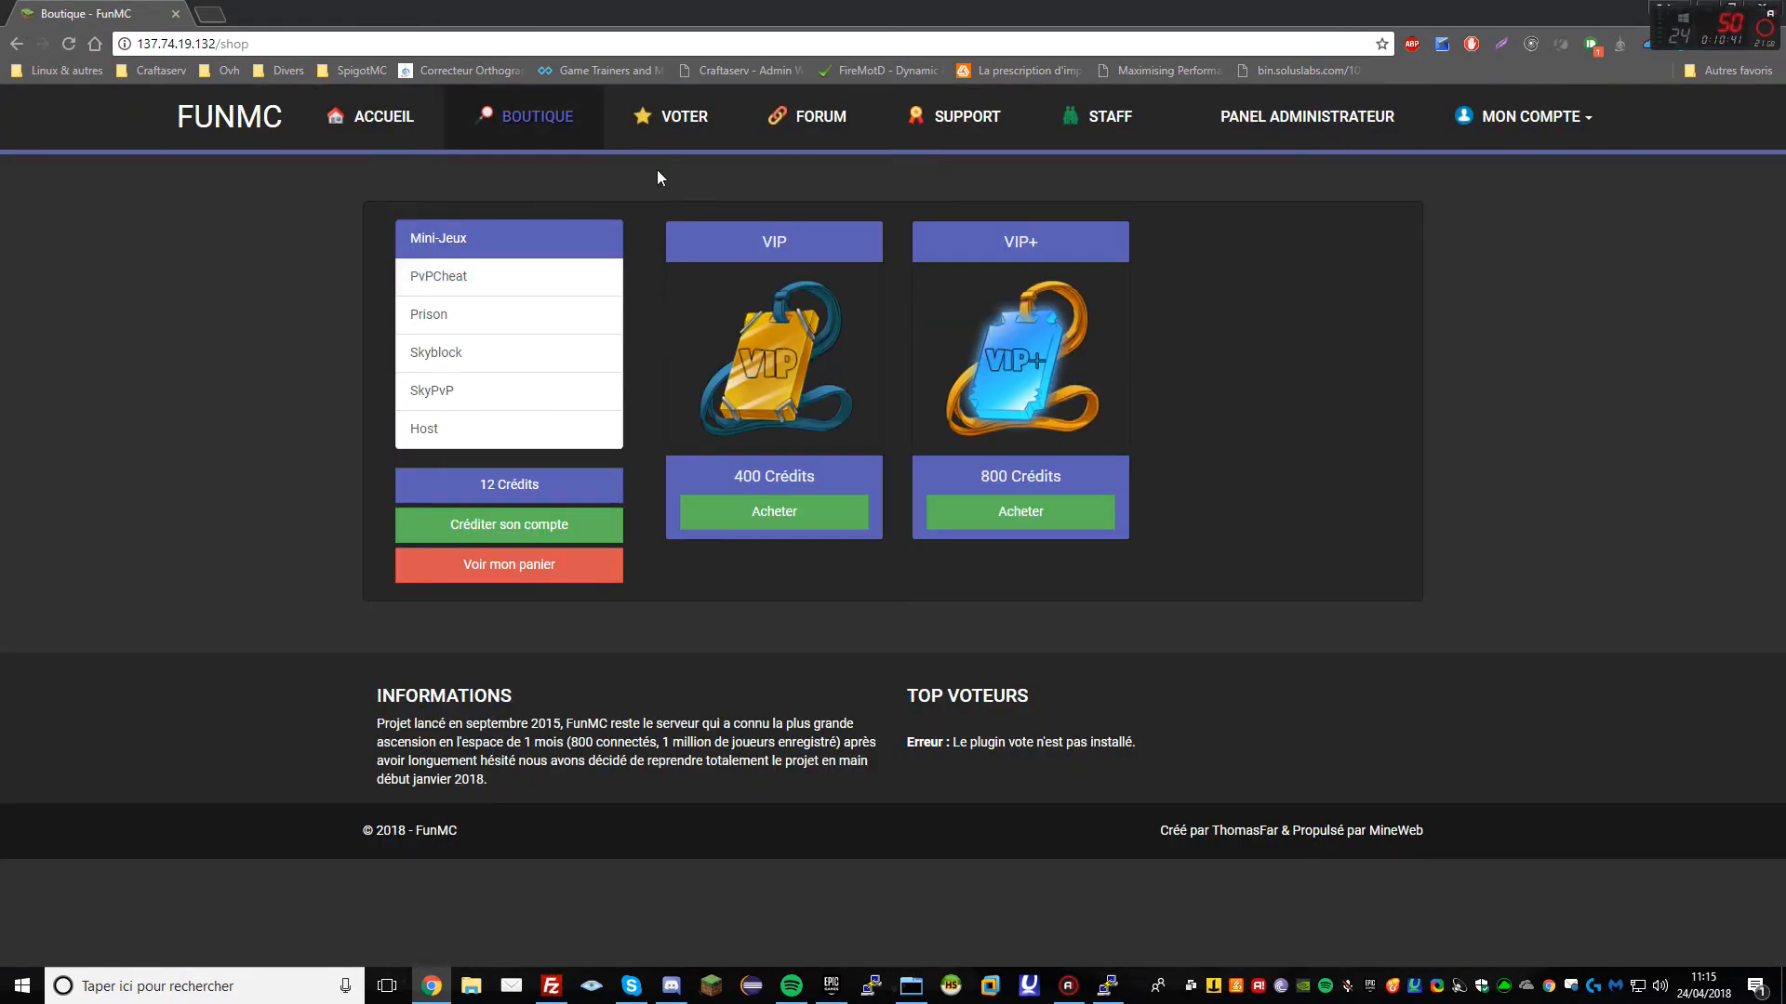
left_click(388, 128)
Inspect the footer's vote plugin not-installed error, then open the administration panel
scroll(651, 558, "down", 2)
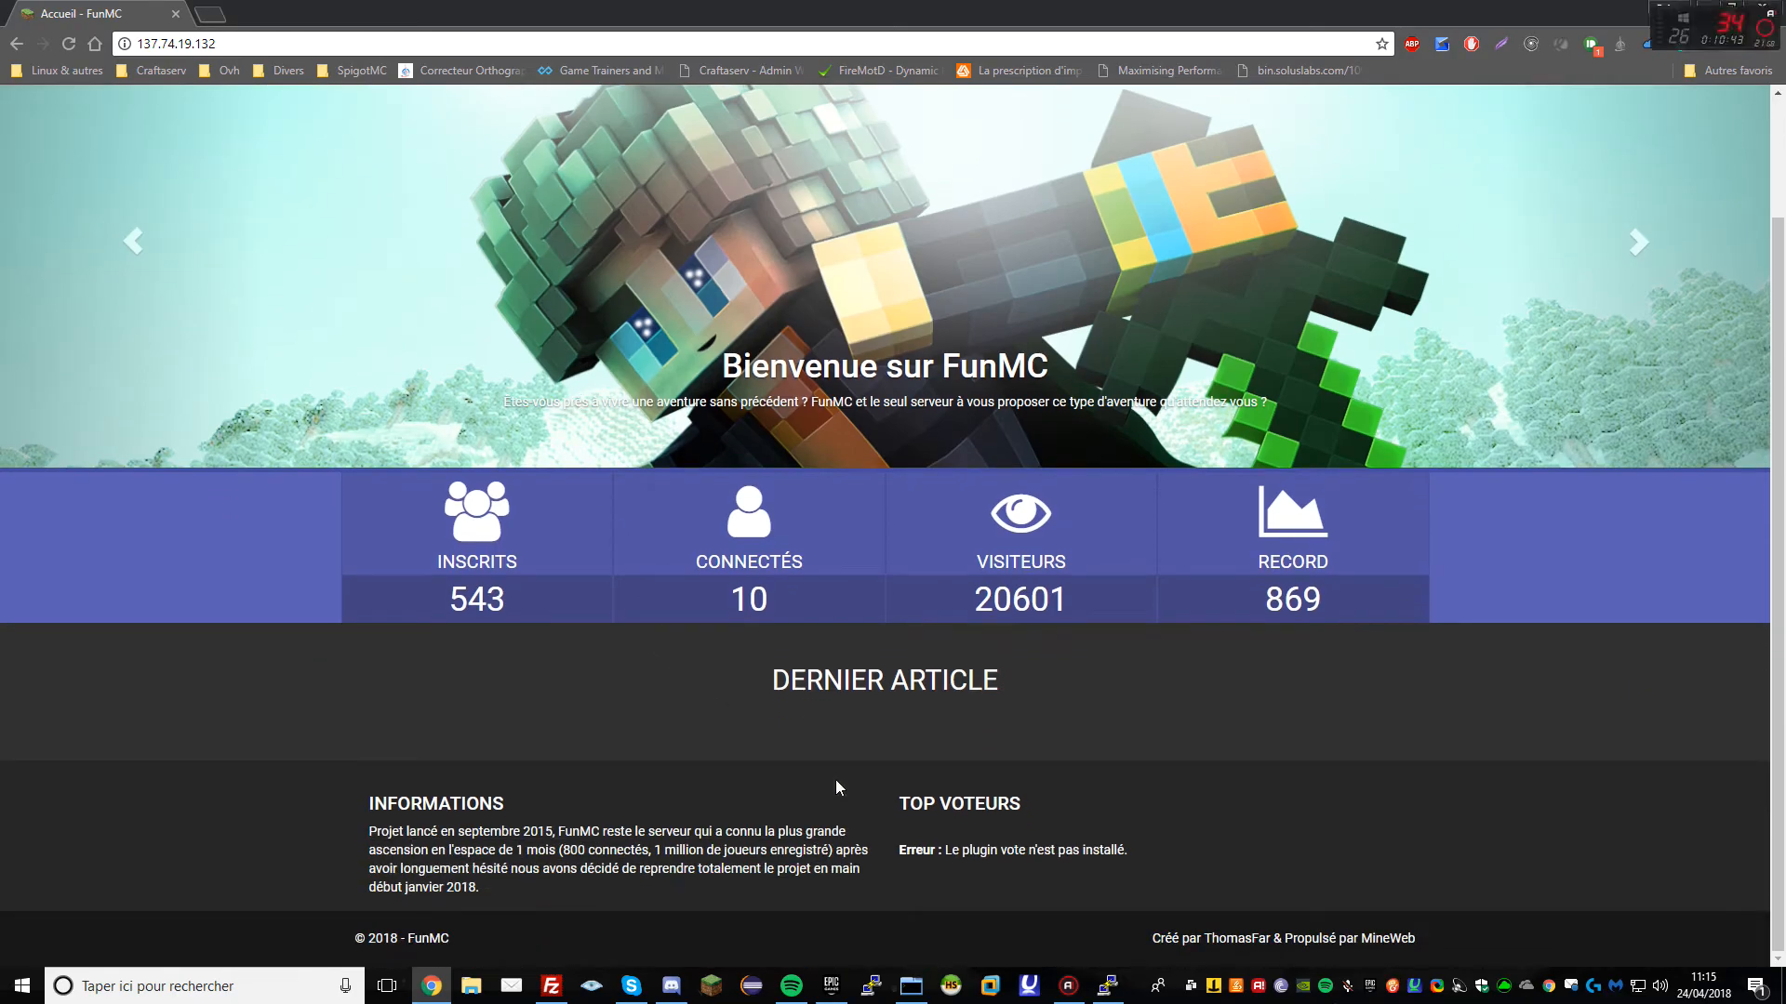
left_click_drag(883, 845, 1140, 846)
triple_click(1150, 849)
left_click(1157, 850)
triple_click(1163, 850)
double_click(1101, 851)
triple_click(1101, 851)
left_click(1153, 850)
triple_click(1105, 851)
triple_click(1107, 851)
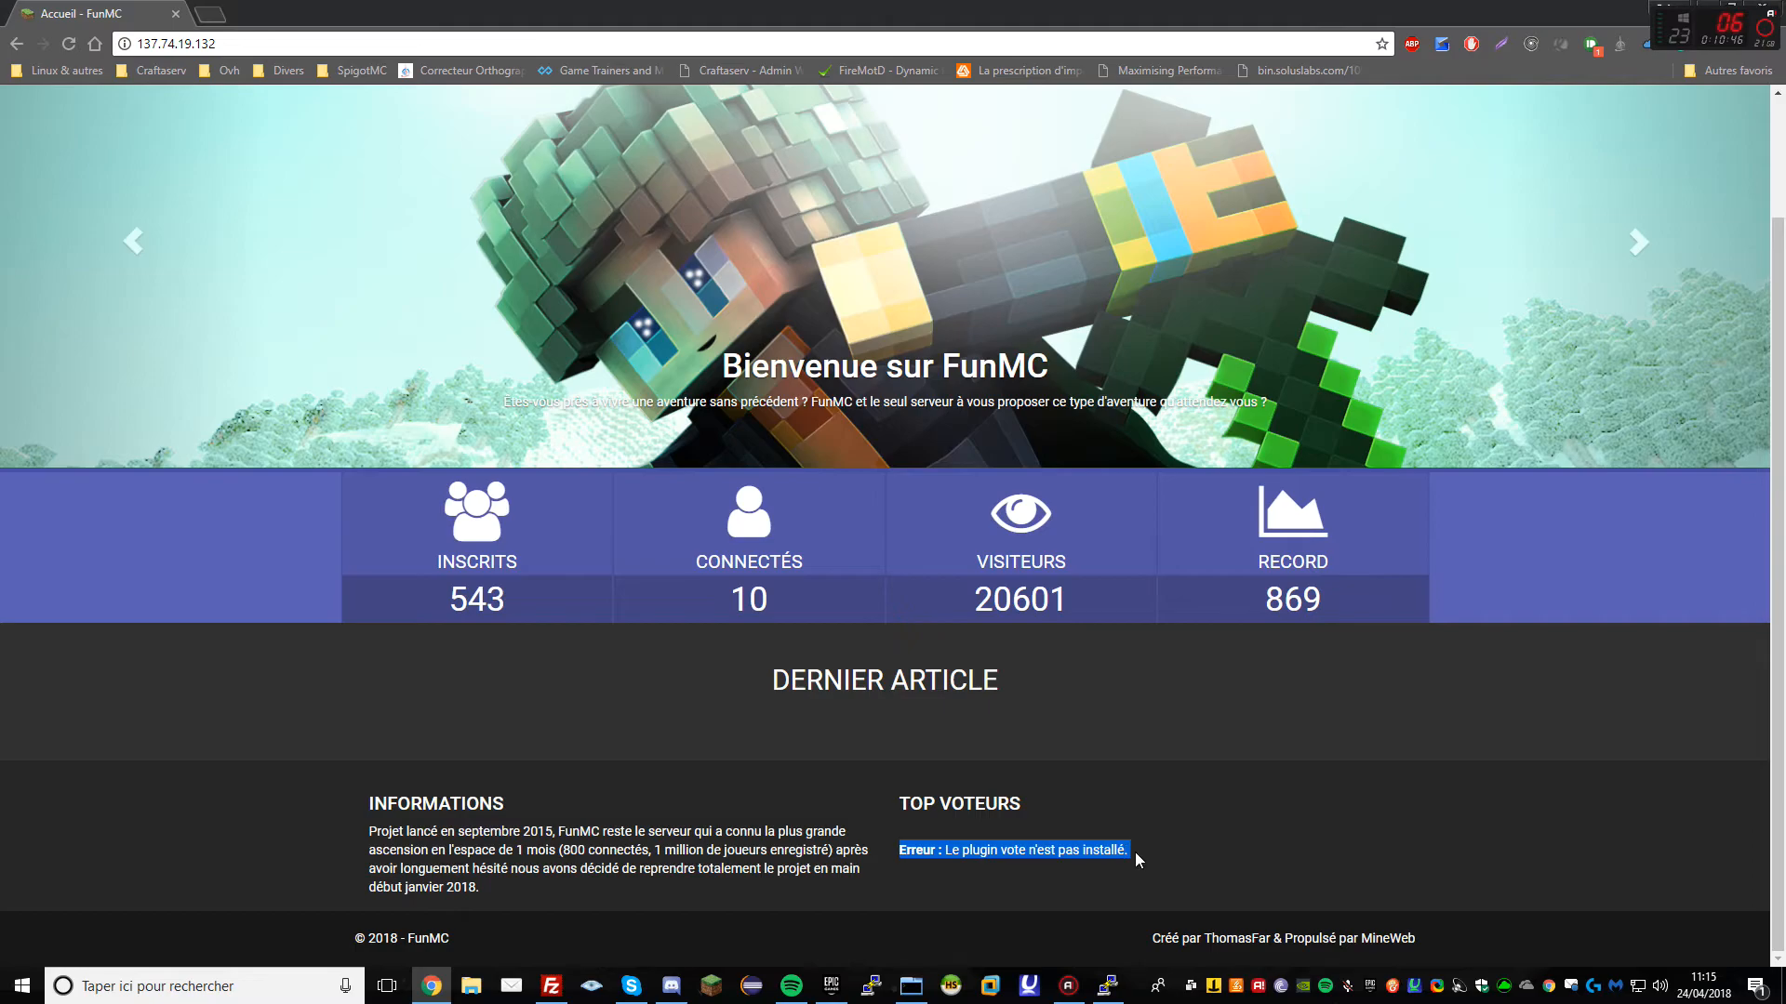
triple_click(1116, 850)
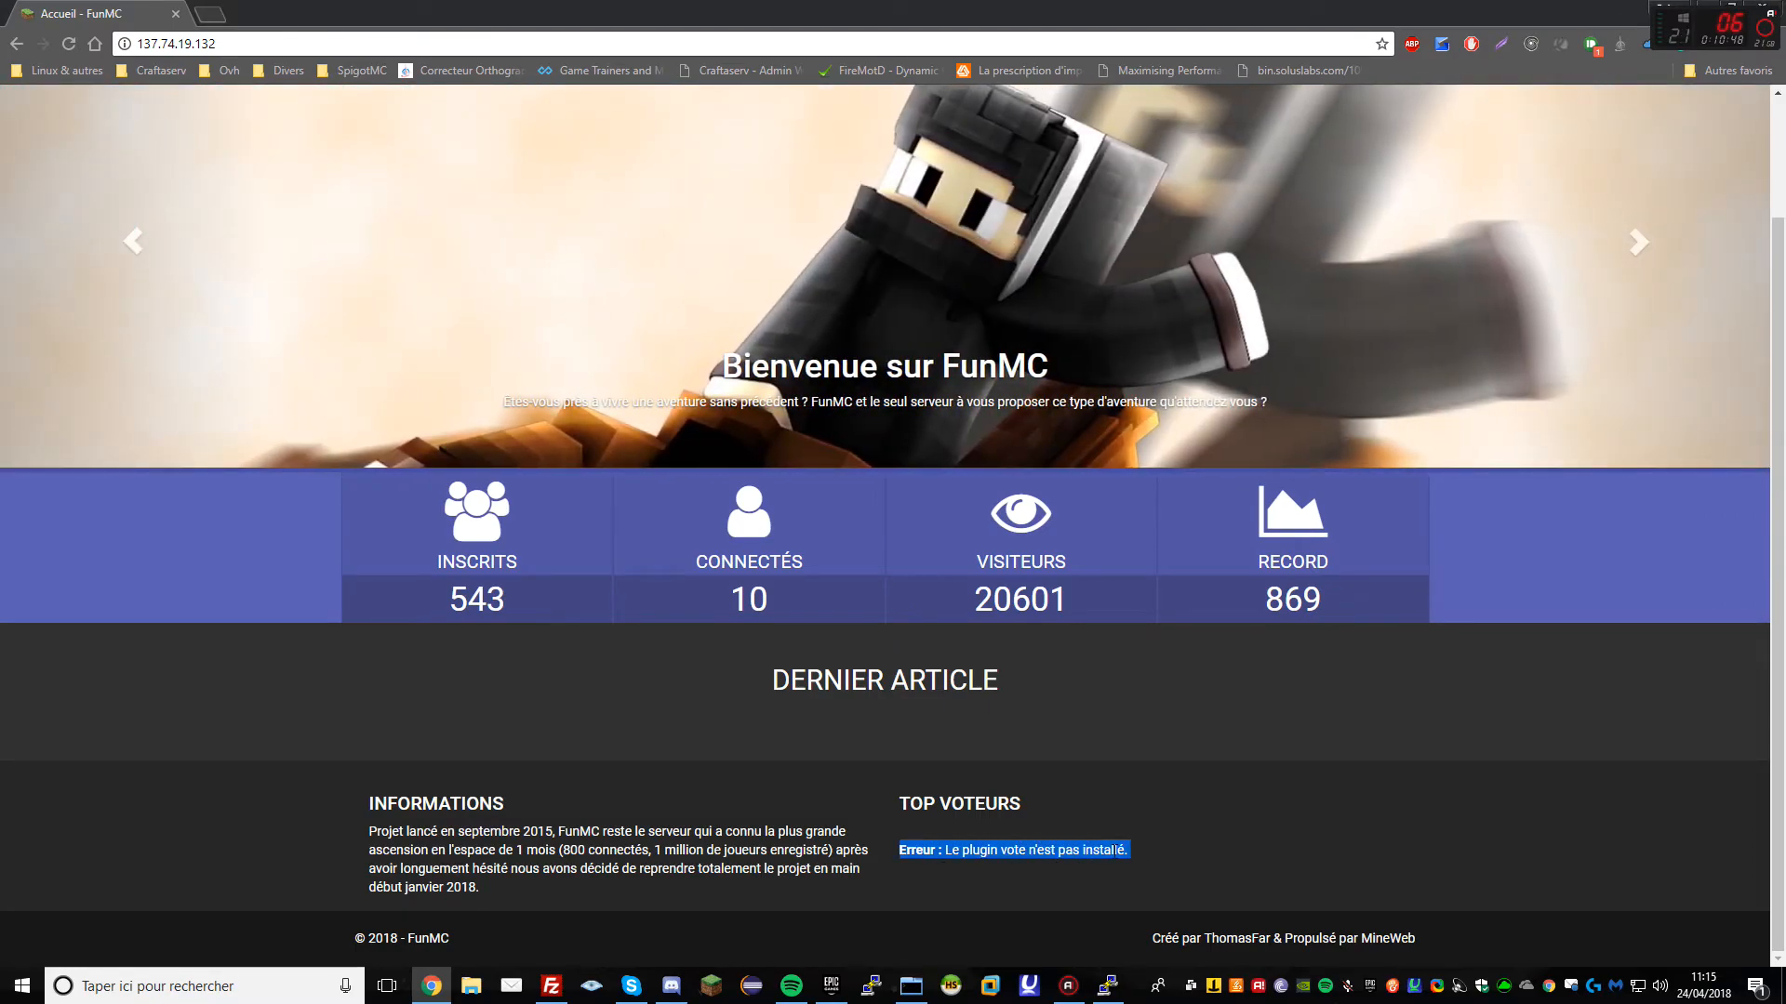
left_click(1136, 855)
scroll(1056, 765, "up", 2)
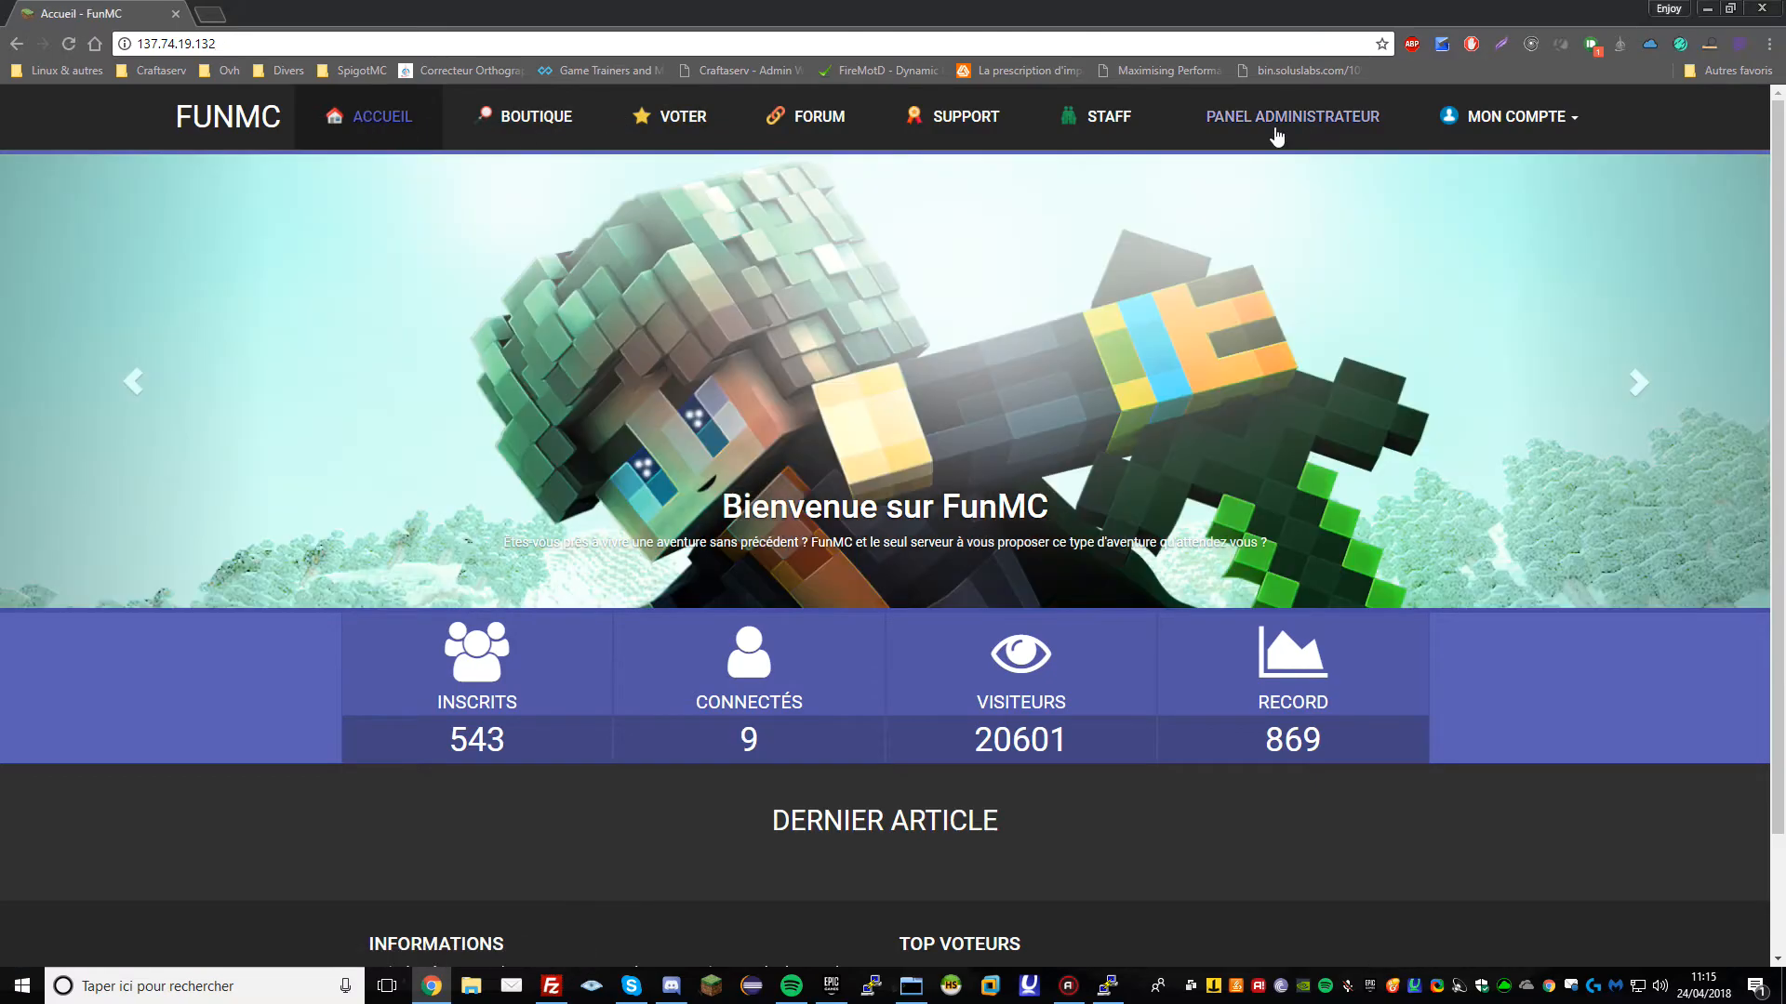
left_click(1276, 131)
Point the Voter navbar link to the Voter plugin page (/vote) and save it
left_click(191, 233)
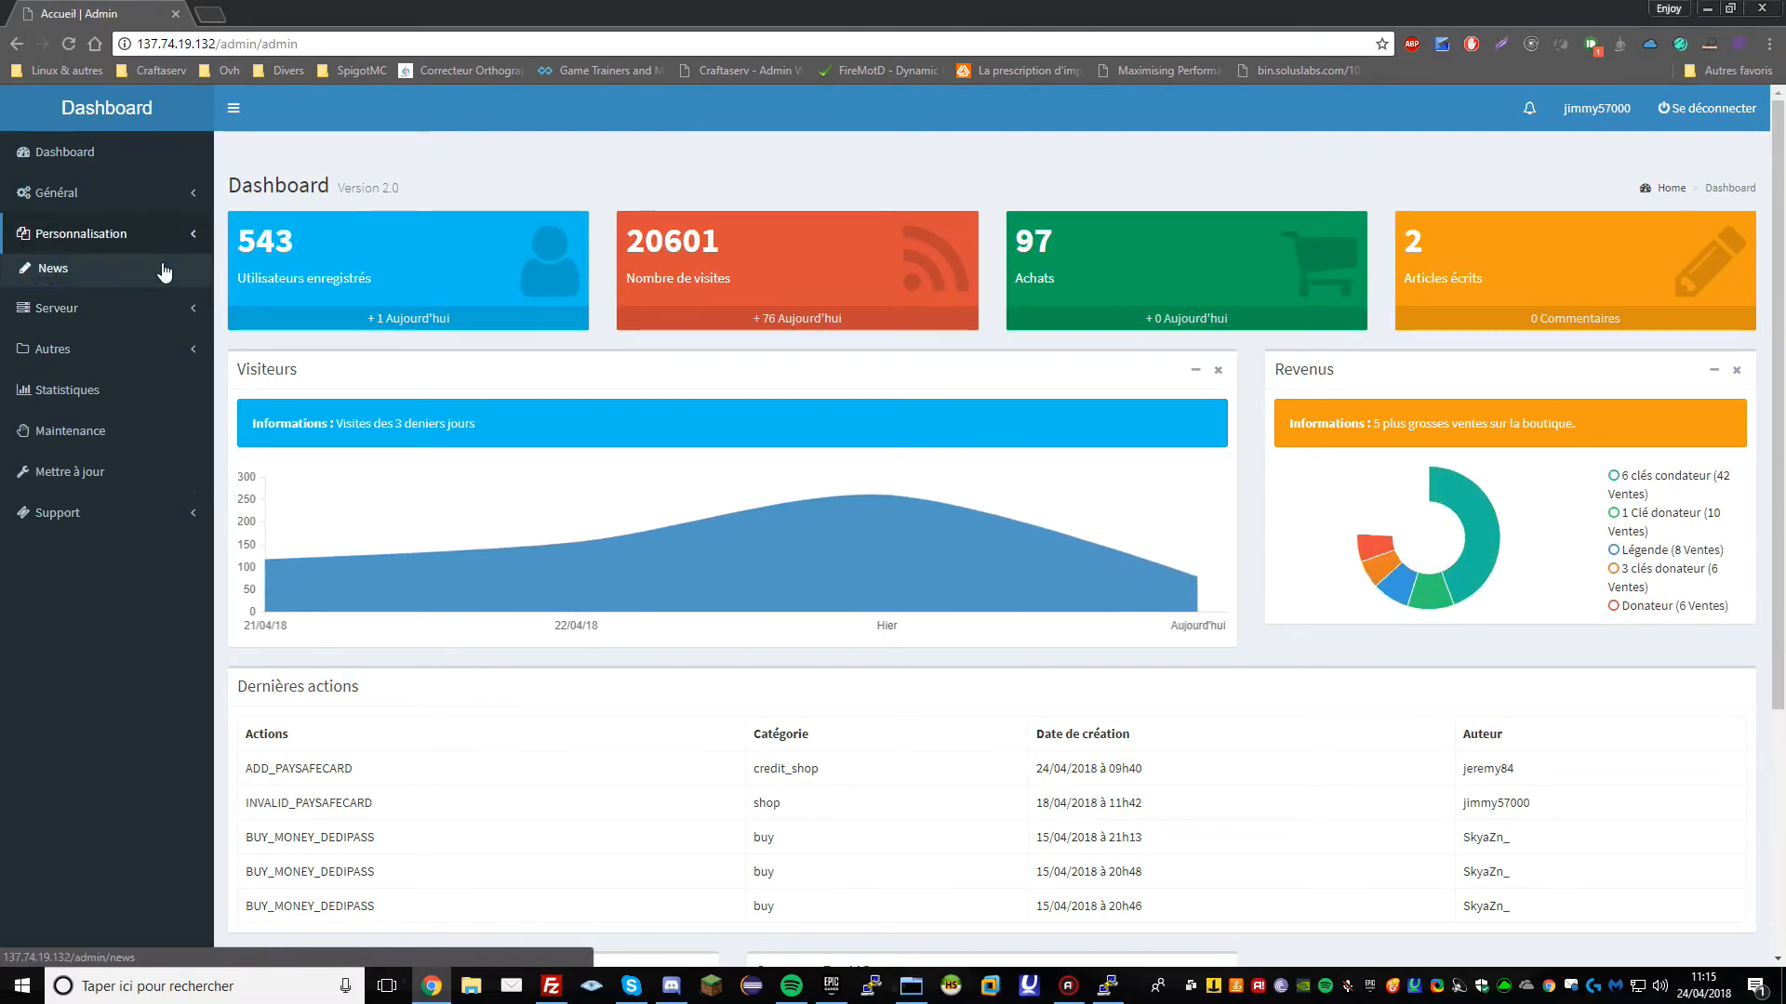
left_click(144, 192)
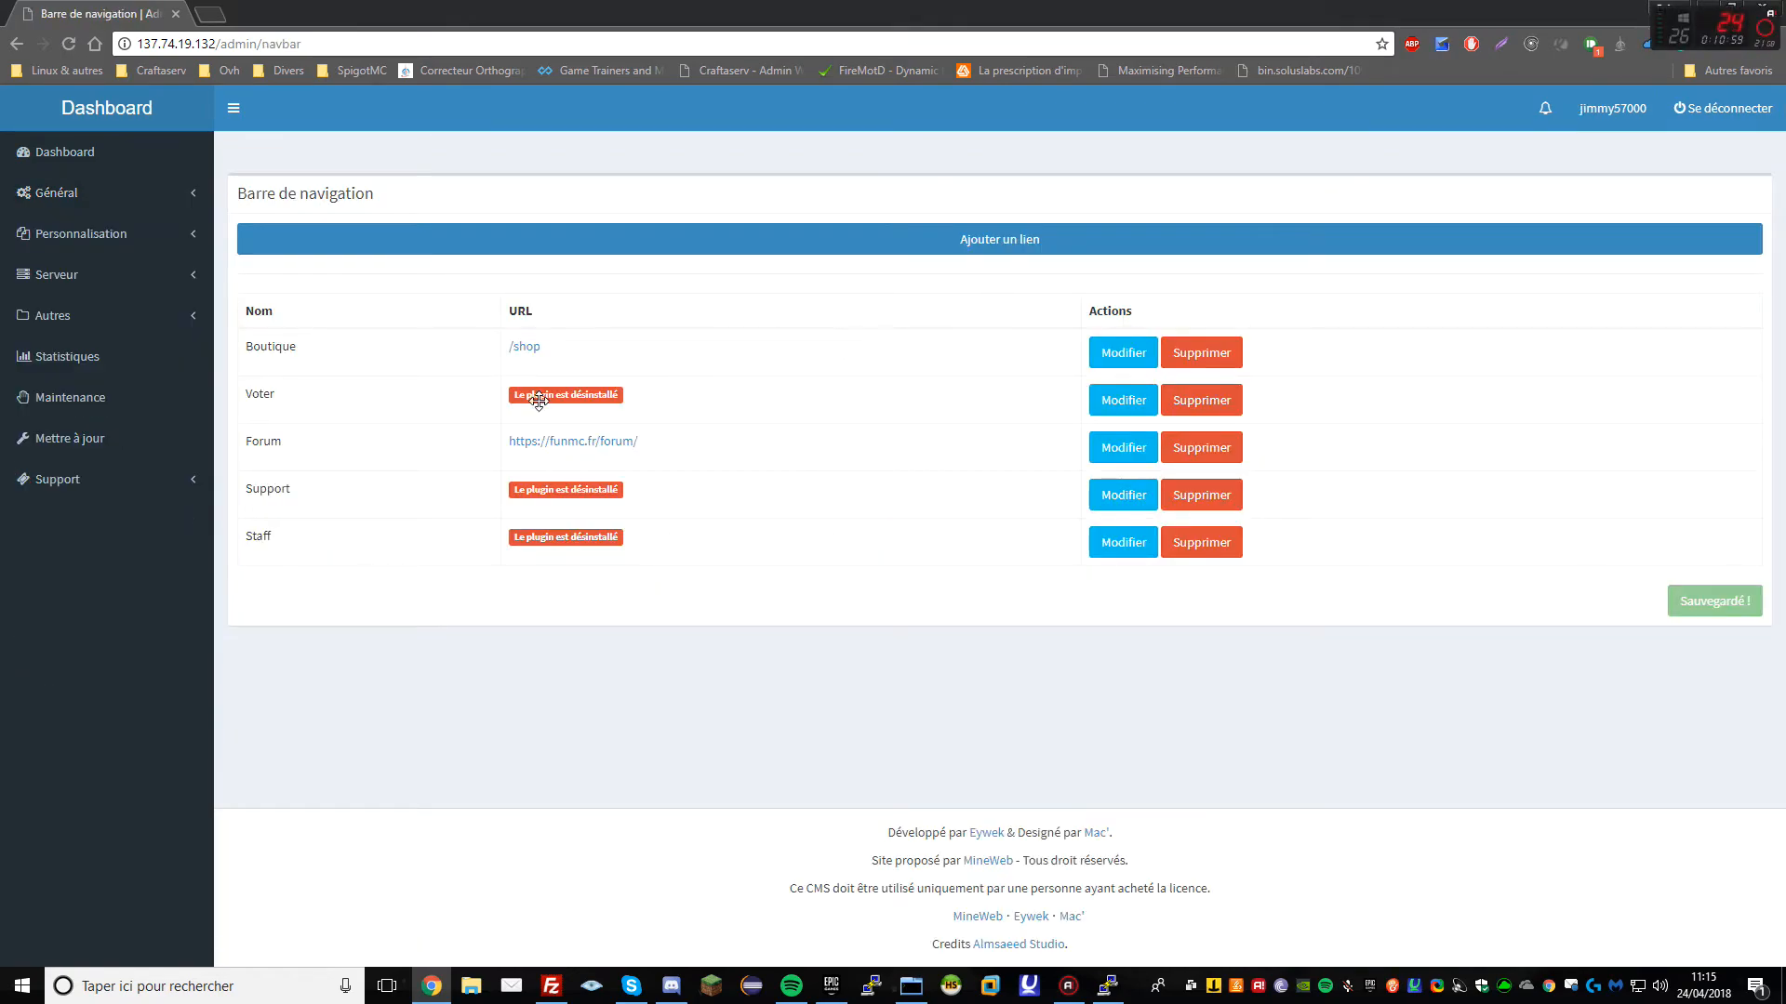
left_click_drag(540, 400, 539, 445)
left_click(1103, 412)
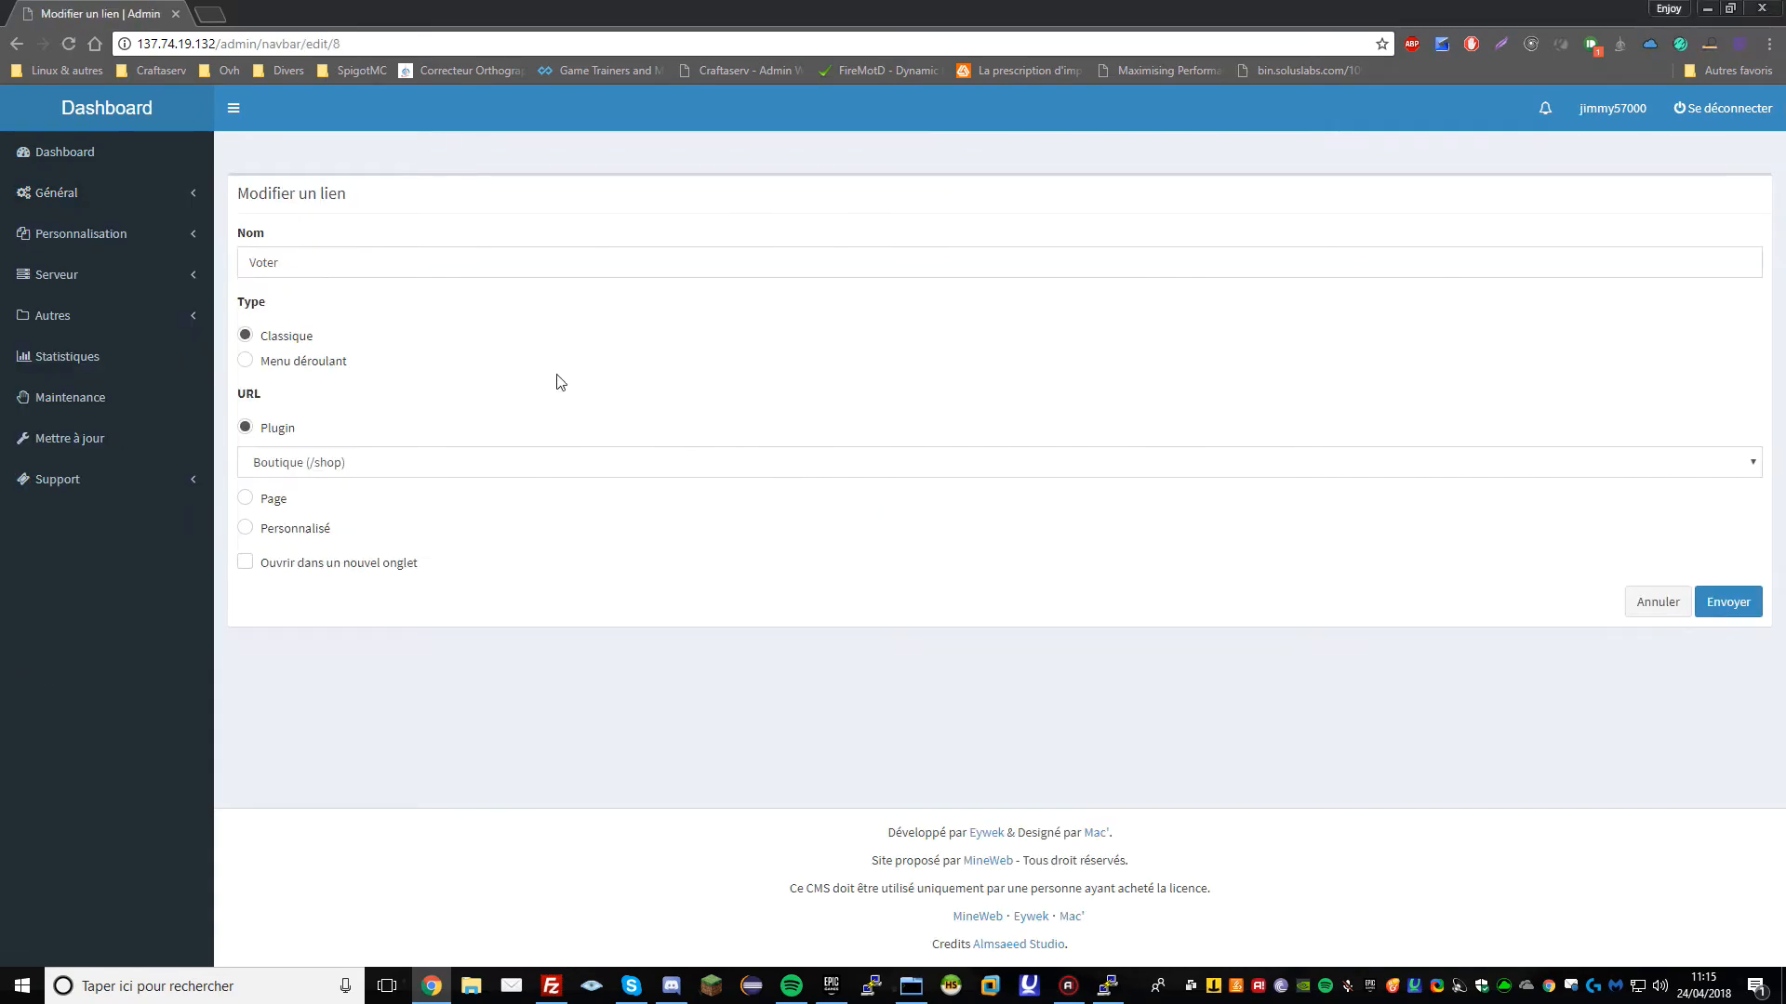
left_click(328, 463)
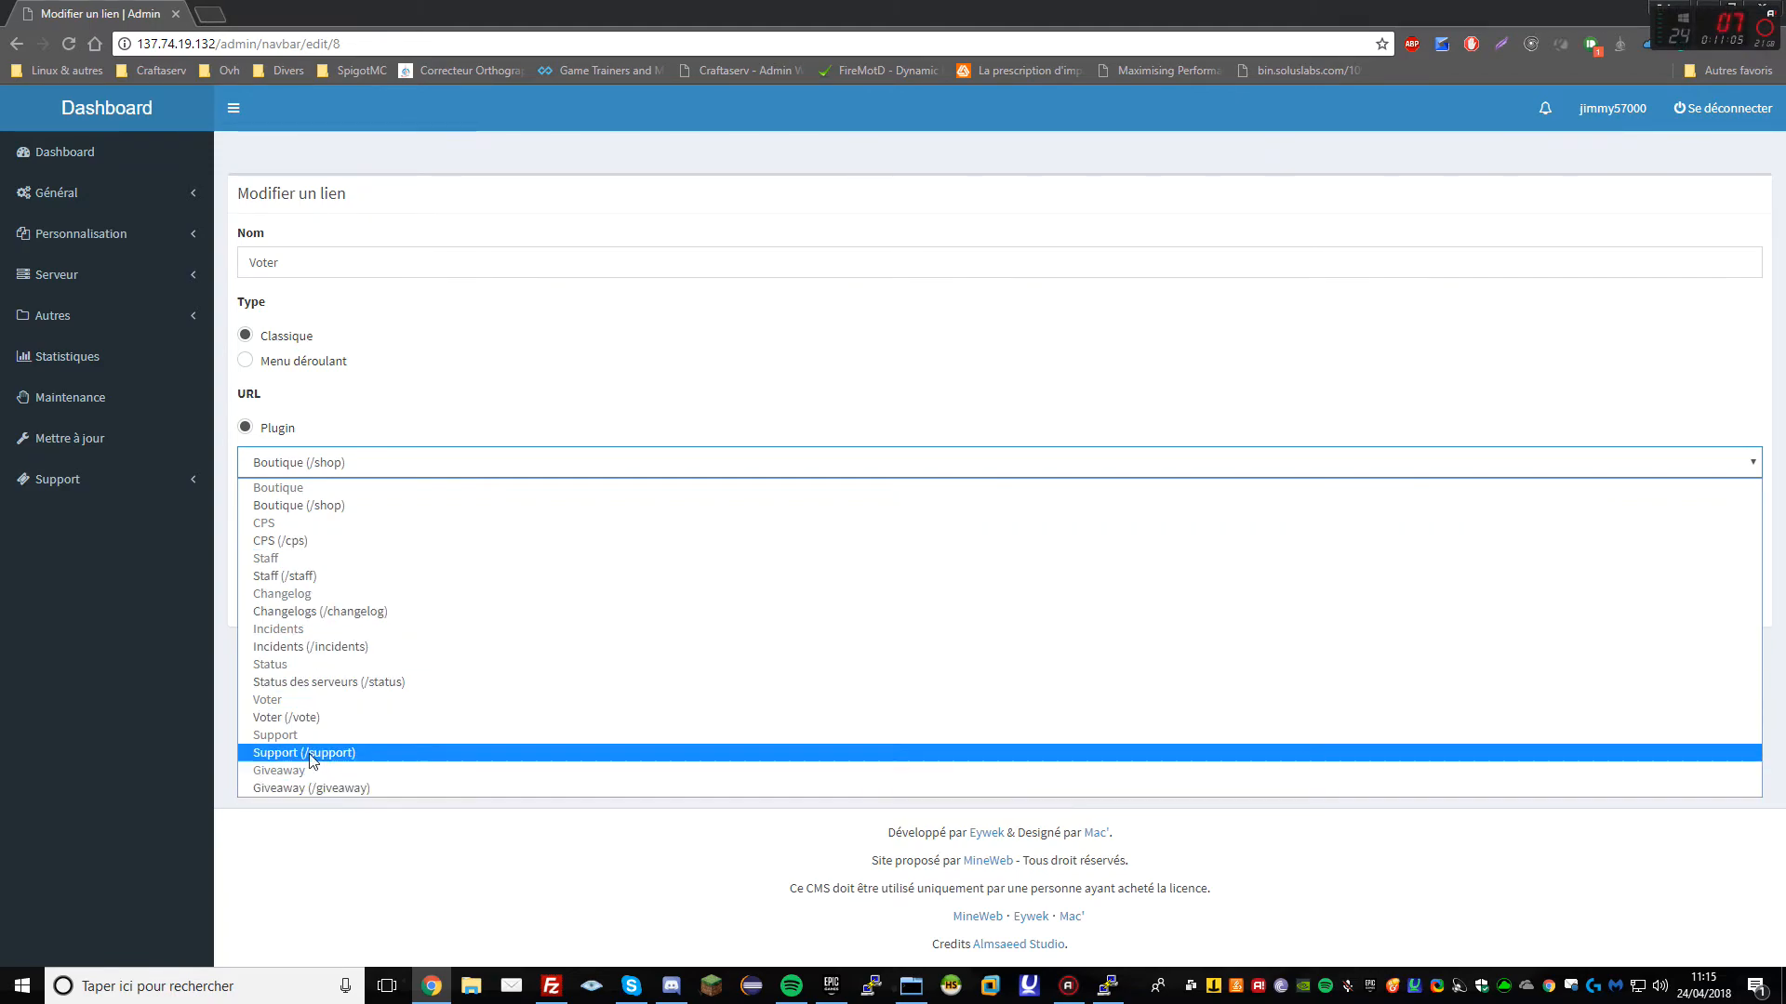
left_click(421, 720)
left_click(1694, 618)
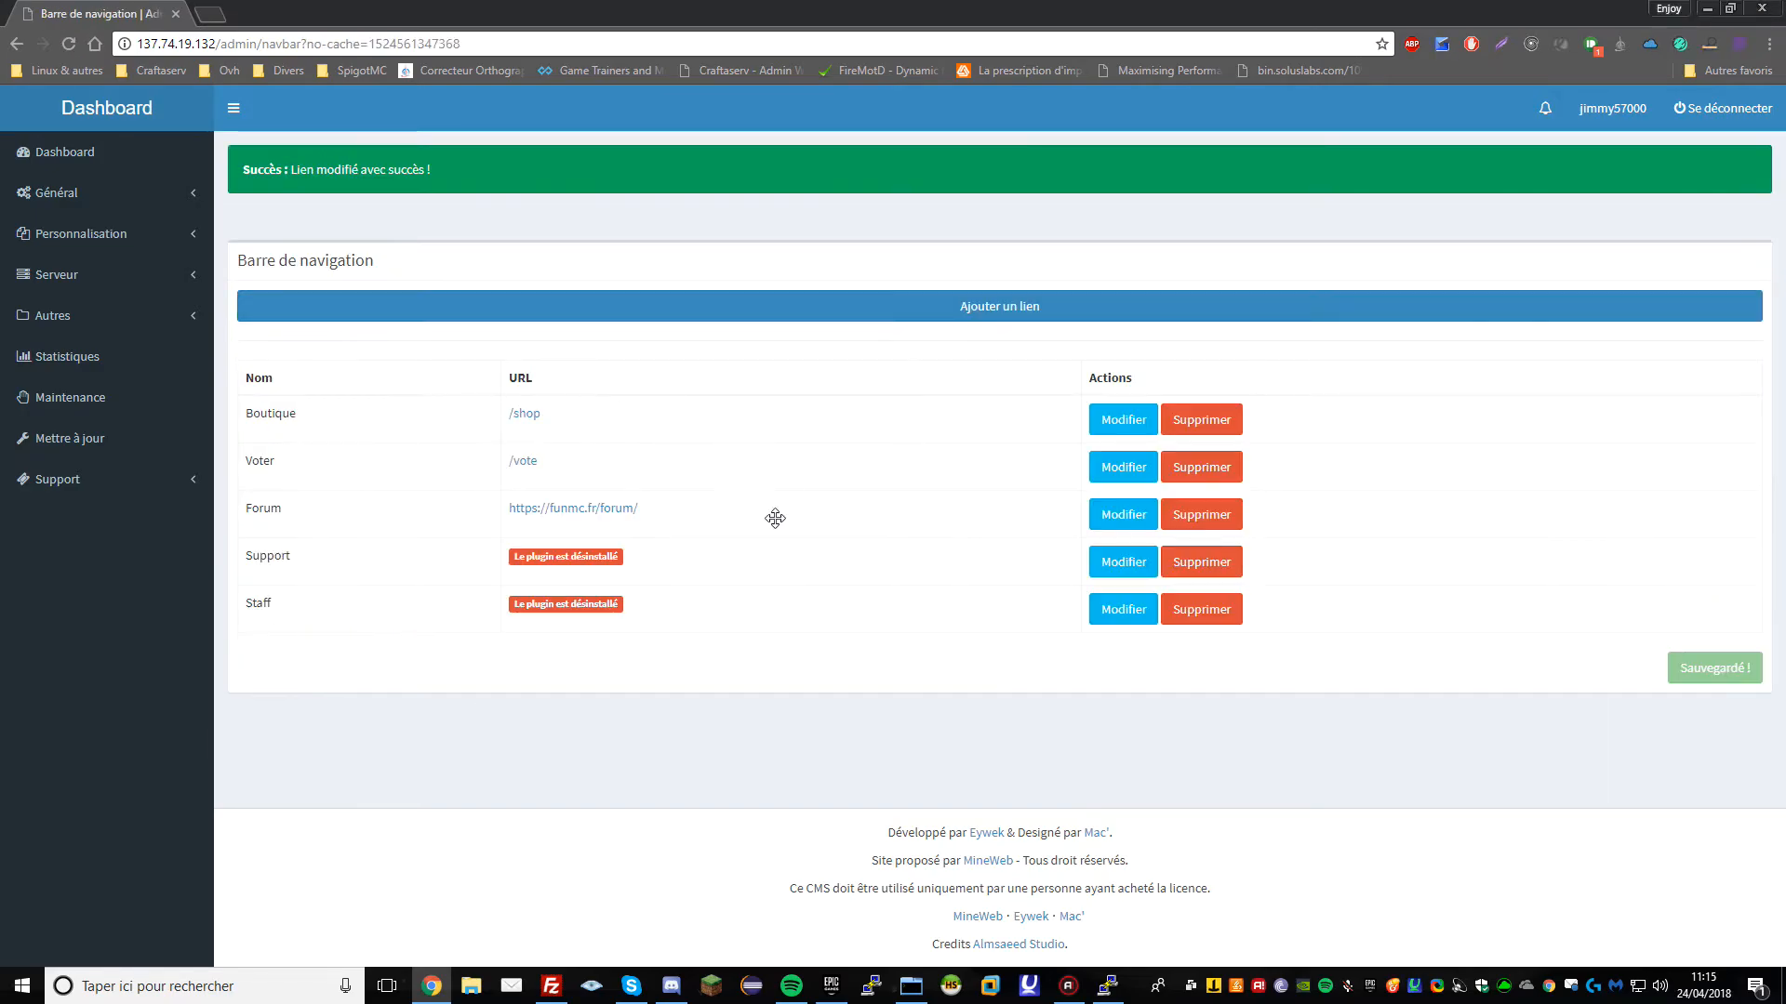
Repoint the Support and Staff navbar links to their plugin pages /support and /staff
left_click(1118, 561)
left_click(558, 463)
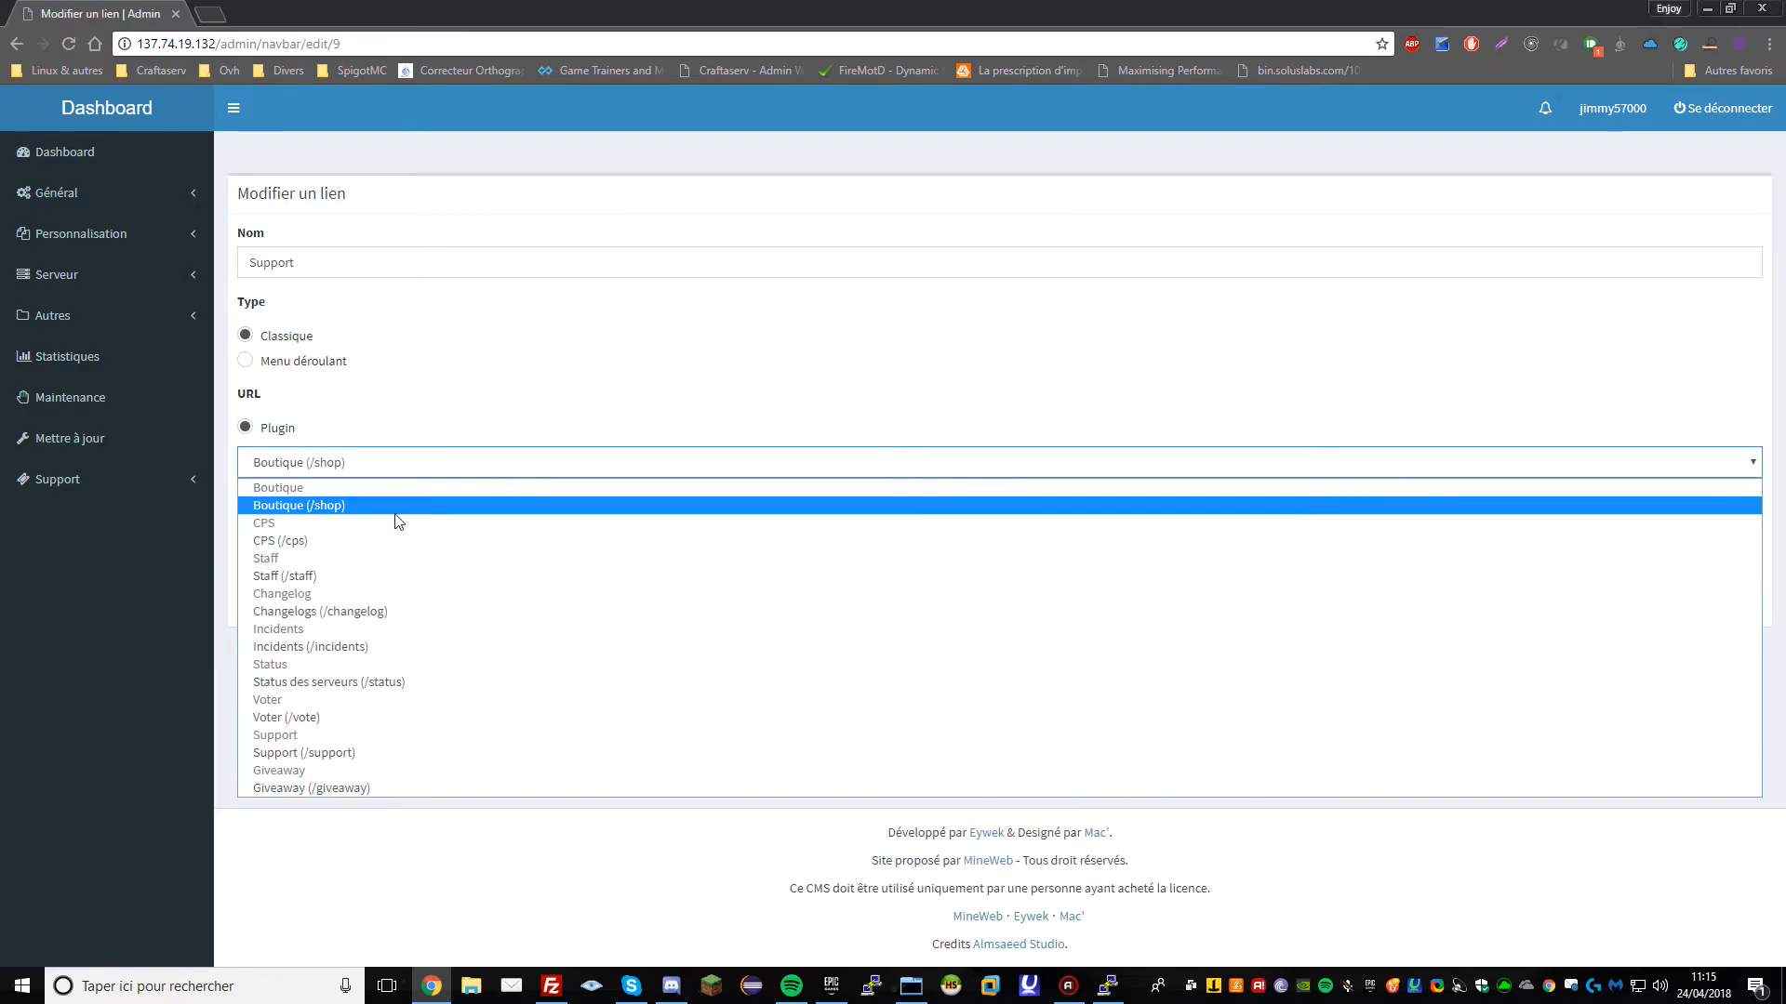
left_click(307, 752)
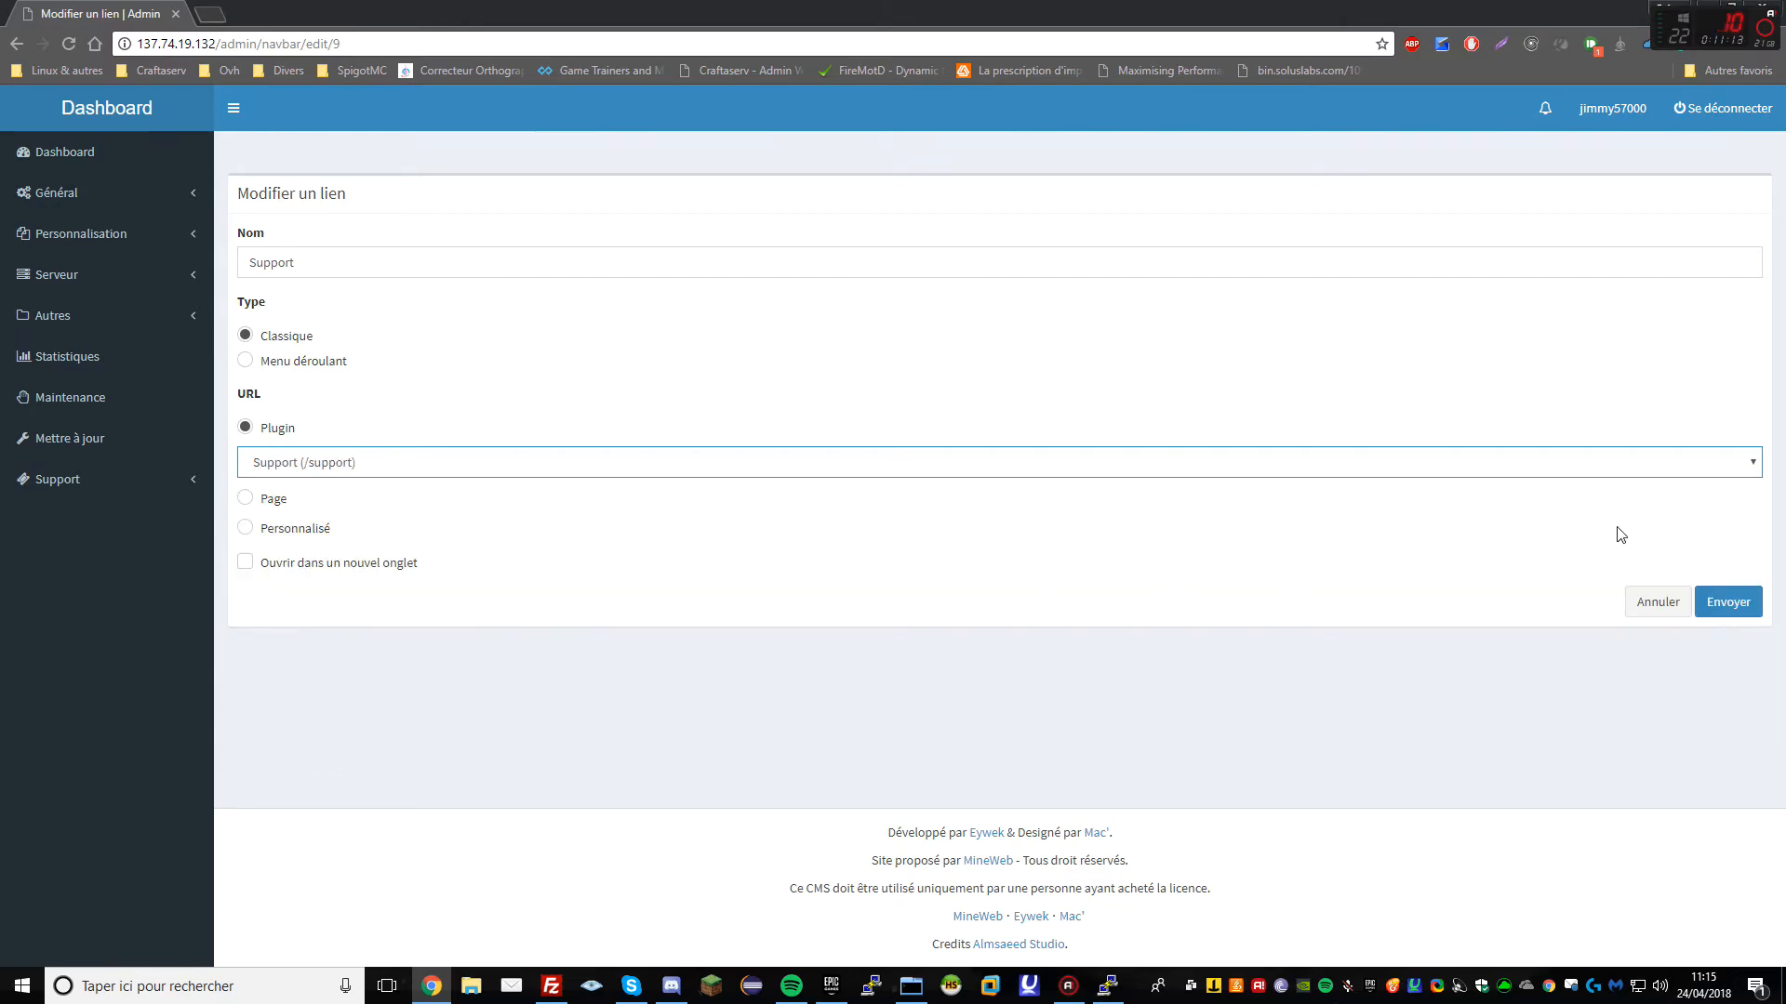
left_click(1726, 602)
left_click(1116, 613)
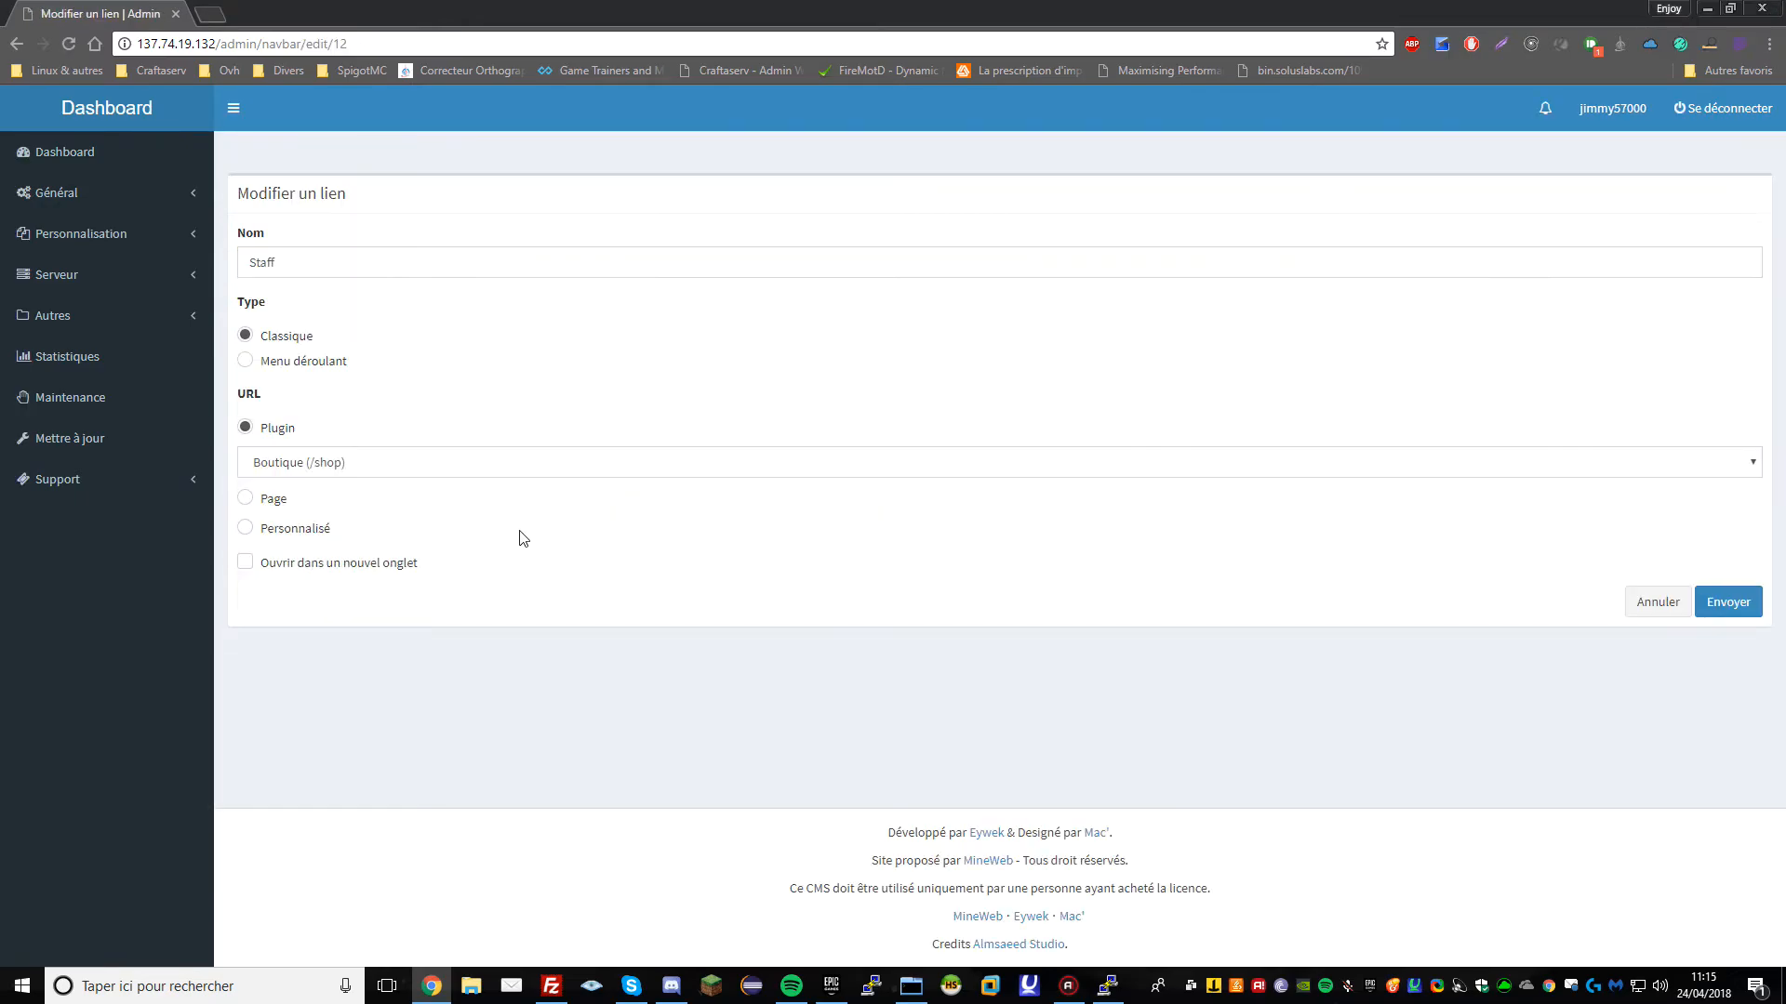
left_click(400, 463)
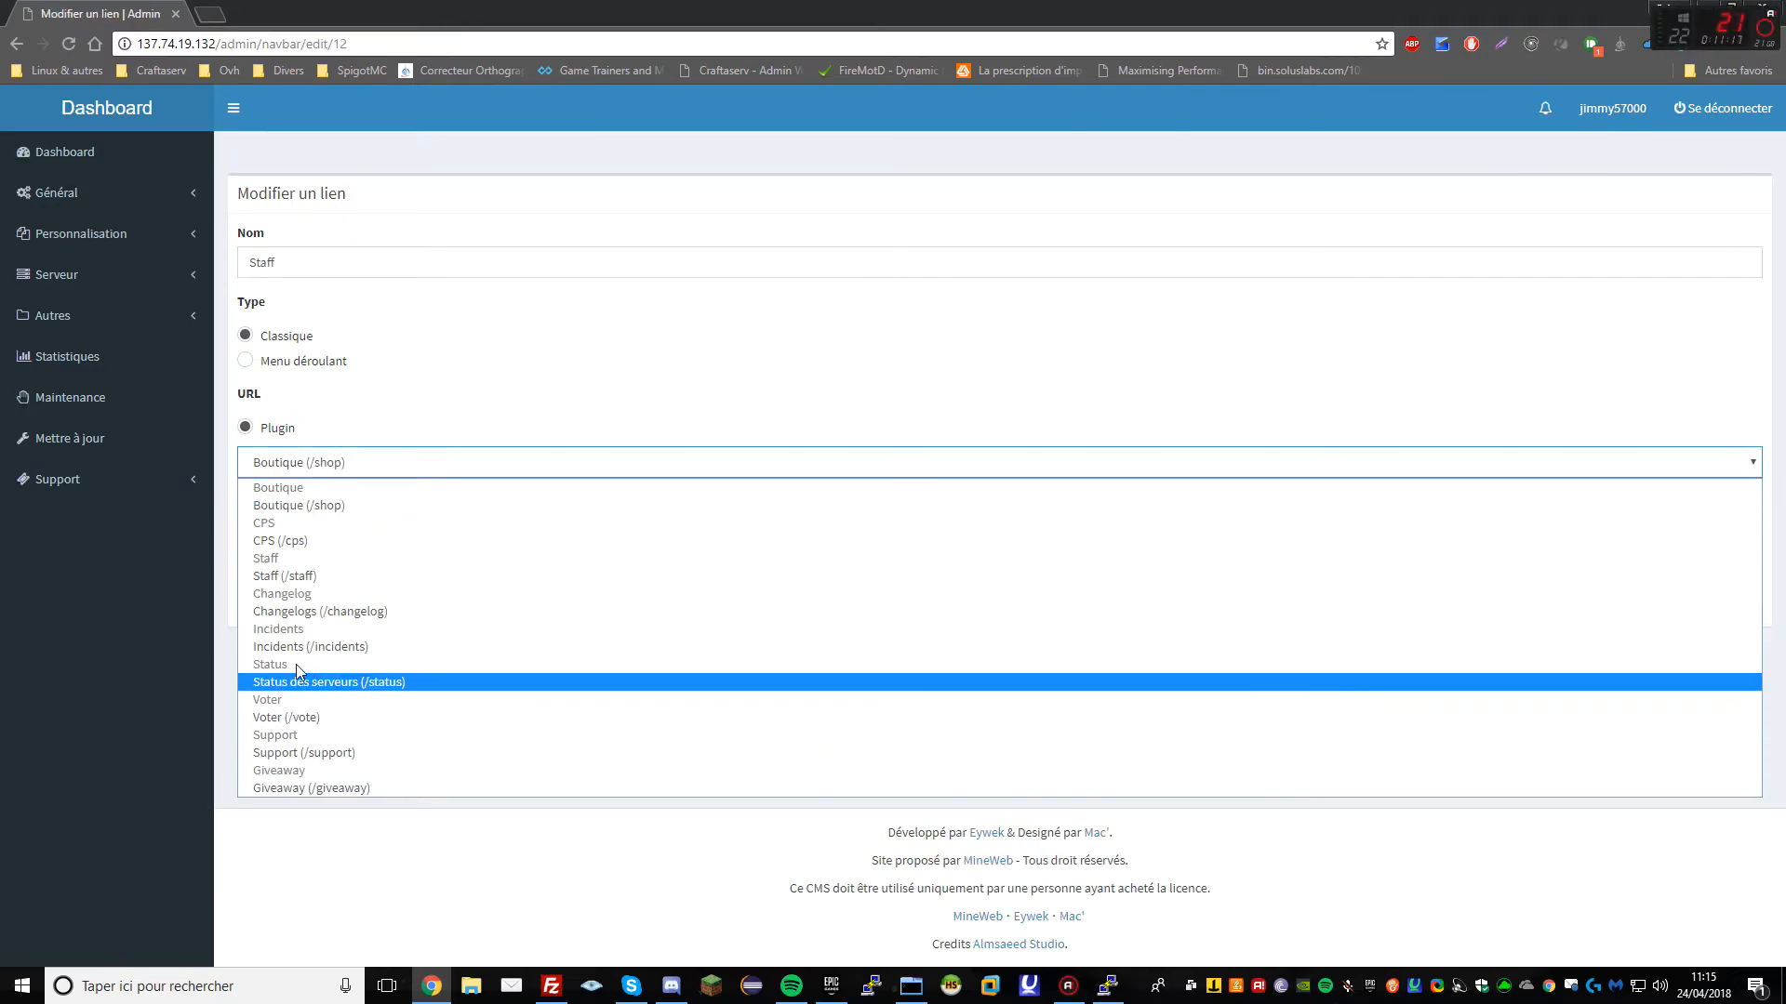
left_click(284, 576)
left_click(1728, 602)
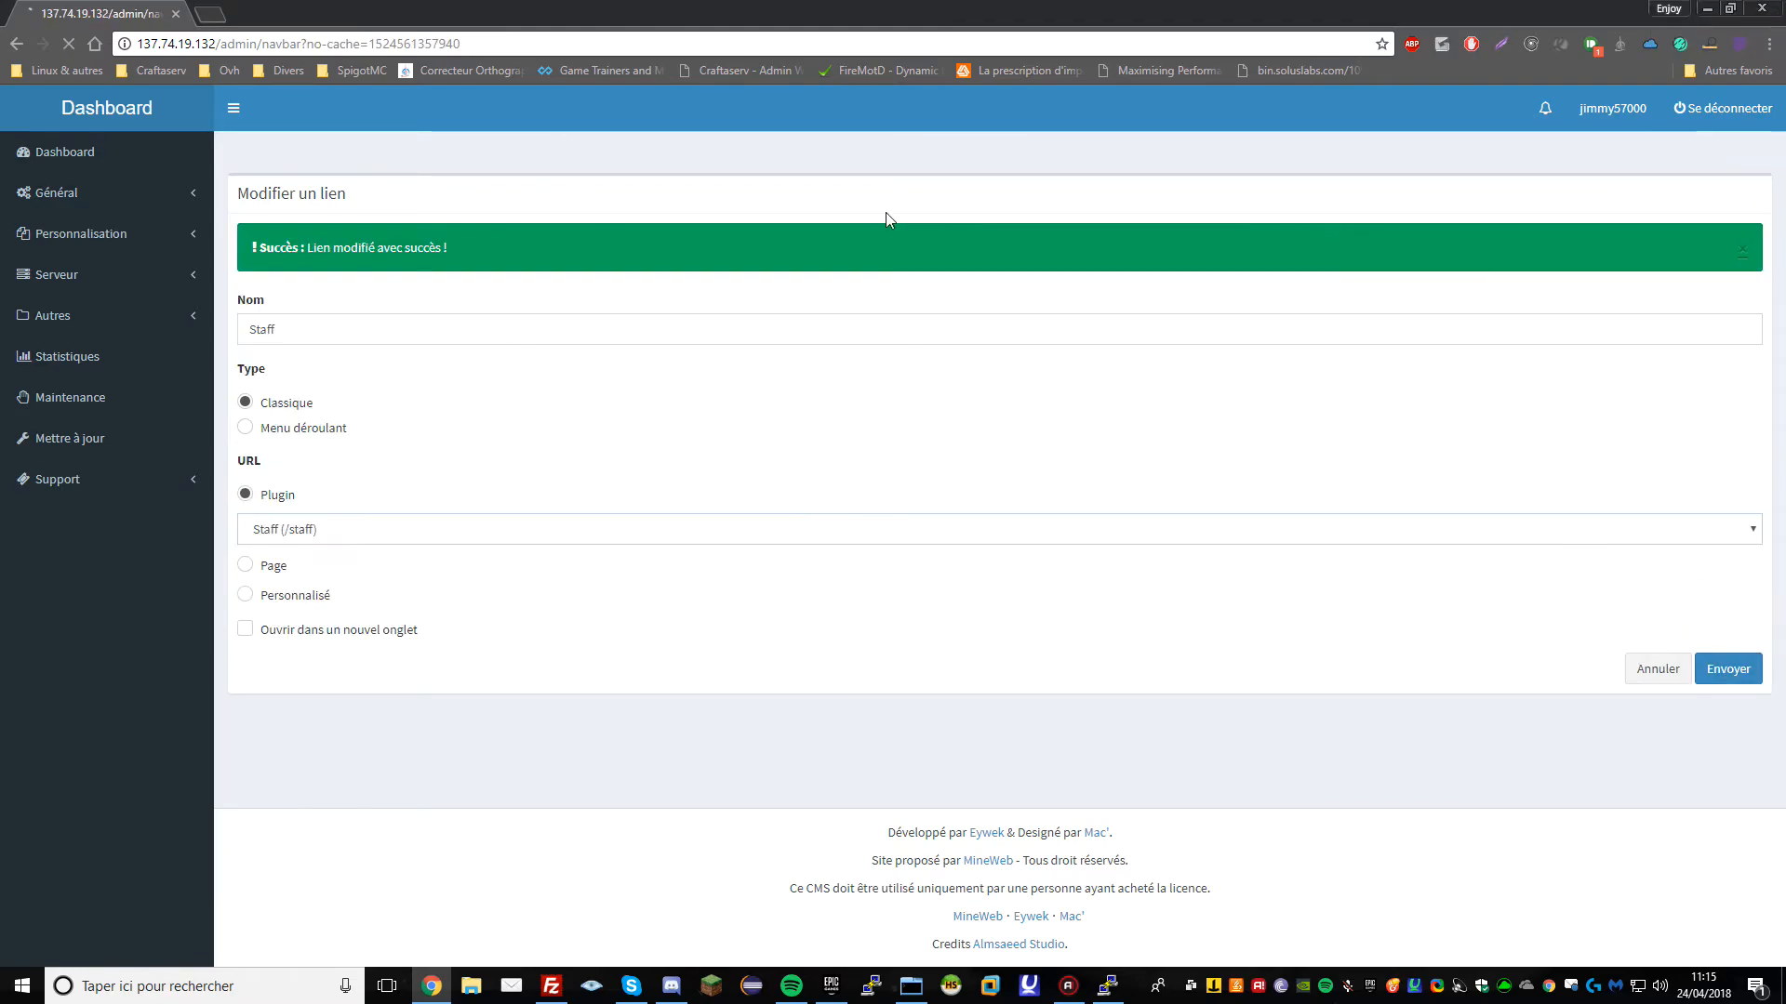
left_click(172, 318)
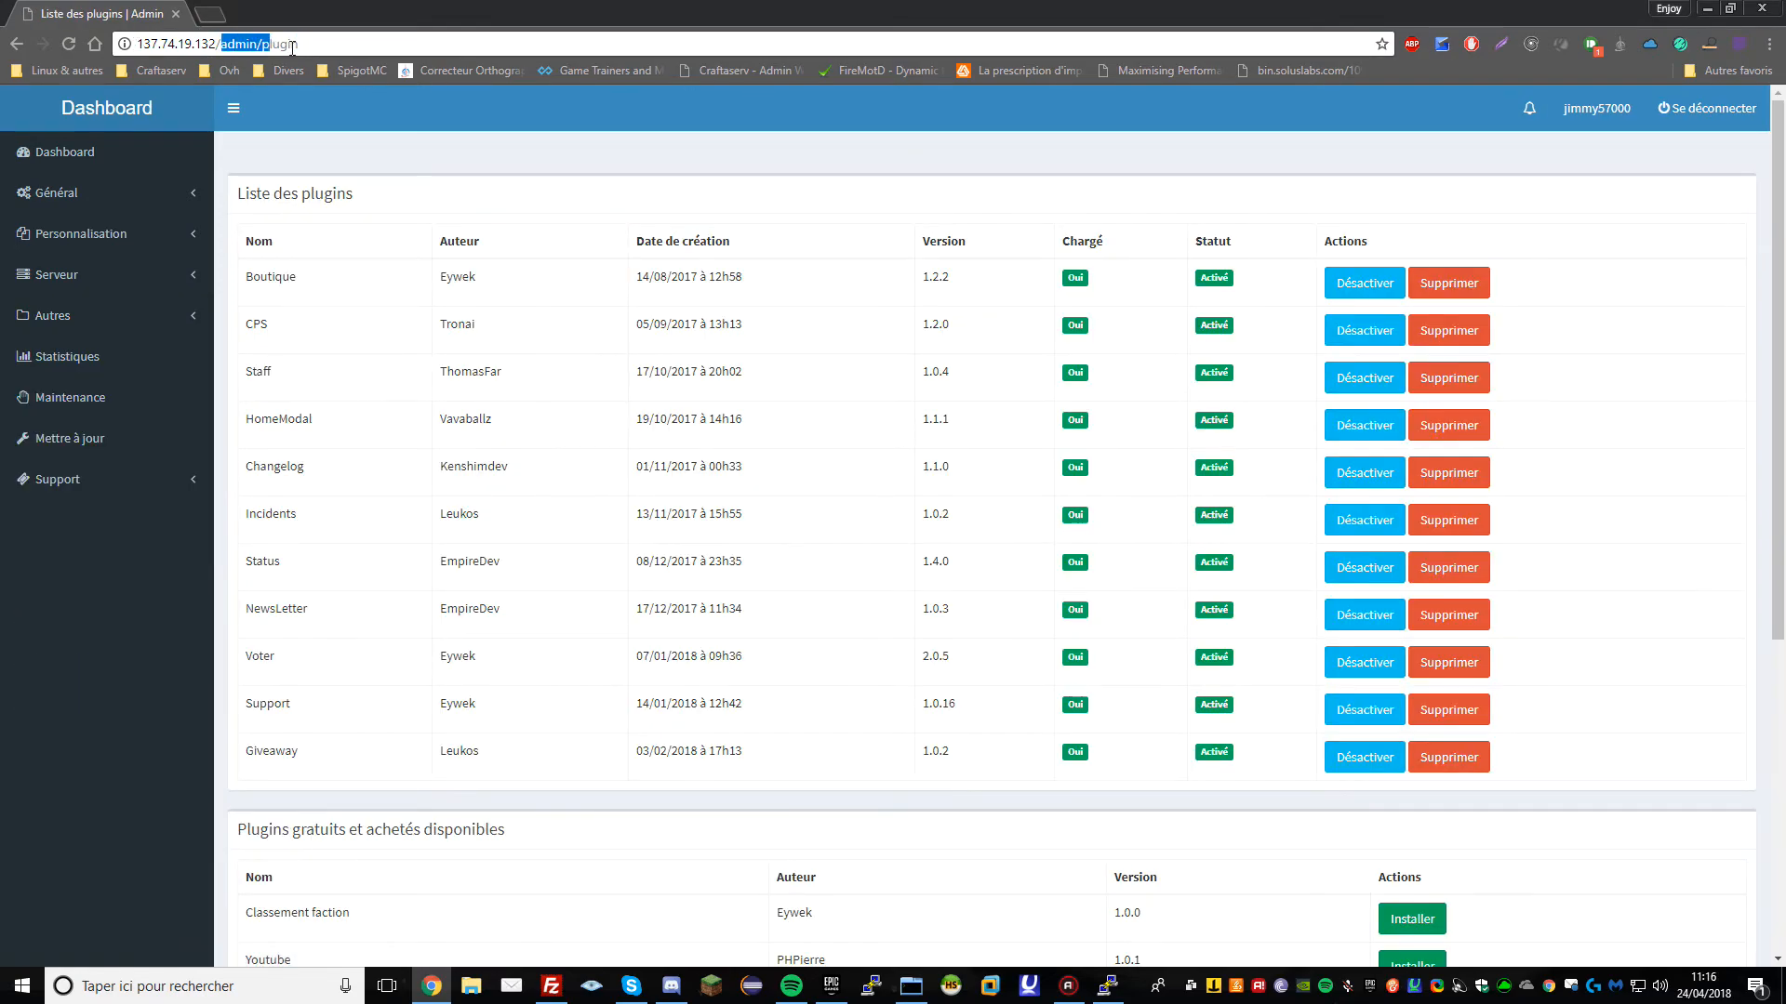
Load the FunMC site root and check that the Voter page loads
left_click_drag(292, 46, 298, 45)
key("BackSpace")
key("Return")
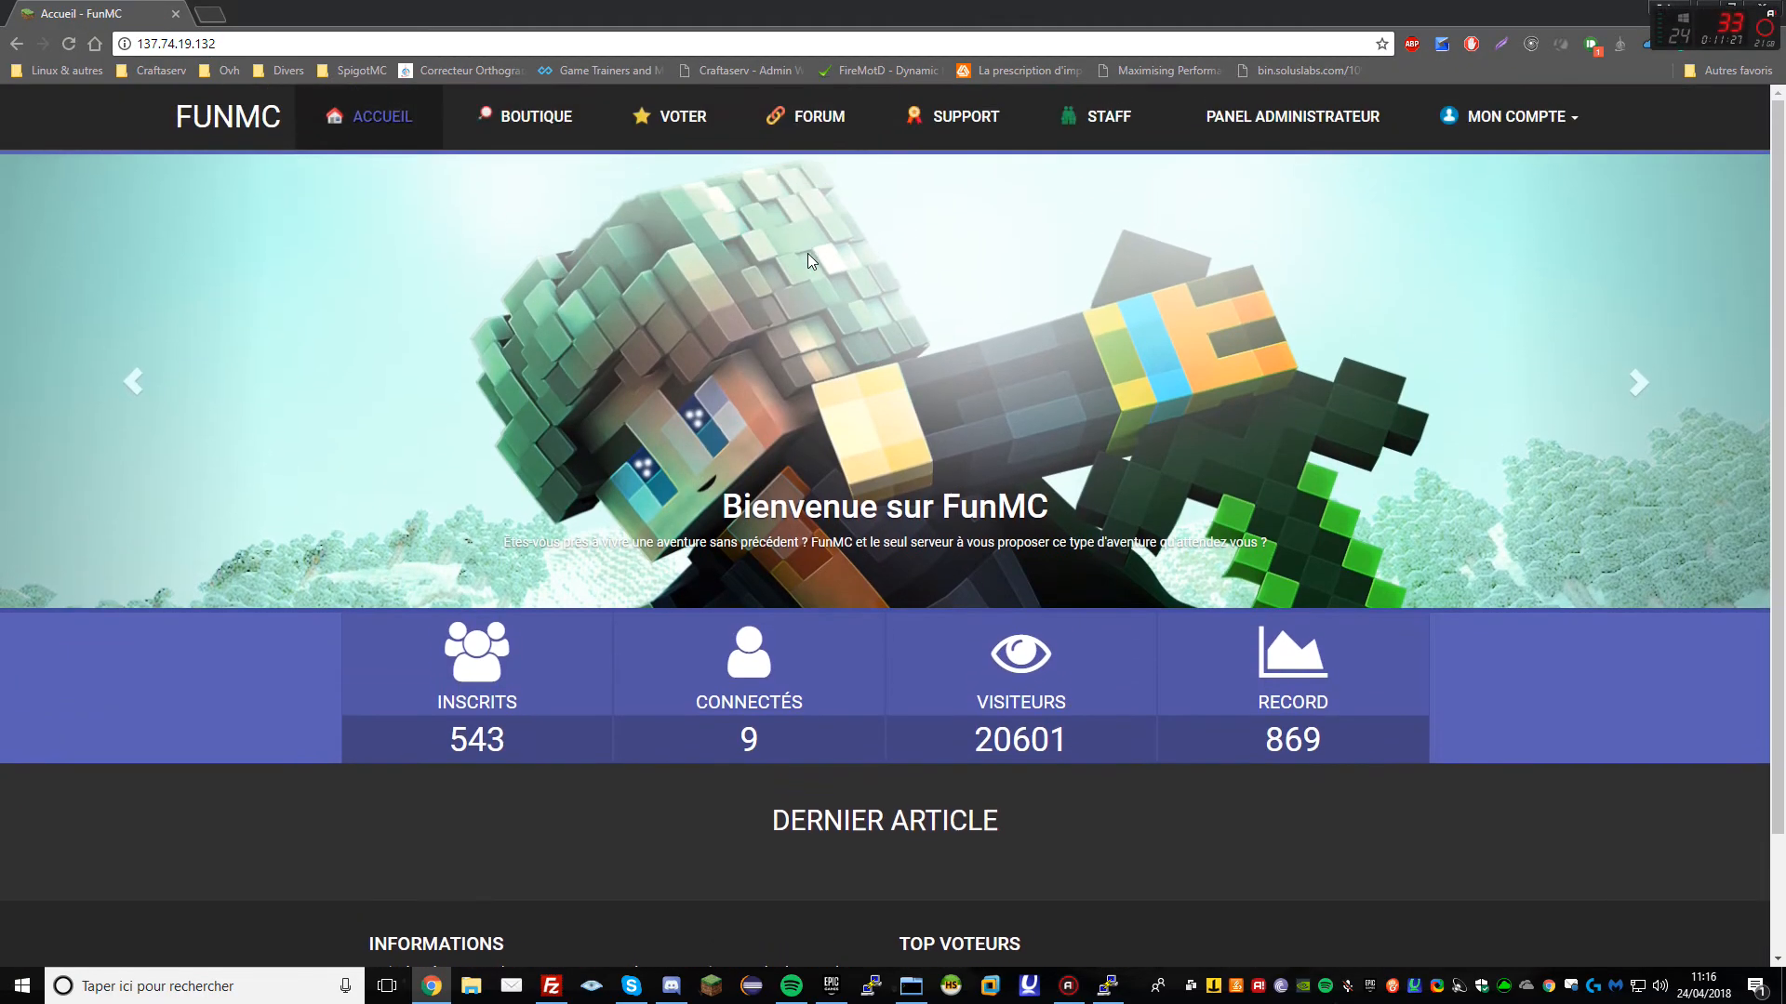
left_click(671, 112)
scroll(1130, 462, "down", 5)
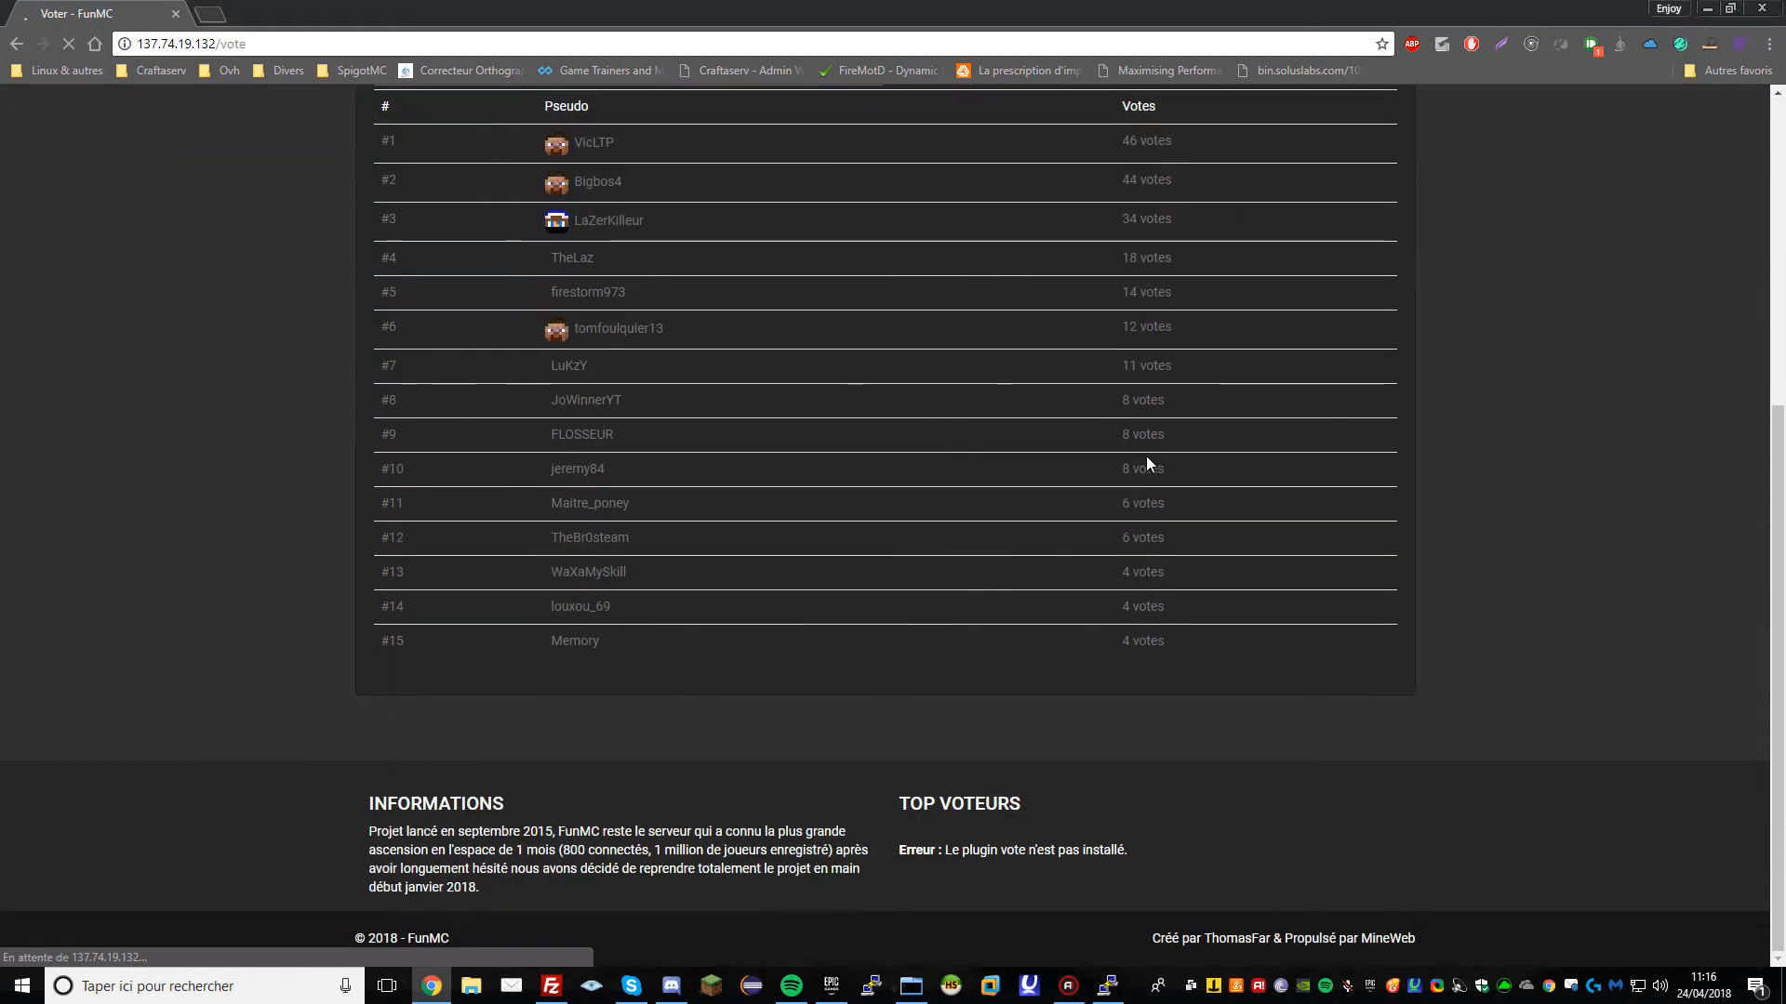
scroll(1130, 462, "up", 3)
left_click_drag(1118, 464, 1292, 874)
scroll(1191, 793, "up", 3)
Visit the shop, support and user profile pages, then return to the home page
left_click(612, 390)
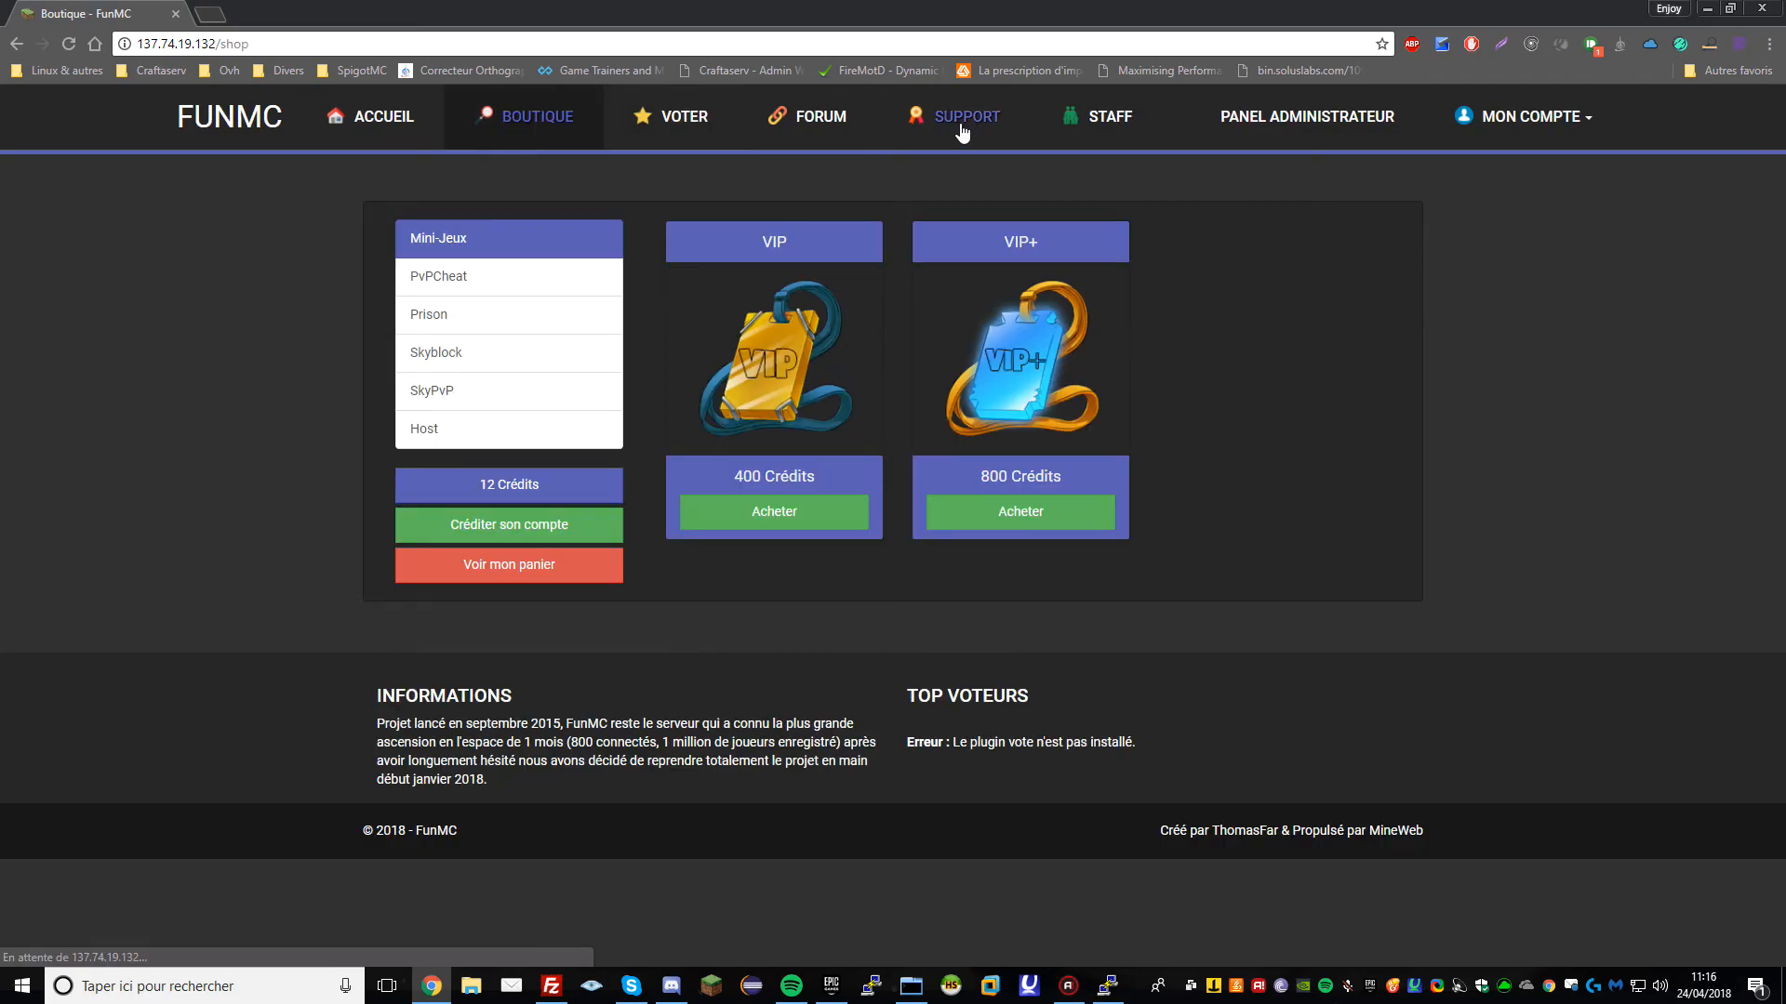
left_click(958, 121)
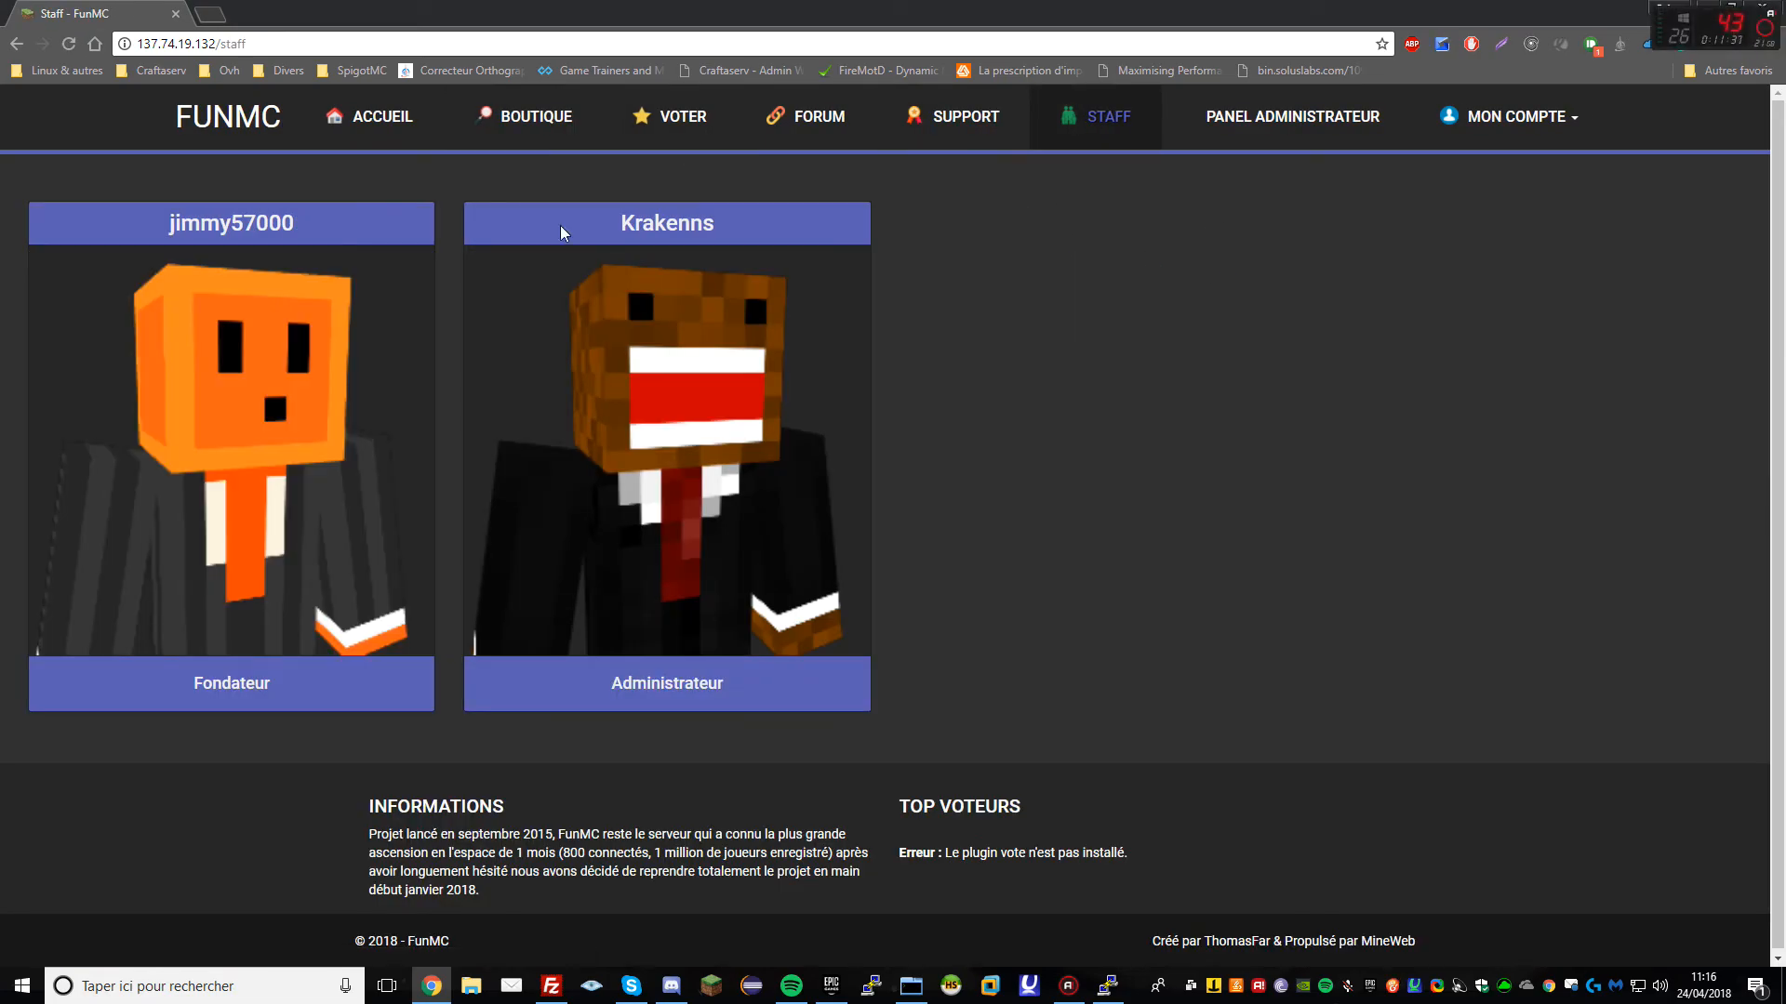
left_click(1468, 116)
left_click(1477, 170)
left_click(335, 119)
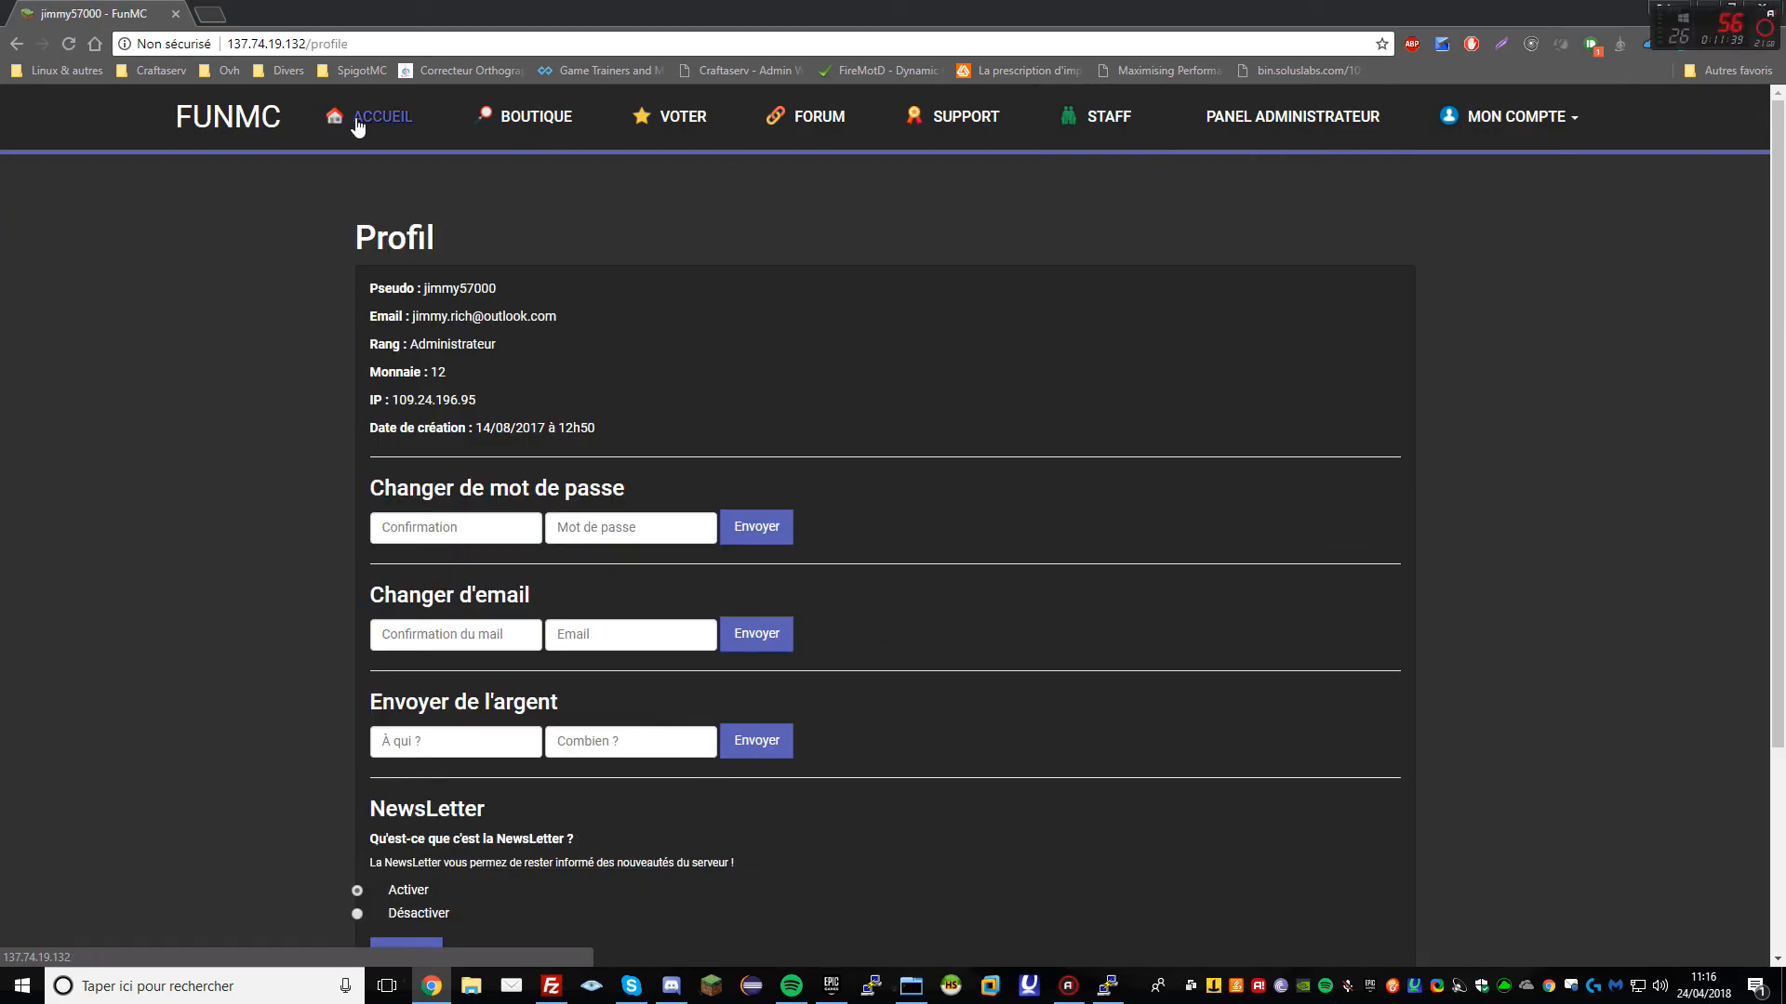
Inspect the vote plugin's 'pas installé' error line on the home page
scroll(839, 474, "down", 2)
scroll(891, 527, "up", 2)
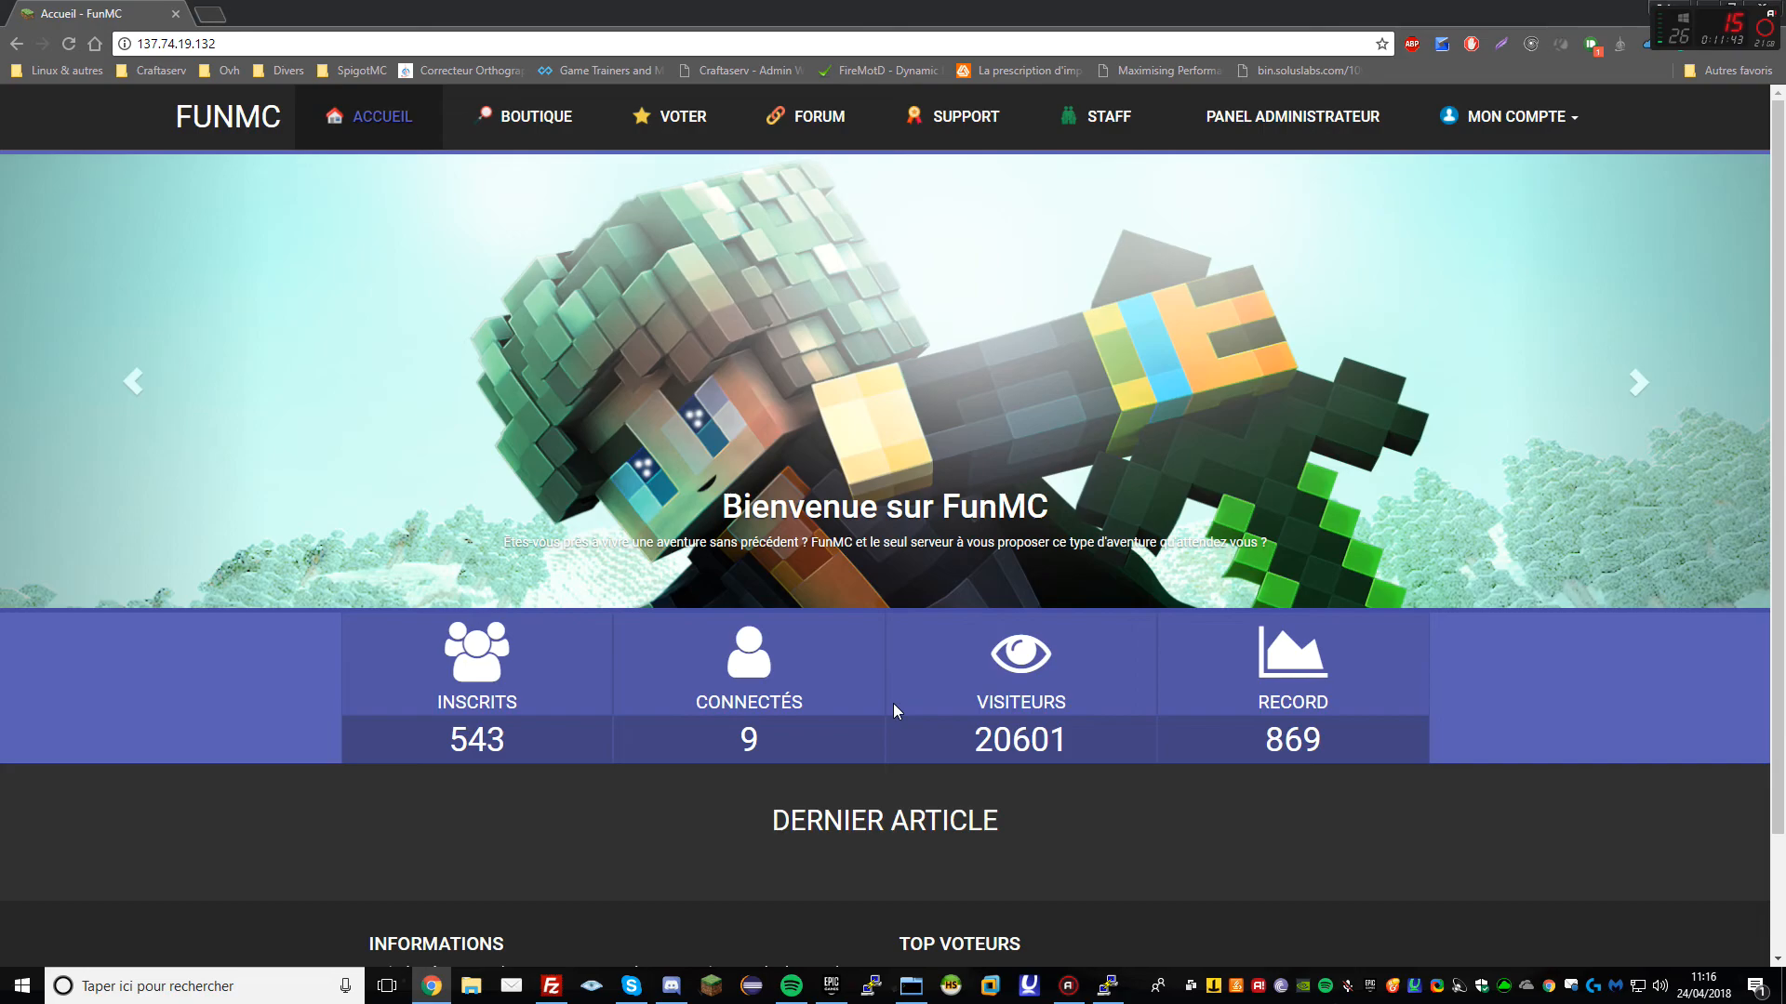
scroll(893, 711, "down", 2)
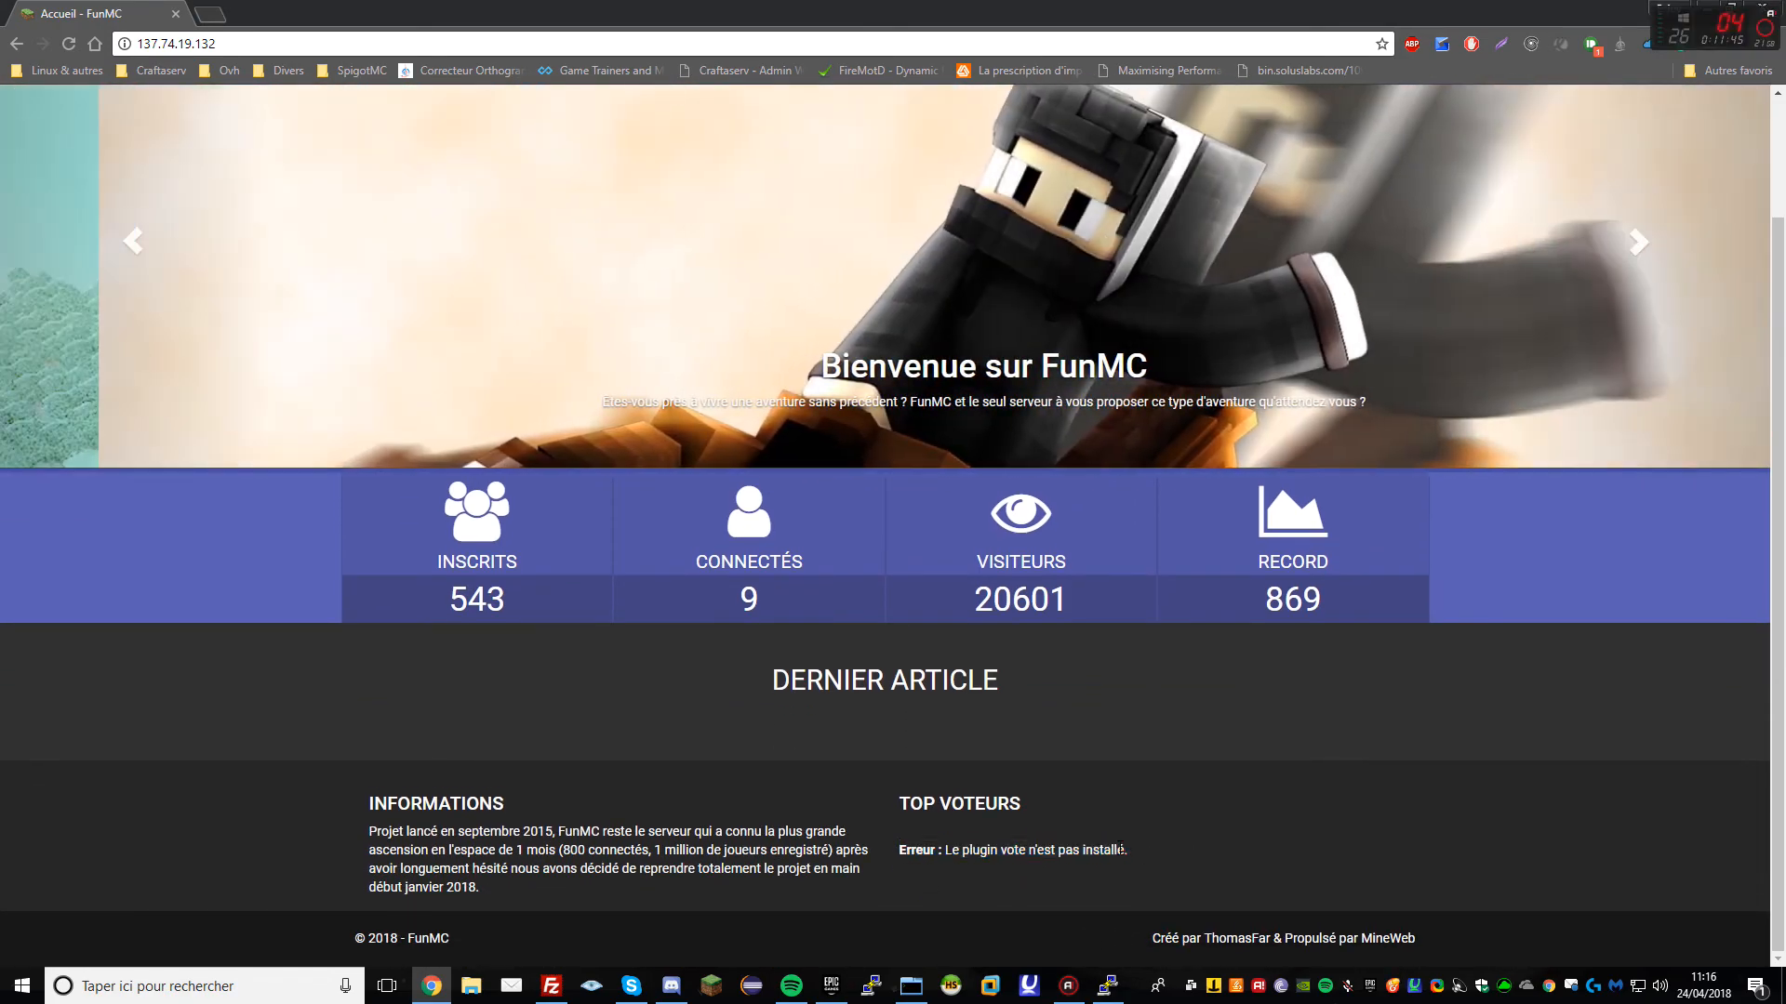
triple_click(1022, 852)
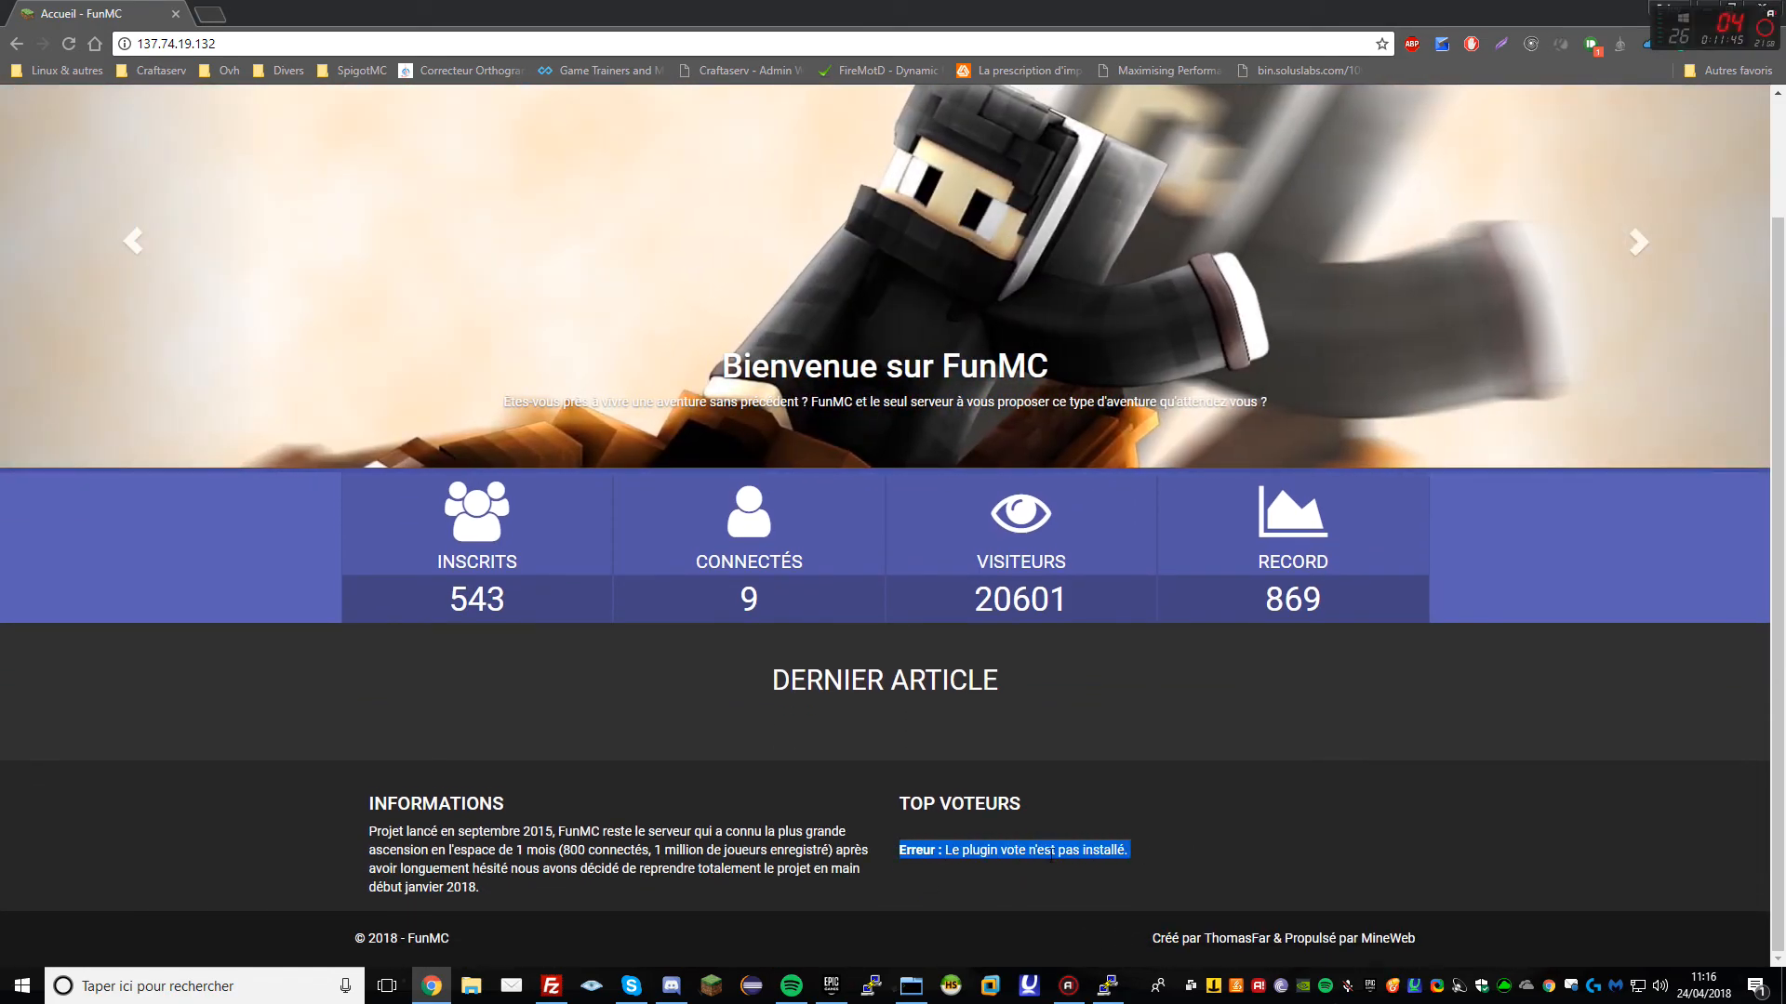
triple_click(1121, 851)
triple_click(1120, 854)
left_click(1120, 857)
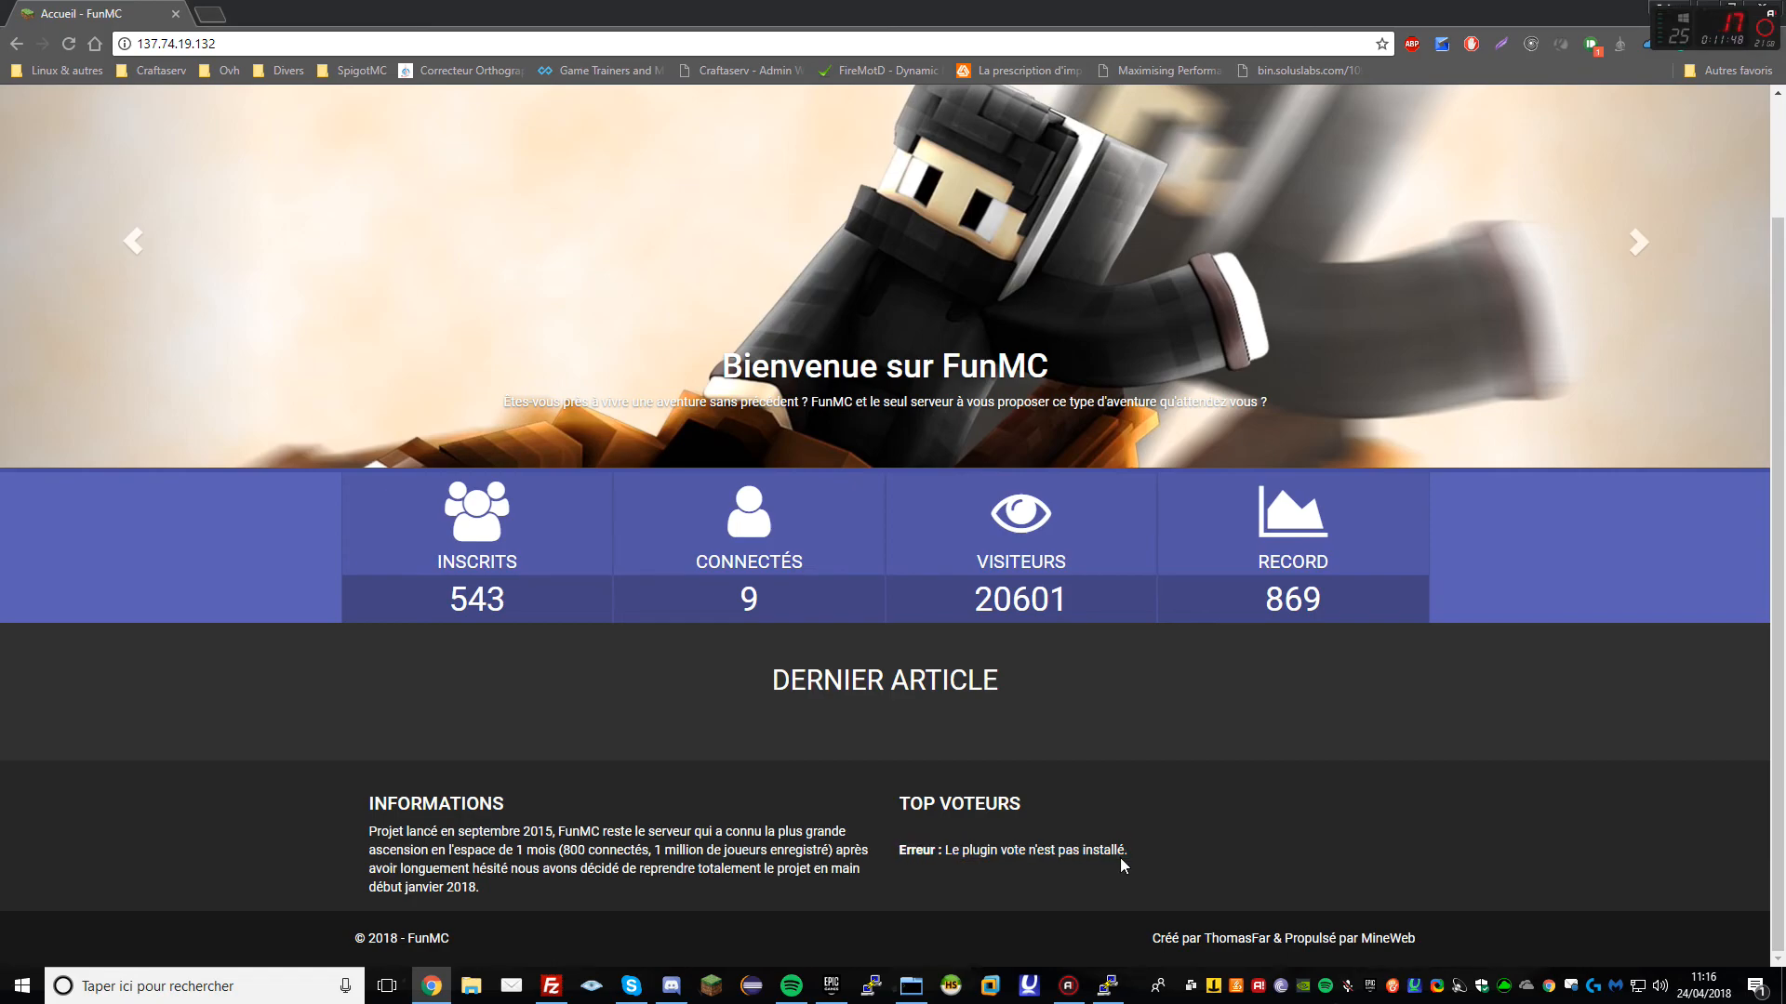
triple_click(1079, 867)
double_click(1075, 867)
double_click(1108, 862)
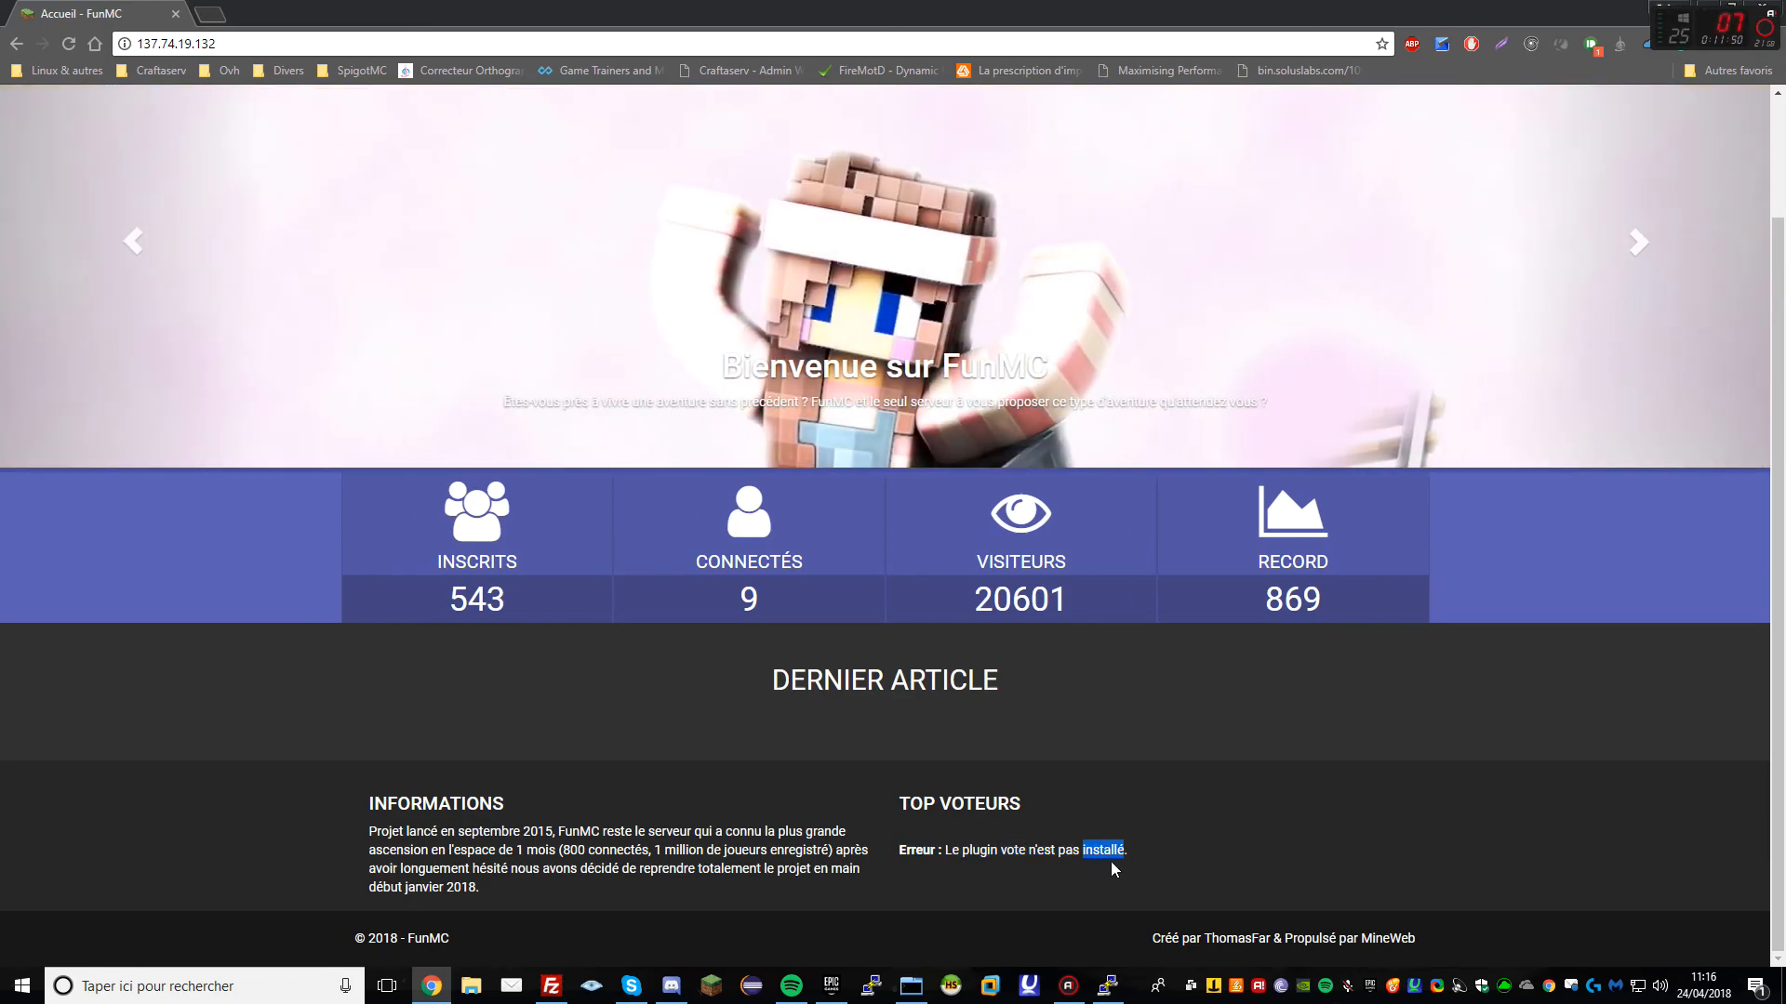
triple_click(1116, 861)
left_click(1090, 857)
Recheck the shop page and end back on the FunMC home page
scroll(725, 194, "up", 2)
left_click(548, 116)
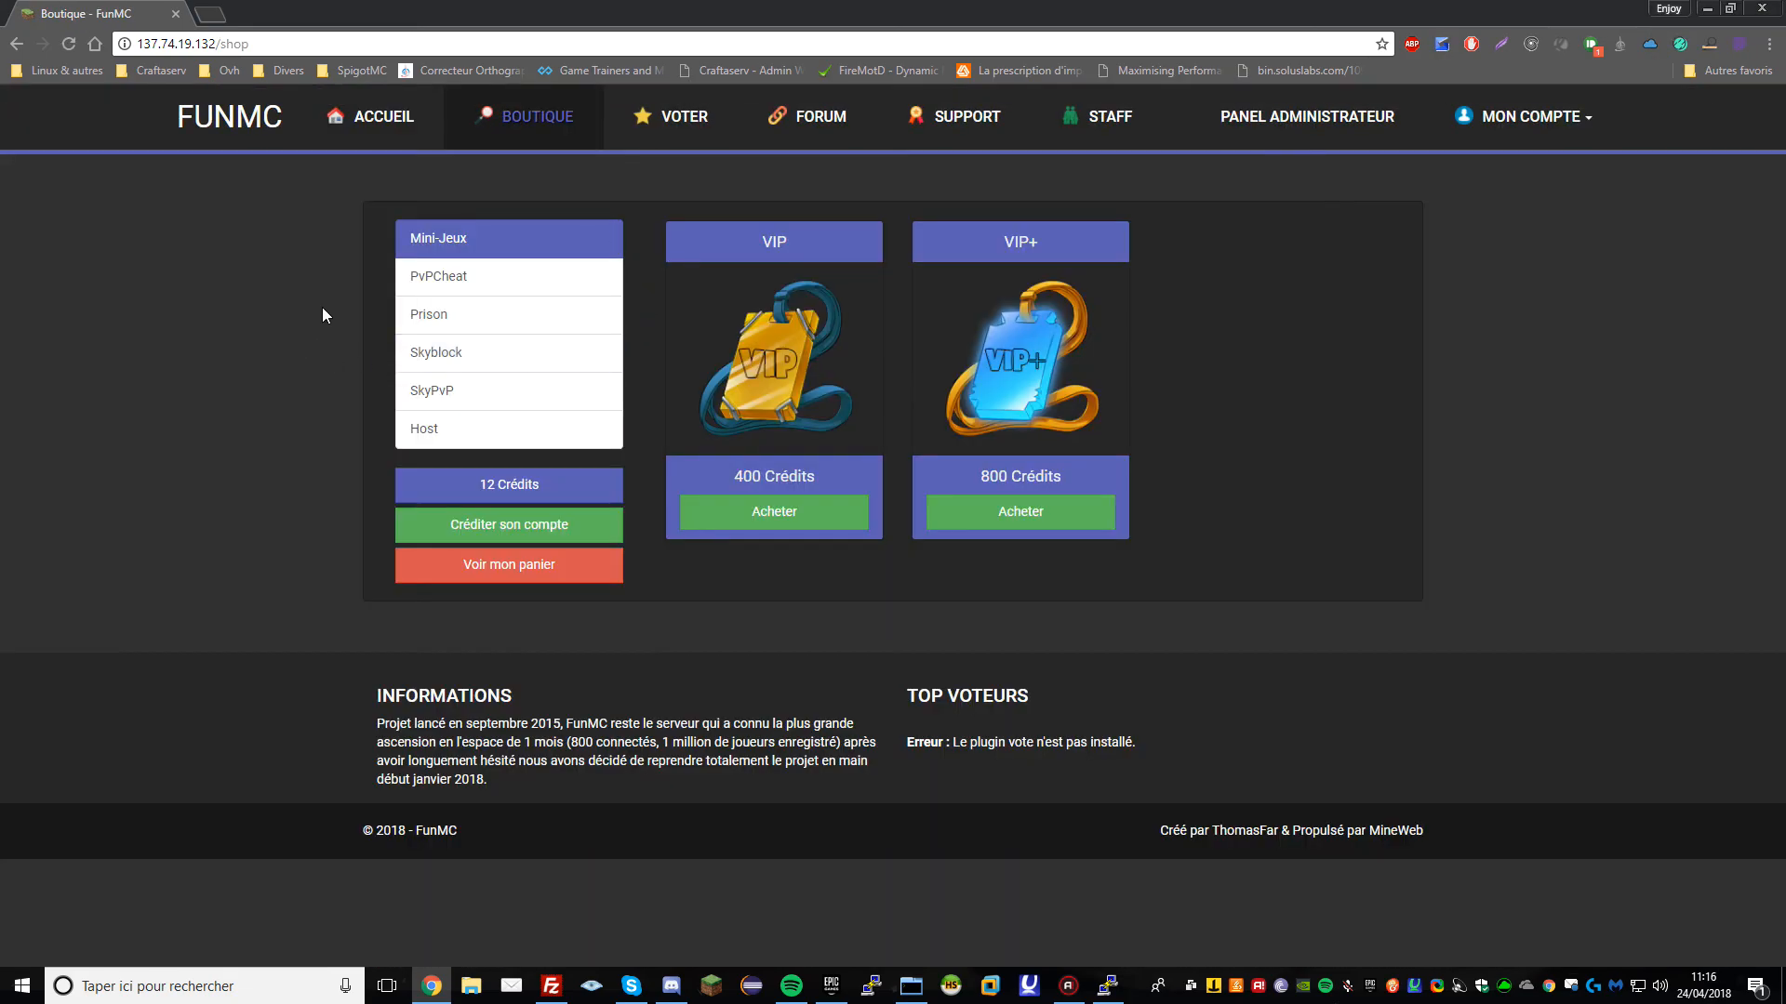
left_click(405, 123)
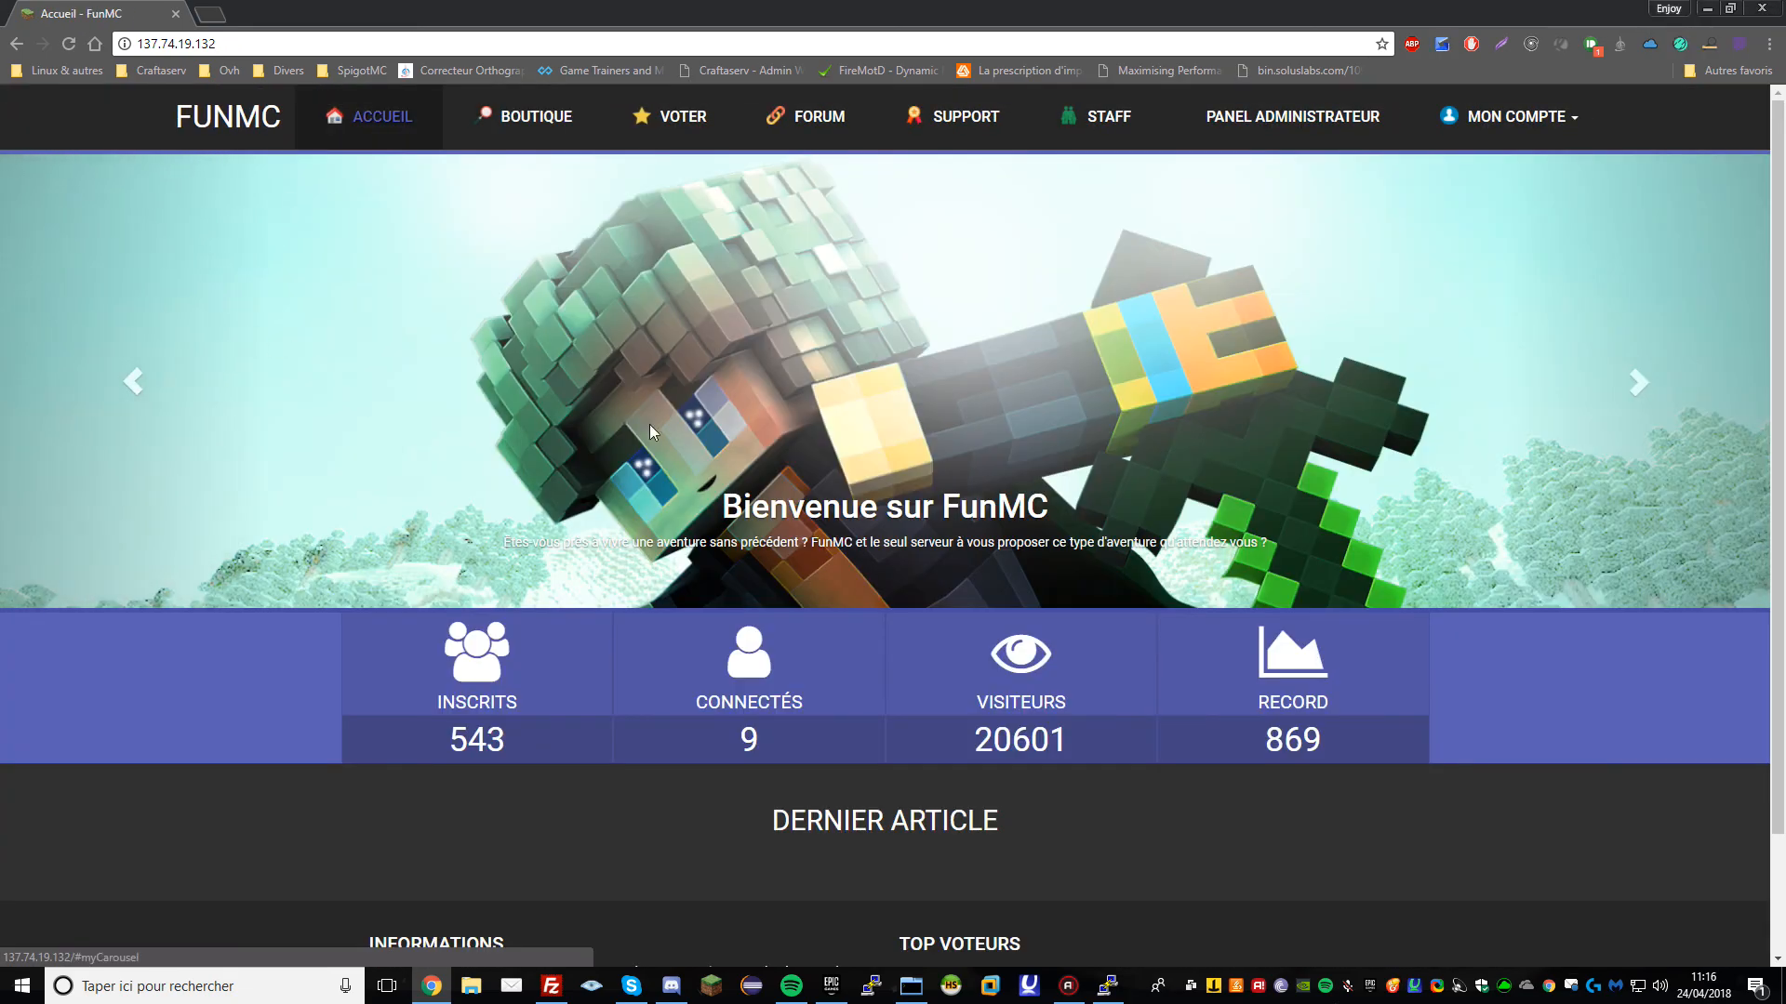